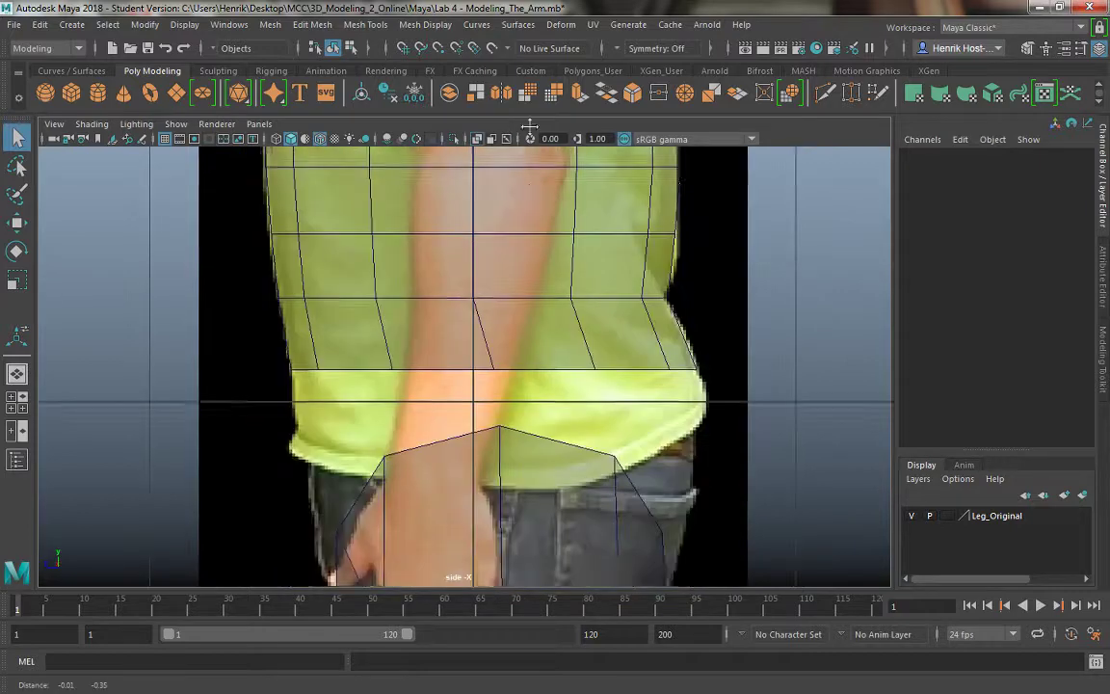
Examine the lower leg mesh and the shoe in the side-view reference image.
alt+middle_drag(525, 494, 530, 127)
alt+middle_drag(537, 353, 545, 112)
alt+middle_drag(555, 407, 565, 117)
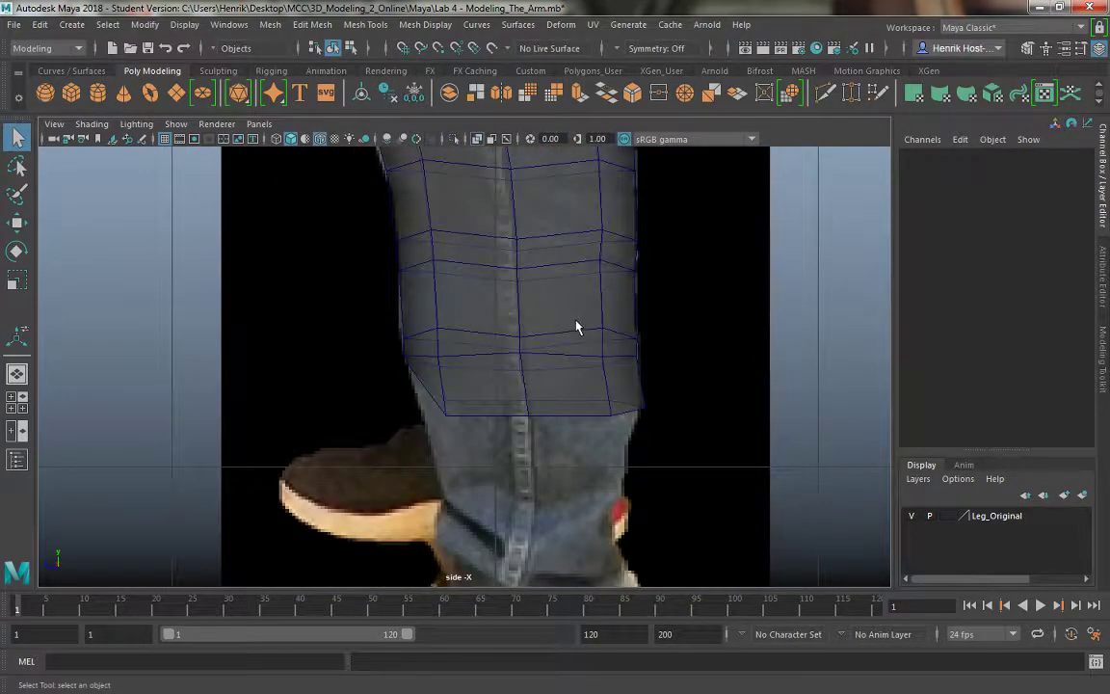
alt+middle_drag(577, 325, 574, 241)
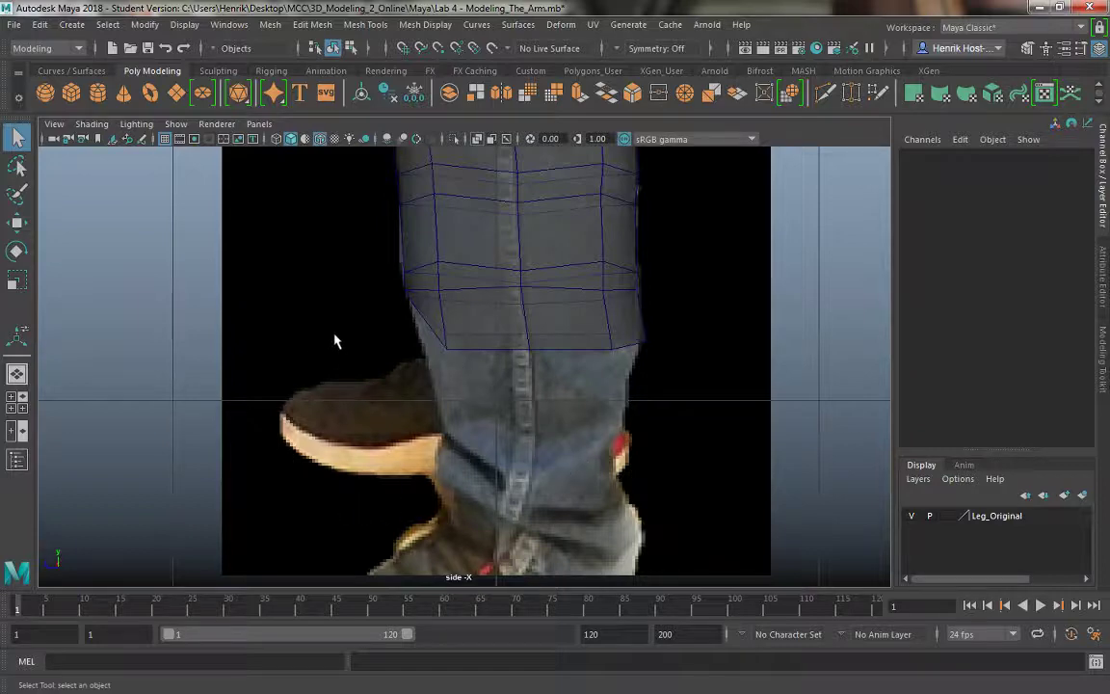
scroll(394, 390, down, 6)
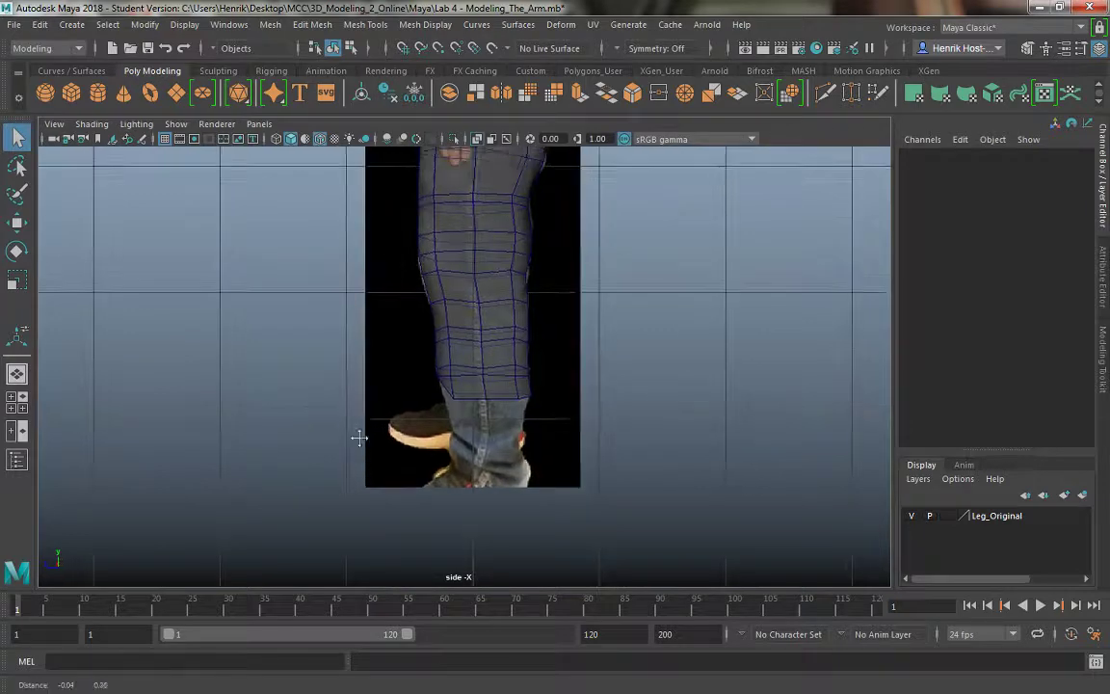
alt+middle_drag(363, 484, 366, 391)
alt+right_drag(366, 391, 537, 533)
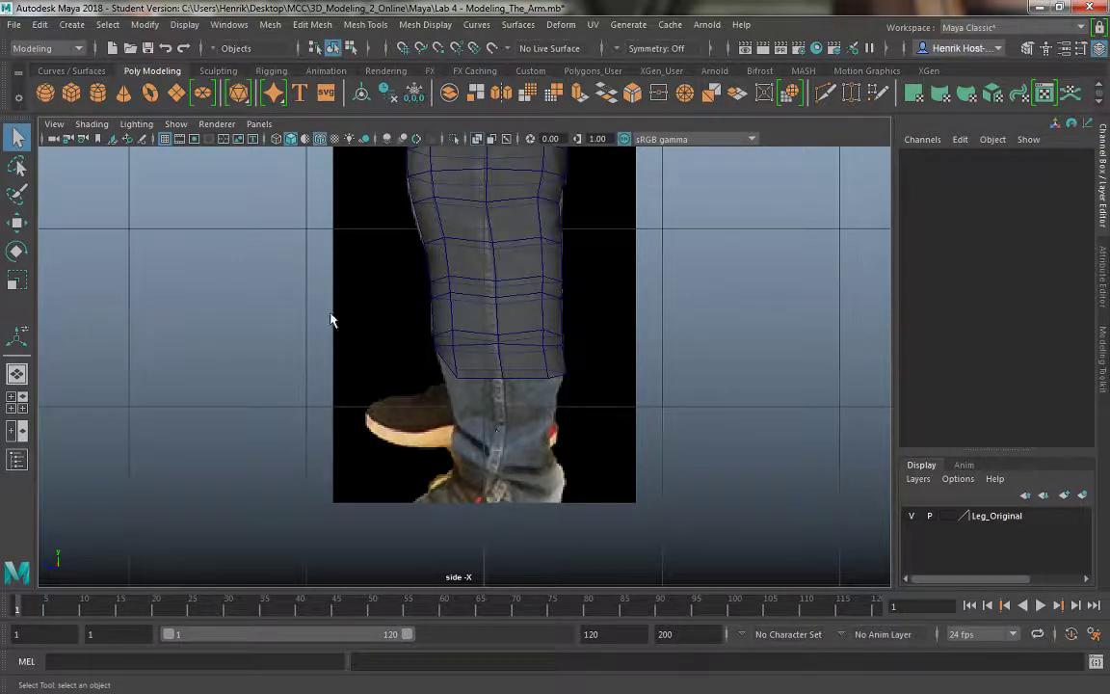
scroll(335, 324, down, 10)
alt+middle_drag(342, 285, 365, 301)
scroll(362, 413, up, 2)
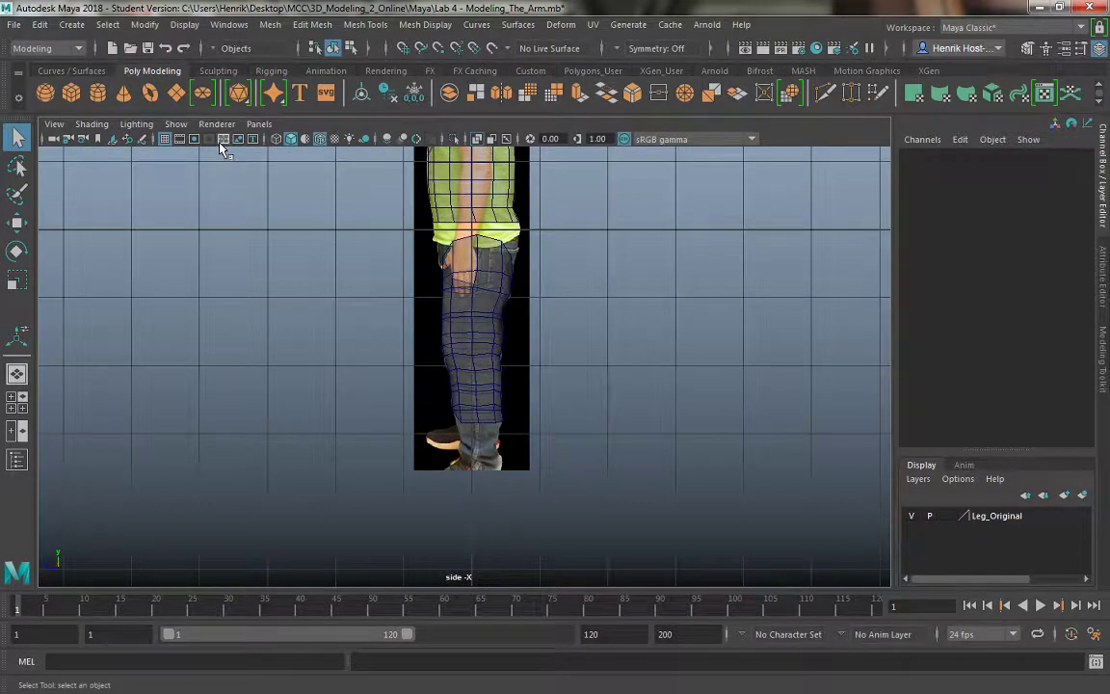
scroll(461, 432, up, 2)
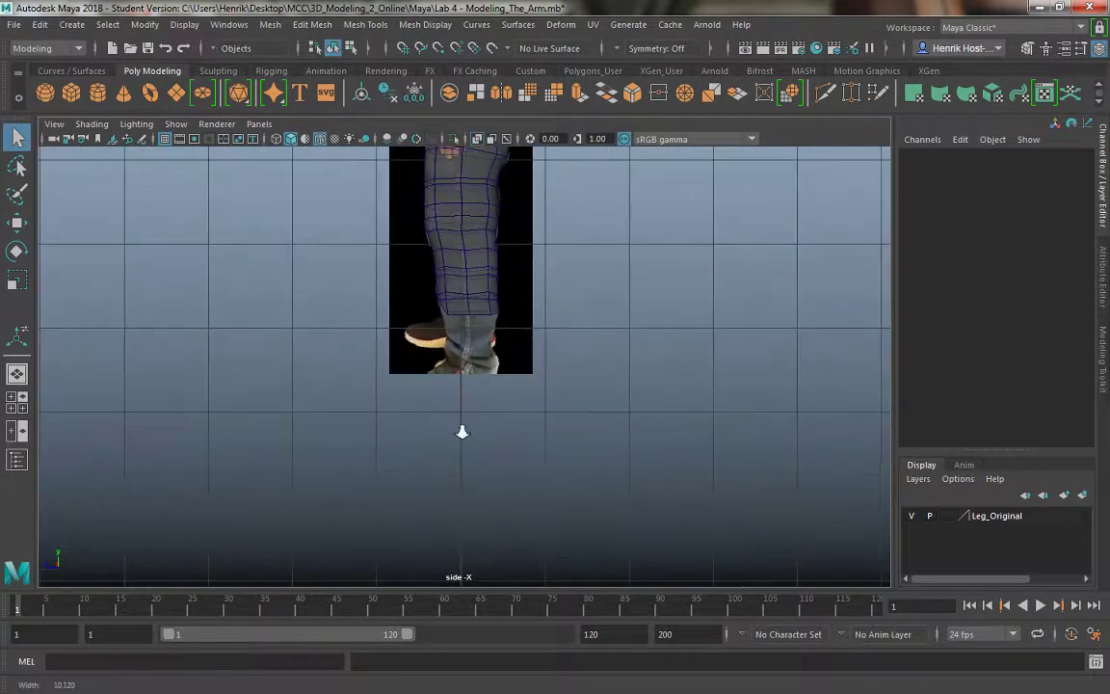
scroll(463, 432, up, 2)
alt+middle_drag(448, 351, 503, 448)
scroll(501, 446, up, 3)
alt+middle_drag(460, 381, 439, 510)
scroll(430, 342, down, 6)
alt+middle_drag(431, 342, 417, 310)
alt+right_drag(417, 309, 564, 516)
alt+middle_drag(565, 515, 550, 409)
alt+right_drag(549, 409, 599, 561)
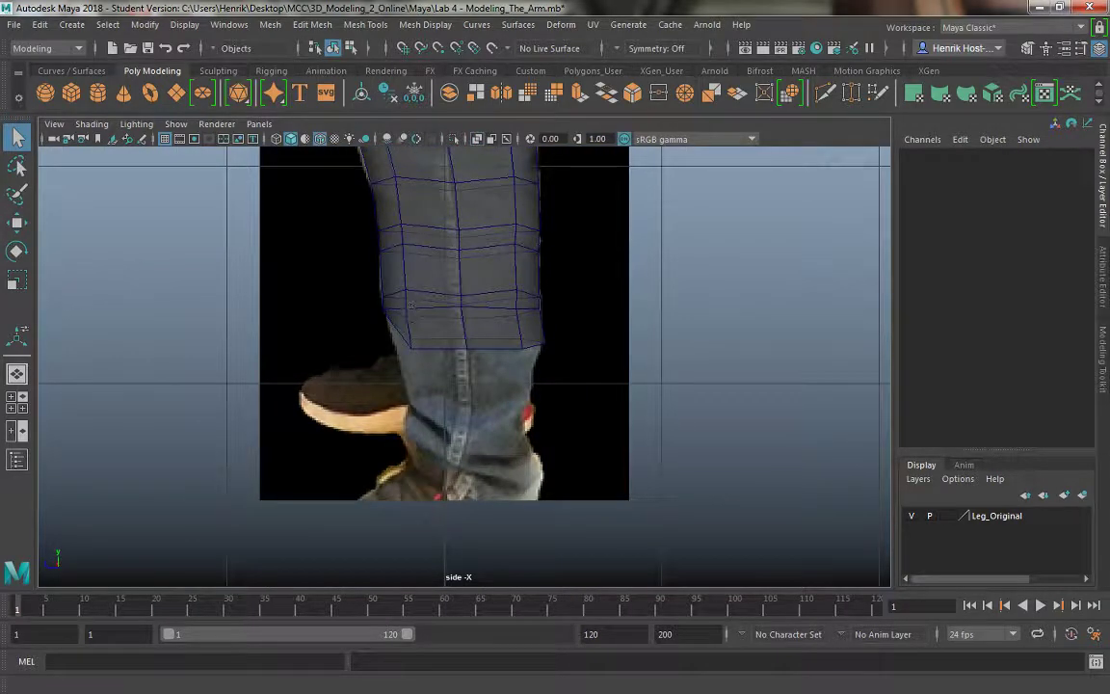
Create a polygon sphere and lower it to the foot area, at about -3.18 in Translate Y.
click(45, 92)
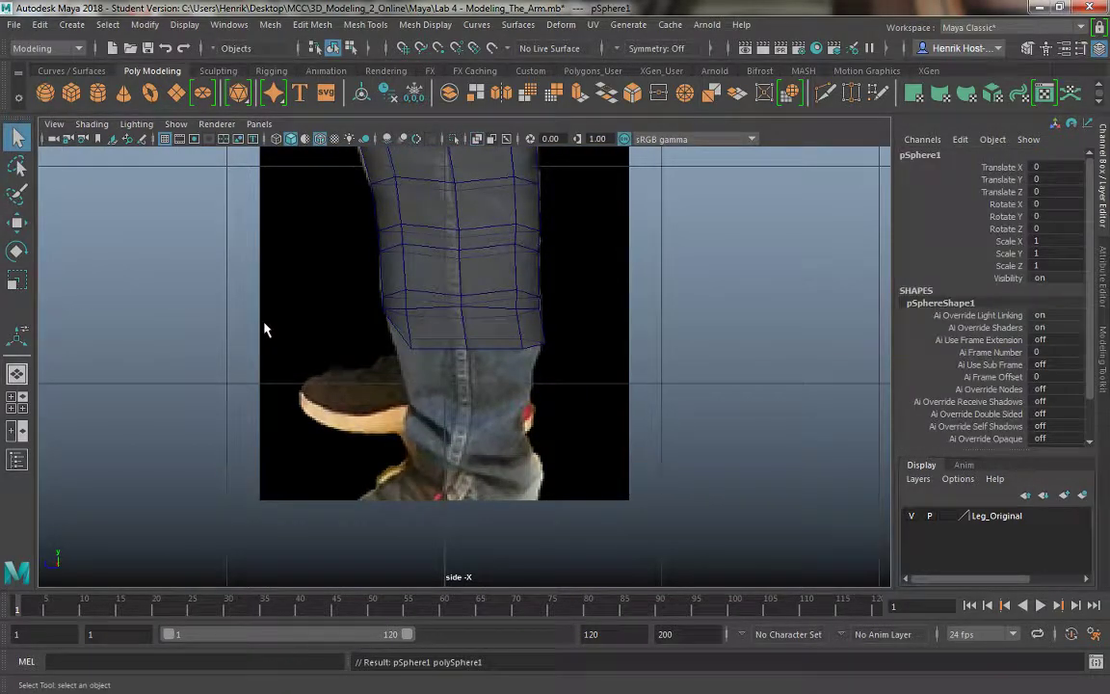
scroll(495, 292, down, 5)
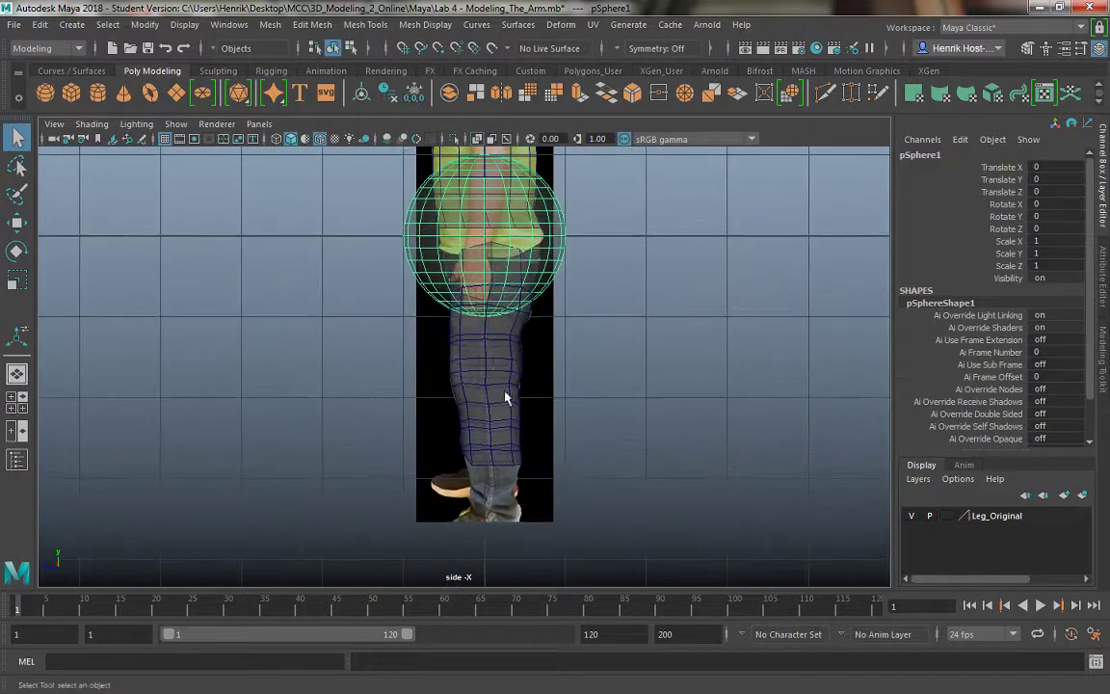
key(w)
drag(486, 188, 484, 421)
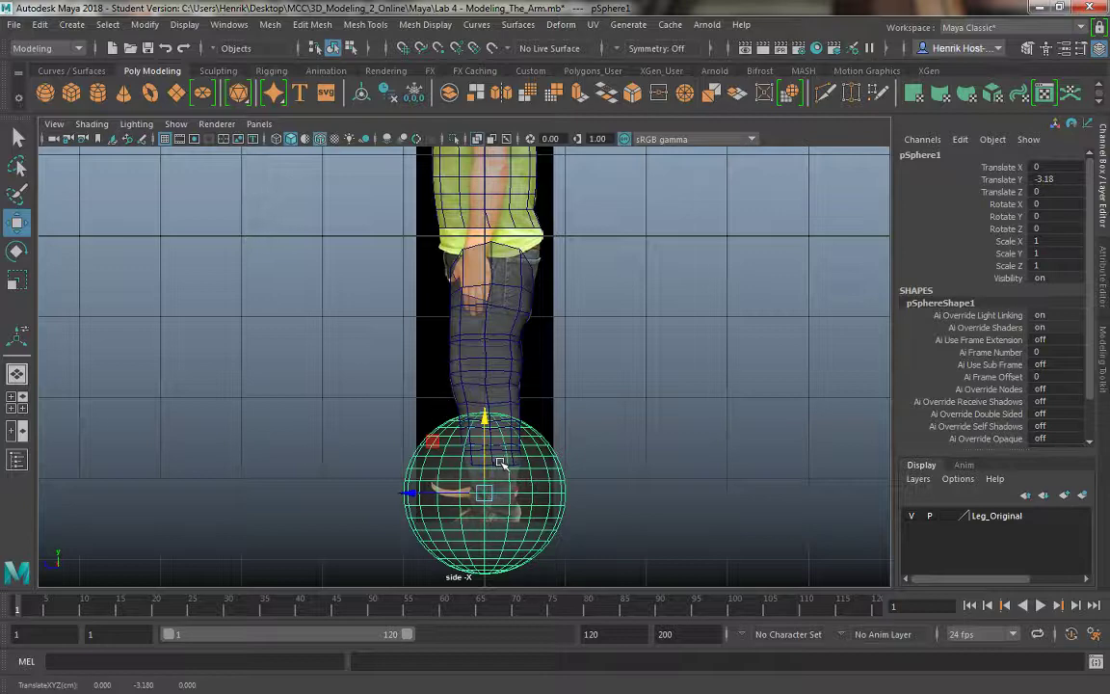
key(e)
drag(508, 427, 527, 441)
key(ctrl+z)
Scale the sphere uniformly down to about 0.285 so it approaches the size of the shoe's toe.
alt+middle_drag(462, 426, 464, 376)
scroll(465, 379, up, 5)
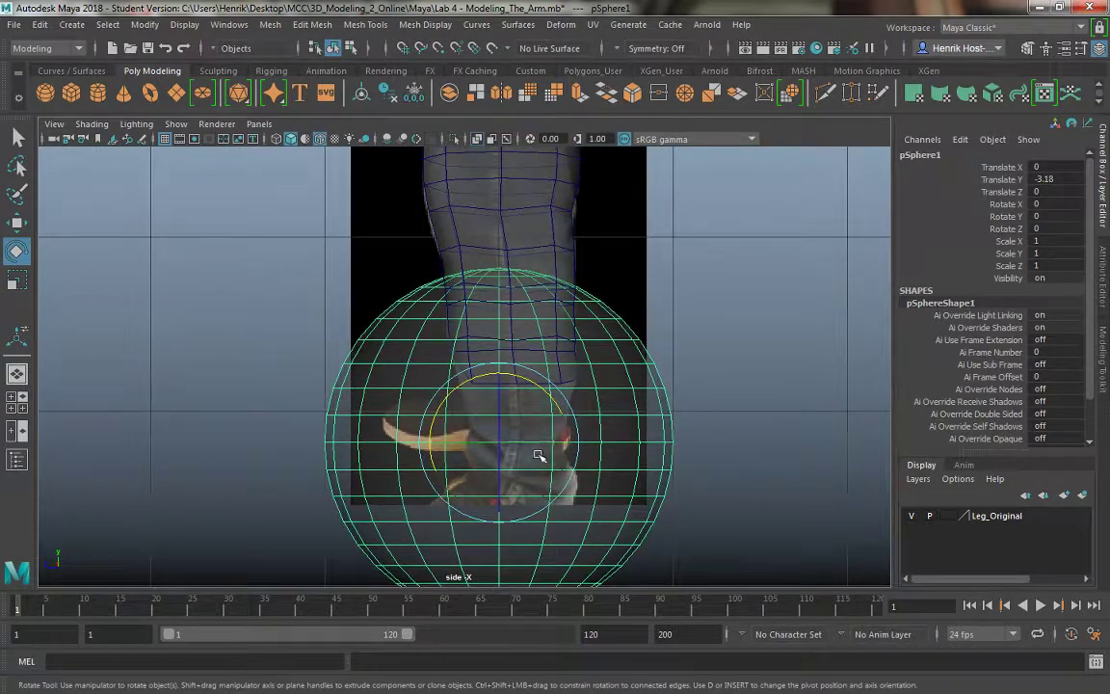
key(w)
key(r)
drag(498, 443, 260, 357)
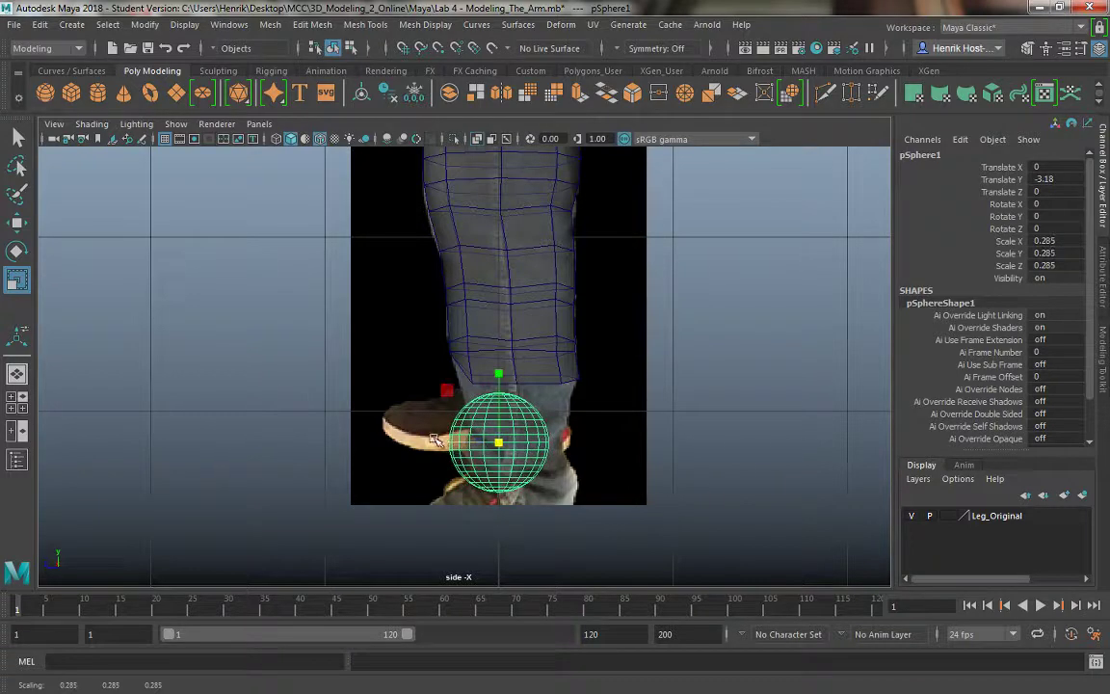
Move the sphere over the shoe's toe in the side view, at about Translate Y -3.22 and Translate Z 0.463.
key(w)
drag(498, 442, 413, 451)
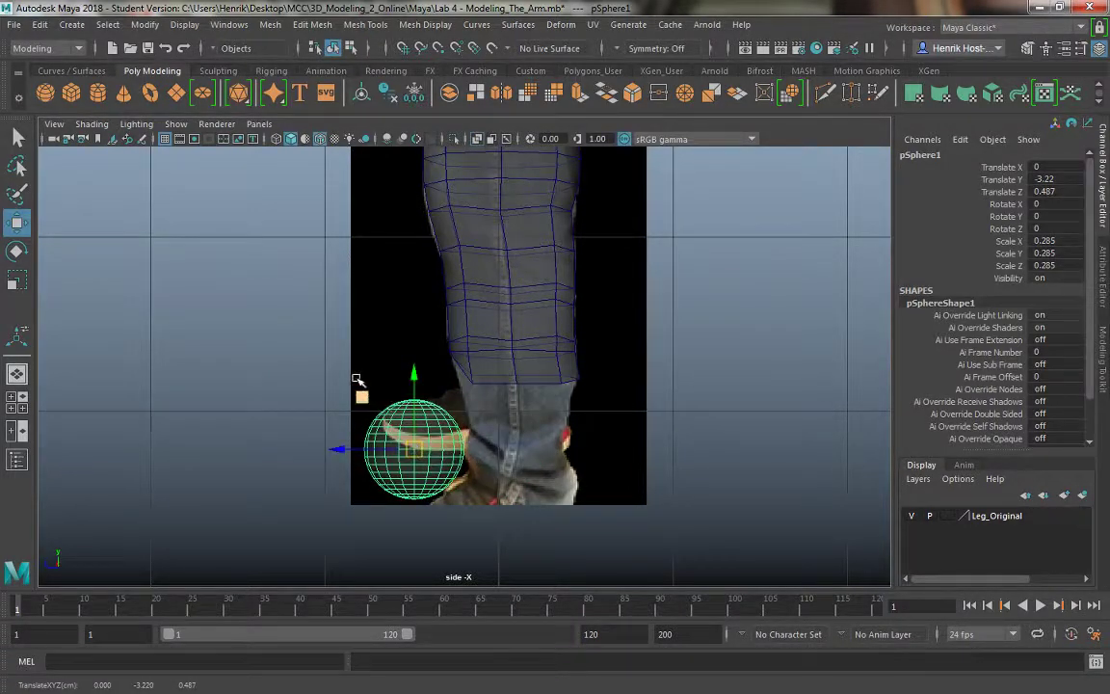
alt+right_drag(359, 389, 502, 483)
mouse_move(417, 498)
mouse_down()
mouse_move(252, 496)
mouse_move(435, 503)
mouse_move(421, 520)
mouse_up()
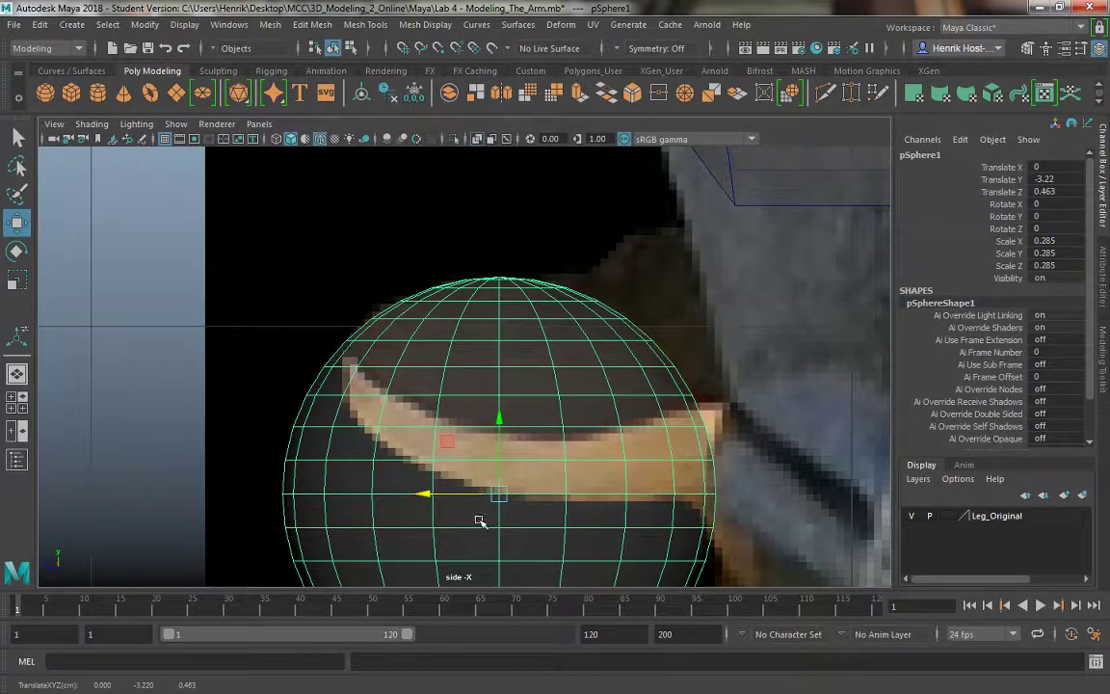
scroll(479, 513, down, 5)
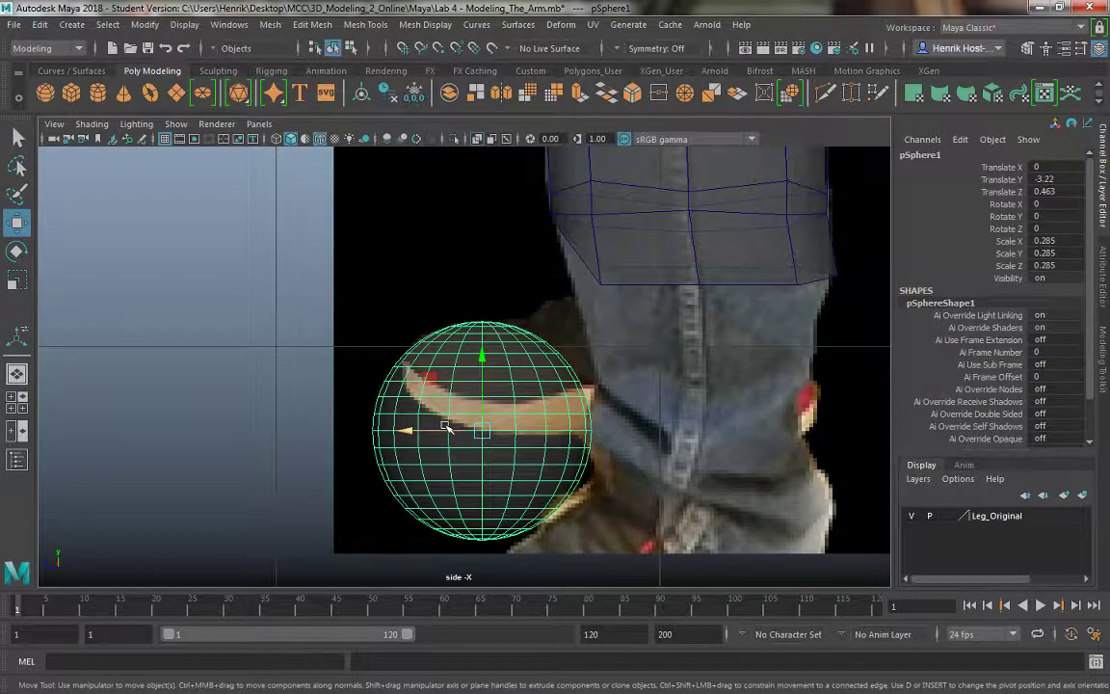
Set the sphere's axis and height subdivisions to 8 in its polySphere attributes.
key(ctrl+a)
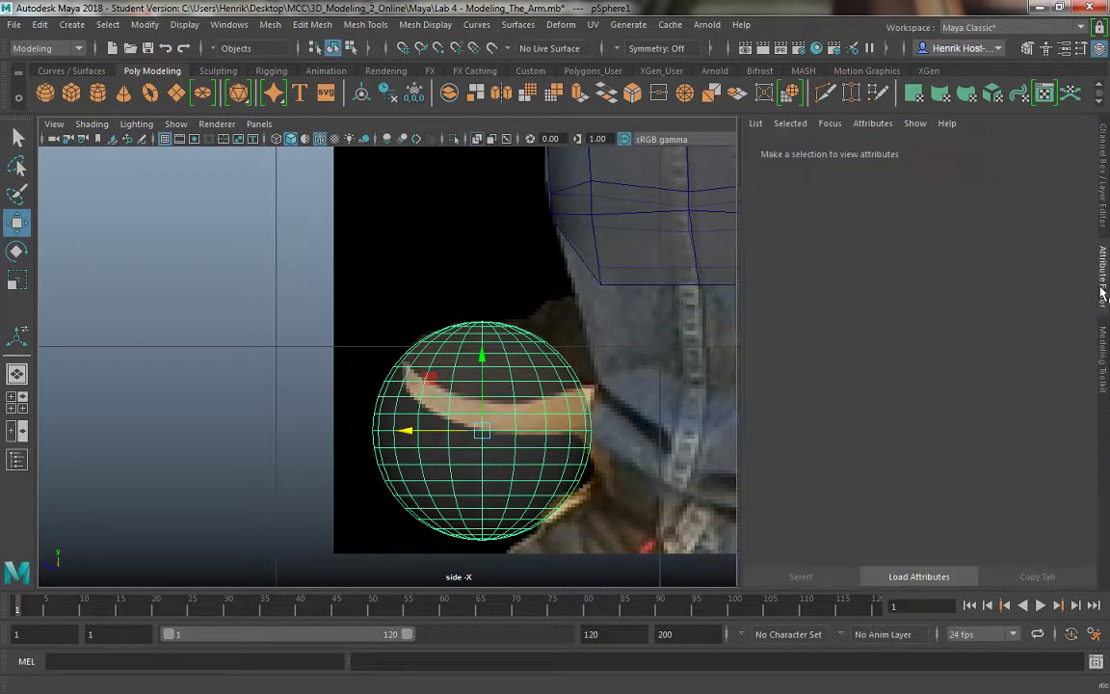
click(898, 150)
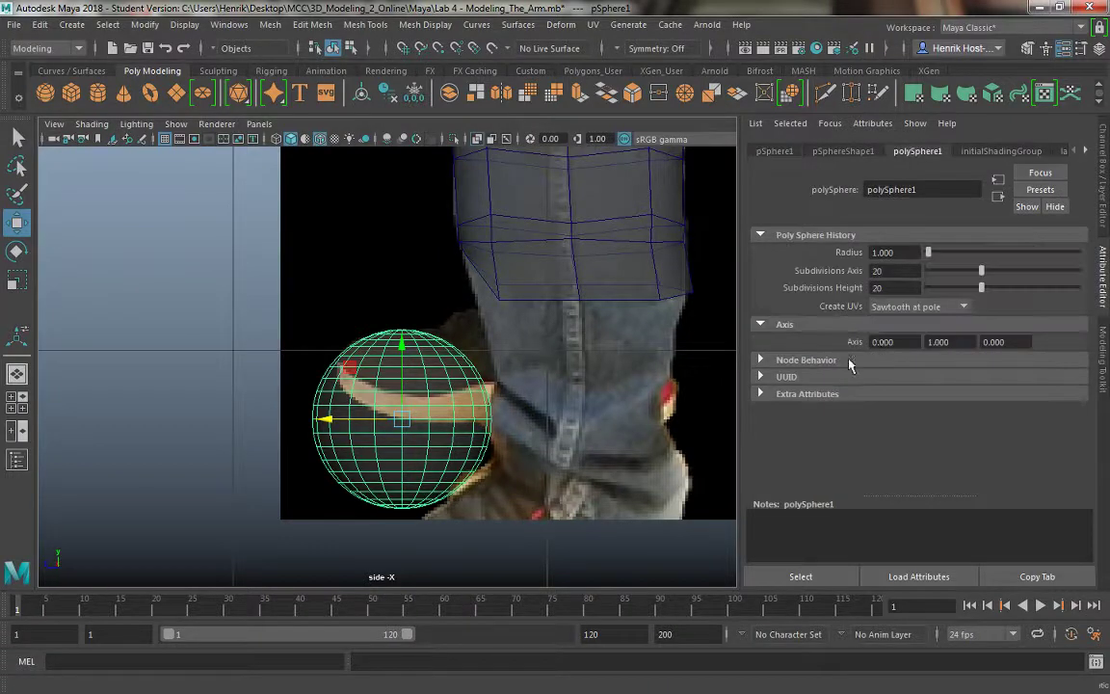
double_click(899, 272)
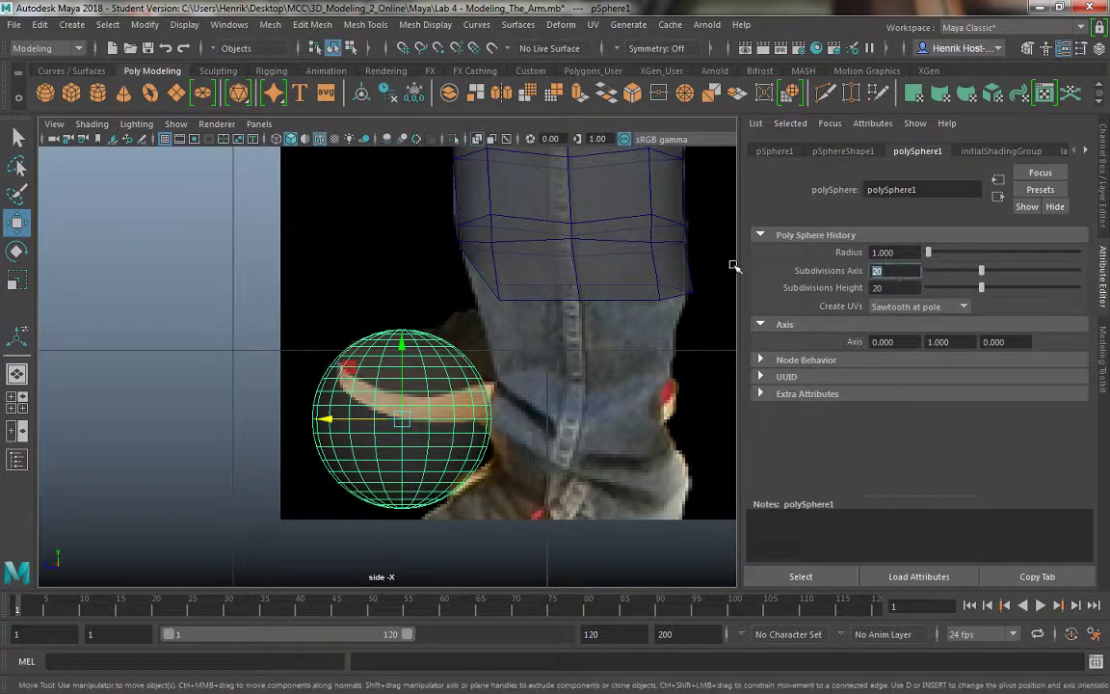
text(8)
key(Tab)
text(8)
key(Return)
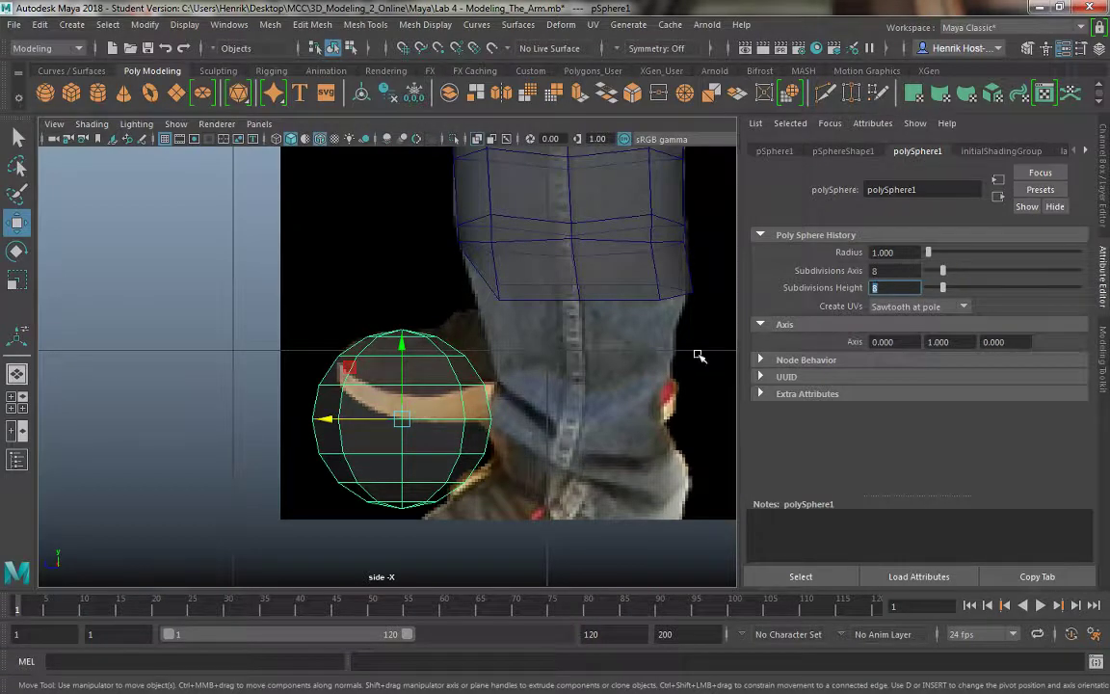
Set the sphere's Subdivisions Axis and Subdivisions Height to 12.
alt+middle_drag(420, 337, 446, 328)
alt+right_drag(446, 328, 564, 451)
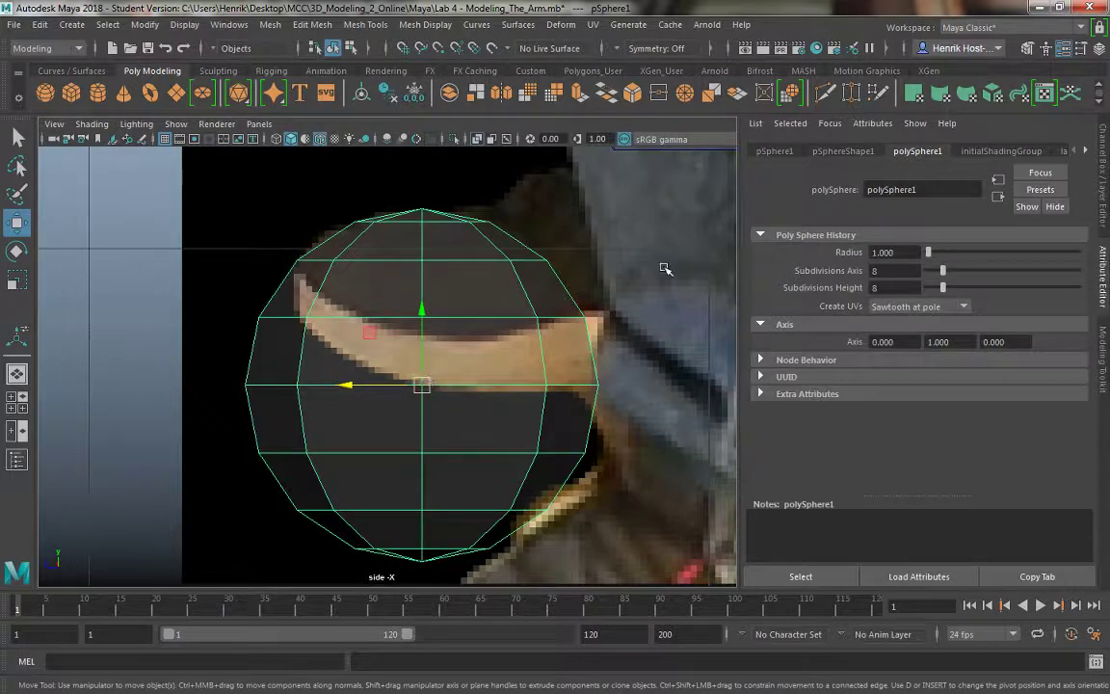
drag(883, 270, 728, 252)
text(12)
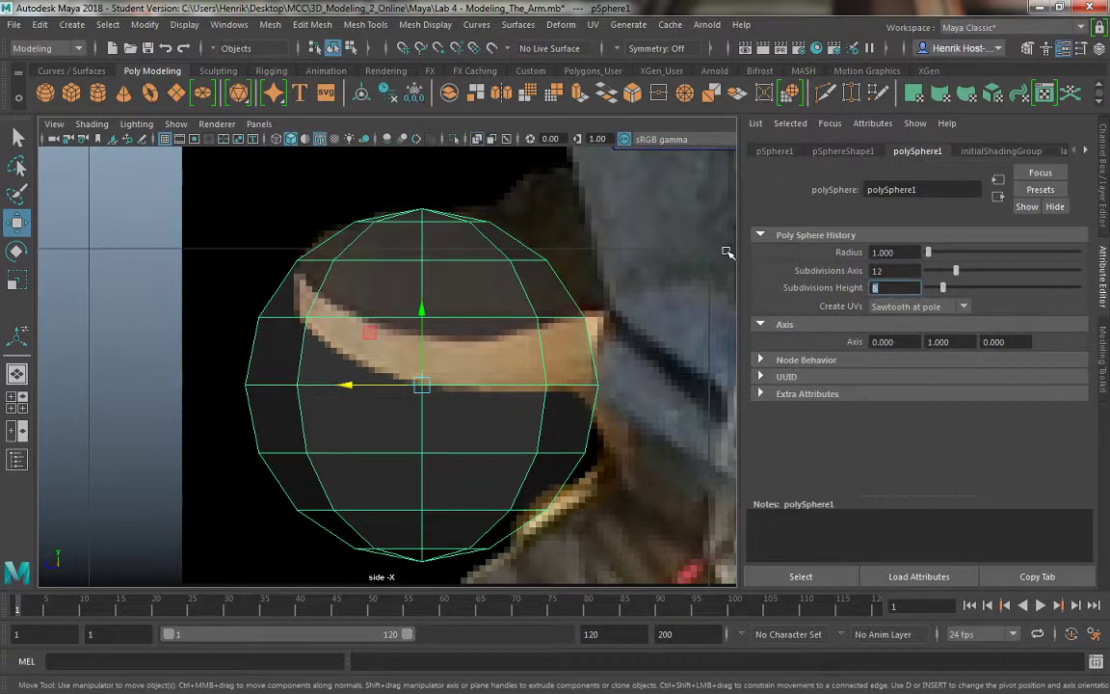
key(Tab)
text(12)
key(Return)
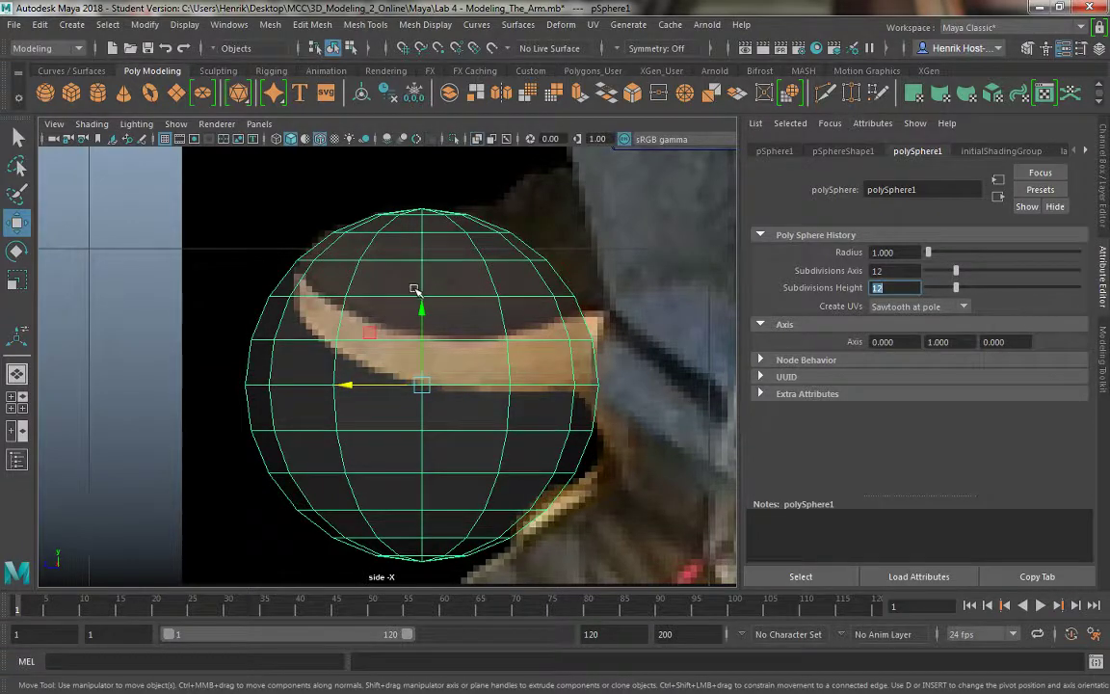
Examine the sphere's fit against the shoe in the side view and its position below the legs in perspective.
scroll(414, 289, up, 4)
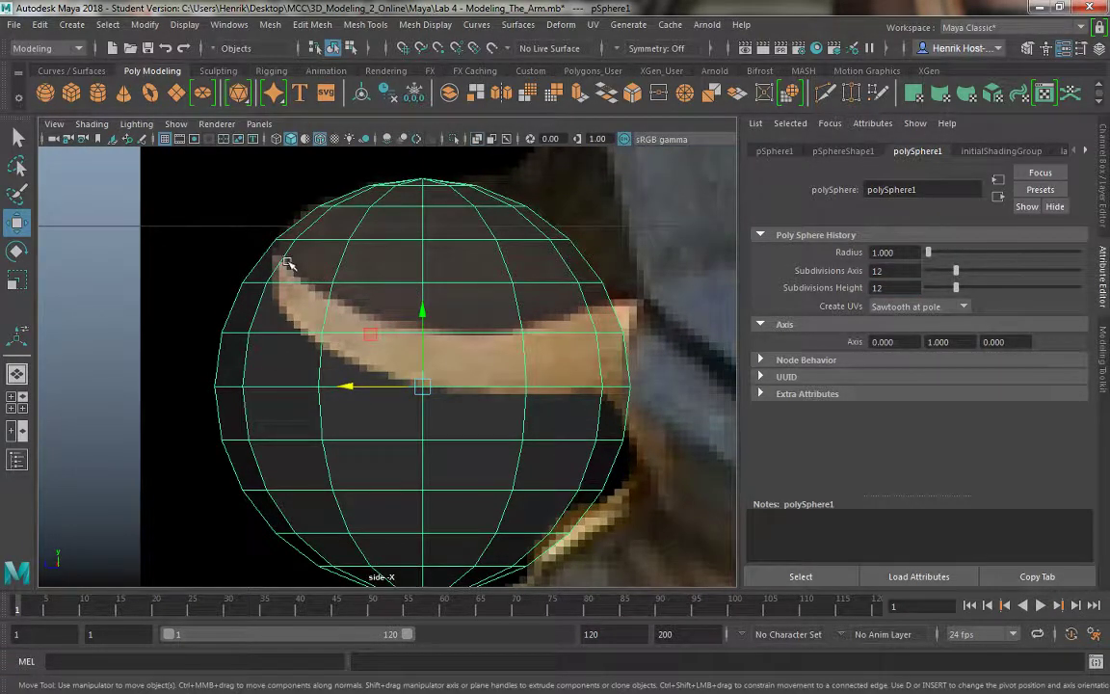
alt+middle_drag(363, 325, 360, 357)
alt+right_drag(331, 326, 372, 282)
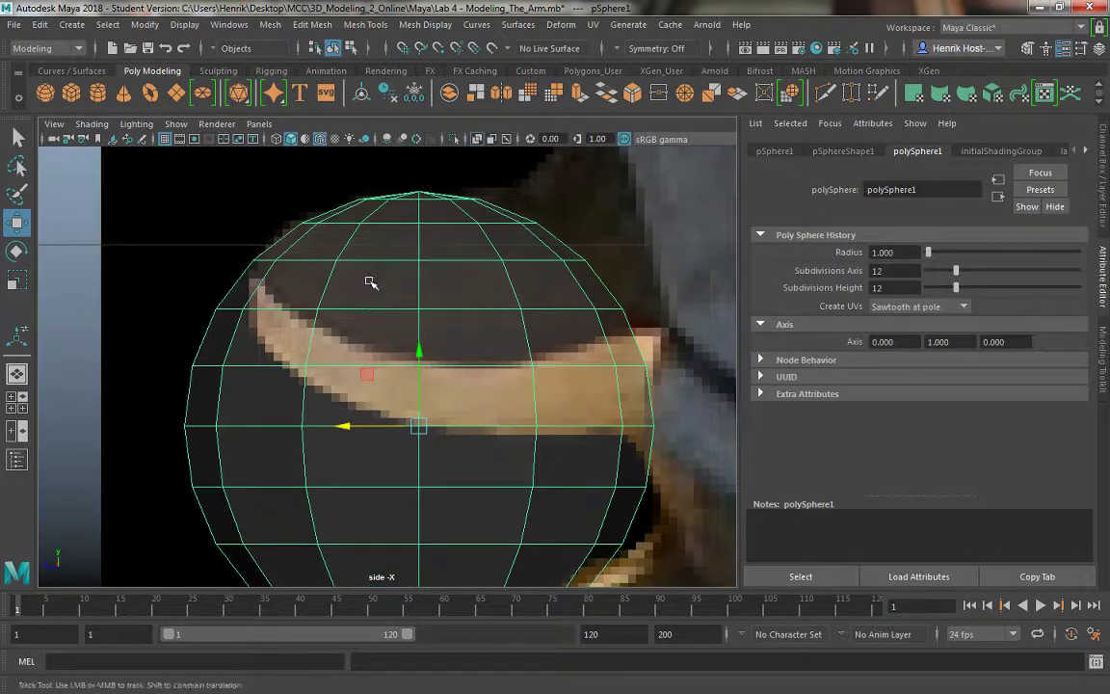
alt+middle_drag(370, 279, 361, 314)
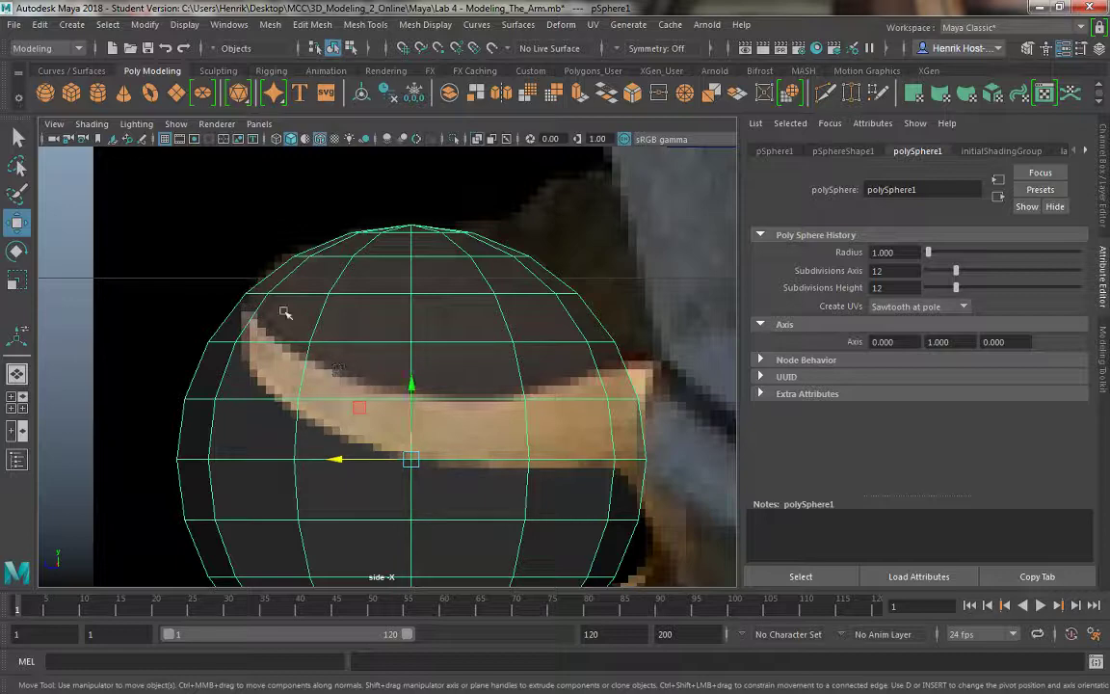
alt+right_drag(488, 339, 453, 446)
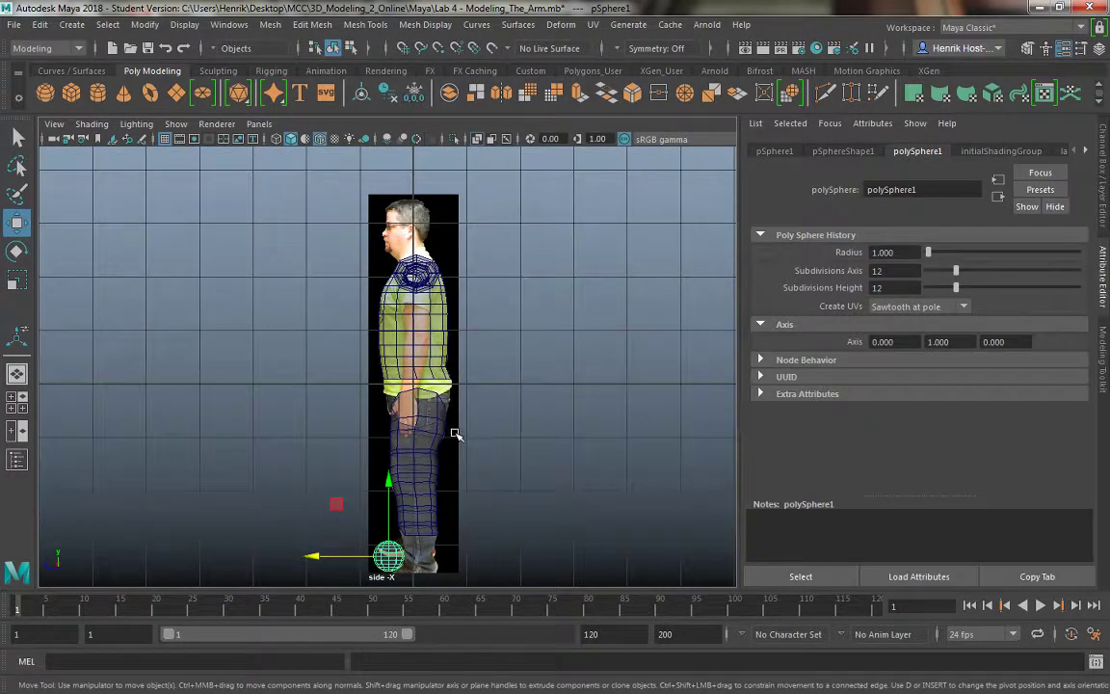
alt+middle_drag(452, 435, 461, 369)
key(space)
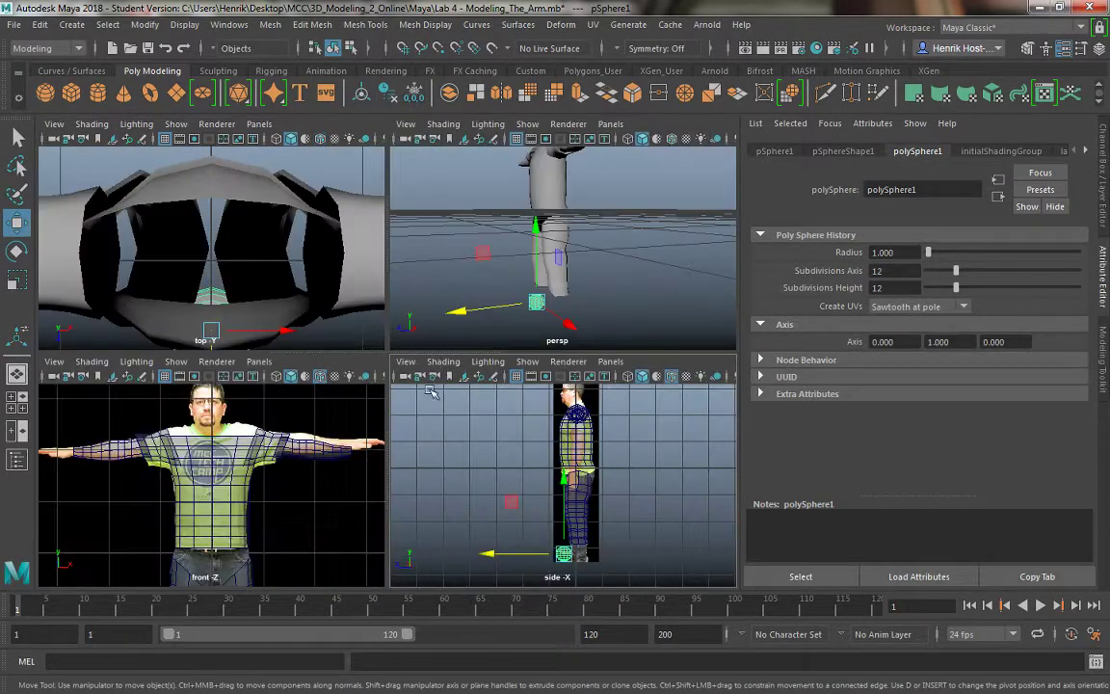
key(space)
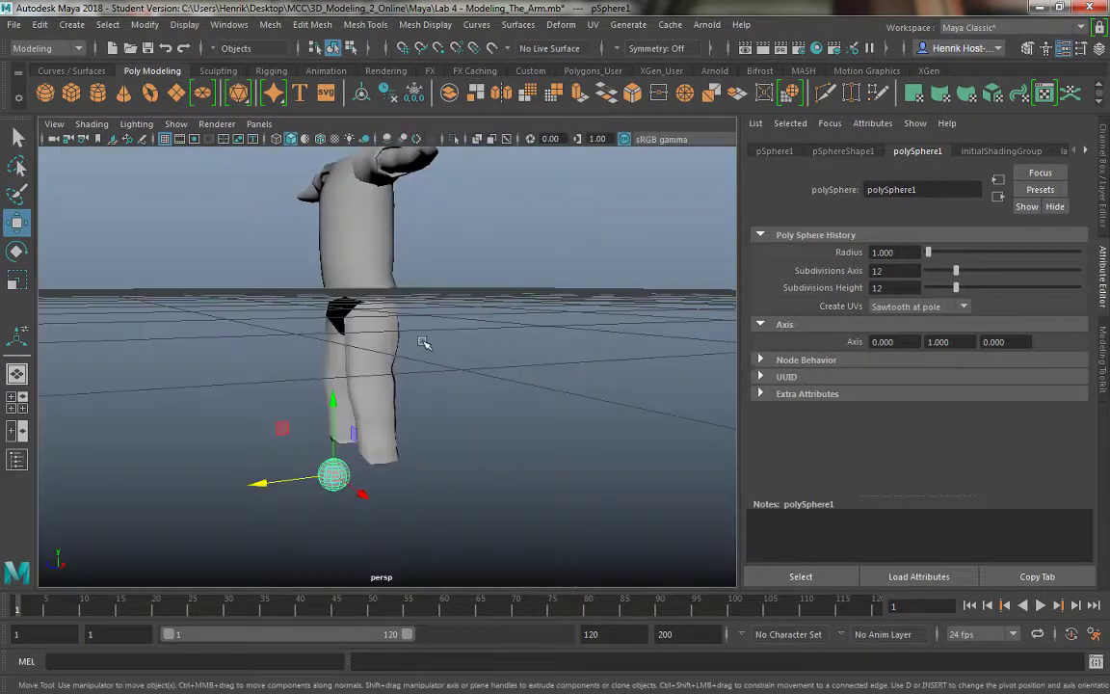
alt+drag(501, 328, 408, 381)
Move the sphere in the negative X direction onto the foot below the leg in the front view.
key(space)
key(space)
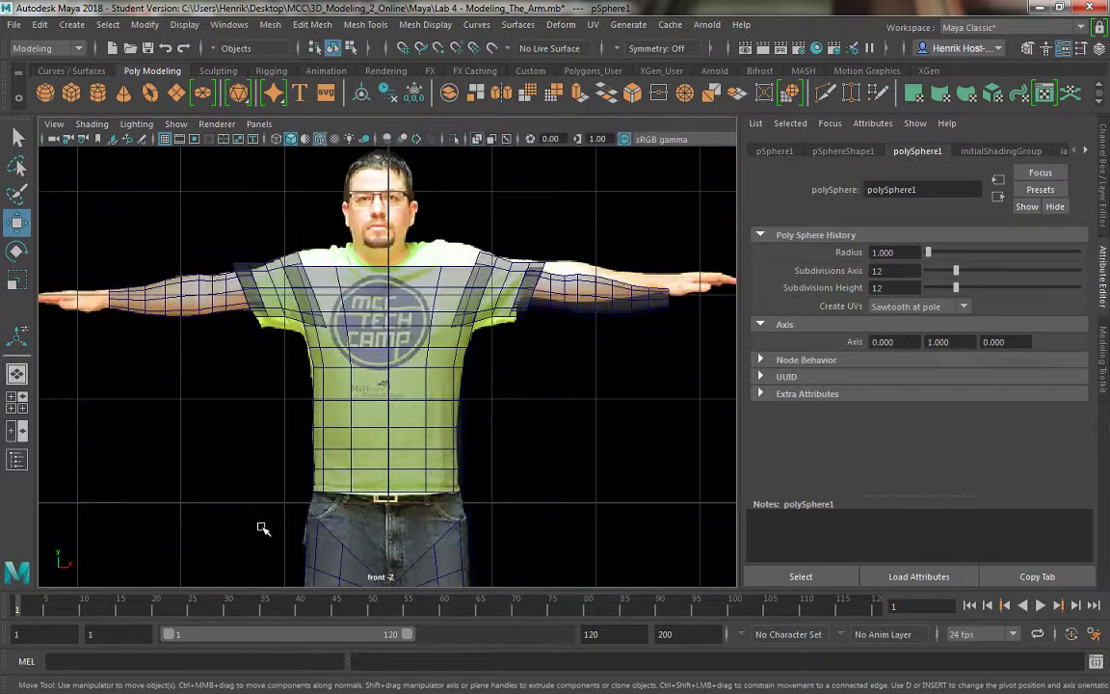
key(f)
drag(461, 368, 340, 376)
alt+right_drag(538, 521, 462, 439)
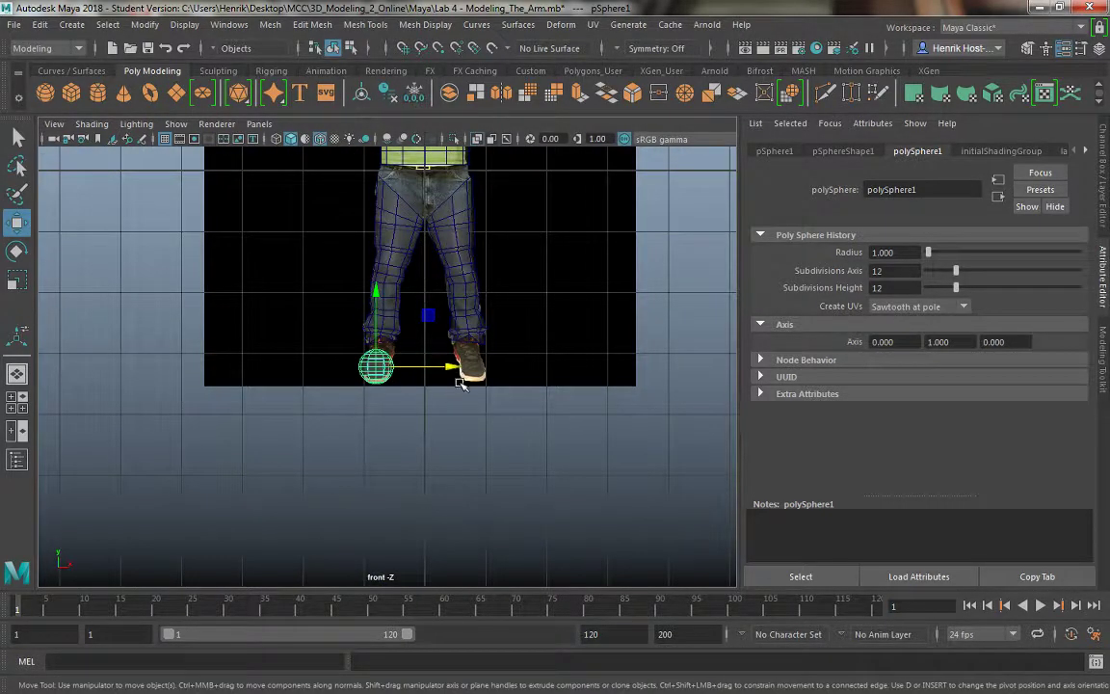
alt+middle_drag(463, 441, 463, 531)
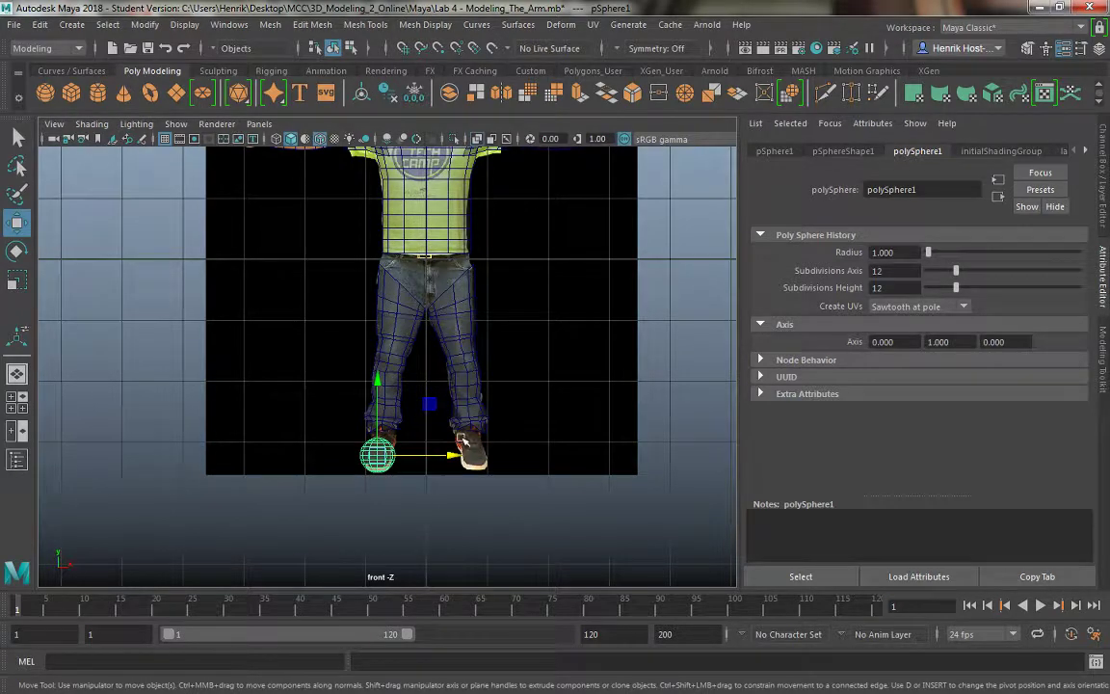
alt+middle_drag(469, 455, 467, 556)
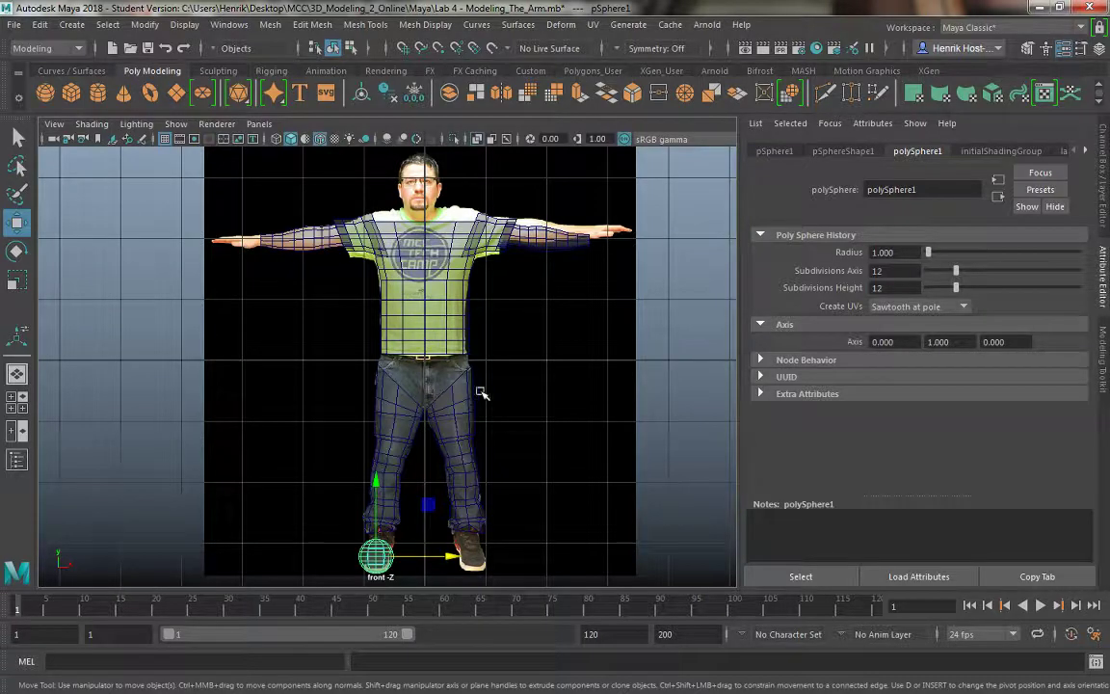
scroll(487, 356, up, 3)
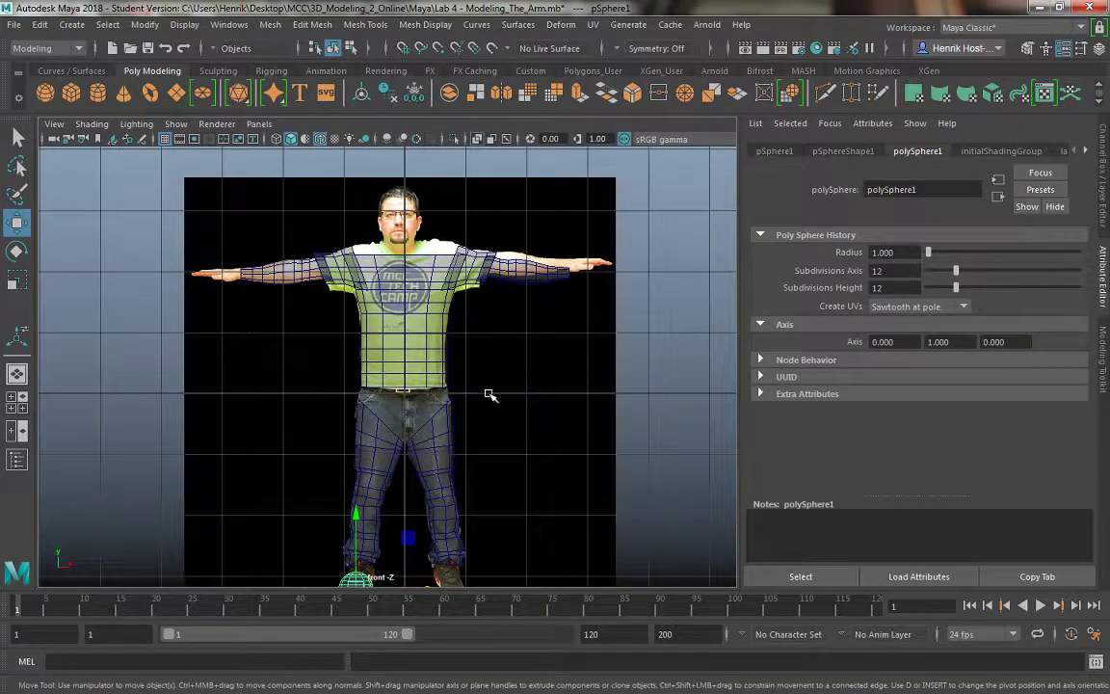
scroll(511, 386, down, 3)
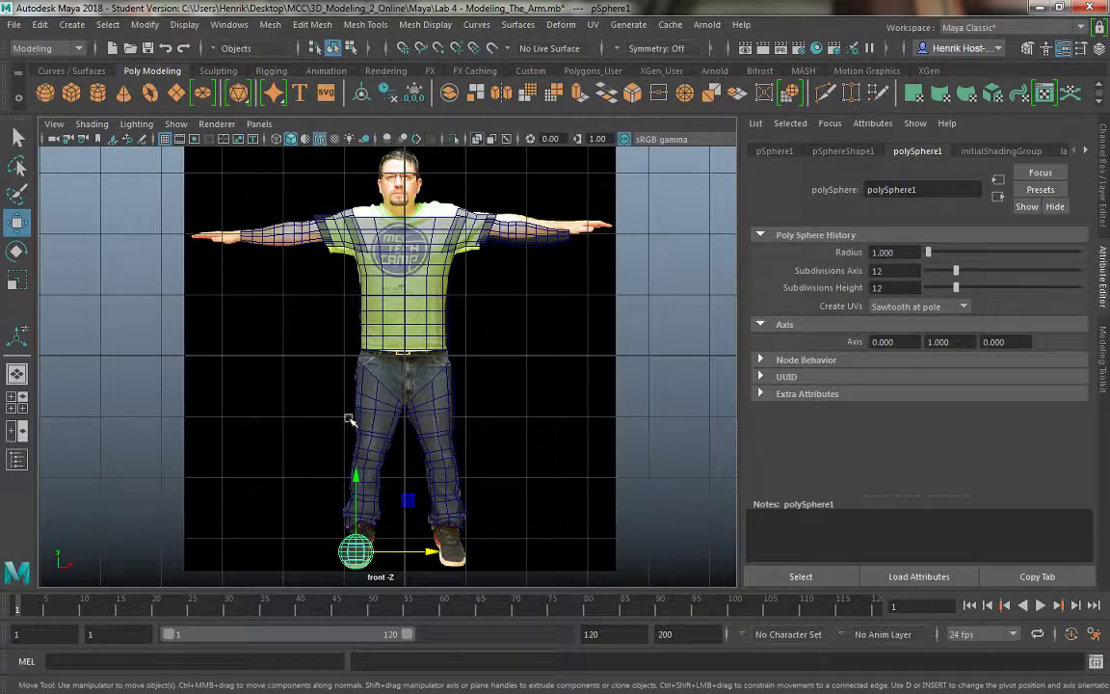
alt+middle_drag(314, 381, 335, 342)
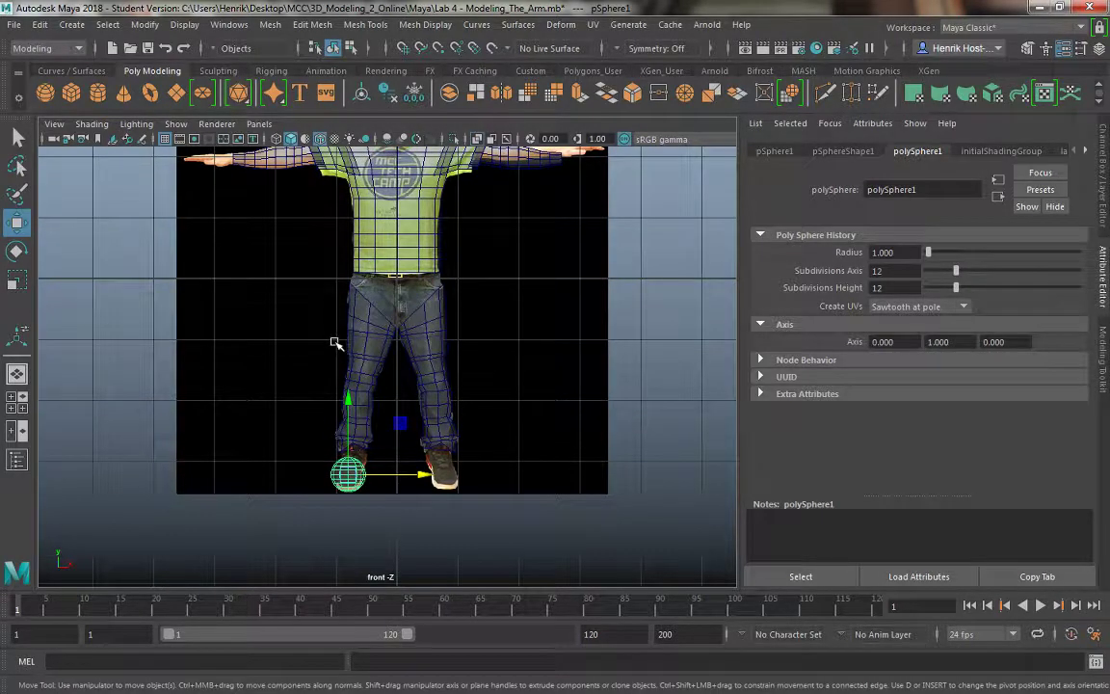
Move the sphere slightly in the positive X direction over the shoe in the front view, to about X -0.78 cm.
alt+middle_drag(336, 344, 321, 447)
scroll(308, 422, down, 2)
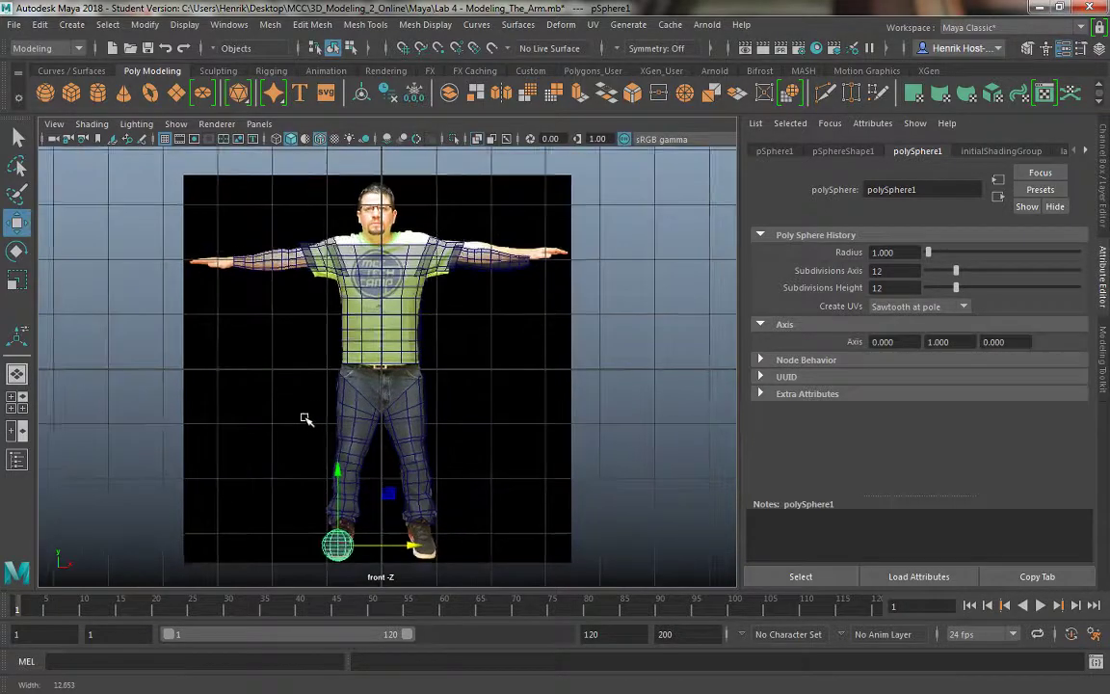
alt+middle_drag(310, 370, 337, 297)
scroll(385, 453, up, 3)
alt+middle_drag(396, 480, 422, 371)
alt+right_drag(416, 438, 539, 485)
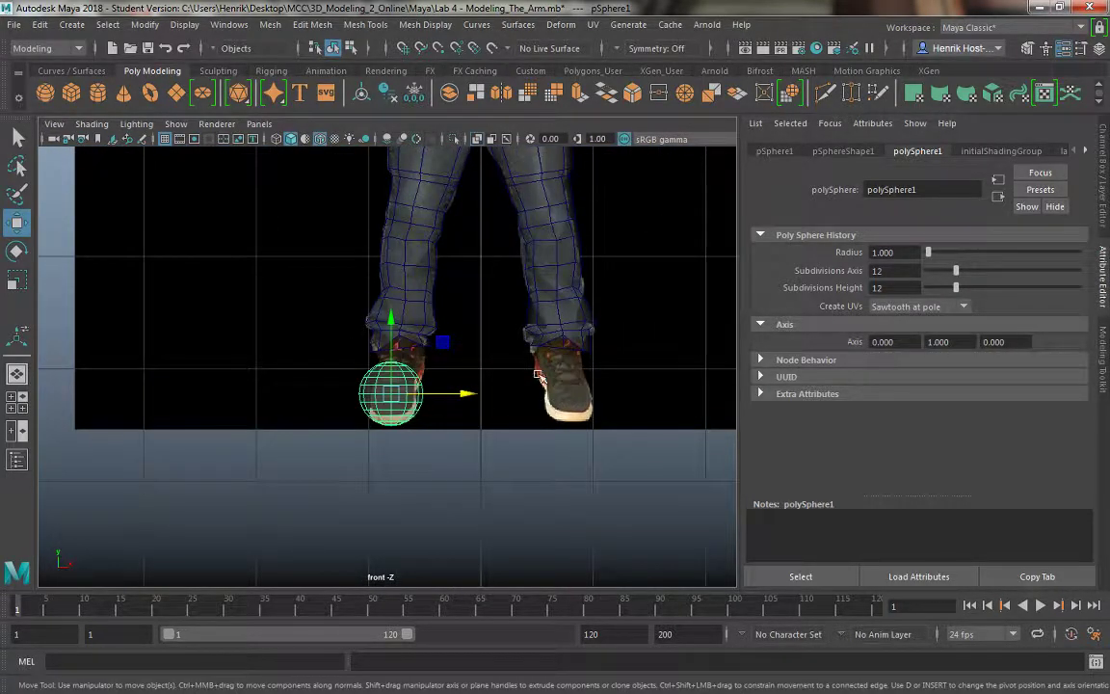
alt+right_drag(538, 375, 428, 473)
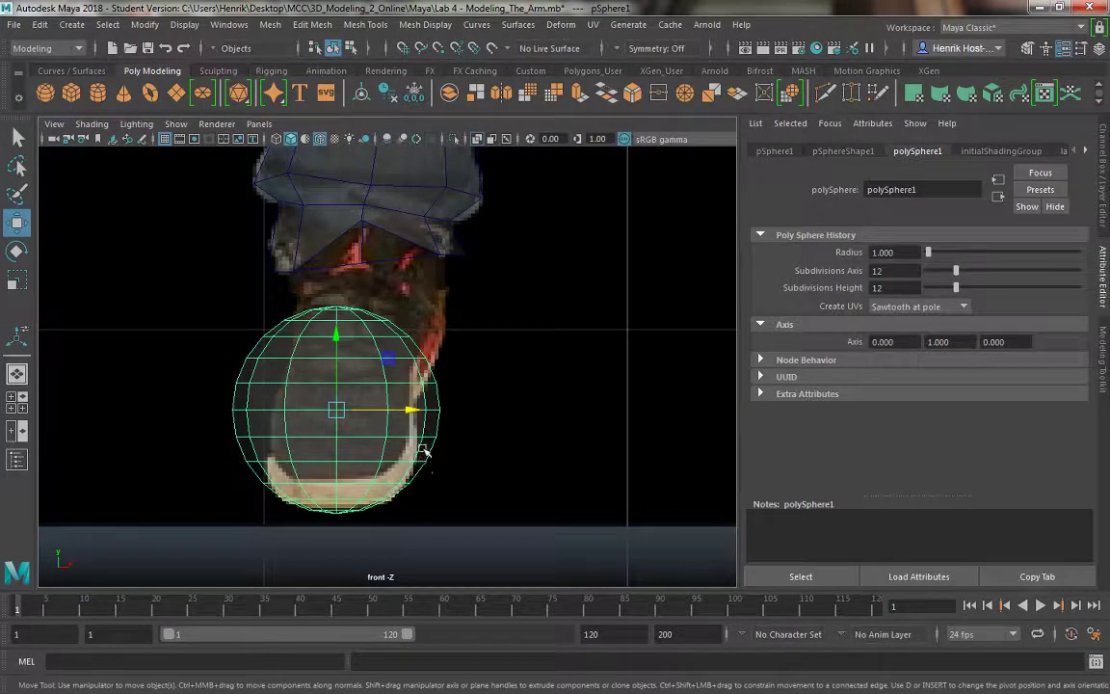
drag(411, 408, 420, 408)
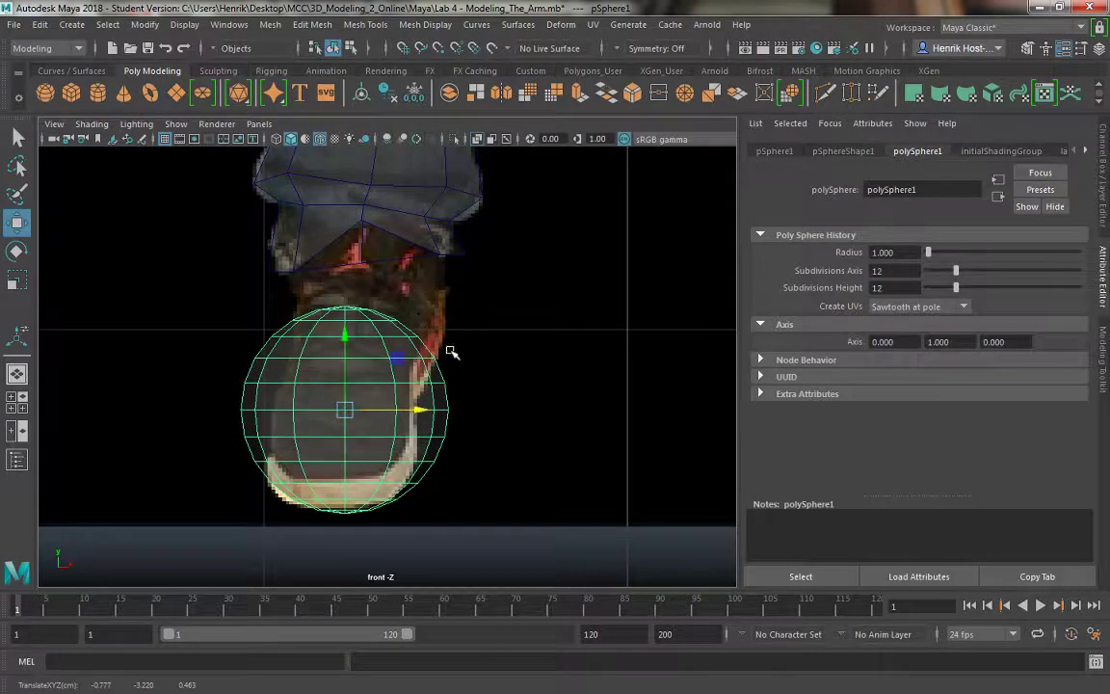
Compare the sphere's position and size with the shoe in the side and front views.
key(alt)
alt+middle_drag(476, 465, 479, 459)
key(space)
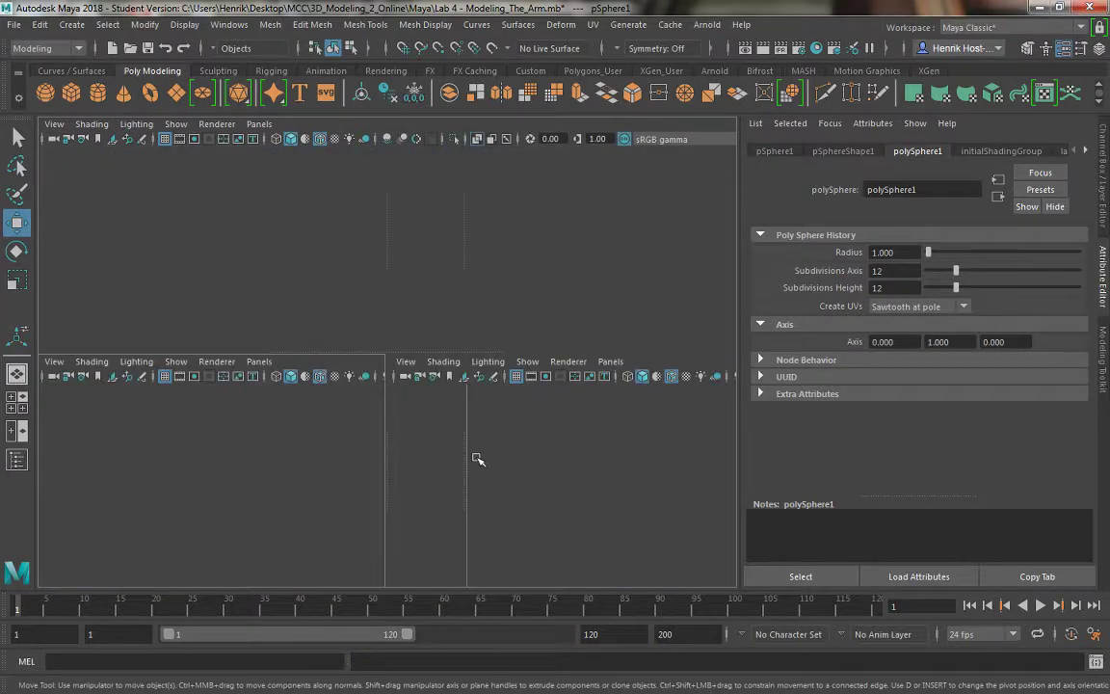
key(space)
alt+middle_drag(487, 548, 512, 503)
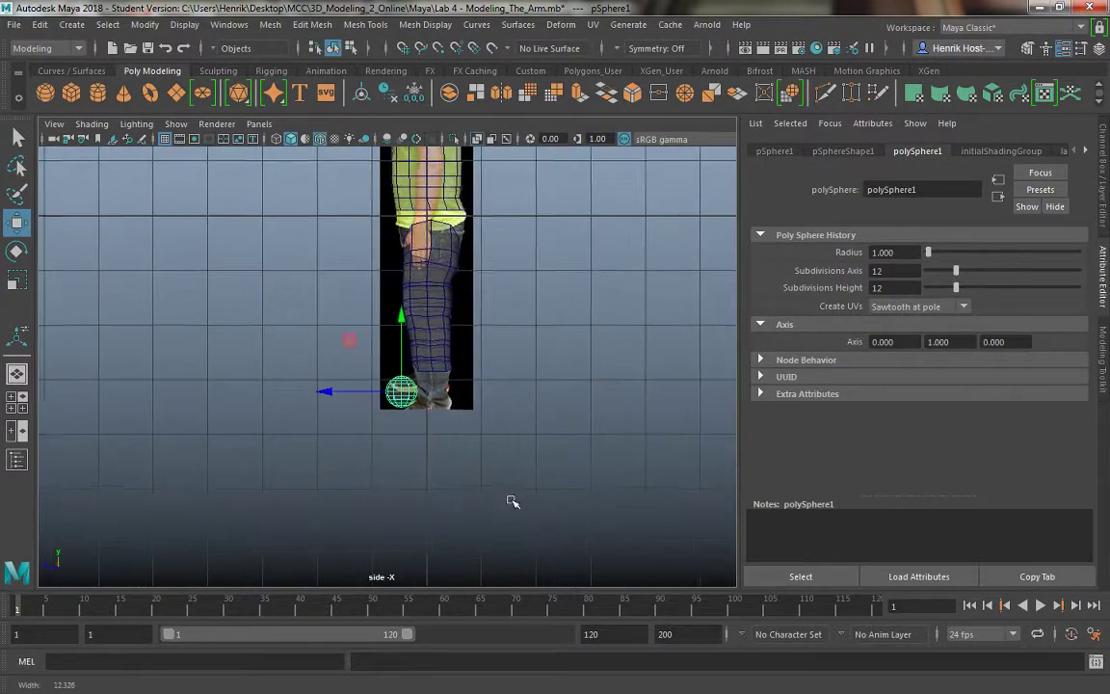
scroll(423, 441, up, 3)
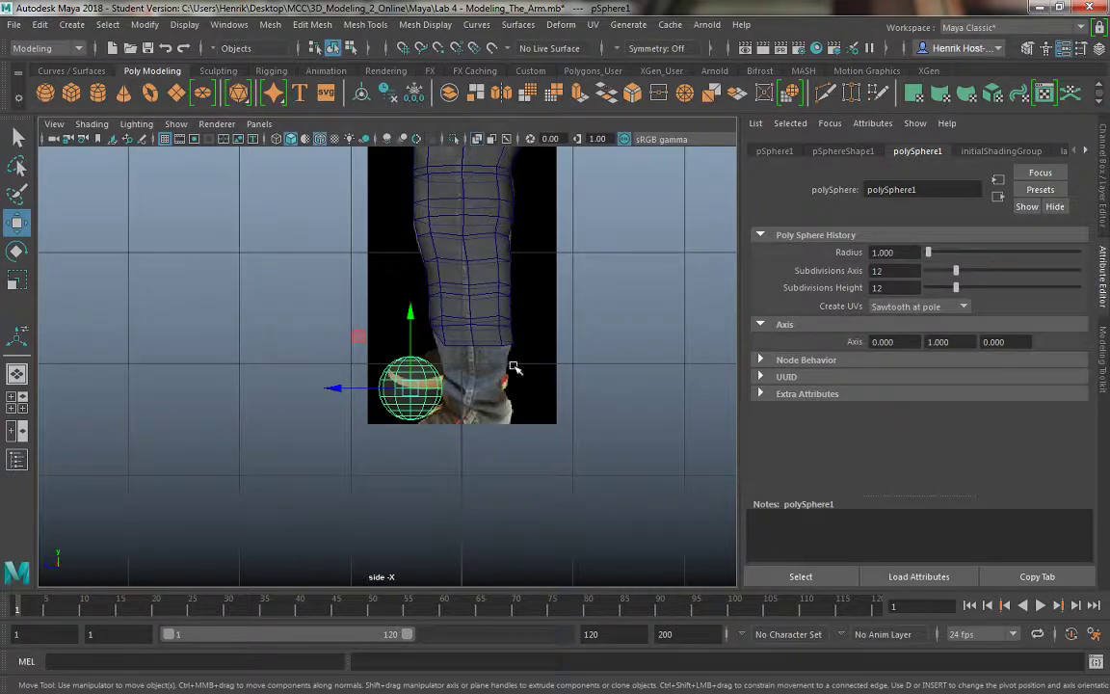
alt+middle_drag(513, 372, 514, 450)
key(space)
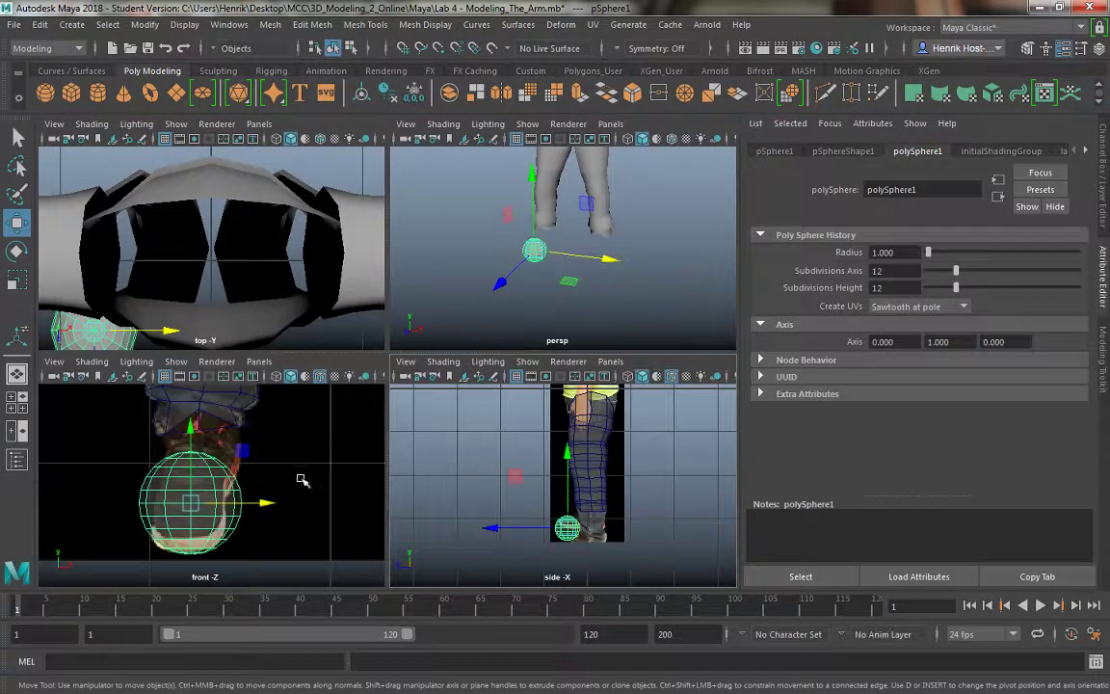
key(space)
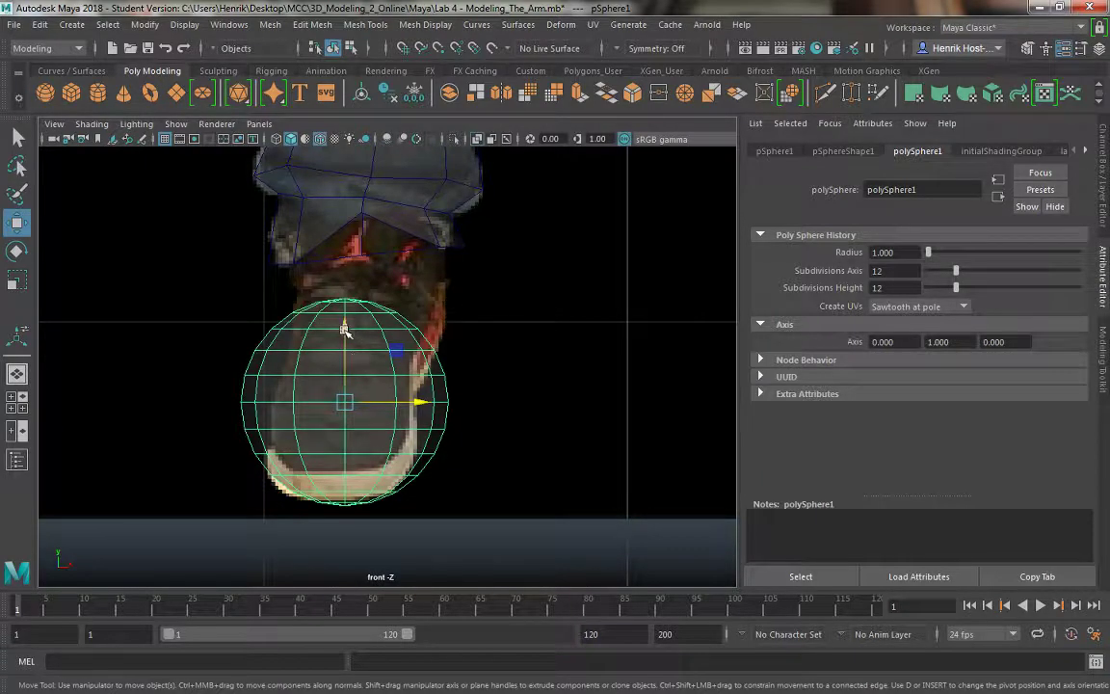
drag(345, 327, 359, 266)
drag(363, 275, 362, 300)
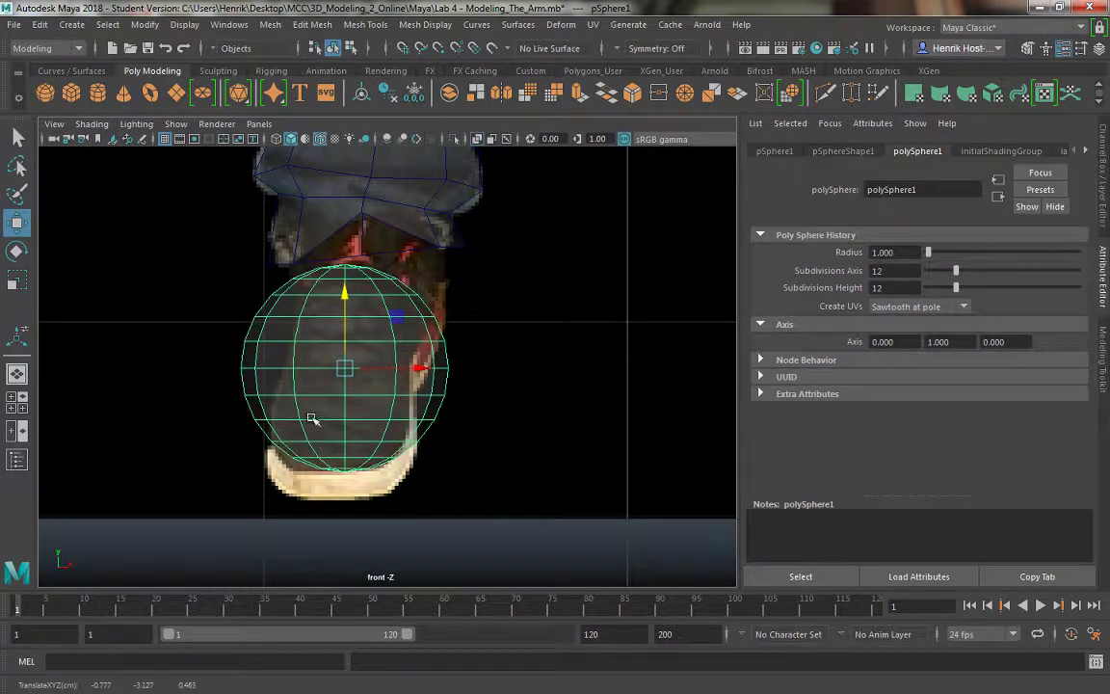
key(ctrl+z)
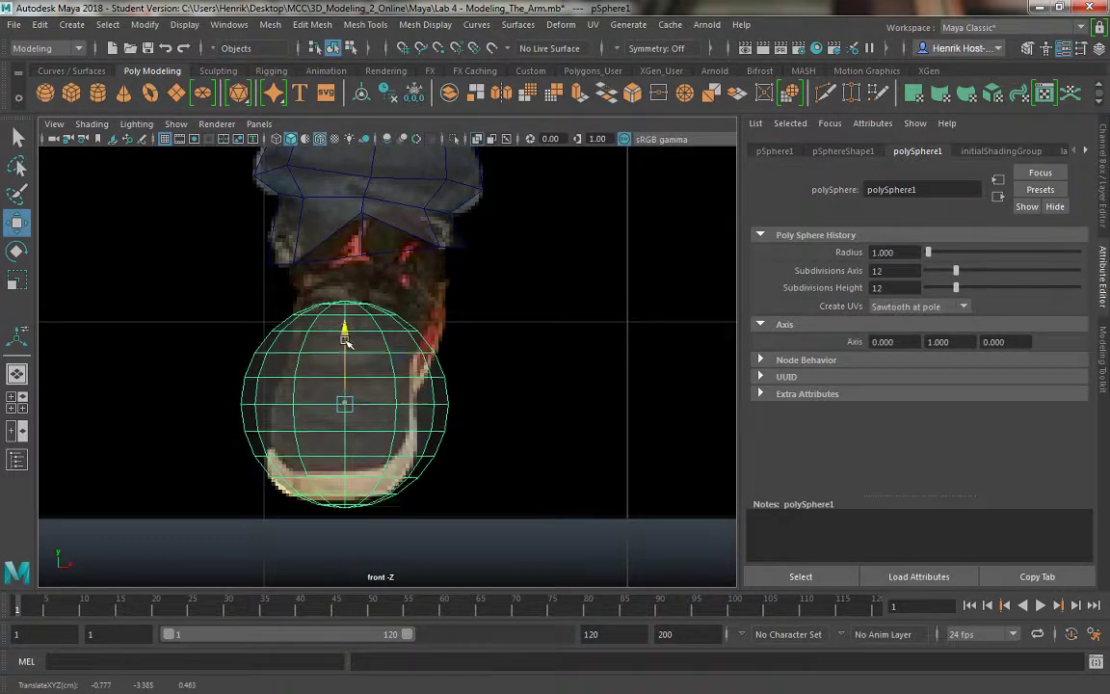
drag(345, 328, 342, 405)
right_drag(285, 472, 287, 277)
drag(214, 469, 412, 479)
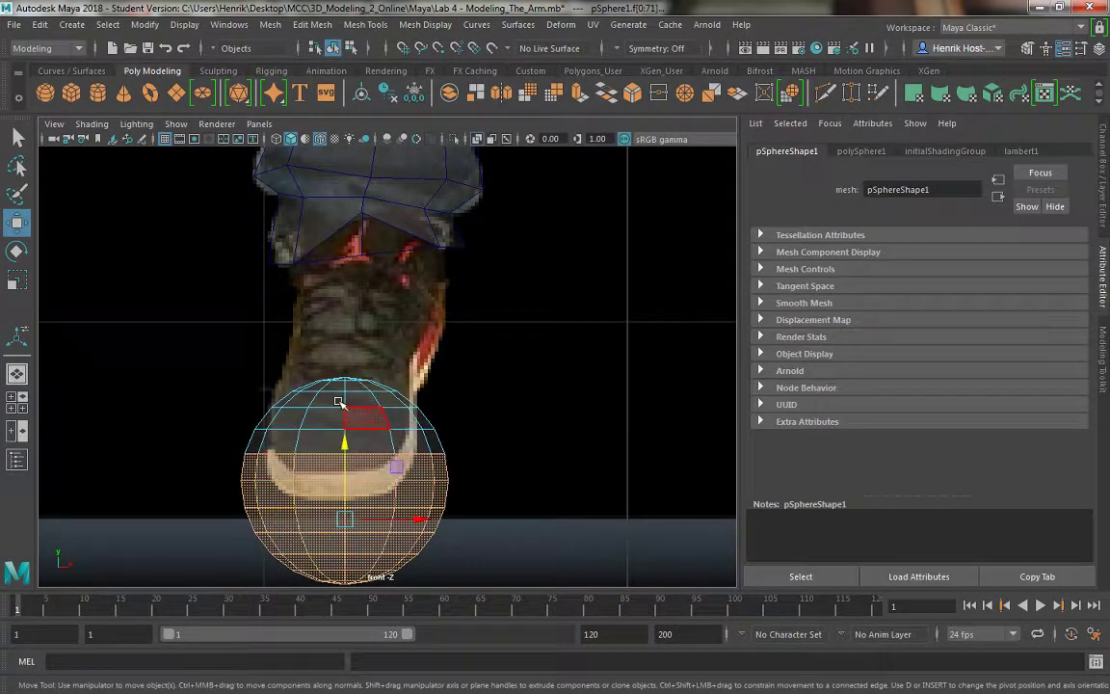
key(space)
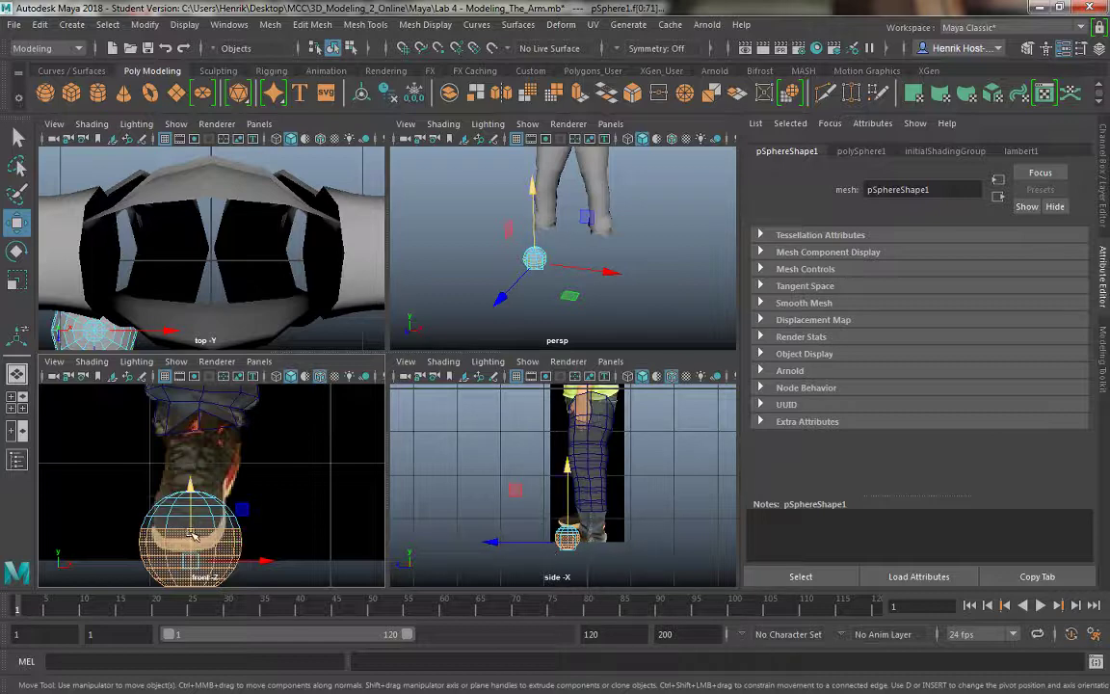
key(ctrl+z)
key(ctrl+z)
key(ctrl+z)
key(ctrl+z)
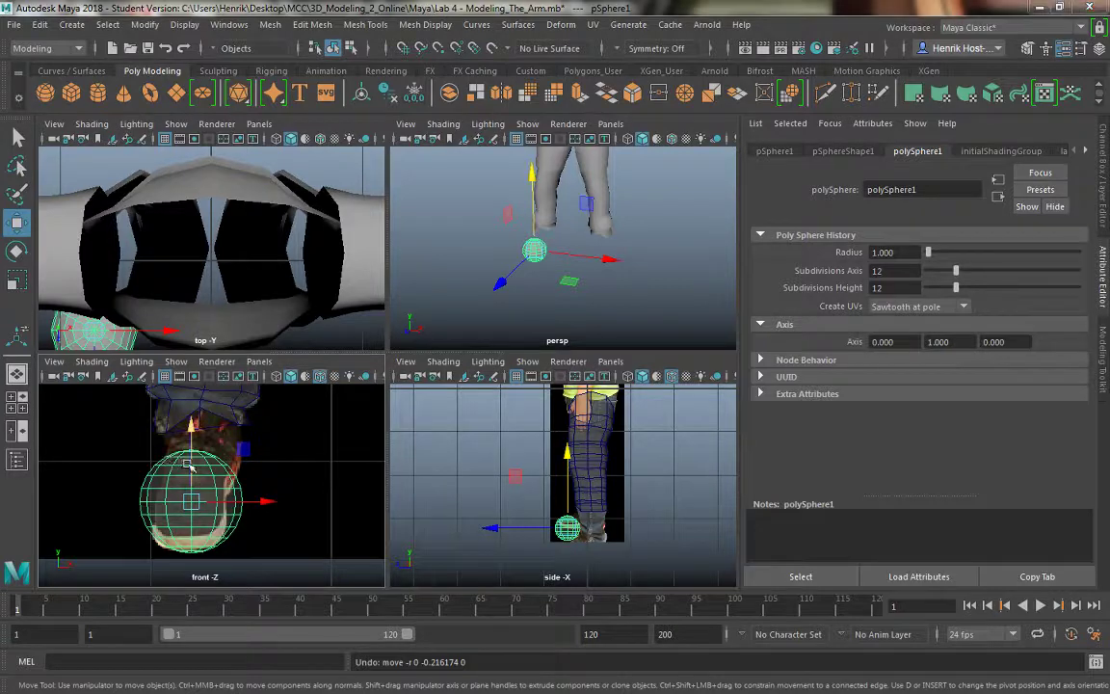
Delete the faces of the sphere's lower half and the two uppermost face rings around its top pole.
key(space)
scroll(327, 343, up, 5)
right_click(293, 312)
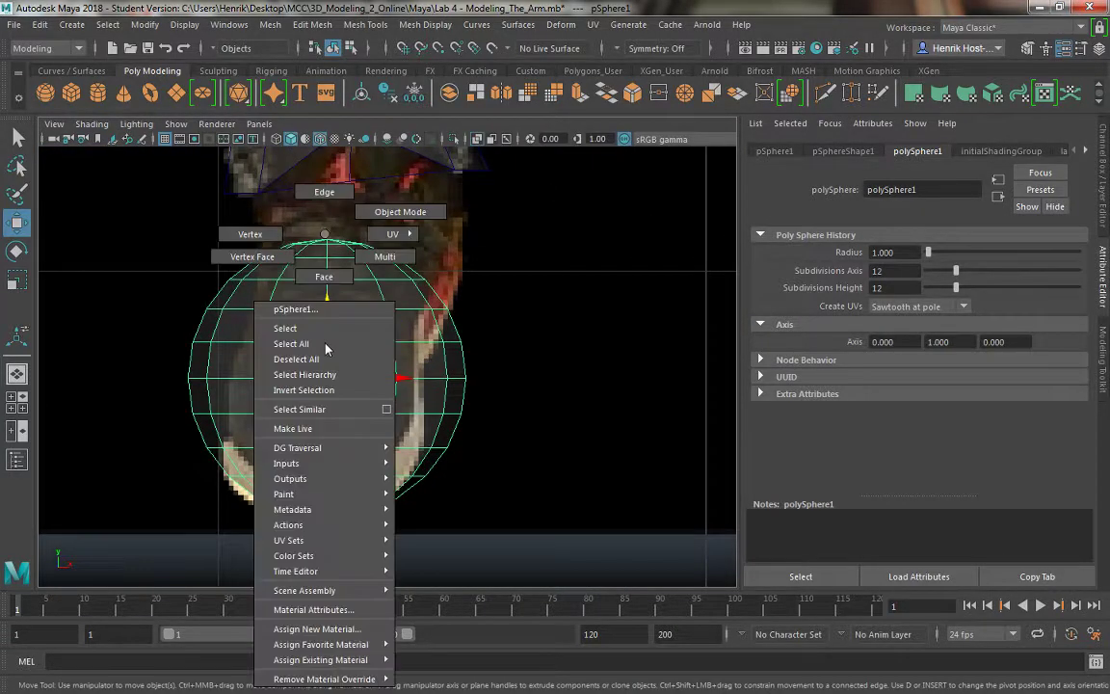
click(149, 373)
drag(155, 368, 602, 574)
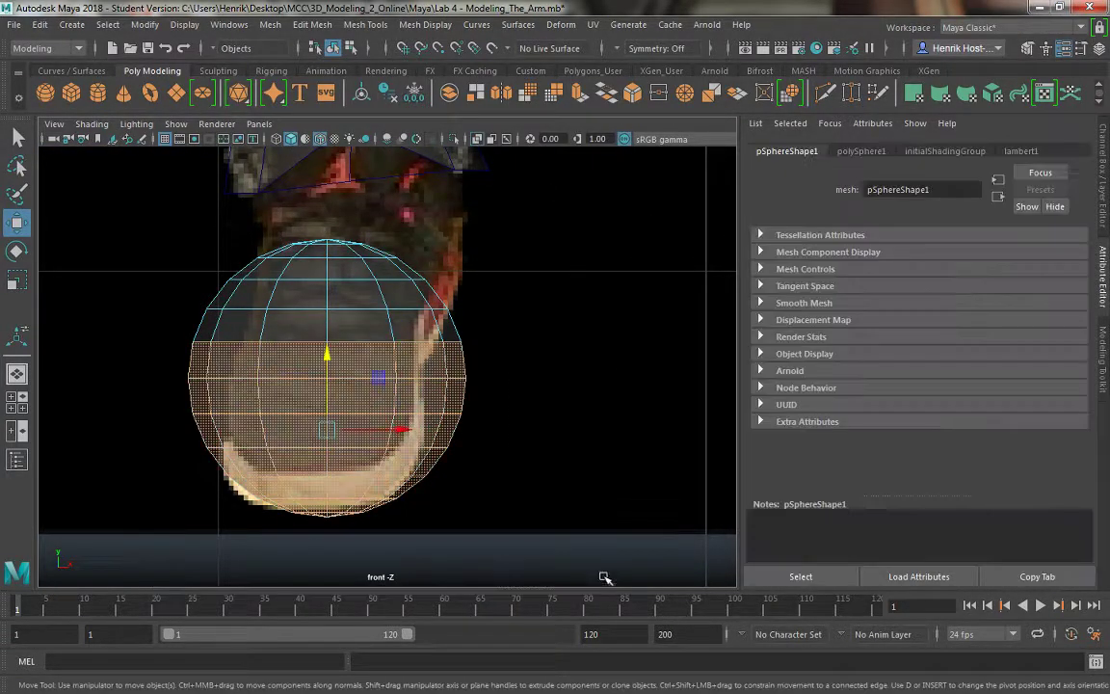
drag(161, 389, 625, 584)
key(Delete)
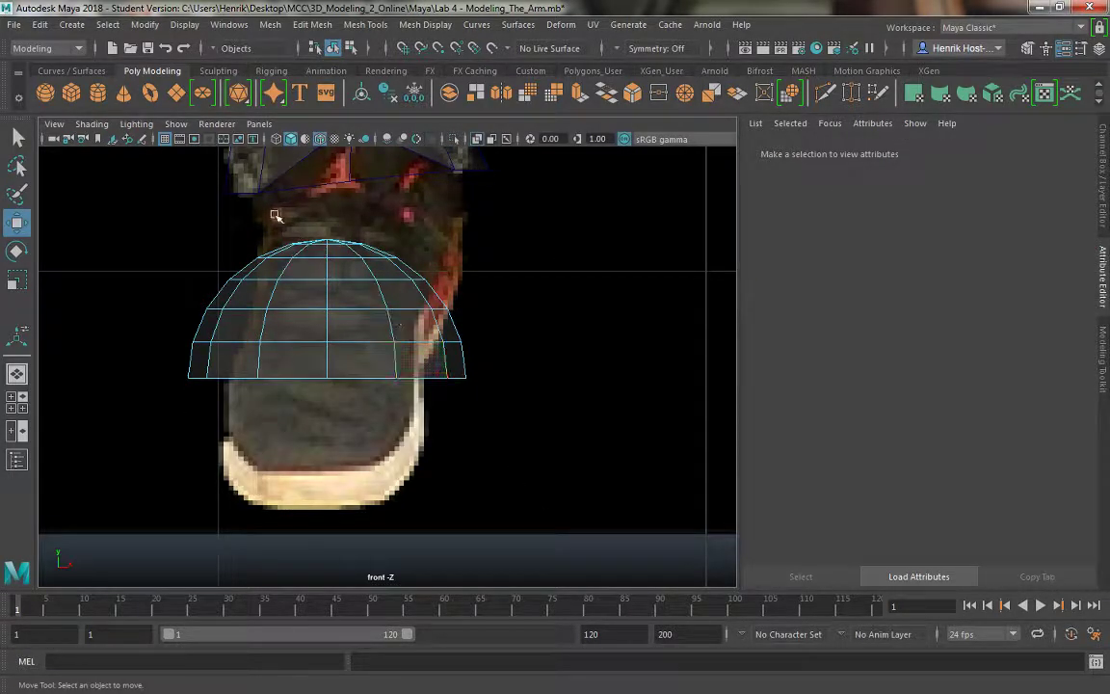
drag(377, 258, 407, 252)
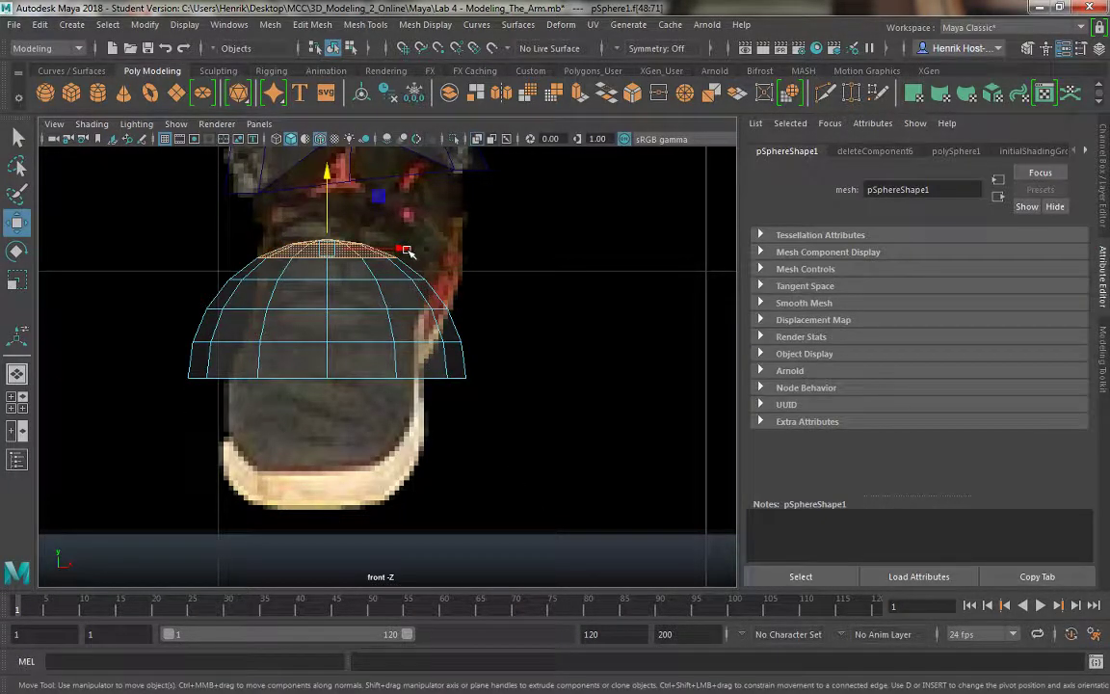
key(Delete)
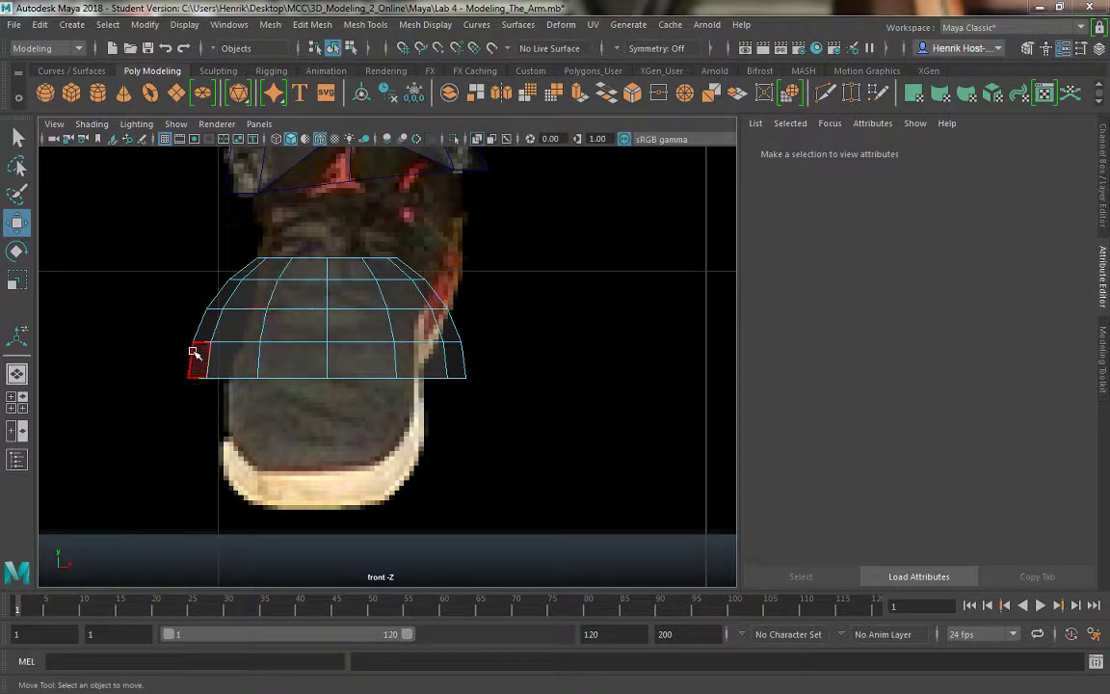
Delete the rear half of the dome's faces in the side view, keeping the half over the shoe's toe.
key(space)
key(space)
key(space)
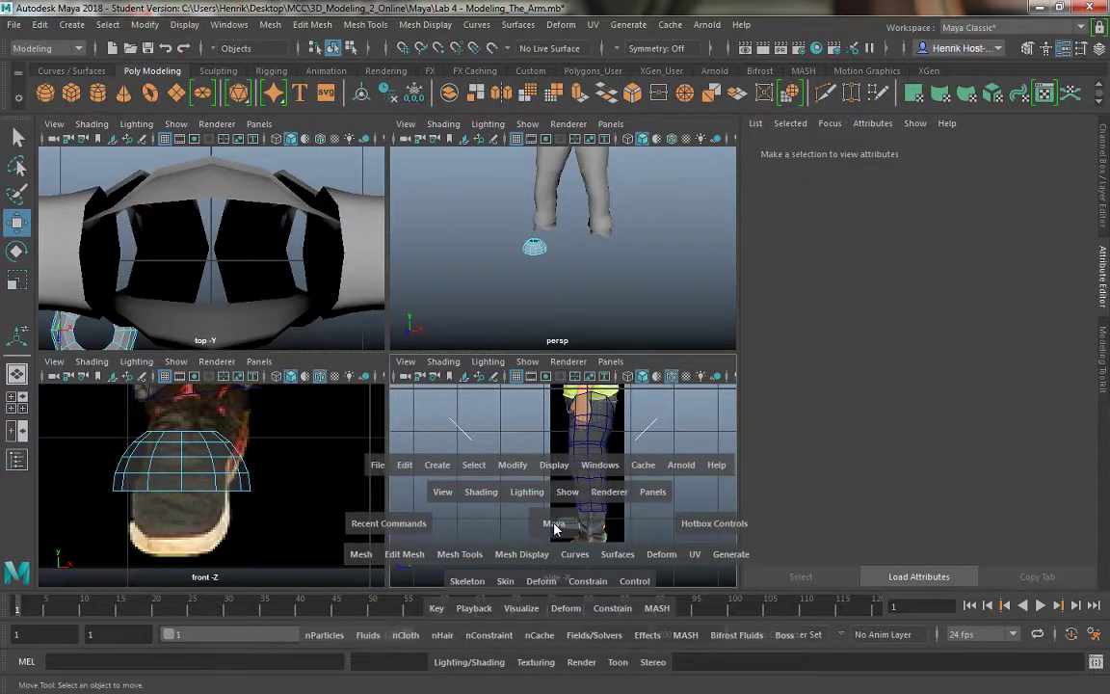
key(space)
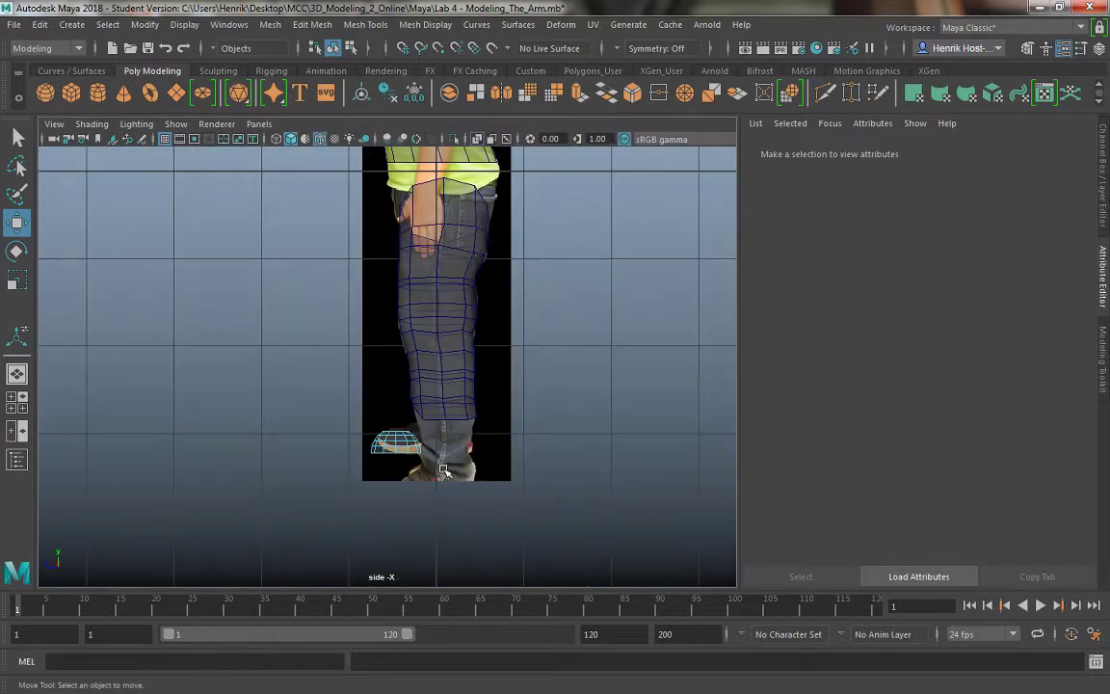
scroll(463, 419, up, 8)
key(ctrl+z)
key(ctrl+z)
key(ctrl+z)
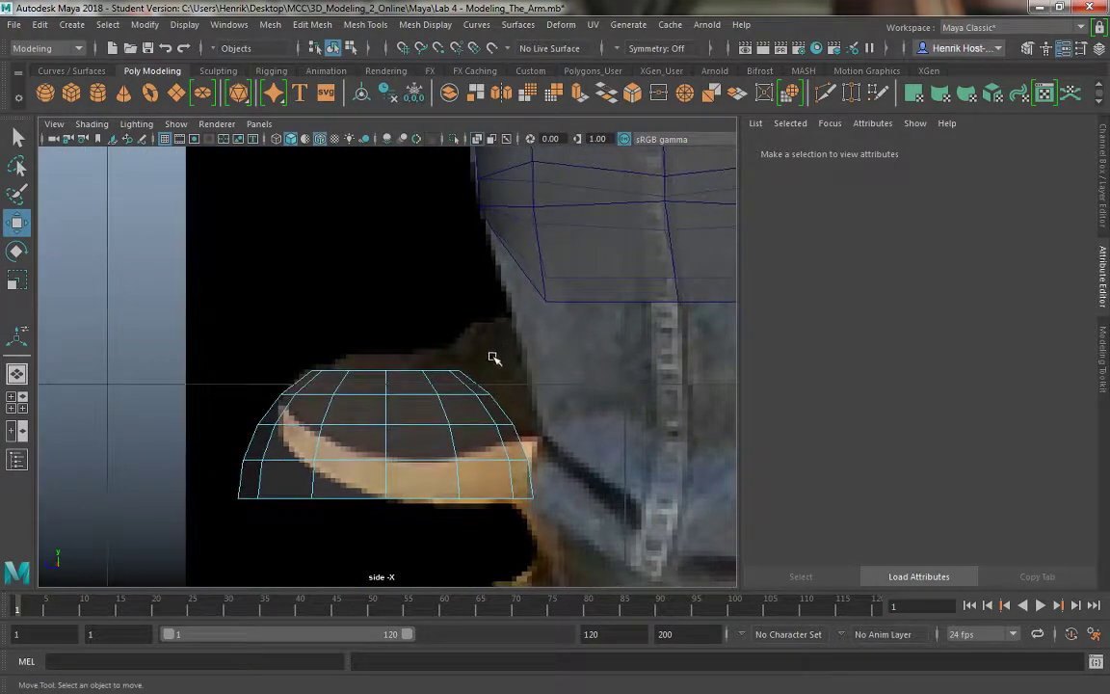
drag(525, 362, 421, 533)
right_drag(413, 234, 427, 270)
drag(568, 339, 402, 571)
key(Delete)
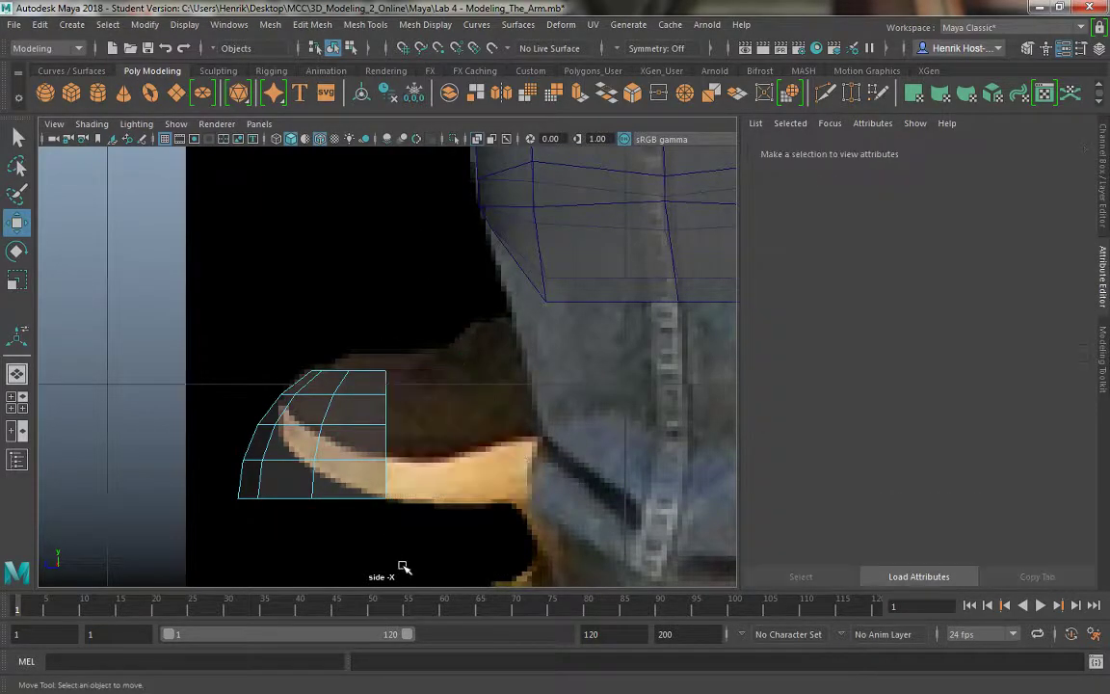
Return the mesh to object mode and raise it over the shoe's toe to about Y -3.15 cm.
right_drag(339, 233, 394, 214)
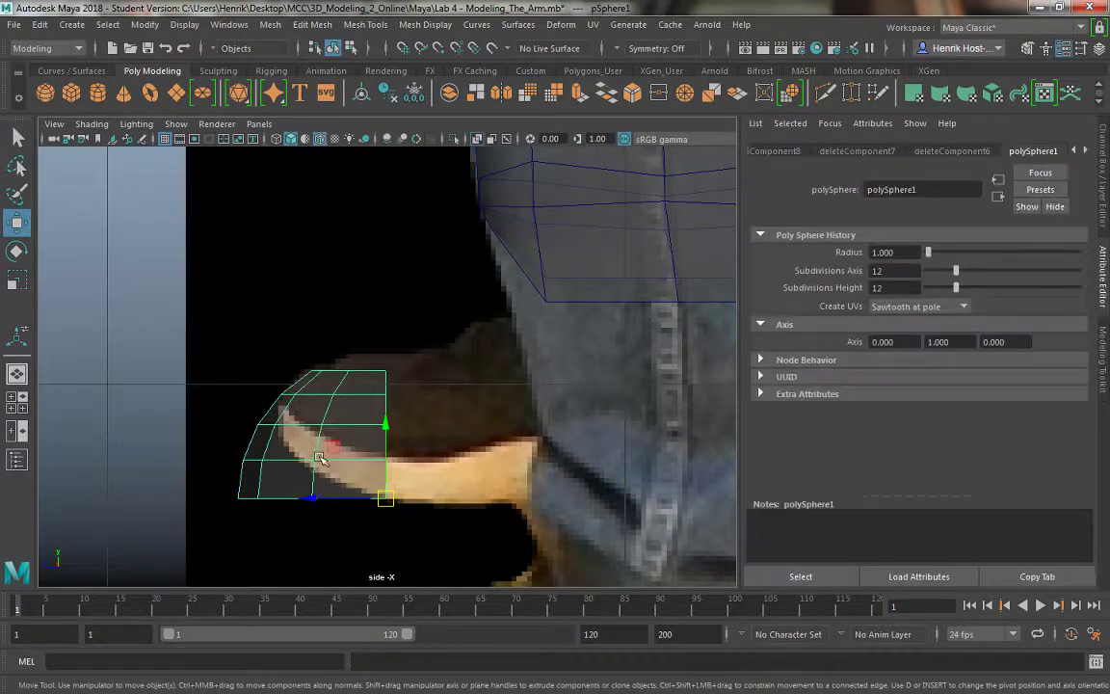
drag(383, 424, 390, 392)
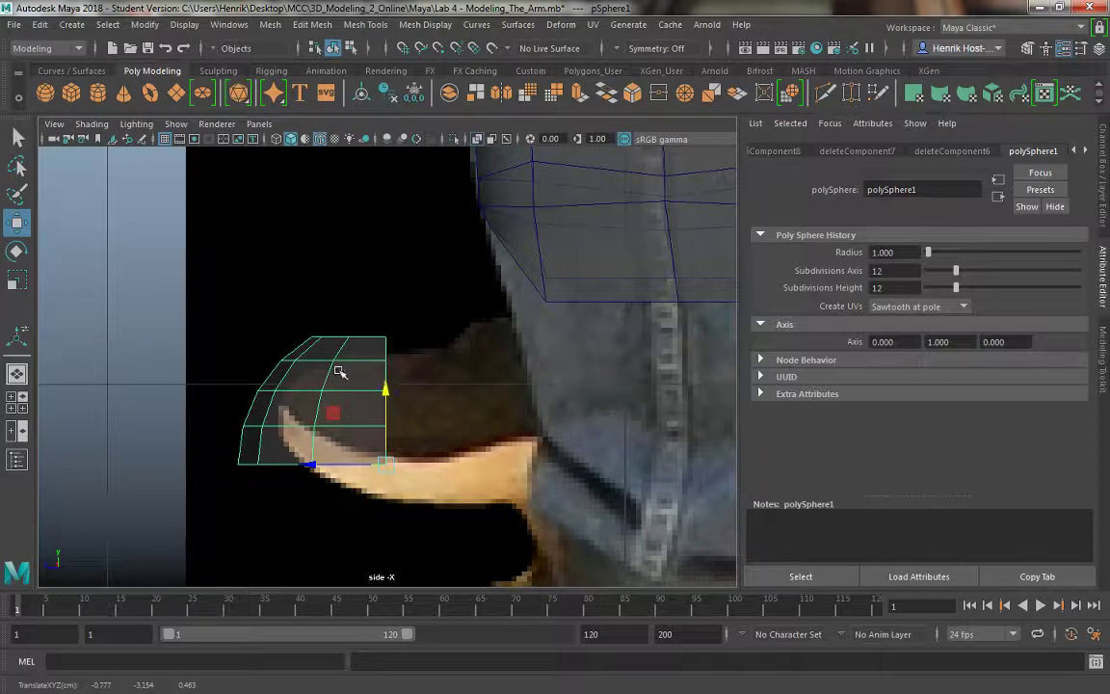
right_drag(368, 390, 358, 238)
Check the half dome's shape in perspective and scale it narrower along X to match the shoe's width in the front view.
key(space)
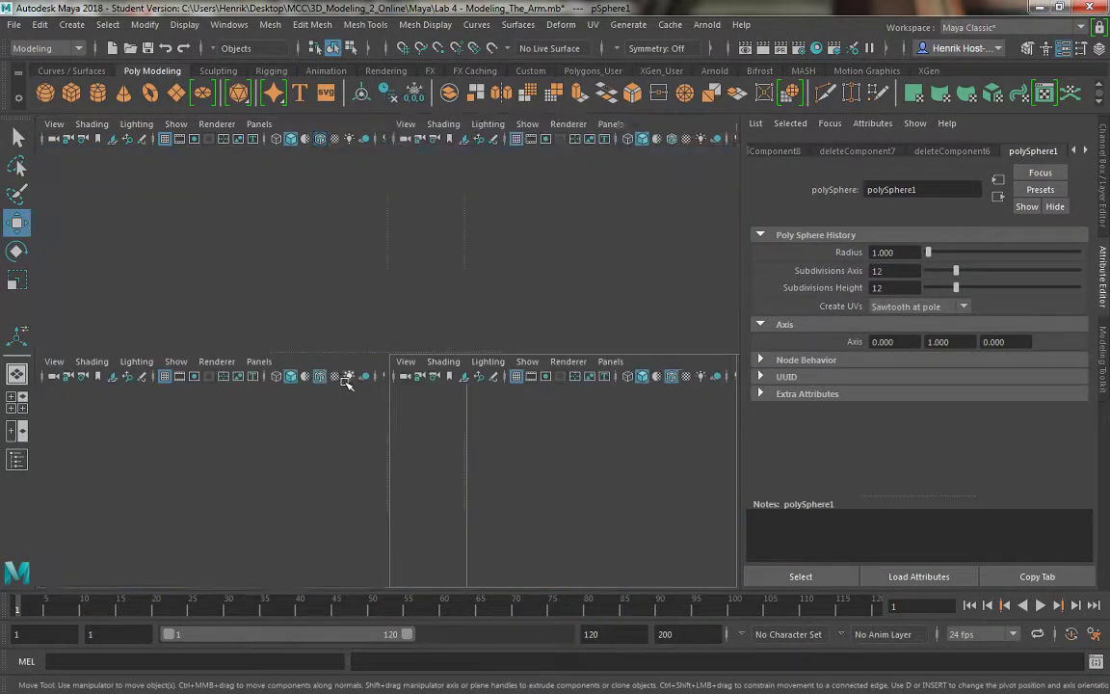
key(space)
alt+drag(409, 280, 409, 368)
alt+right_drag(409, 368, 416, 421)
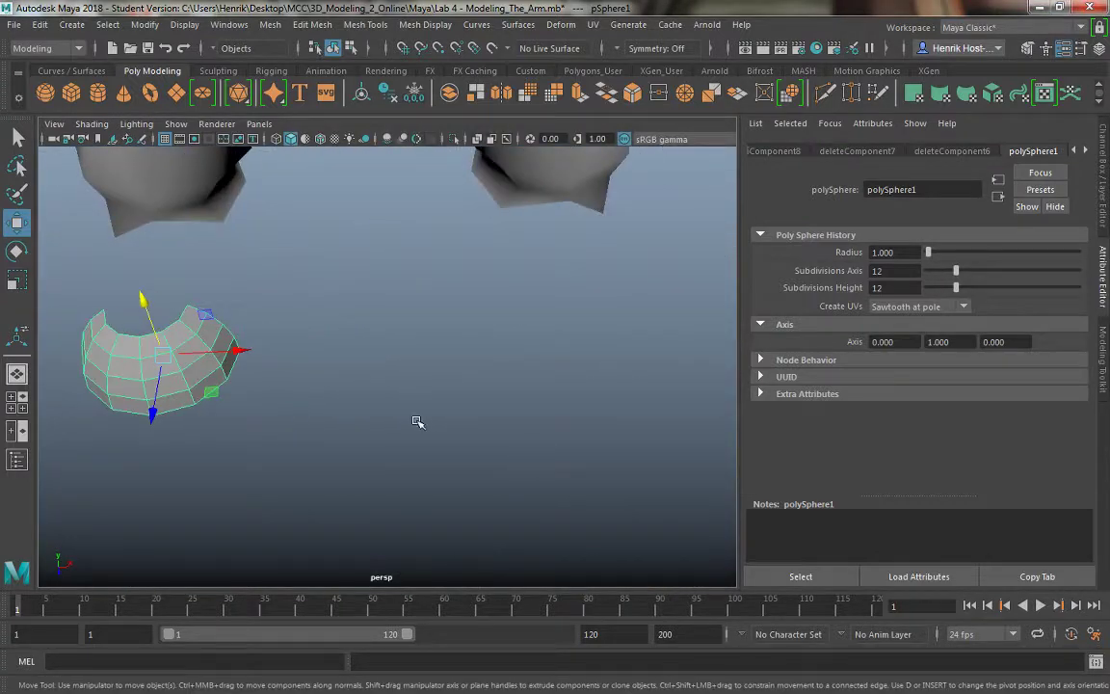
alt+middle_drag(416, 421, 643, 403)
alt+drag(448, 347, 442, 297)
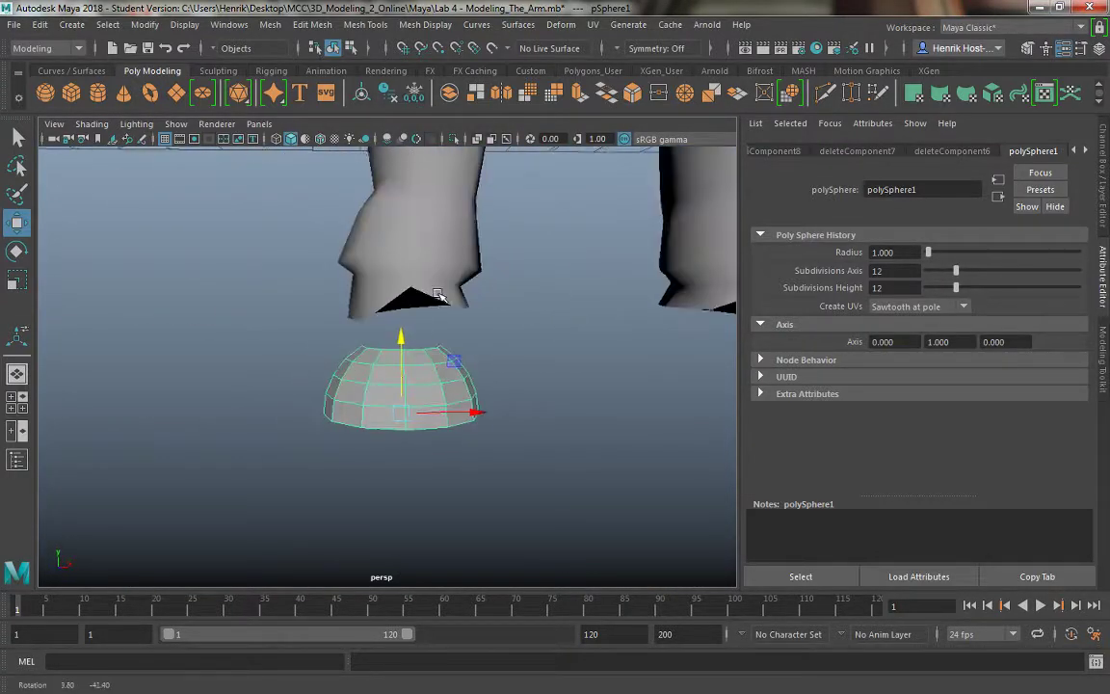
key(space)
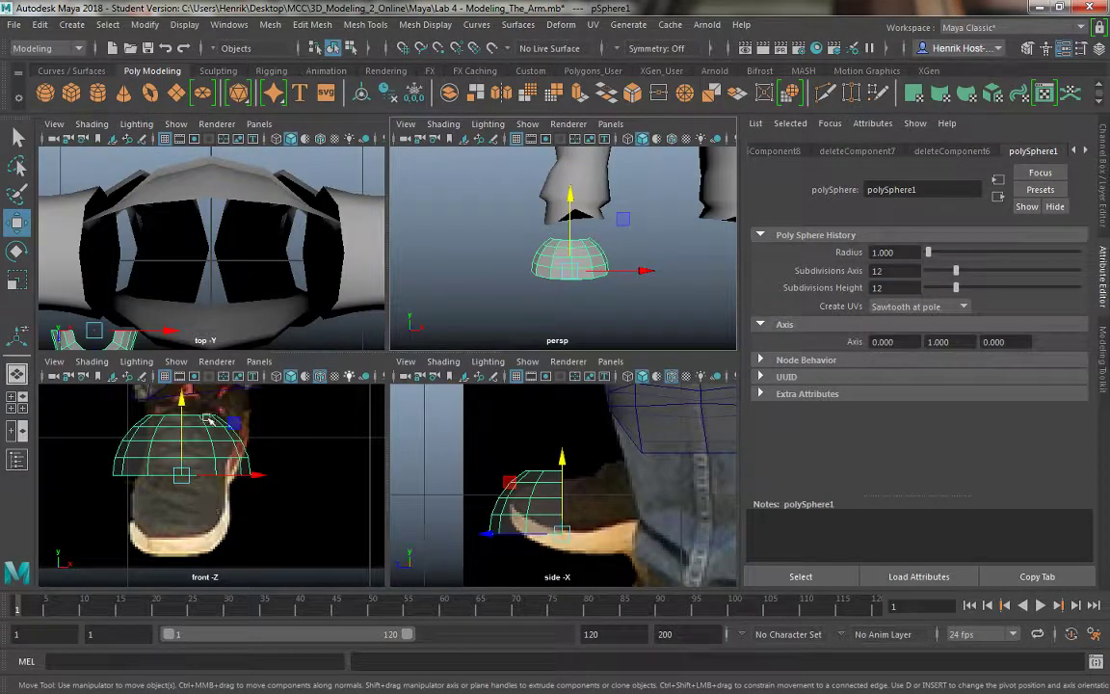
key(r)
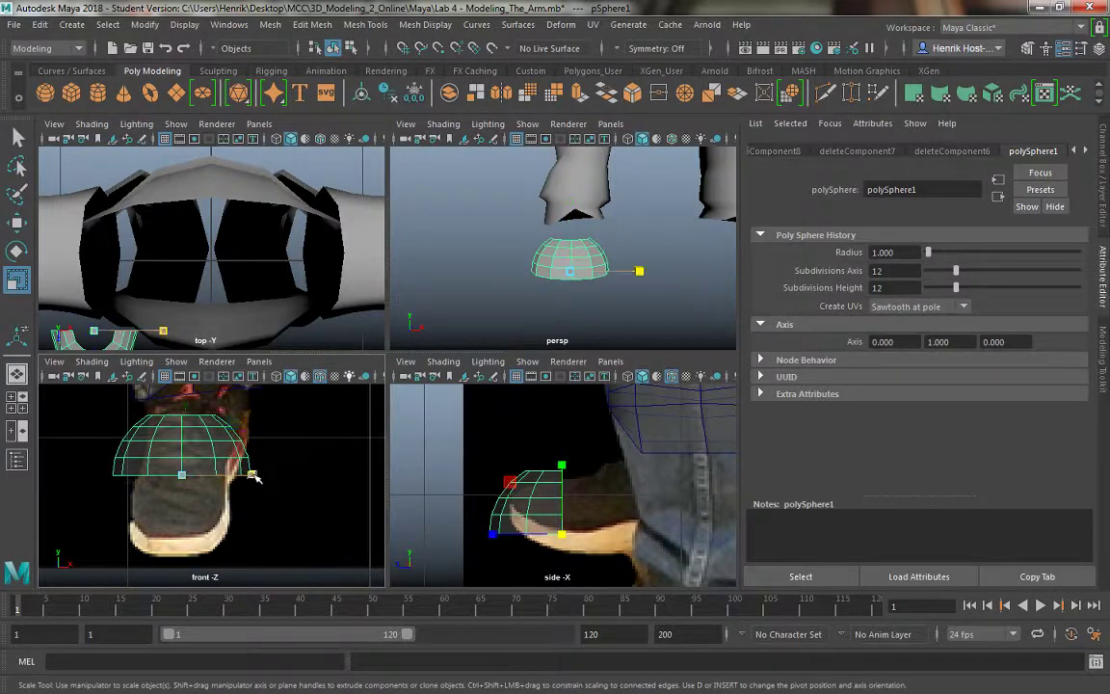
drag(249, 474, 242, 476)
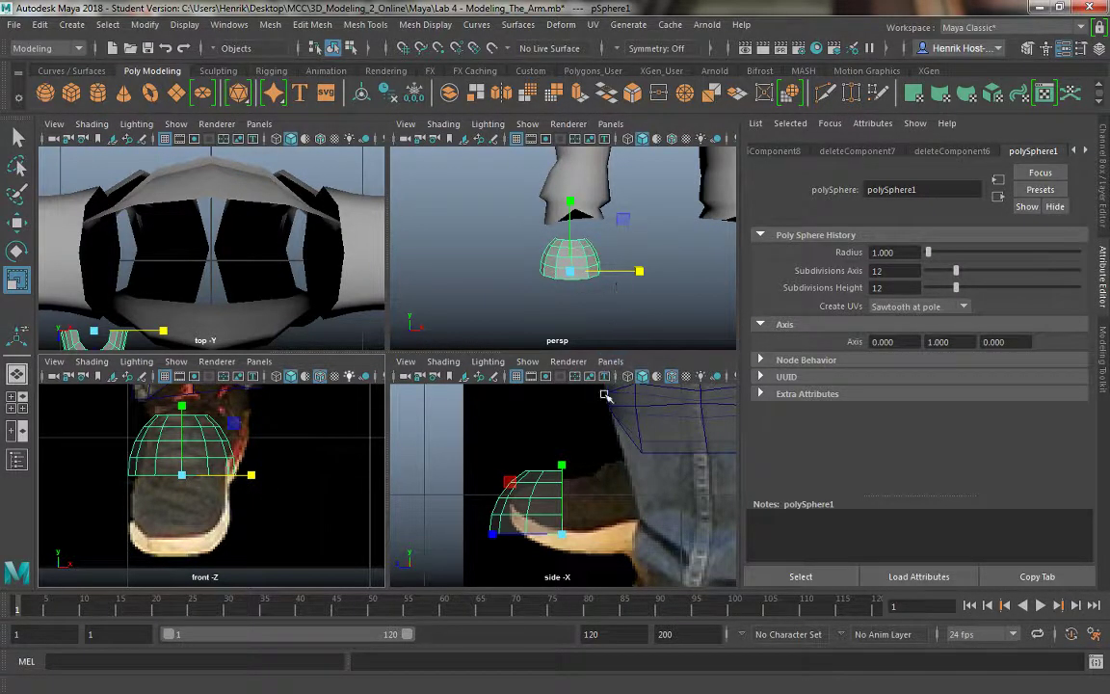
Move the half dome backward along Z in the side view so its front lines up with the shoe's toe.
right_click(536, 523)
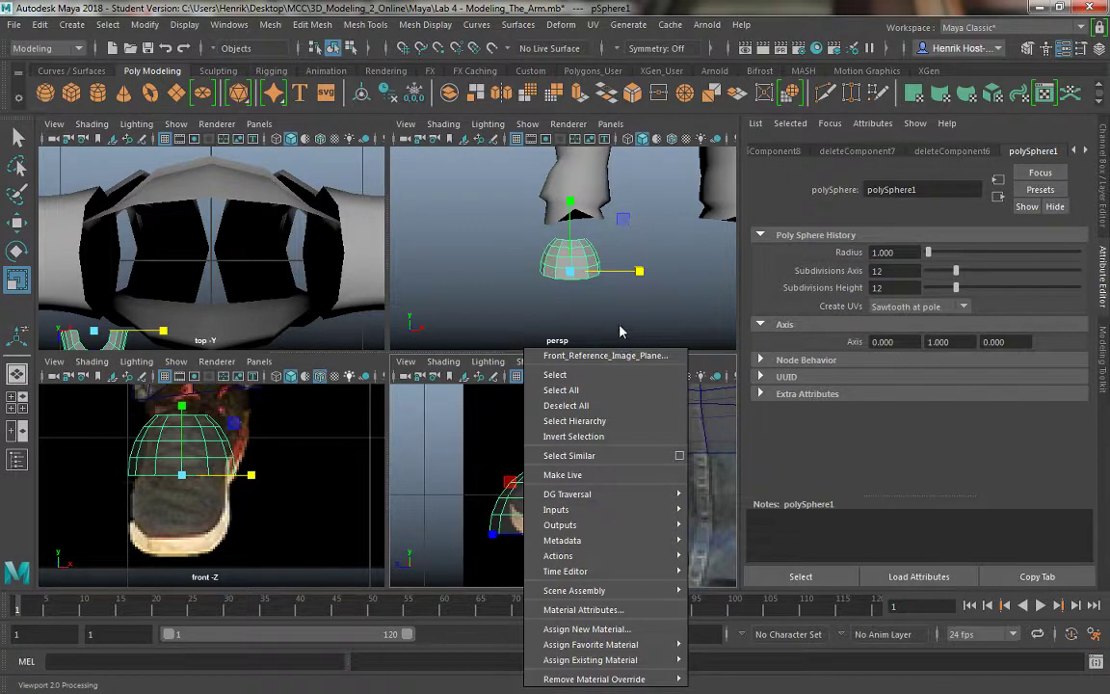
right_click(534, 511)
key(w)
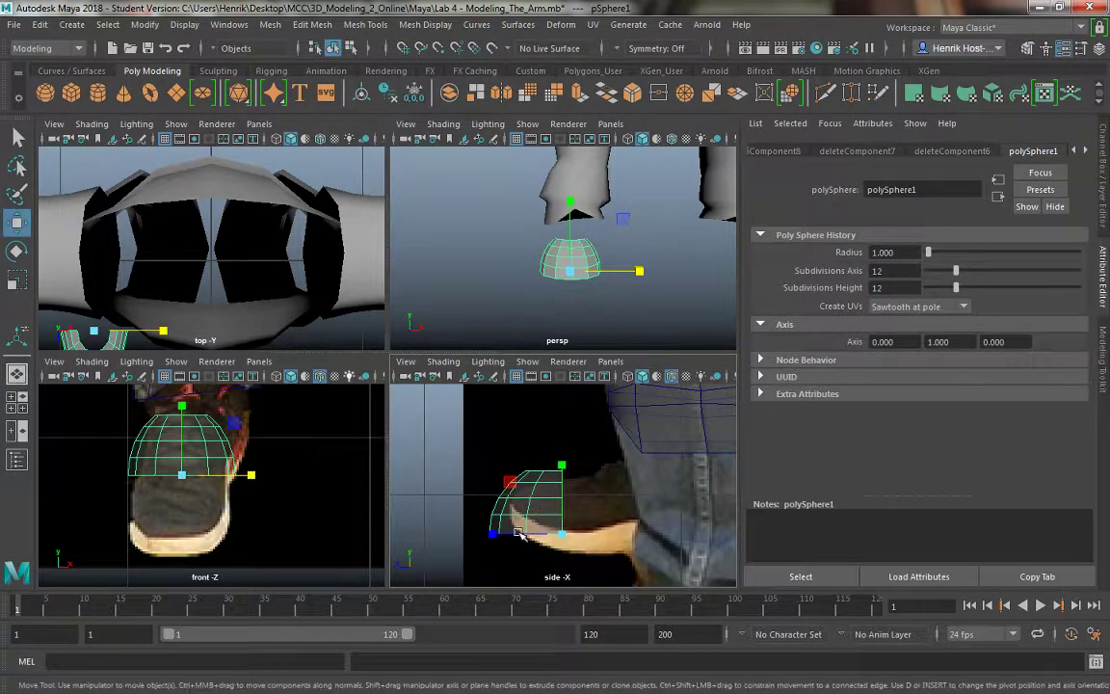
drag(492, 534, 507, 537)
key(space)
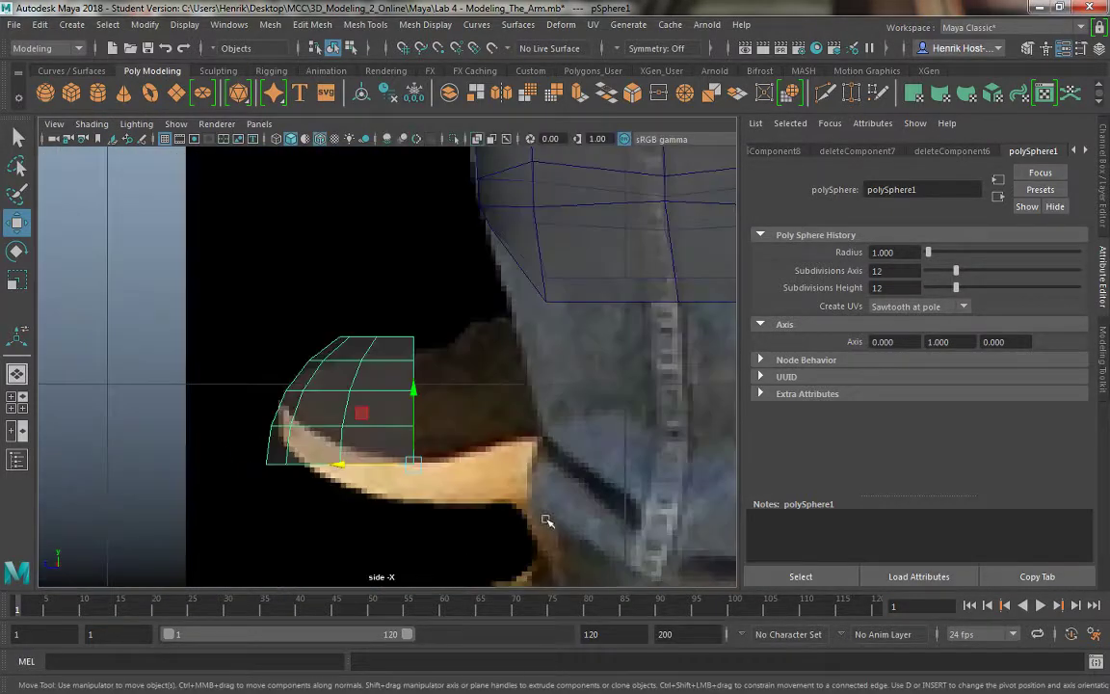
Delete the top row of faces from the half dome over the shoe's toe in the side view.
right_drag(366, 235, 291, 230)
drag(319, 308, 434, 341)
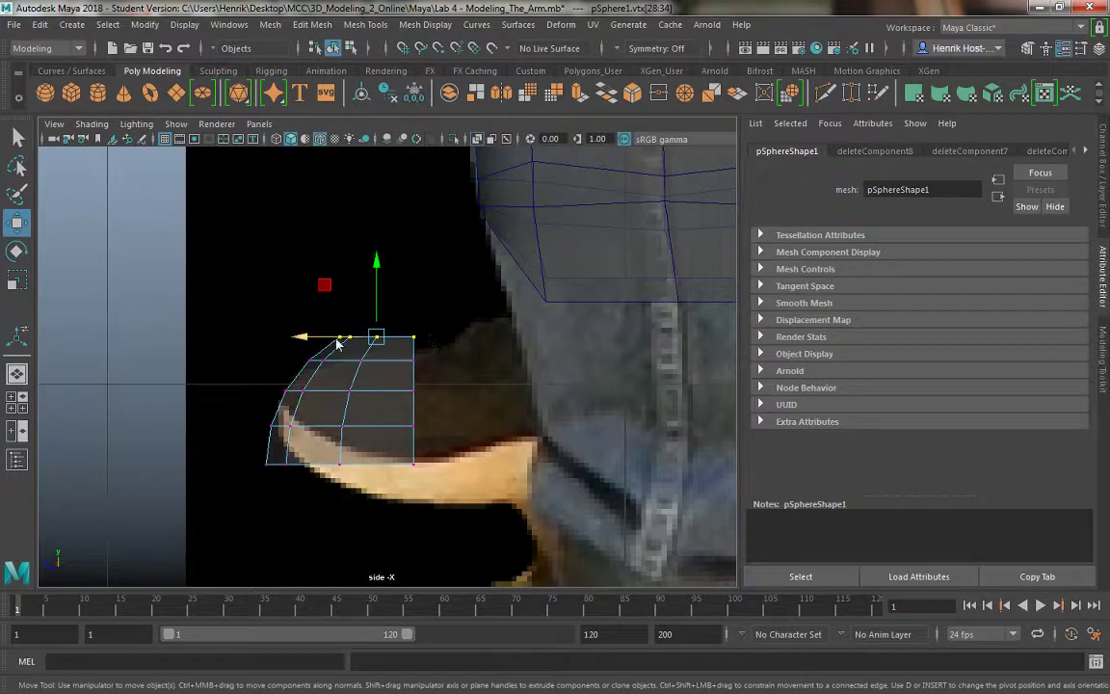
right_drag(337, 343, 317, 339)
drag(307, 290, 448, 346)
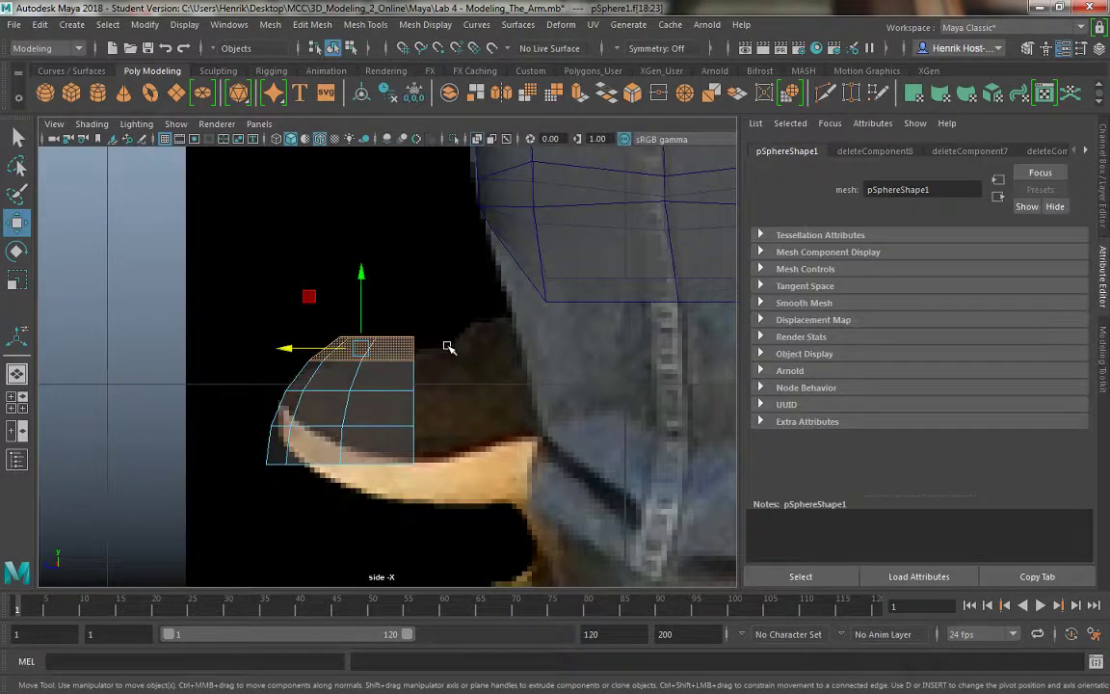
click(448, 347)
key(space)
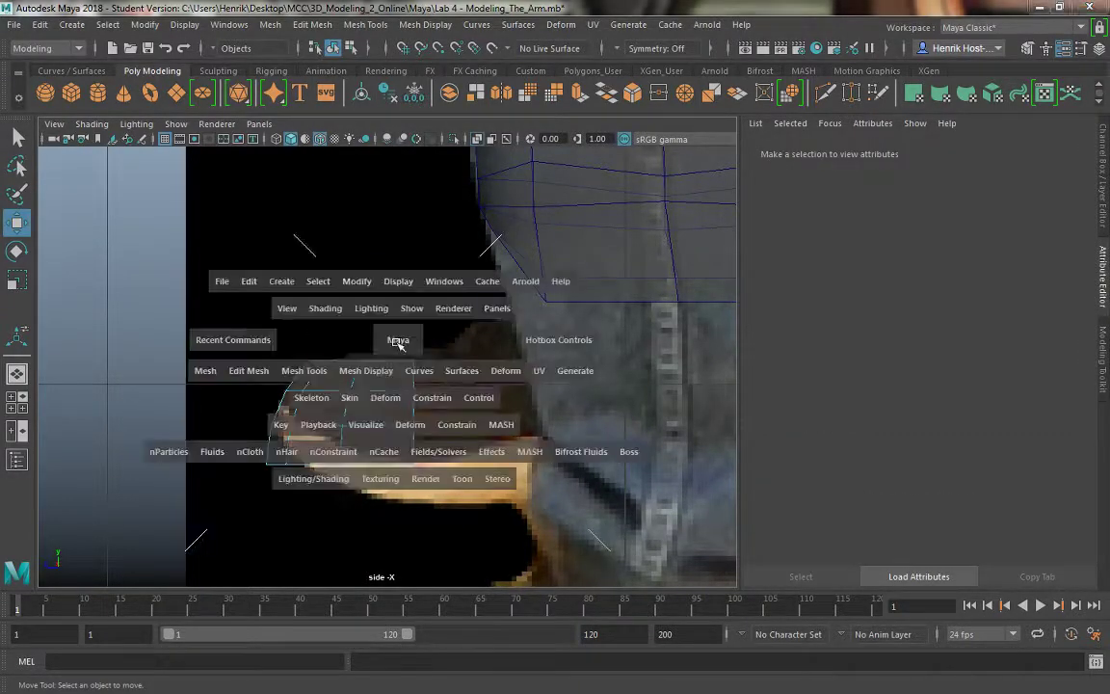
key(space)
Bridge the two facing rim edges beside the front of the half dome's open top, using 1 division.
alt+drag(361, 337, 413, 236)
right_drag(414, 236, 419, 189)
click(305, 352)
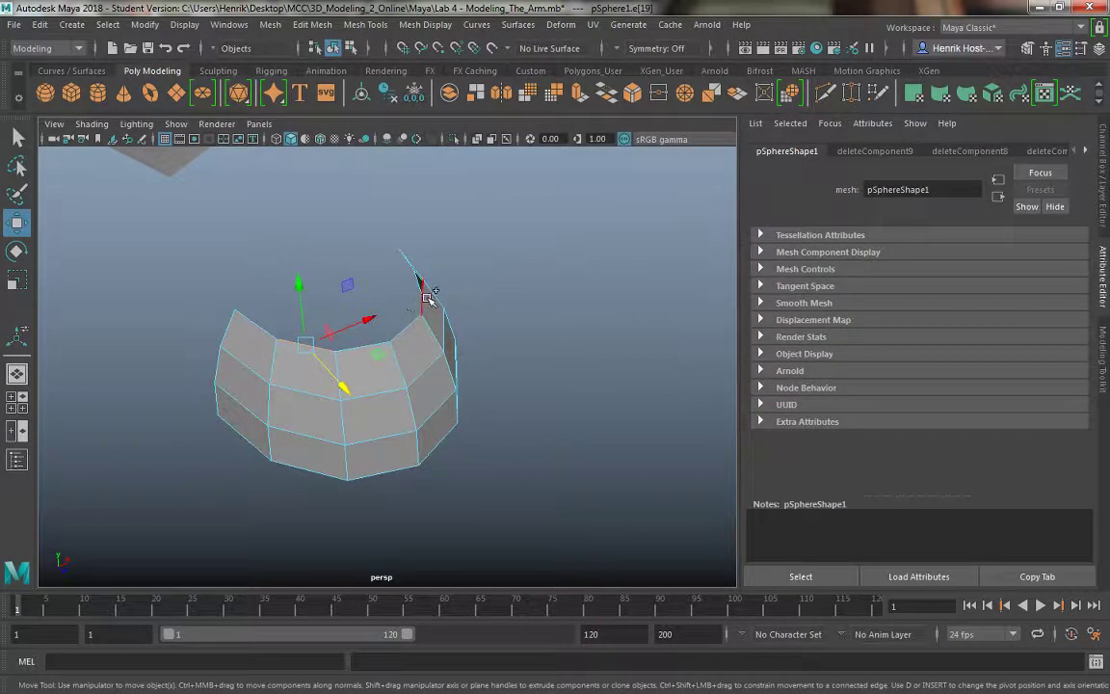
alt+drag(426, 297, 300, 372)
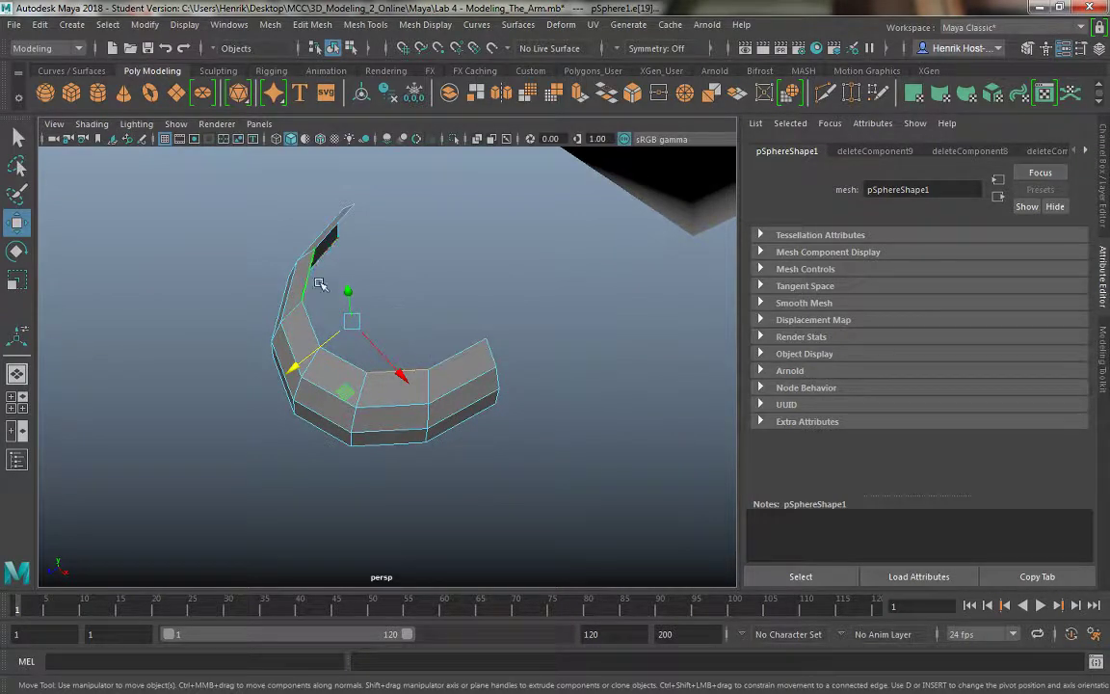
alt+drag(357, 331, 461, 213)
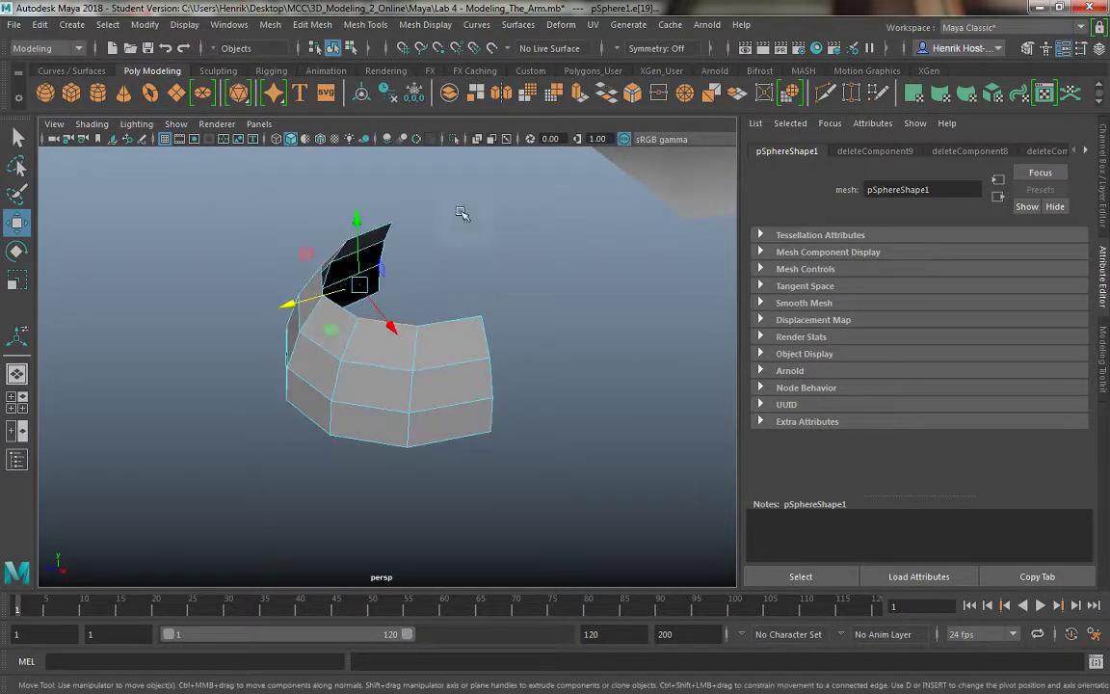
alt+drag(355, 302, 401, 249)
alt+right_drag(402, 249, 448, 384)
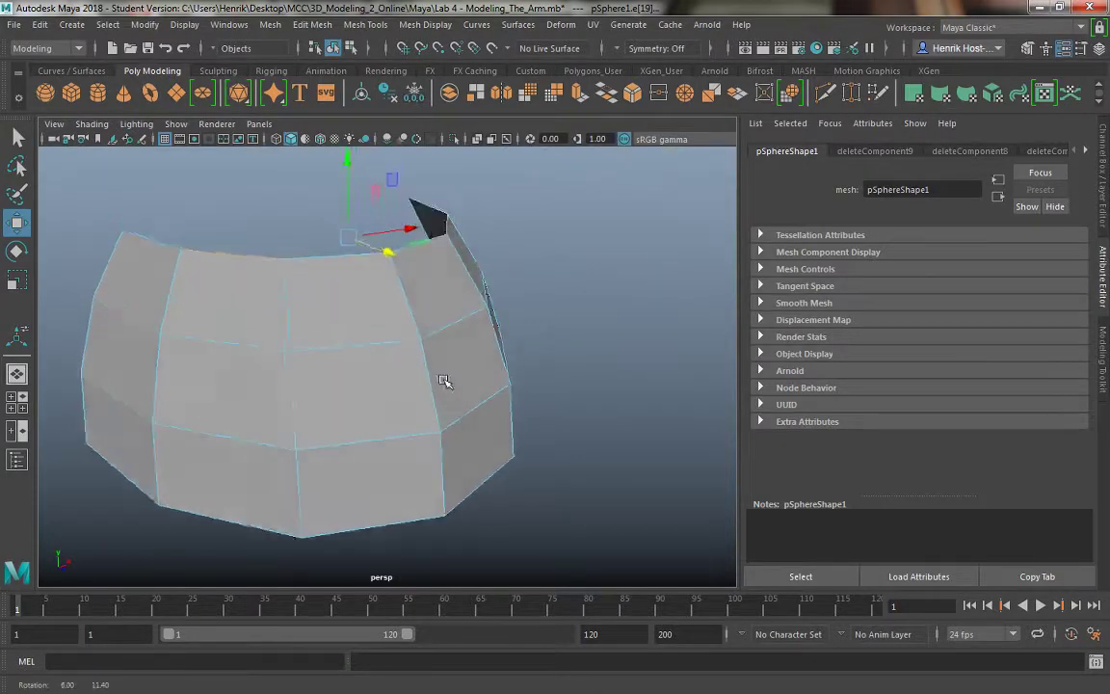
alt+drag(448, 384, 414, 397)
click(225, 255)
shift+click(455, 236)
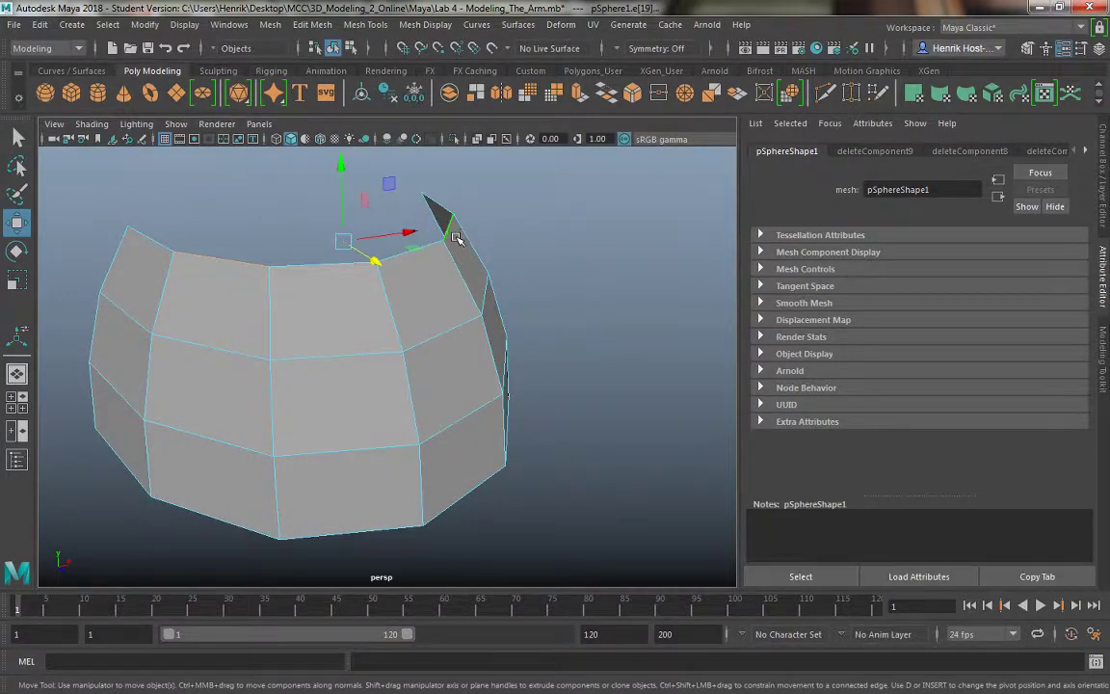
alt+drag(453, 240, 430, 193)
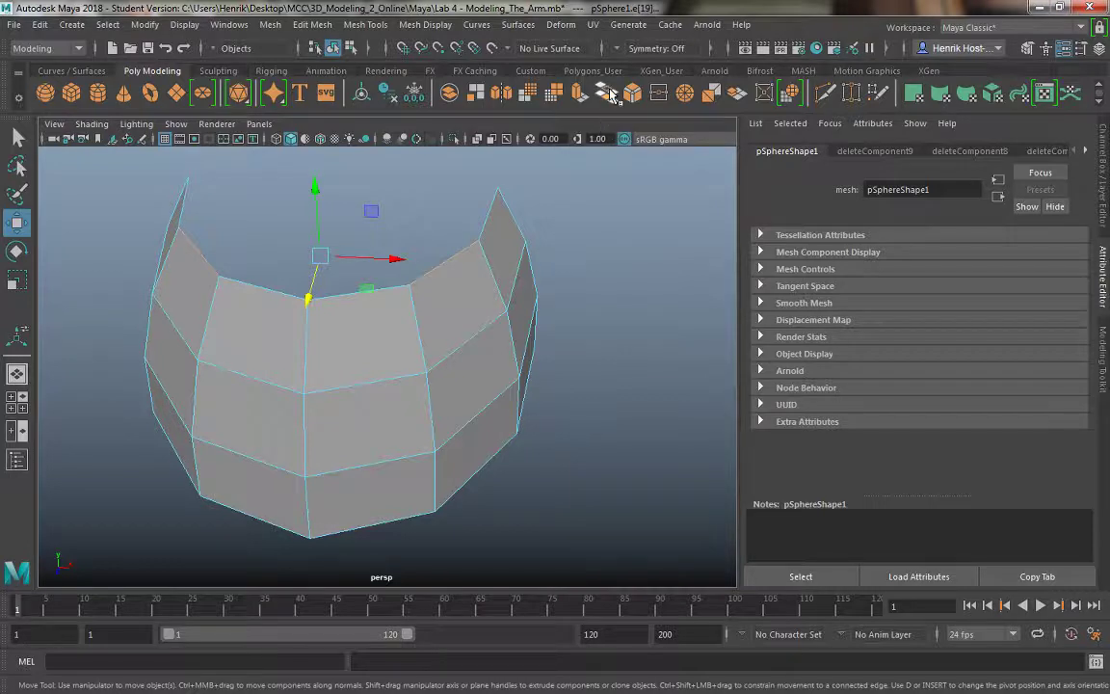
click(315, 26)
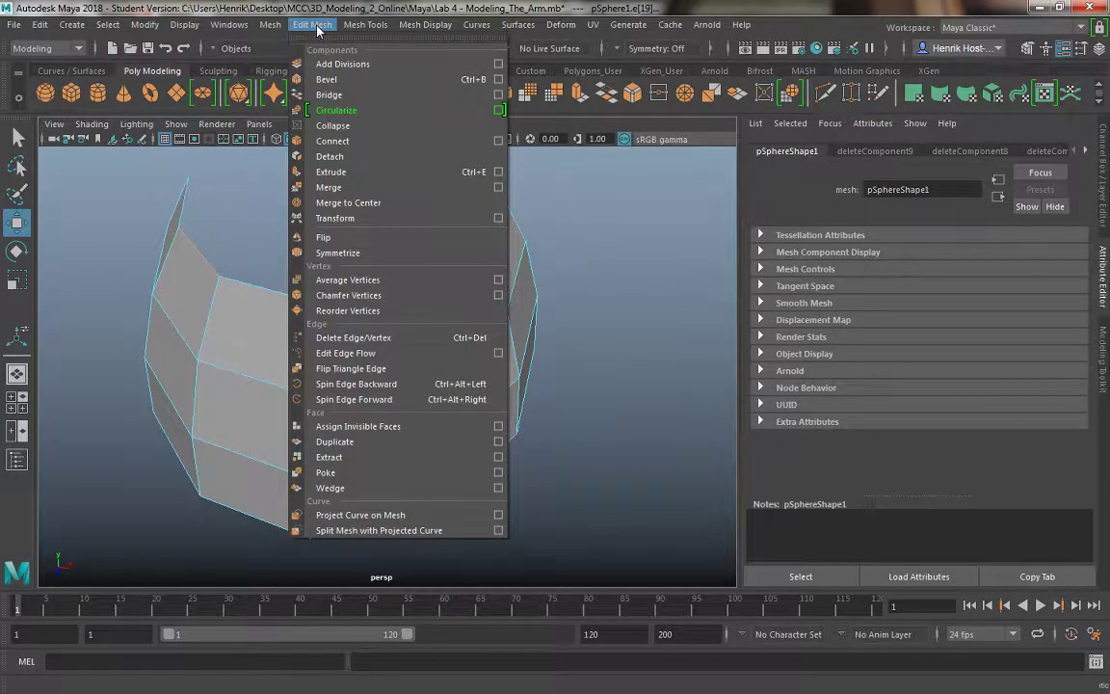
click(328, 94)
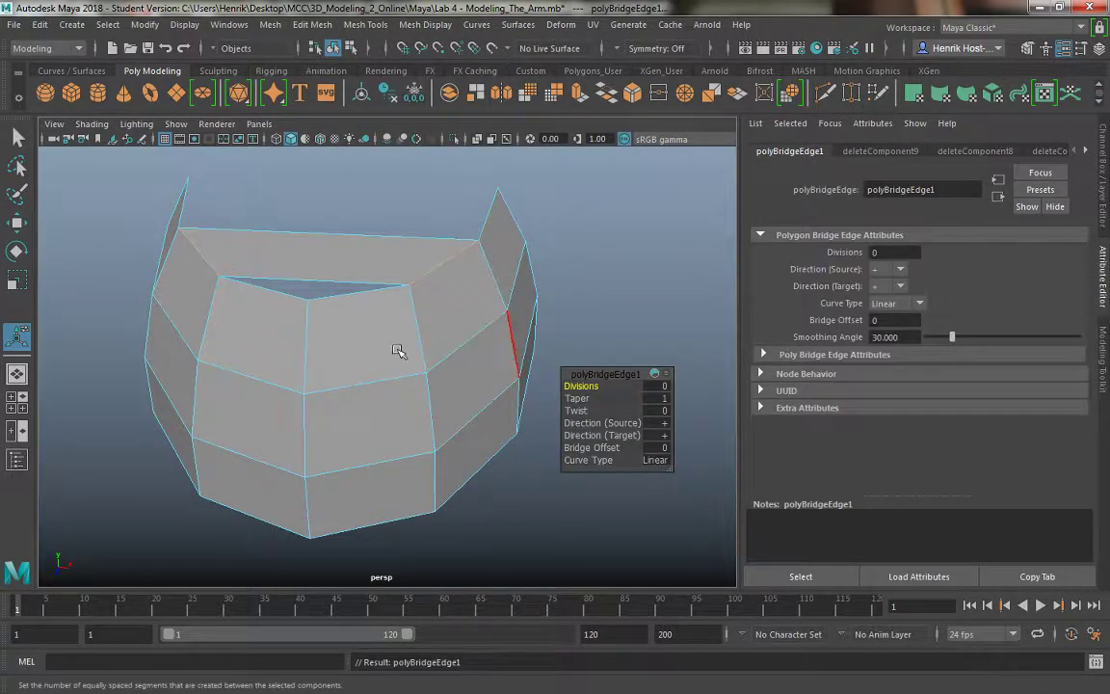
click(661, 387)
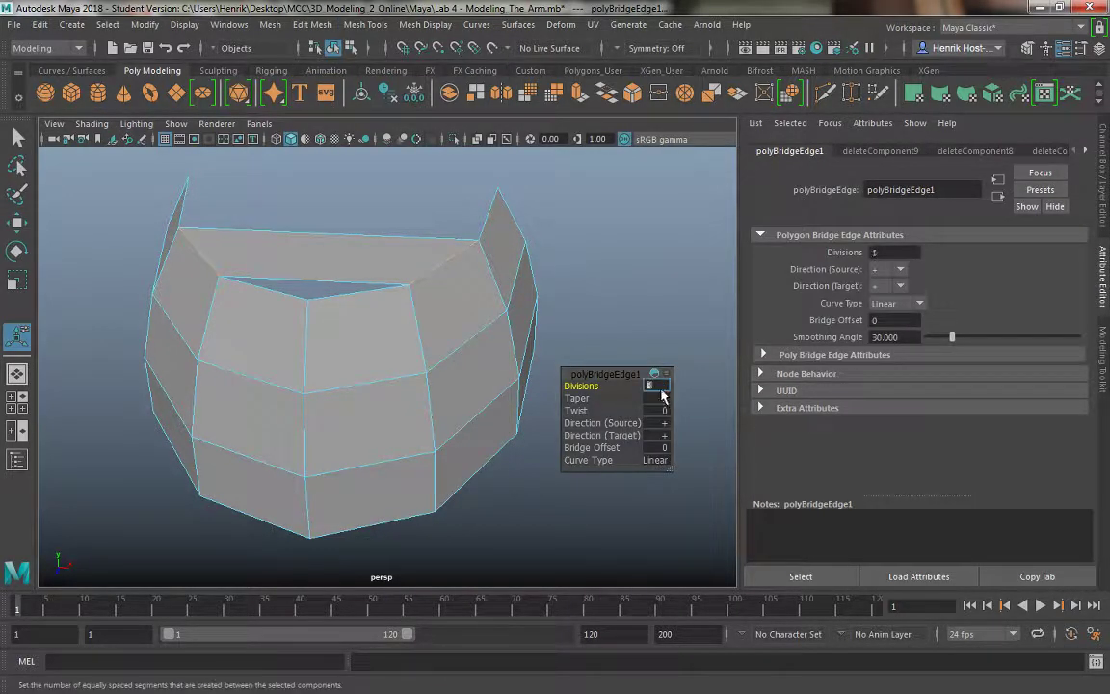
Try to merge the bridge's middle front vertex with the rim's middle vertex at their center.
right_drag(341, 235, 278, 234)
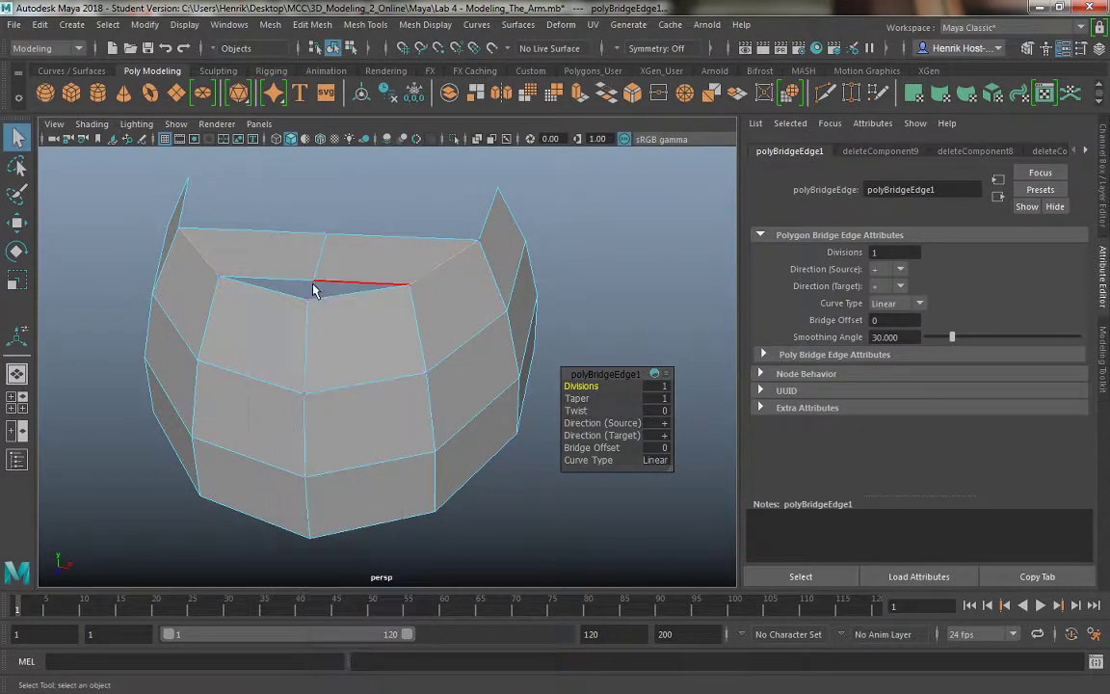
click(310, 302)
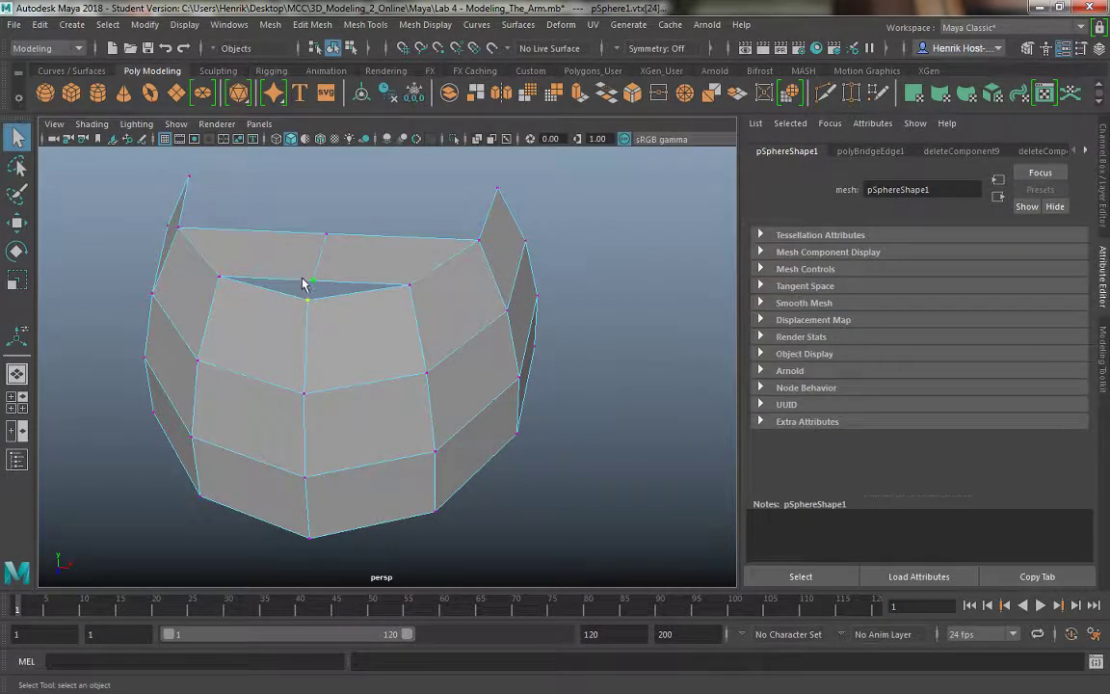
shift+right_drag(314, 282, 369, 188)
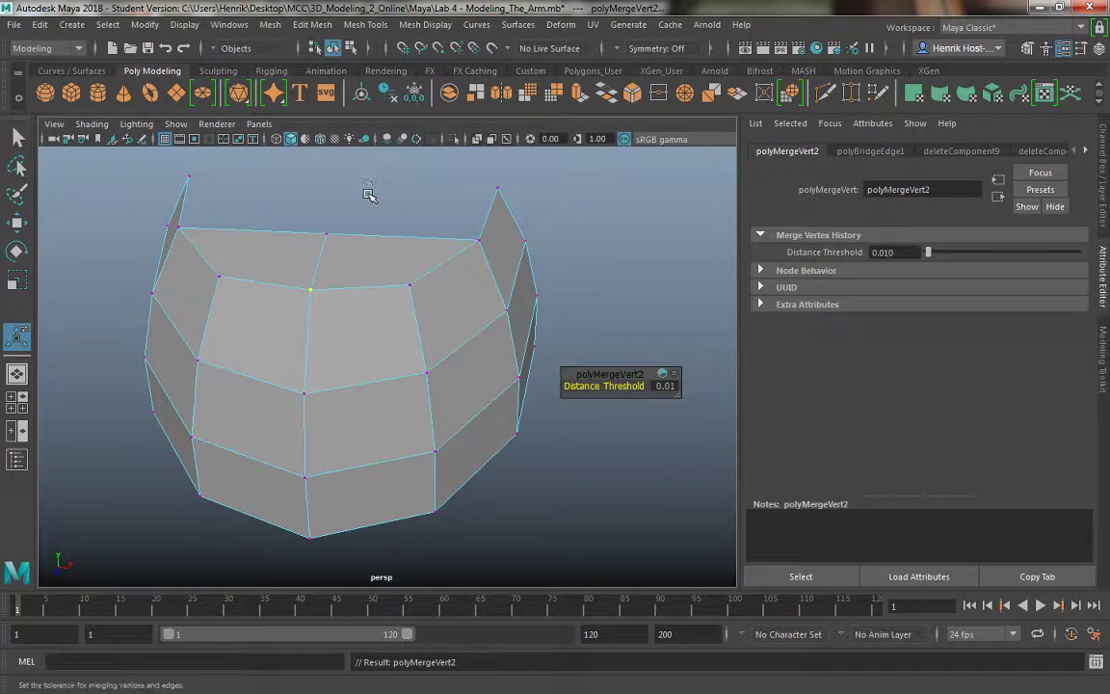
Snap the bridge's middle front vertex and the rim's middle vertex together and merge them to close the gap.
alt+drag(369, 193, 230, 280)
click(325, 238)
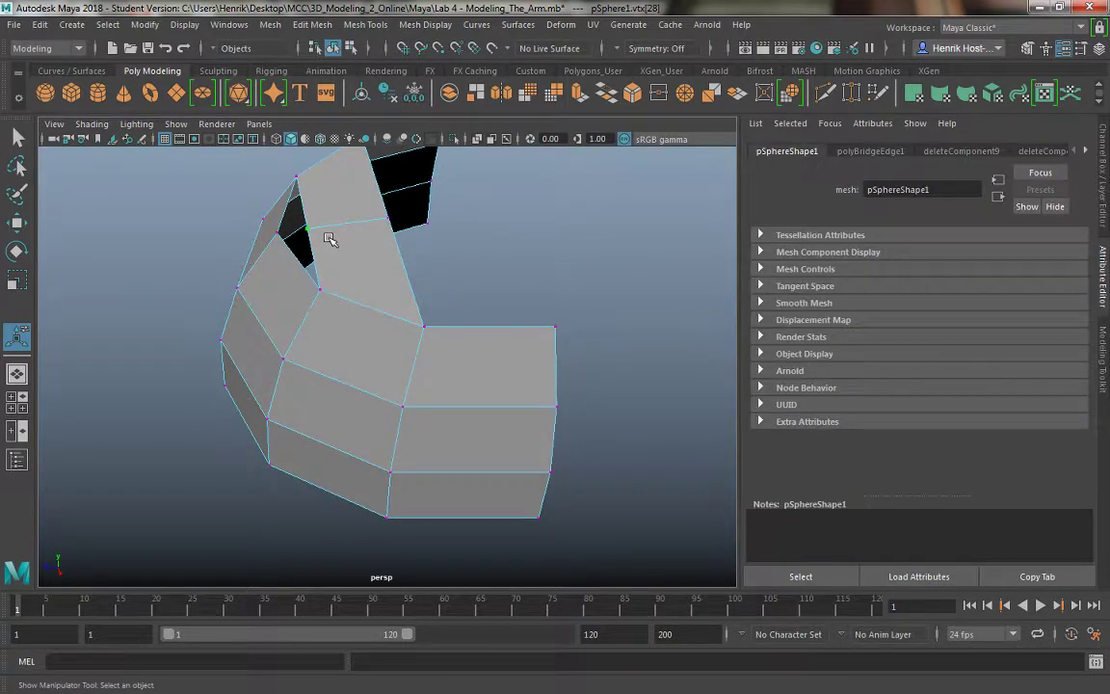
key(w)
key(v)
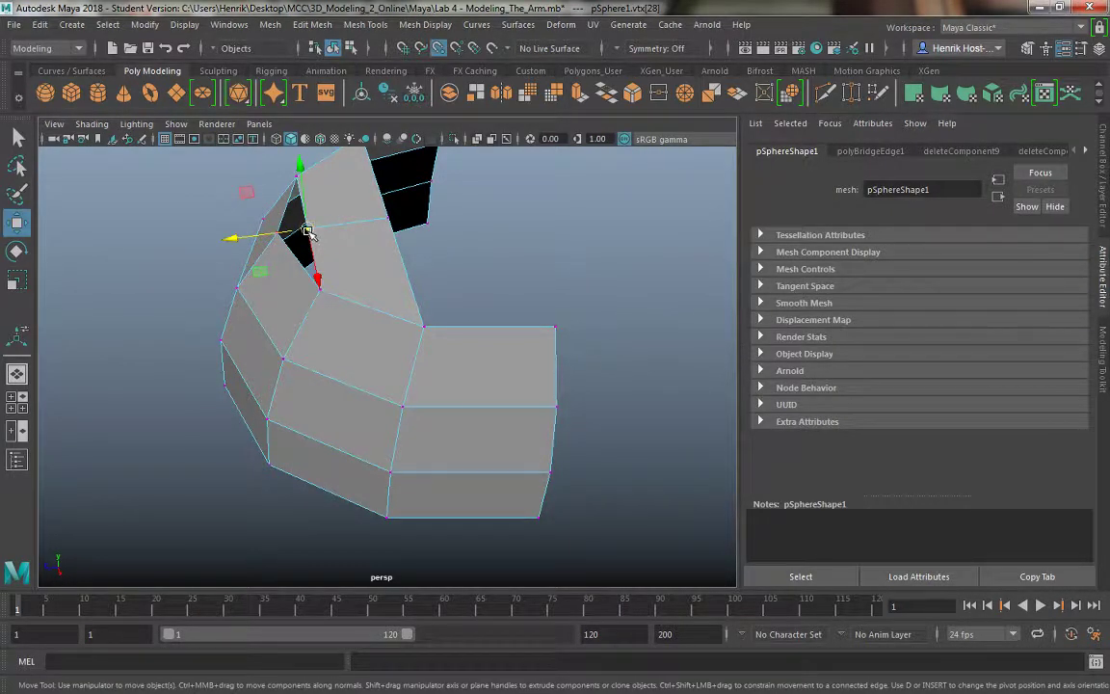
drag(306, 232, 329, 316)
shift+right_drag(306, 289, 385, 185)
Bridge the two facing rim edges at the back of the open top with 1 division.
alt+drag(385, 285, 273, 364)
right_drag(258, 234, 258, 193)
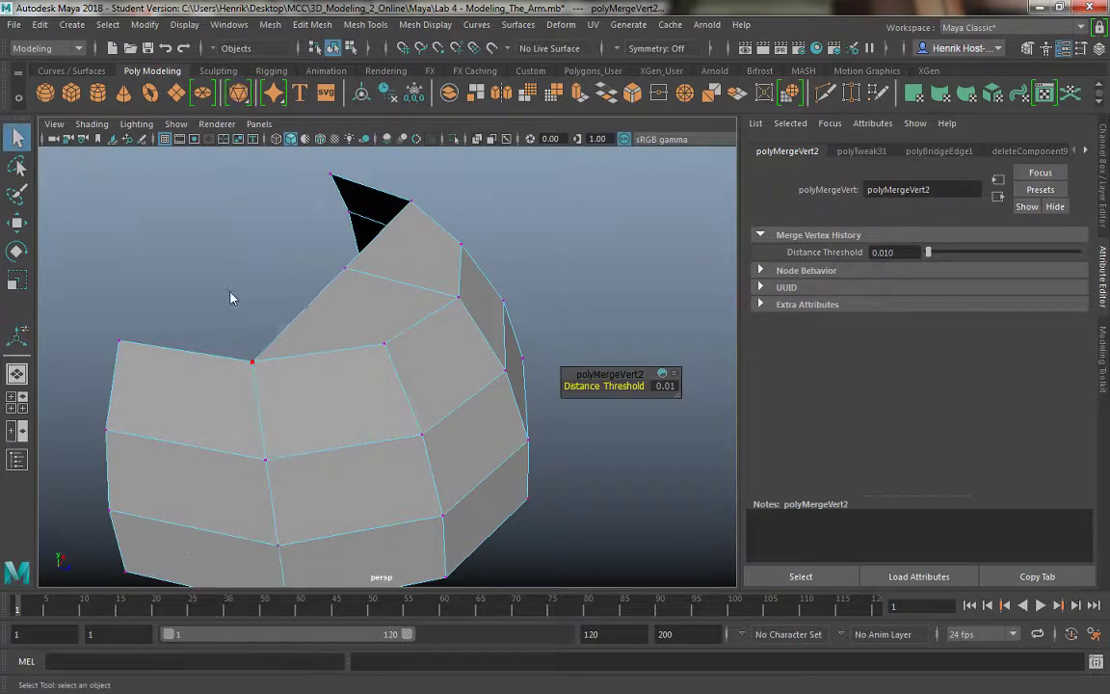
click(202, 352)
alt+drag(362, 197, 217, 290)
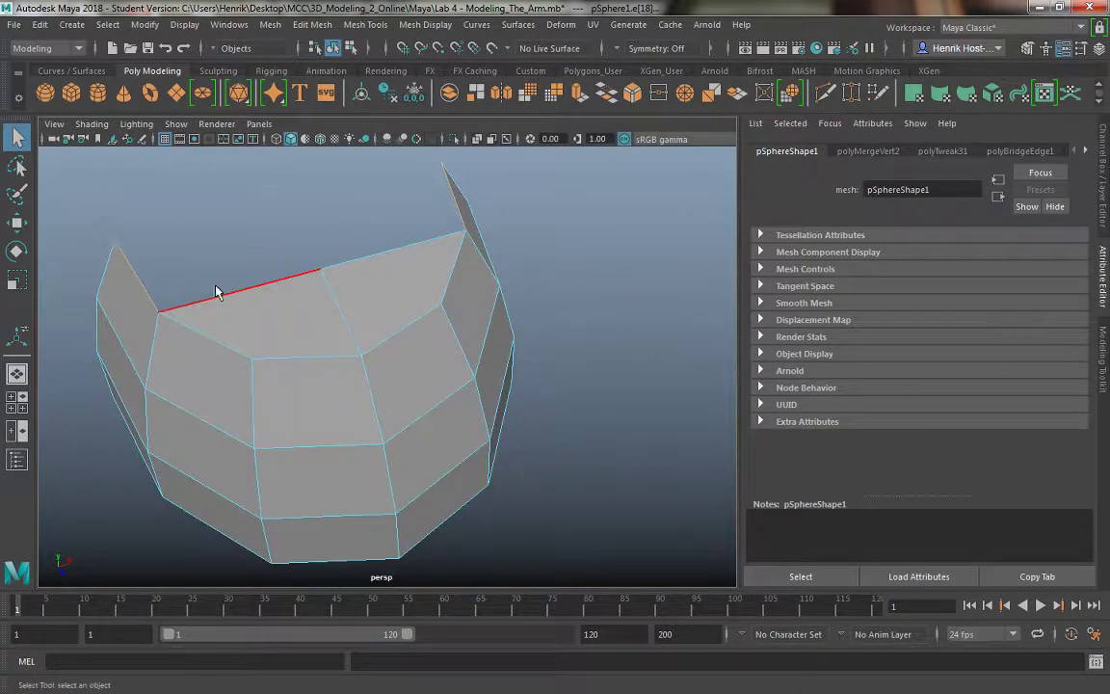
click(606, 93)
click(651, 385)
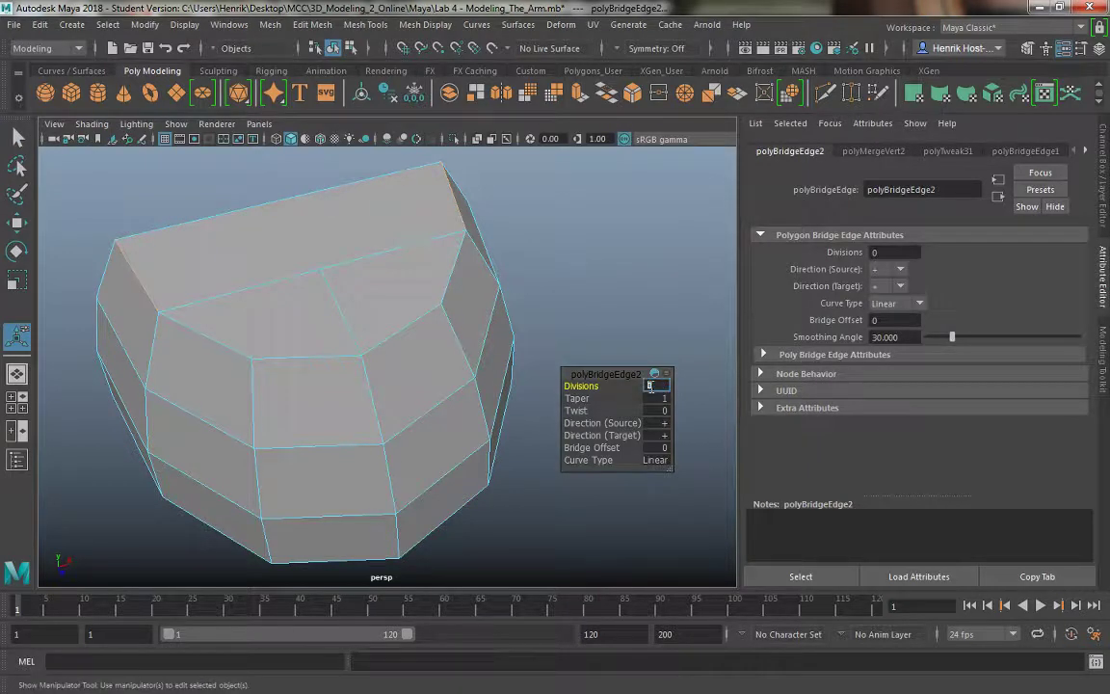
key(Return)
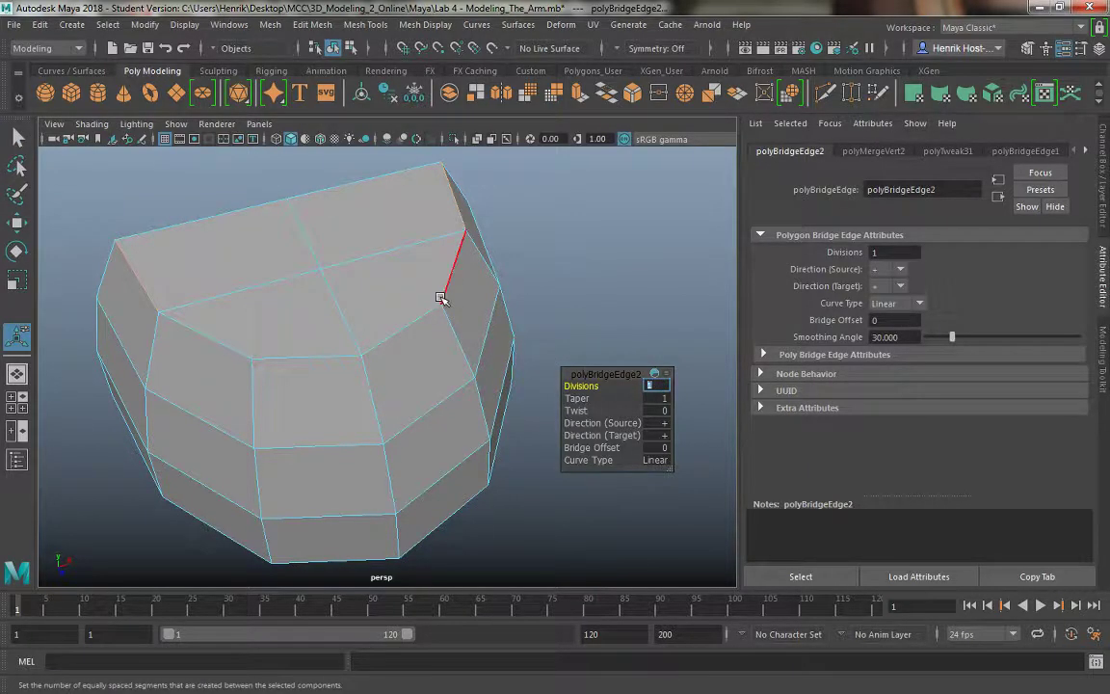
Merge the overlapping vertices where the two bridges meet in the middle of the top, then return to object mode.
right_drag(382, 258, 318, 236)
drag(306, 247, 354, 291)
key(w)
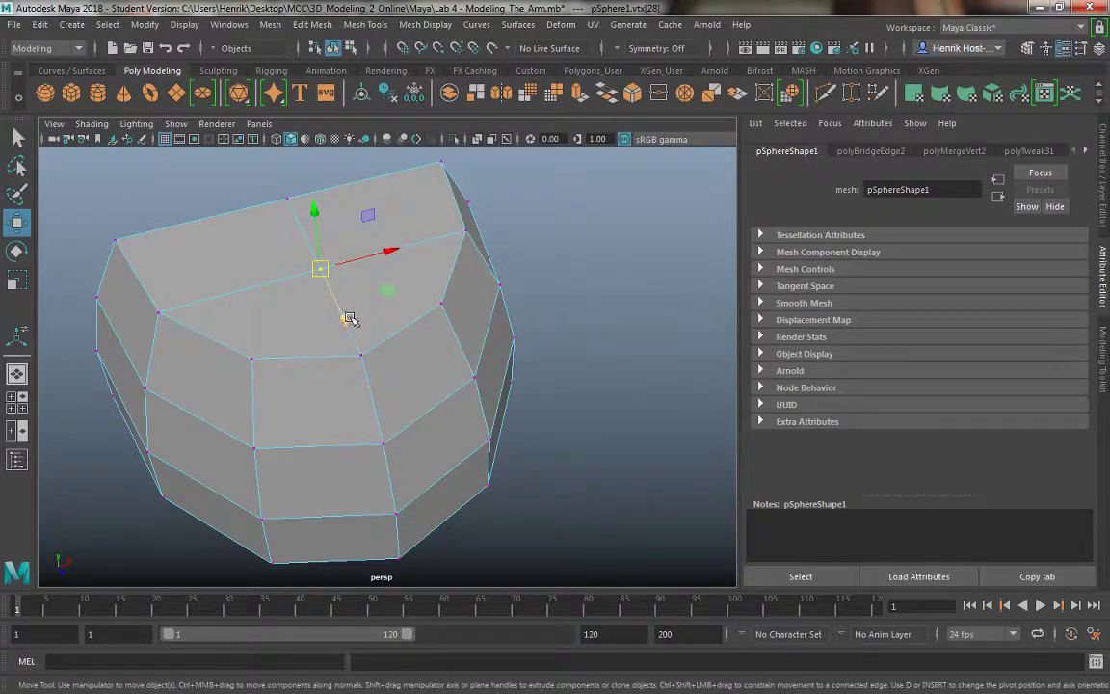
drag(318, 248, 355, 302)
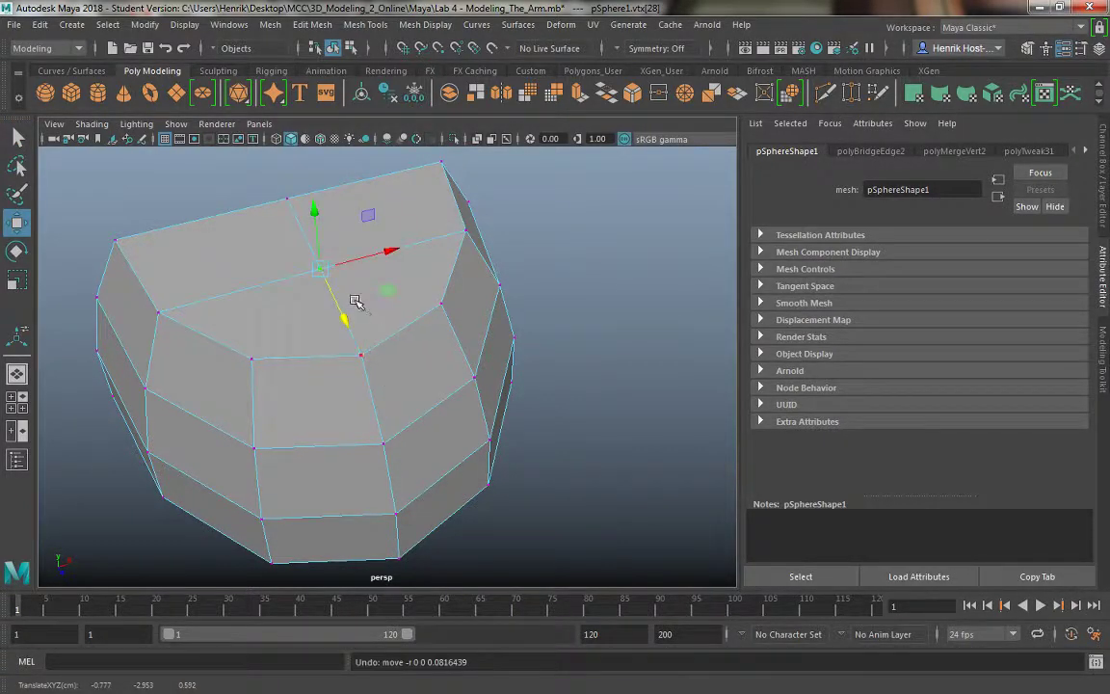
shift+right_drag(324, 264, 393, 115)
right_drag(335, 247, 409, 212)
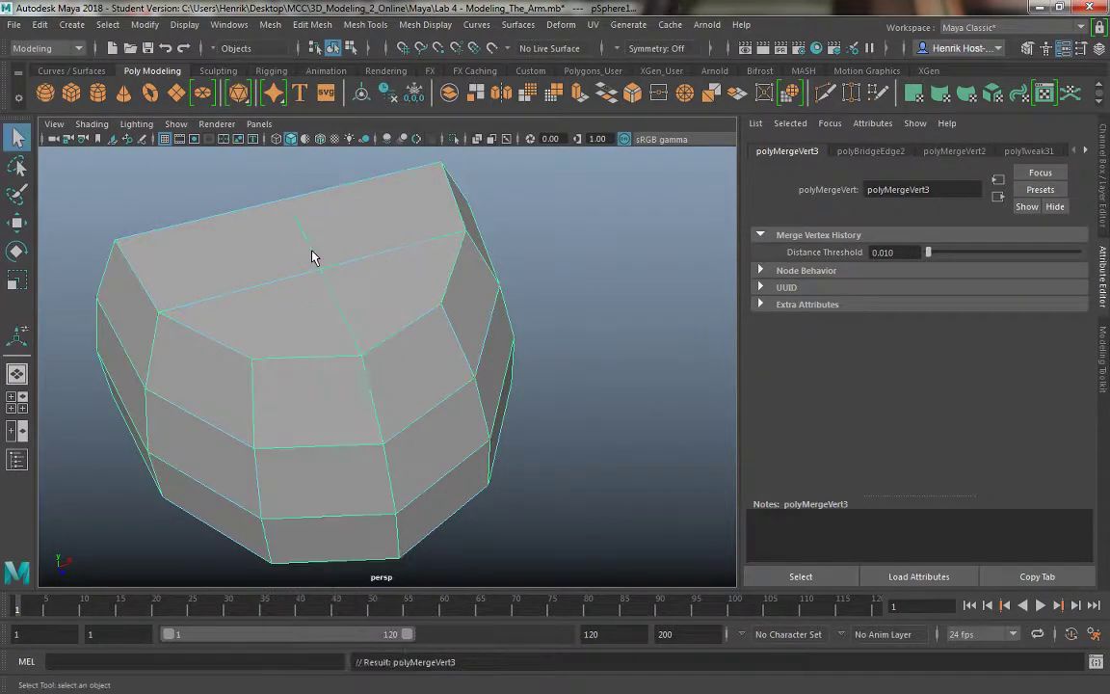
Select the two middle vertices of the bridged top and raise them along Y to round the toe section.
right_drag(335, 241, 294, 231)
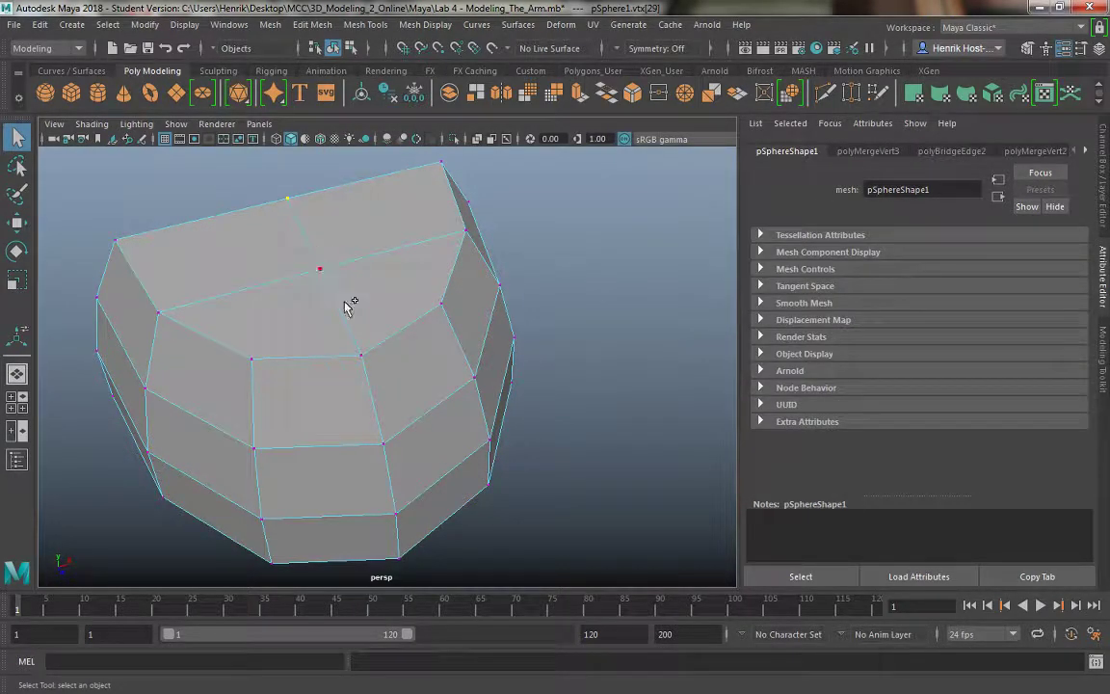
alt+drag(349, 306, 282, 240)
key(w)
shift+click(283, 240)
alt+drag(366, 241, 332, 284)
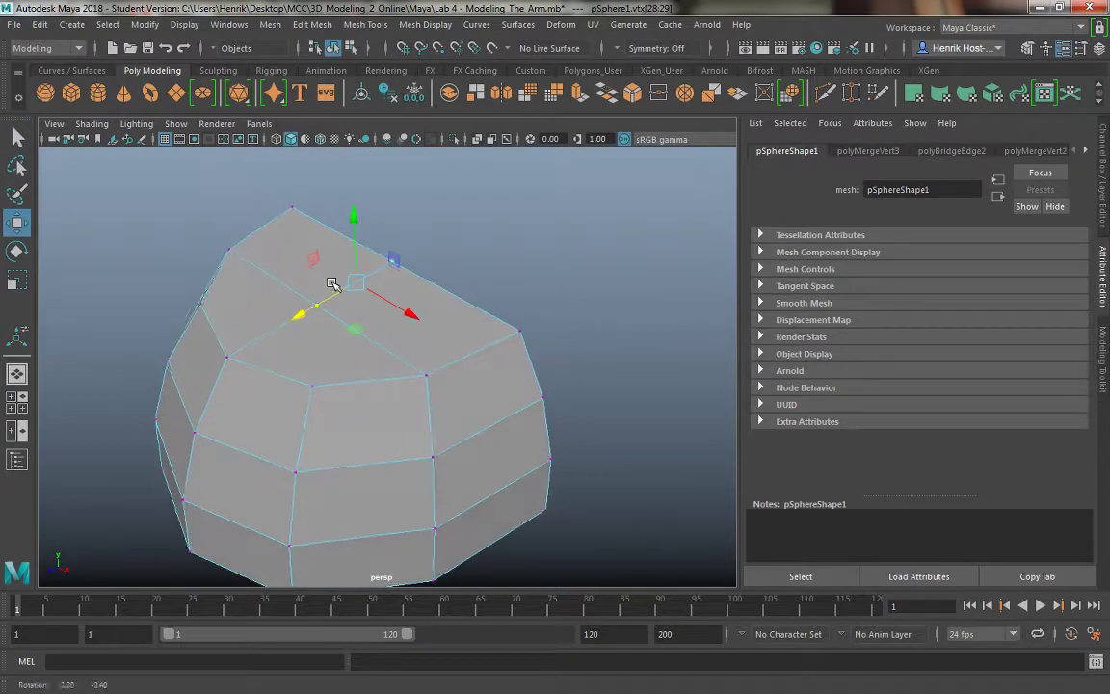
drag(354, 217, 356, 189)
Fine-tune the height of the two raised vertices against the shoe in the side view, to about Y -2.93 cm.
key(space)
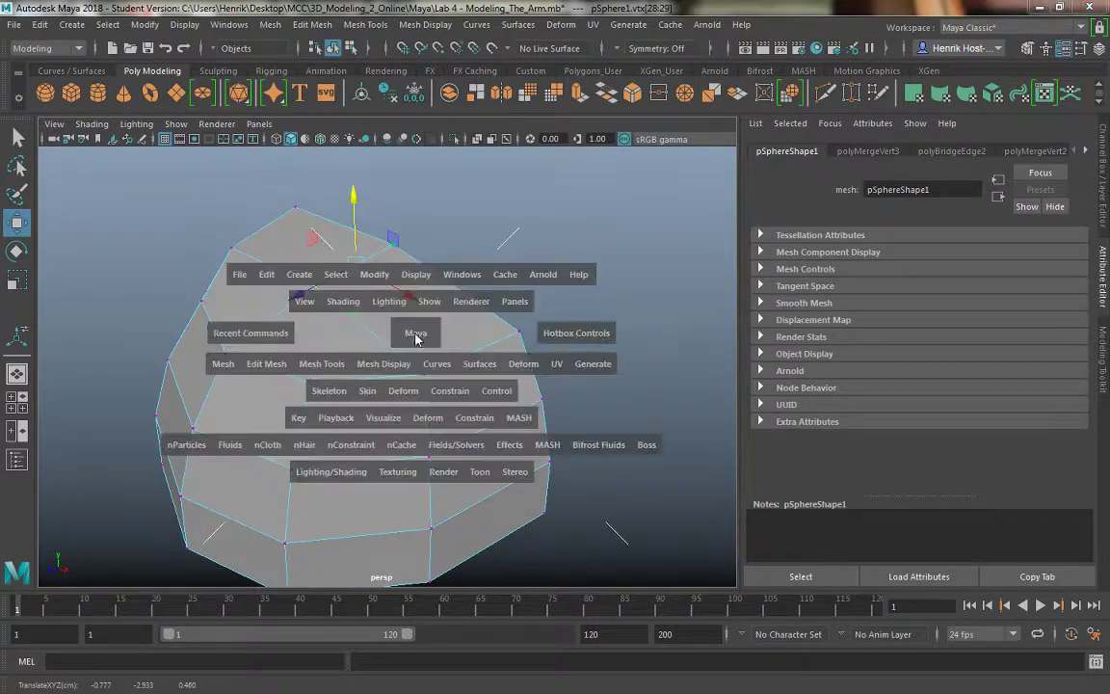
key(space)
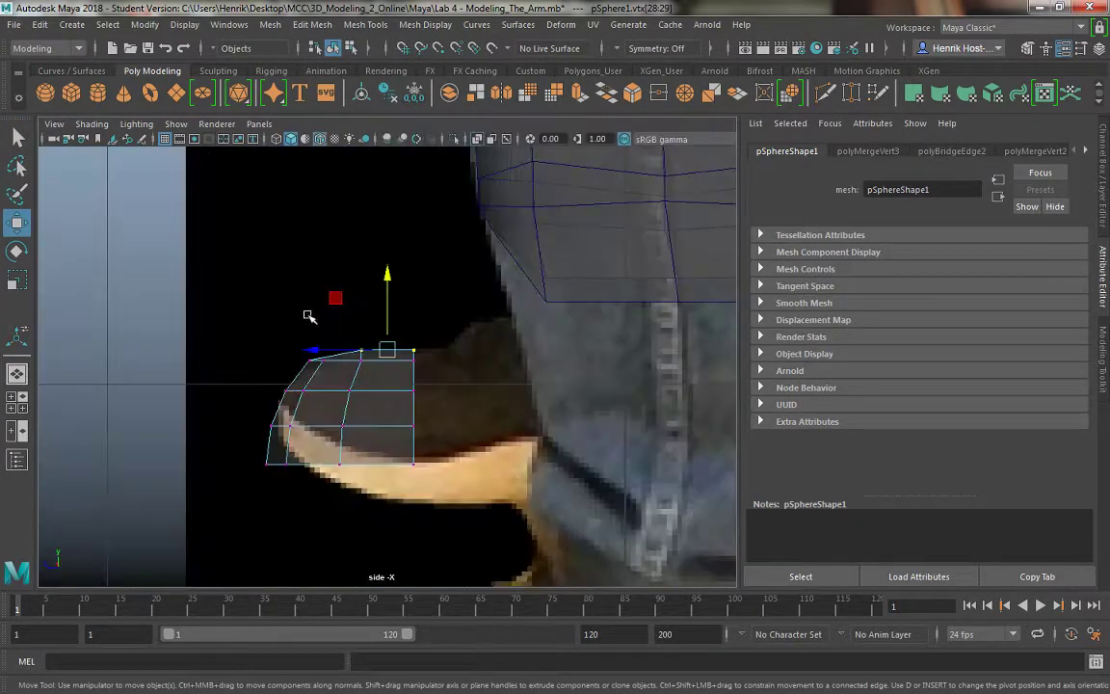
alt+right_drag(310, 316, 478, 404)
drag(397, 249, 388, 247)
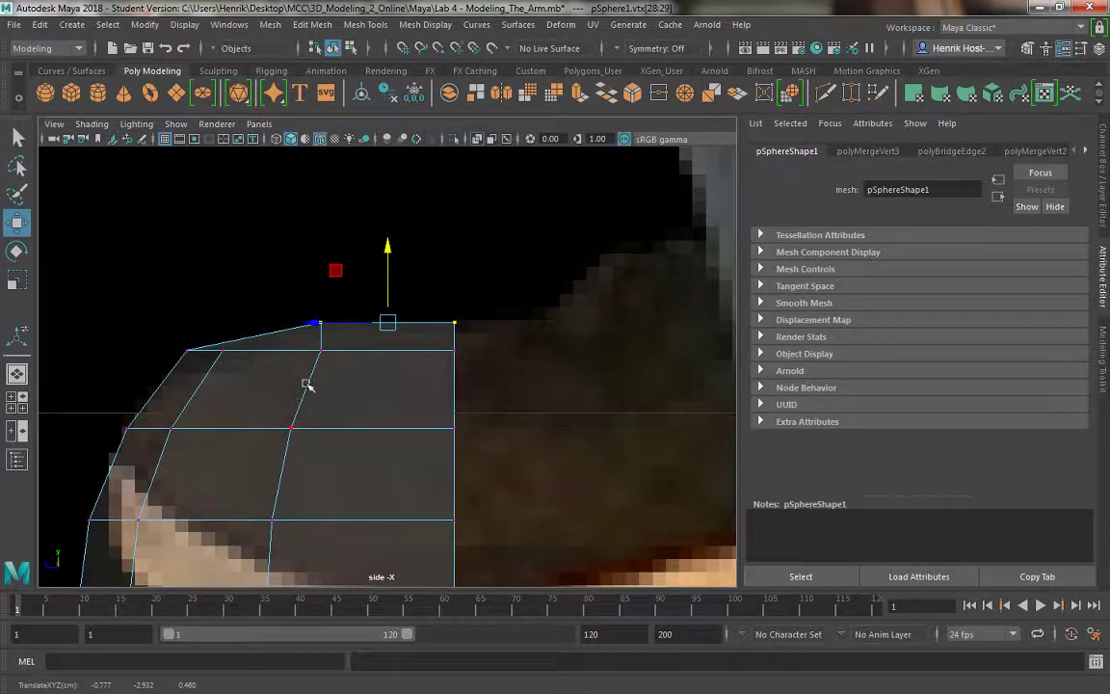
Add a new polygon cylinder for the heel part of the foot.
scroll(265, 377, down, 5)
scroll(271, 390, up, 2)
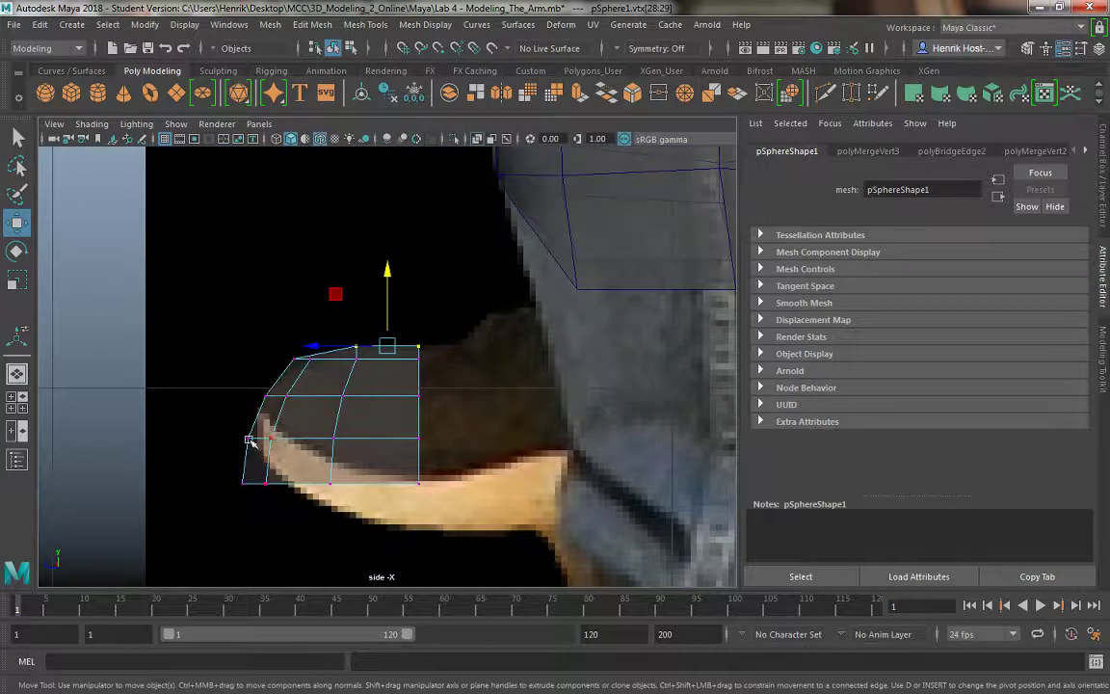
alt+middle_drag(412, 471, 413, 440)
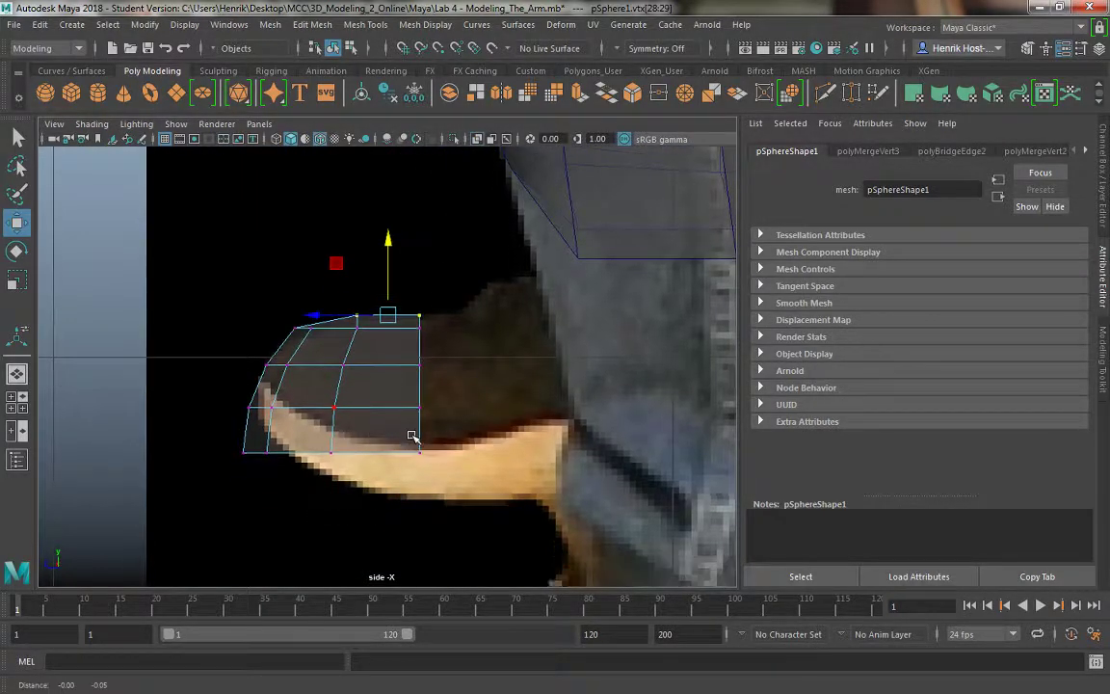
alt+middle_drag(374, 397, 325, 427)
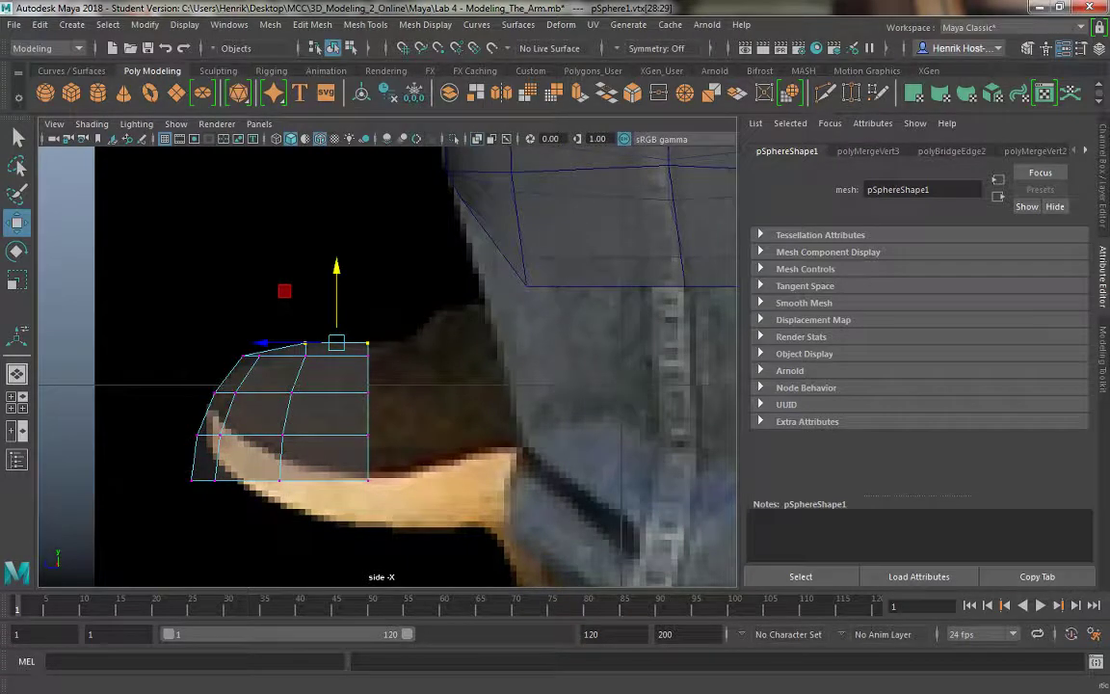
alt+middle_drag(389, 404, 281, 365)
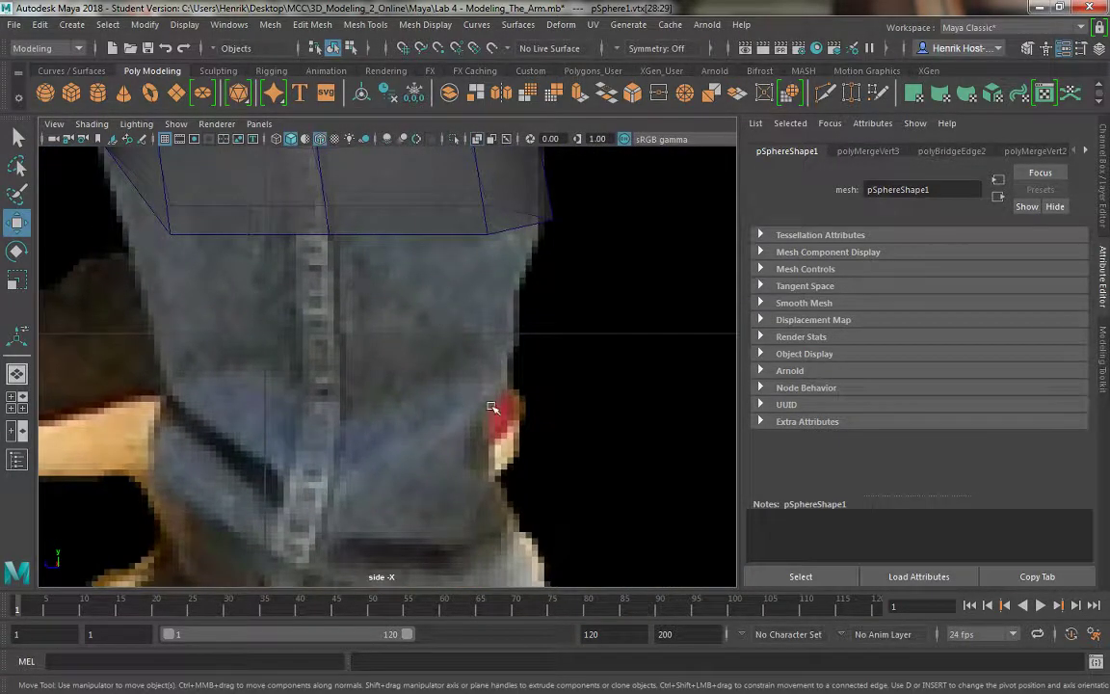
click(98, 94)
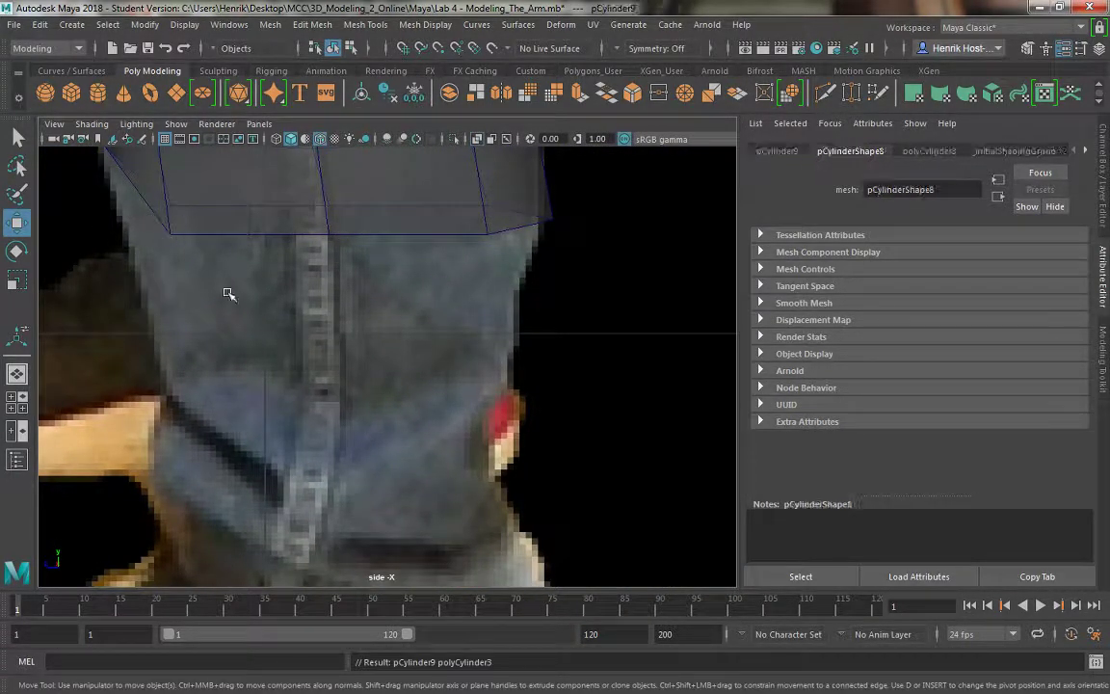
alt+right_drag(393, 451, 359, 251)
alt+middle_drag(369, 303, 359, 389)
Set the new cylinder's axis subdivisions to 12.
click(1104, 183)
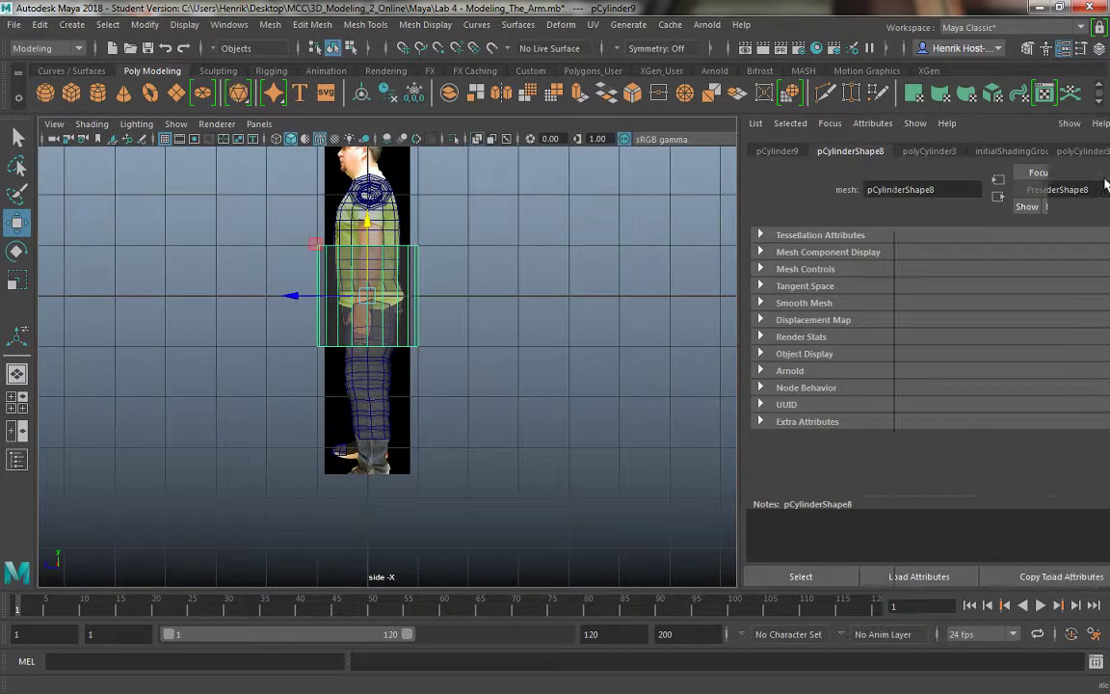
click(1099, 281)
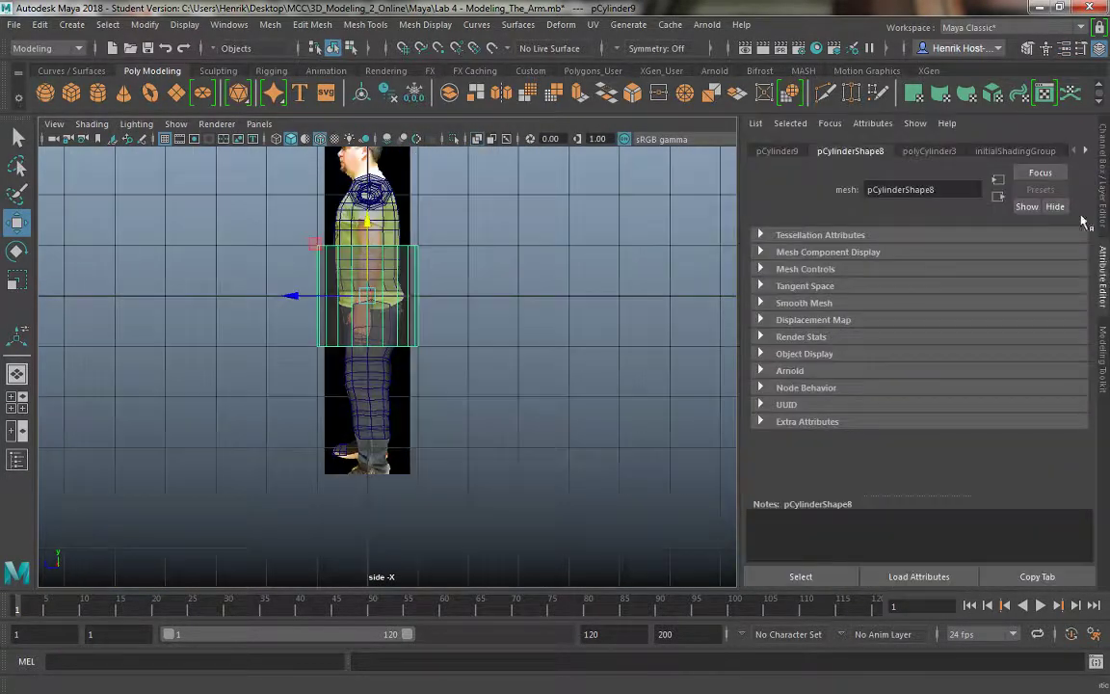
click(920, 152)
key(Tab)
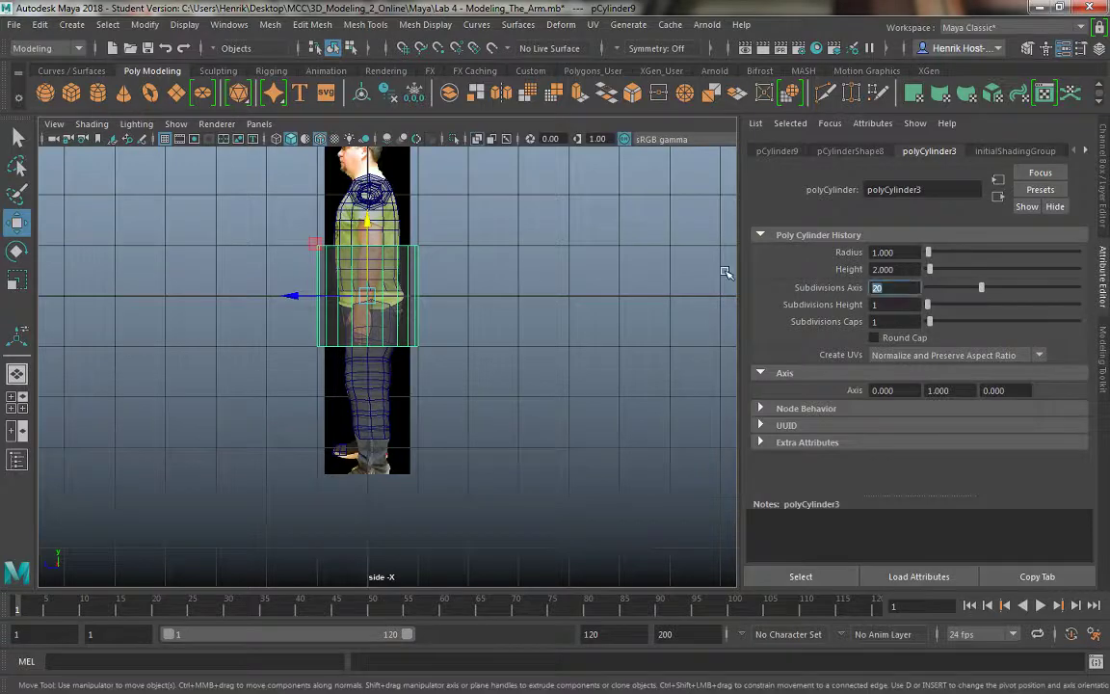
key(Return)
Lower the cylinder to foot height in the side view and scale it uniformly to about 0.18.
alt+middle_drag(430, 282, 431, 249)
right_drag(388, 235, 443, 216)
drag(376, 262, 375, 421)
key(f)
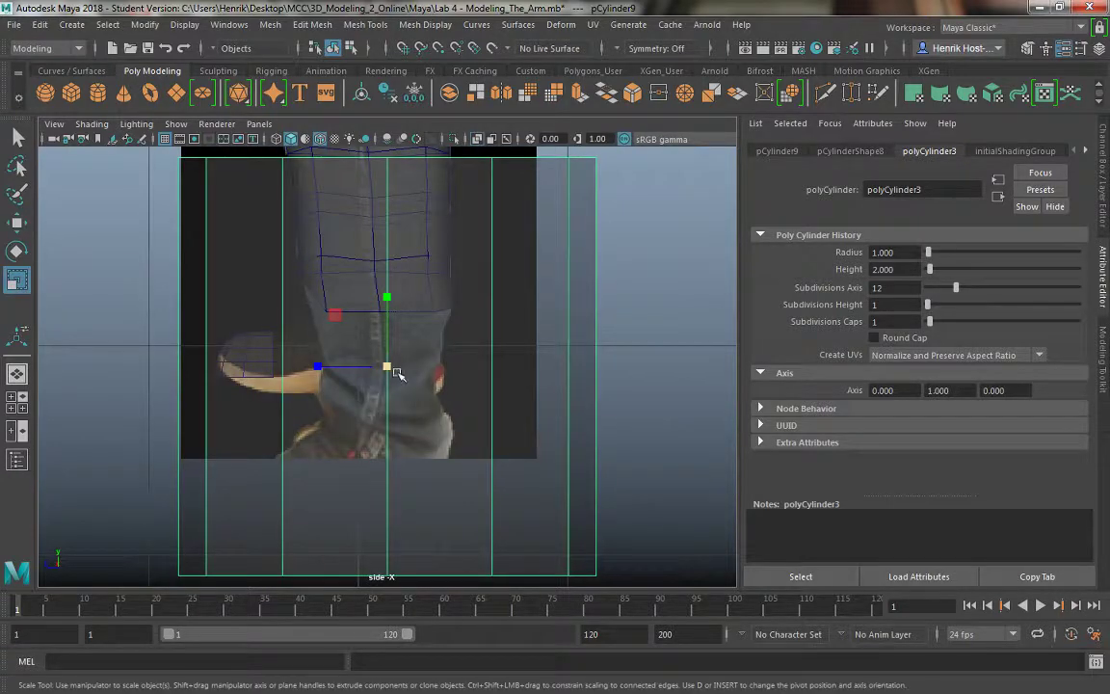
key(r)
drag(389, 366, 112, 307)
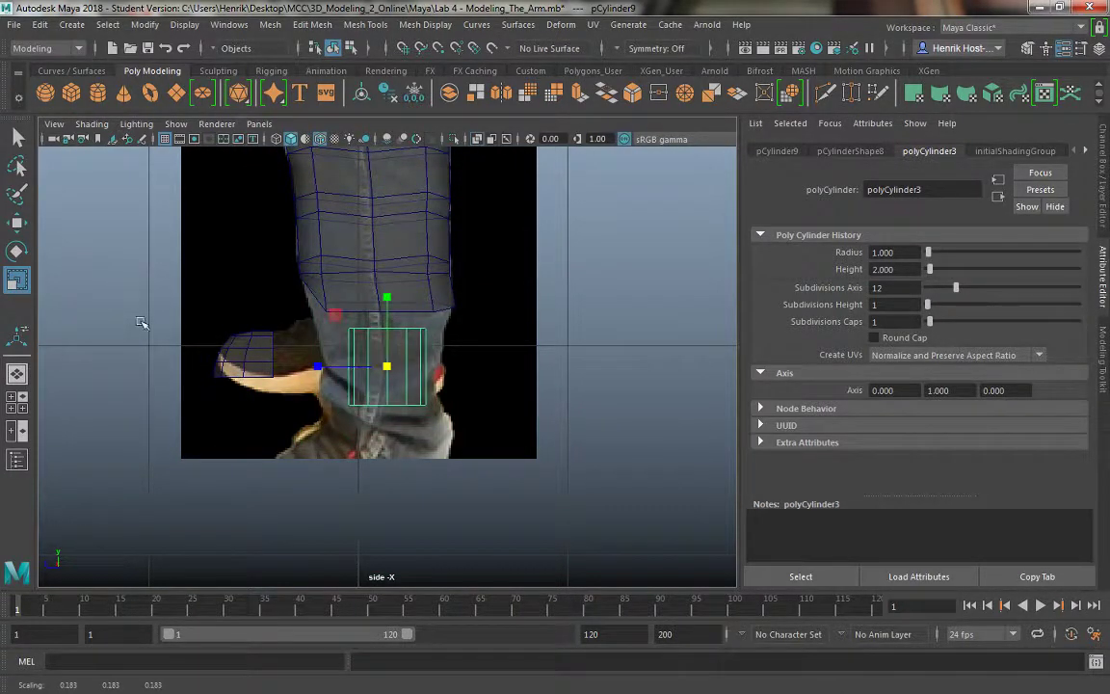
Shift the cylinder up and back over the heel area in the side view and scale it uniformly to about 0.157.
key(w)
drag(389, 366, 402, 330)
key(r)
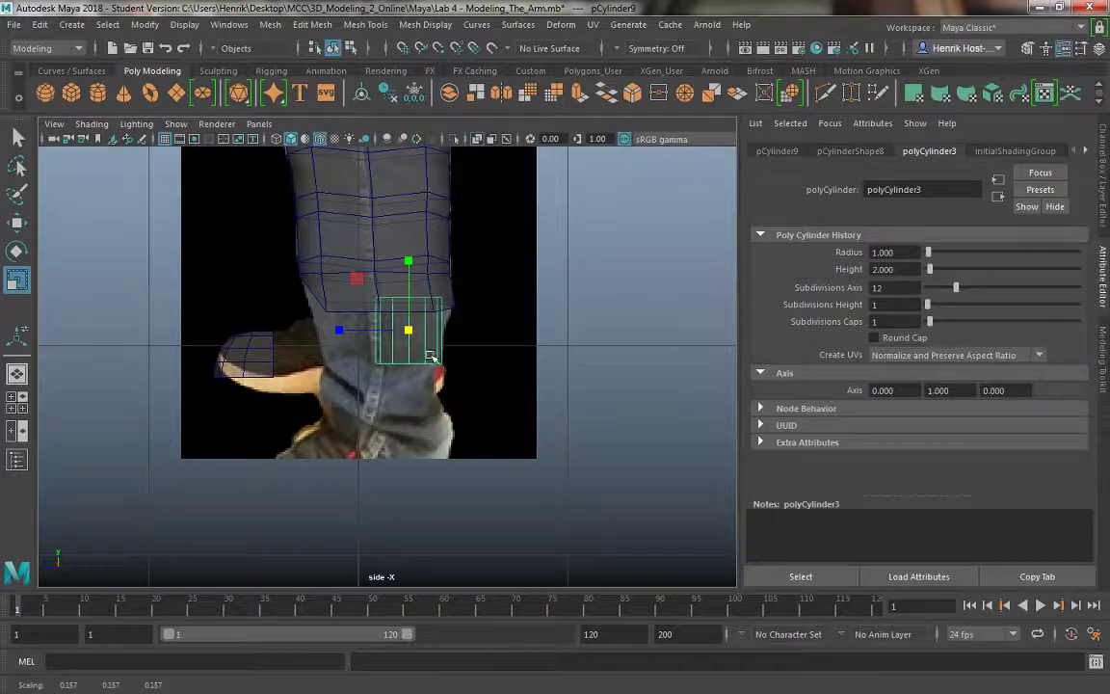
Move the cylinder along X in the front view onto the shoe that holds the toe section.
key(space)
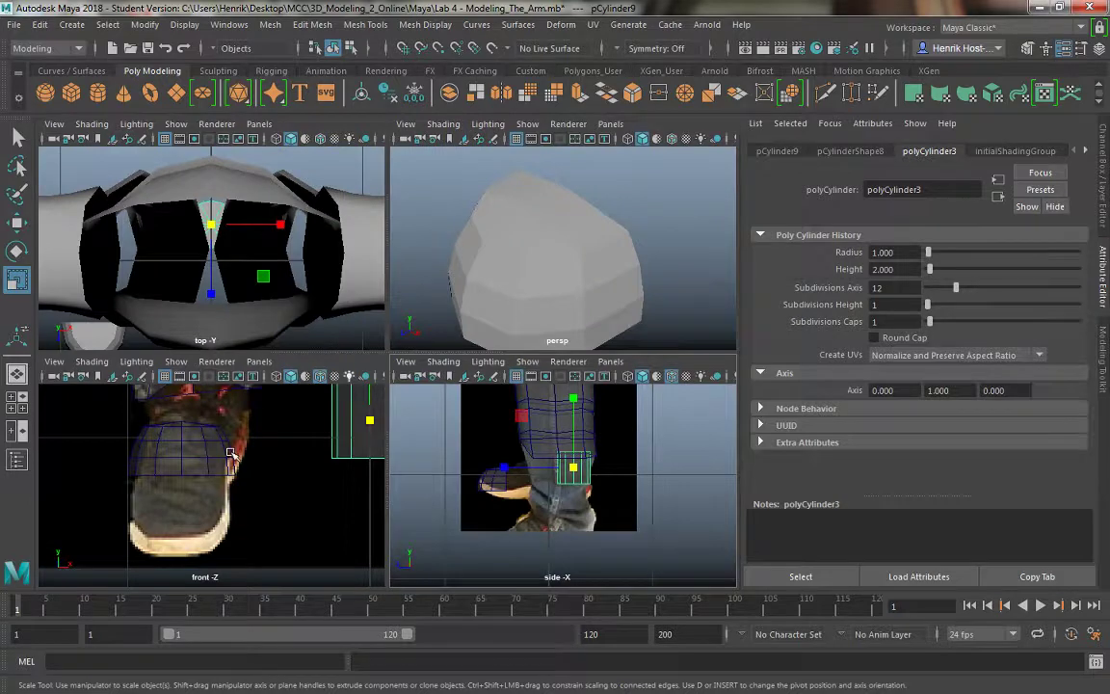
key(space)
scroll(362, 418, down, 8)
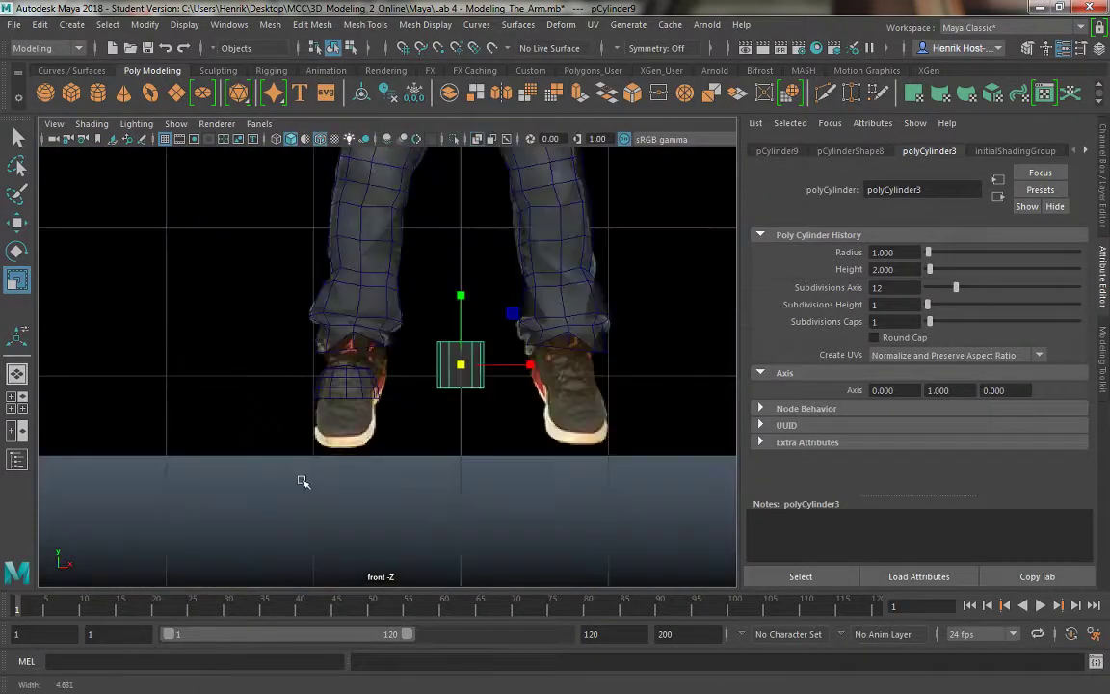
scroll(318, 474, up, 1)
key(w)
drag(528, 376, 422, 405)
Reselect only the cylinder and lower it in the side view to about Y -2.99 cm, its top level with the trouser leg's lower edge.
shift+click(348, 397)
key(space)
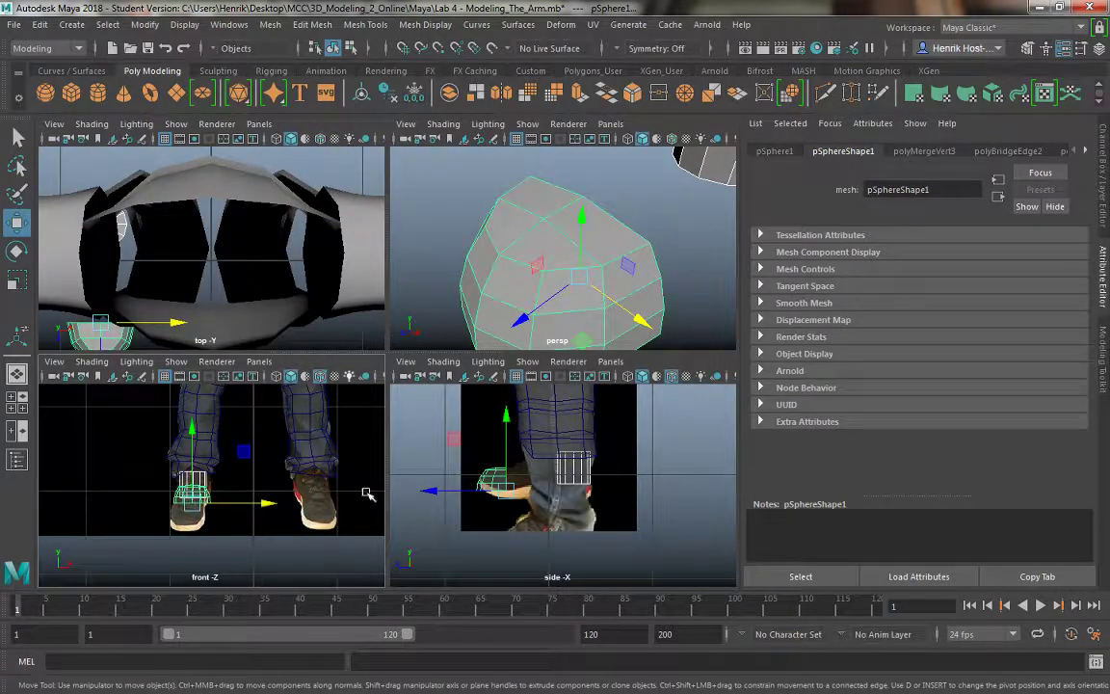
key(space)
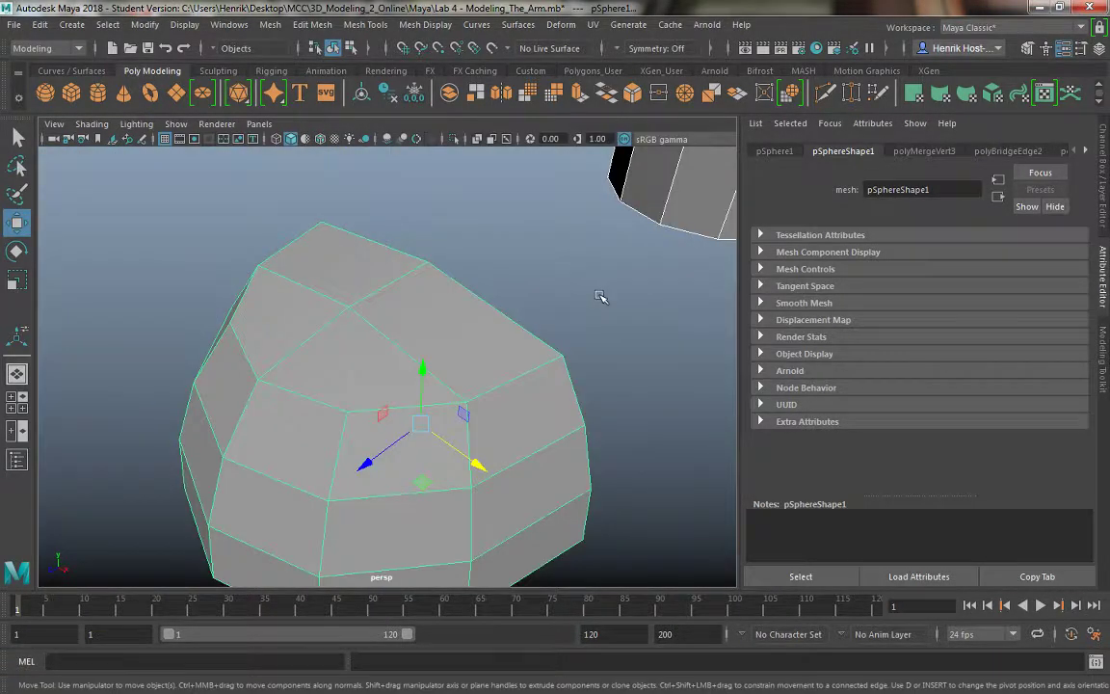
alt+drag(602, 300, 356, 292)
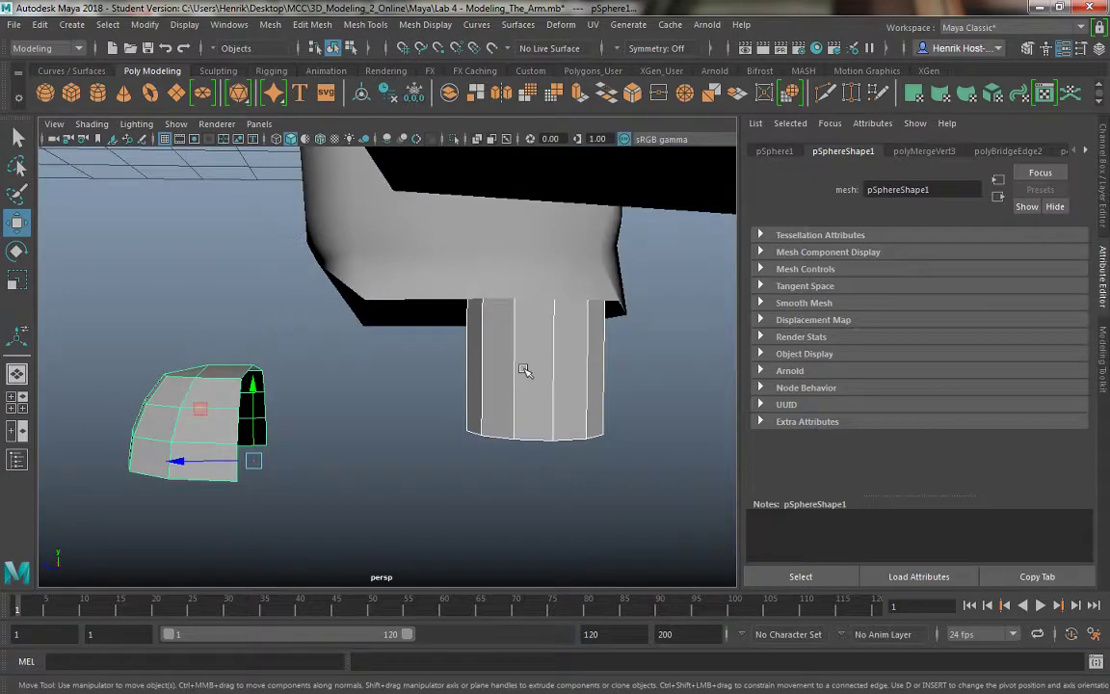
click(524, 371)
alt+drag(459, 416, 431, 401)
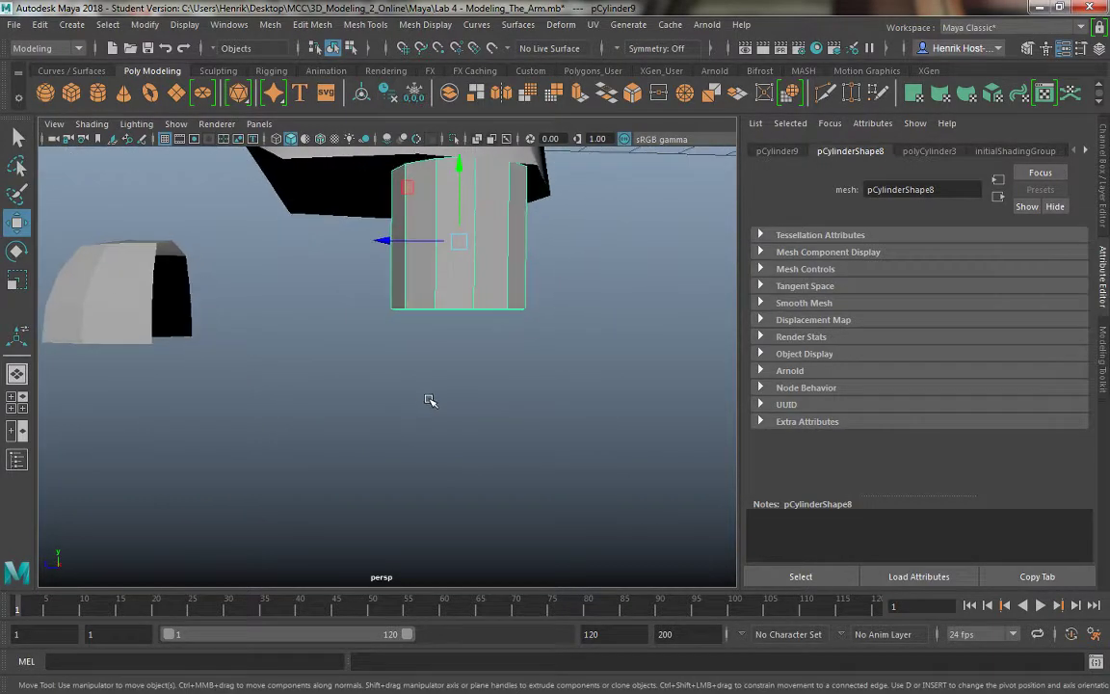
key(space)
key(space)
key(space)
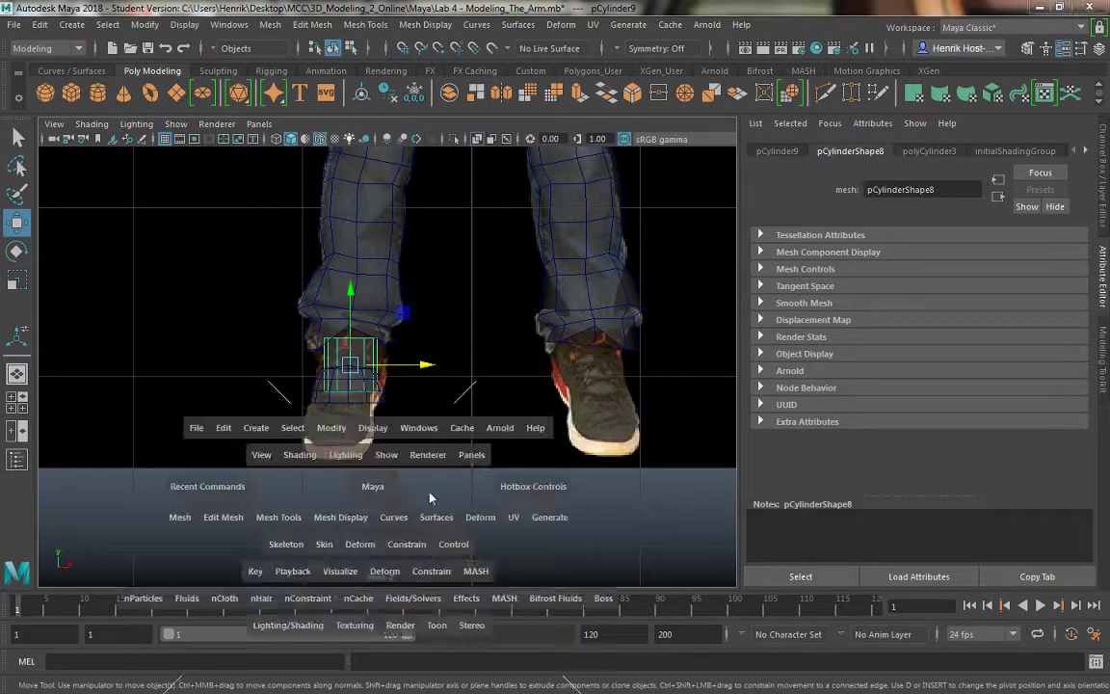
key(space)
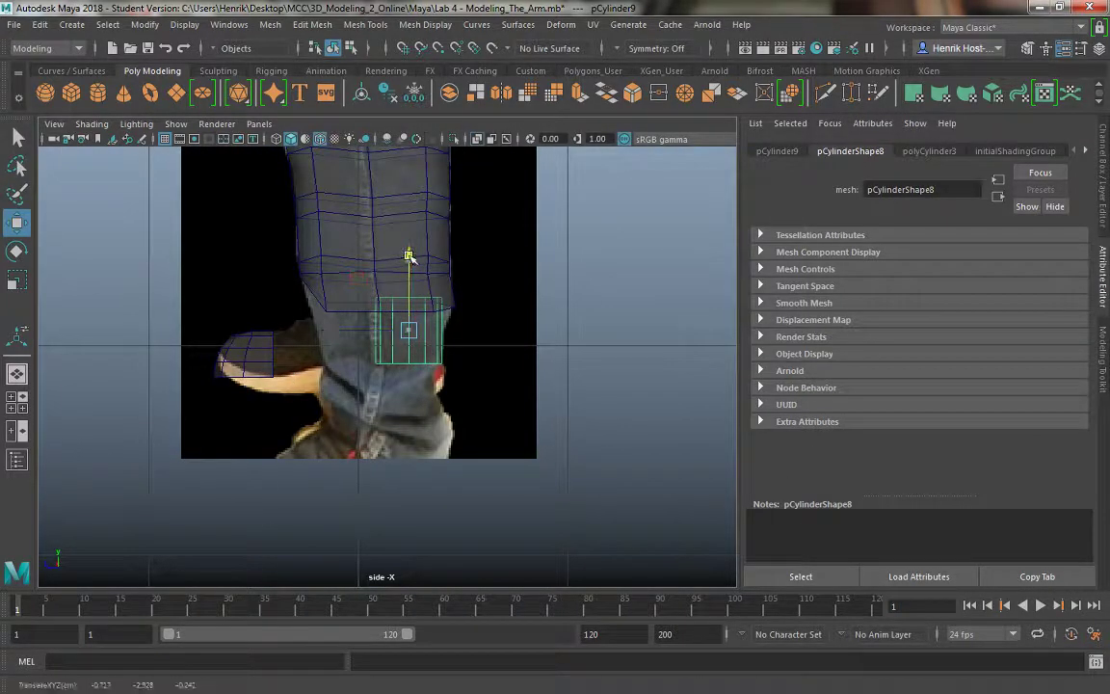
drag(408, 252, 408, 268)
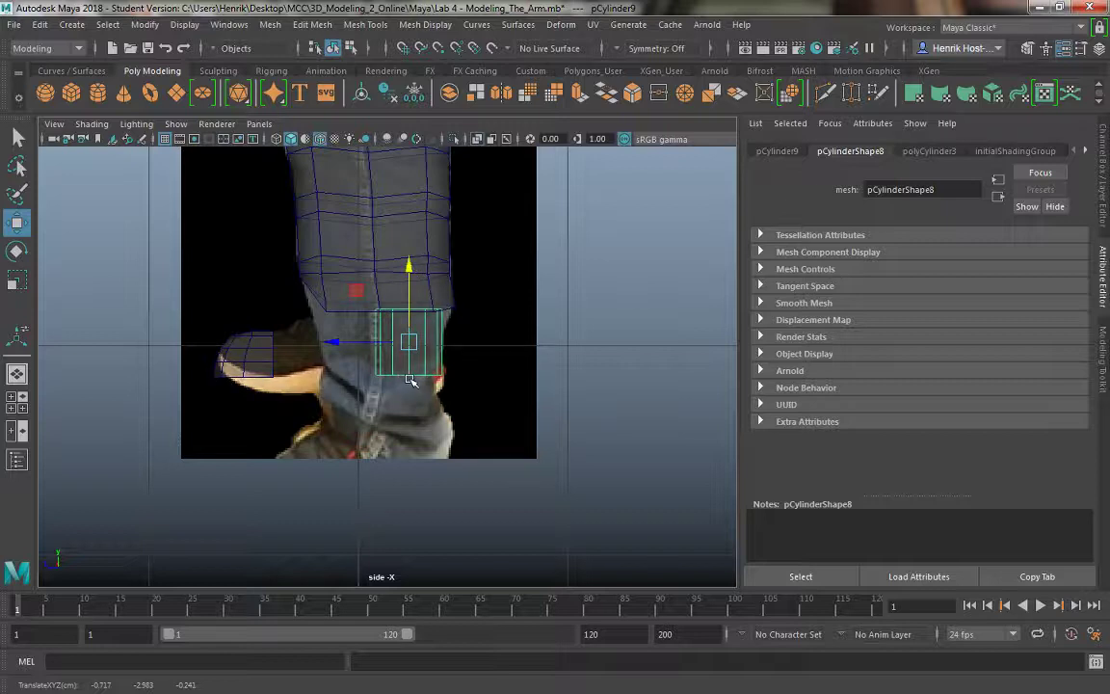
drag(410, 268, 411, 272)
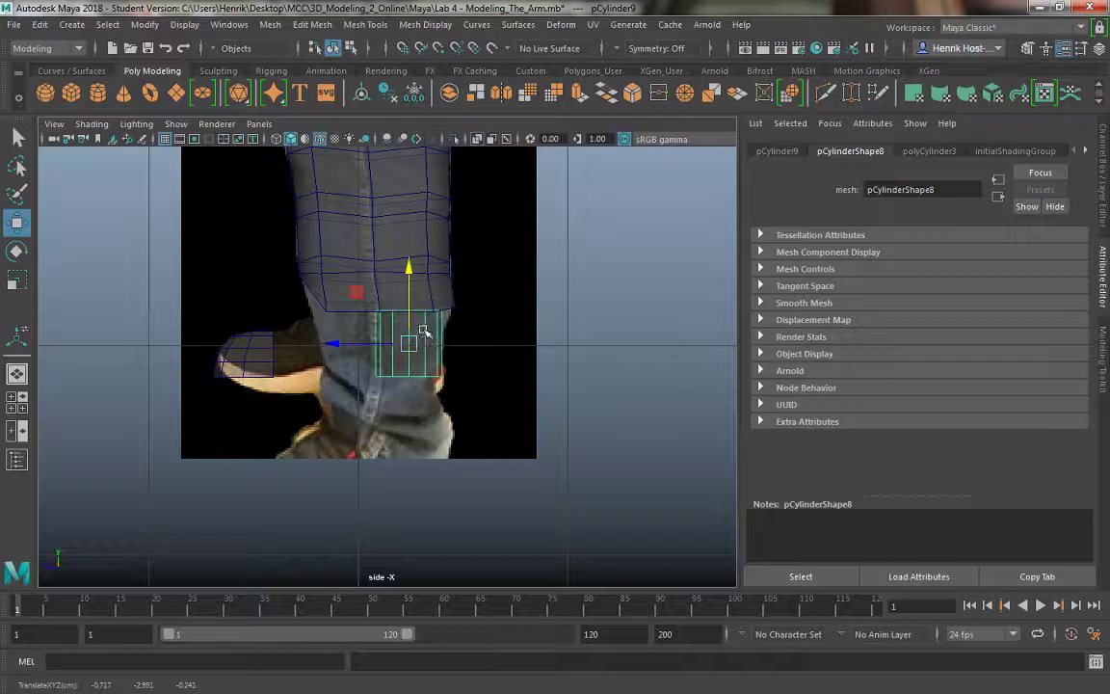
Set the cylinder's height subdivisions to 4.
click(930, 151)
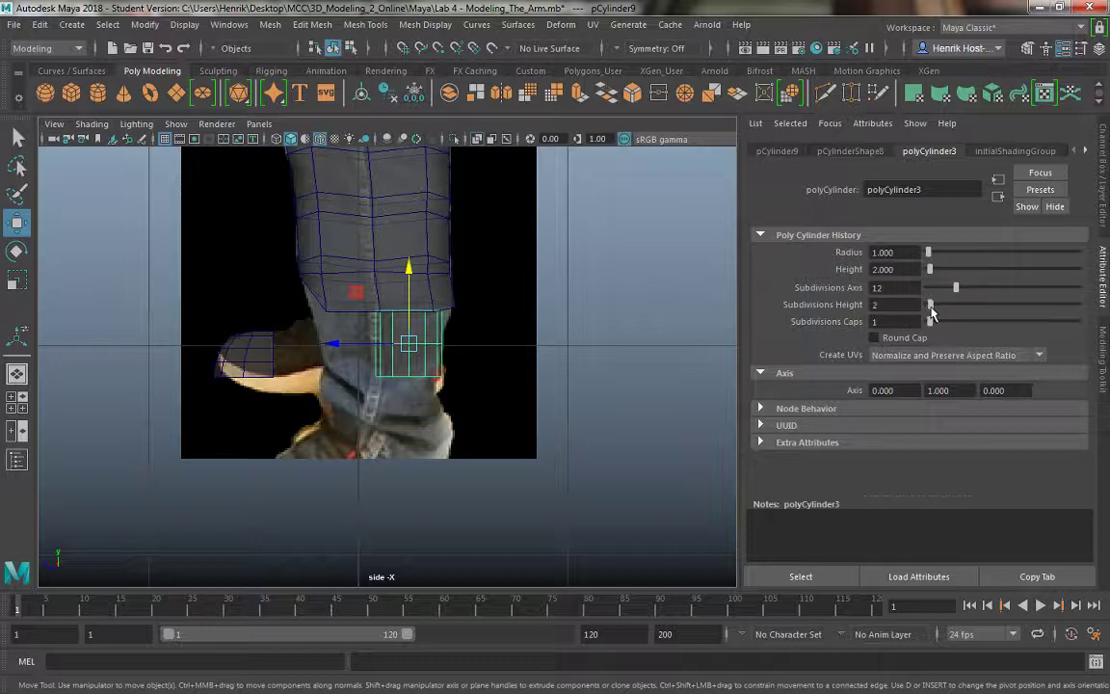
drag(931, 311, 935, 312)
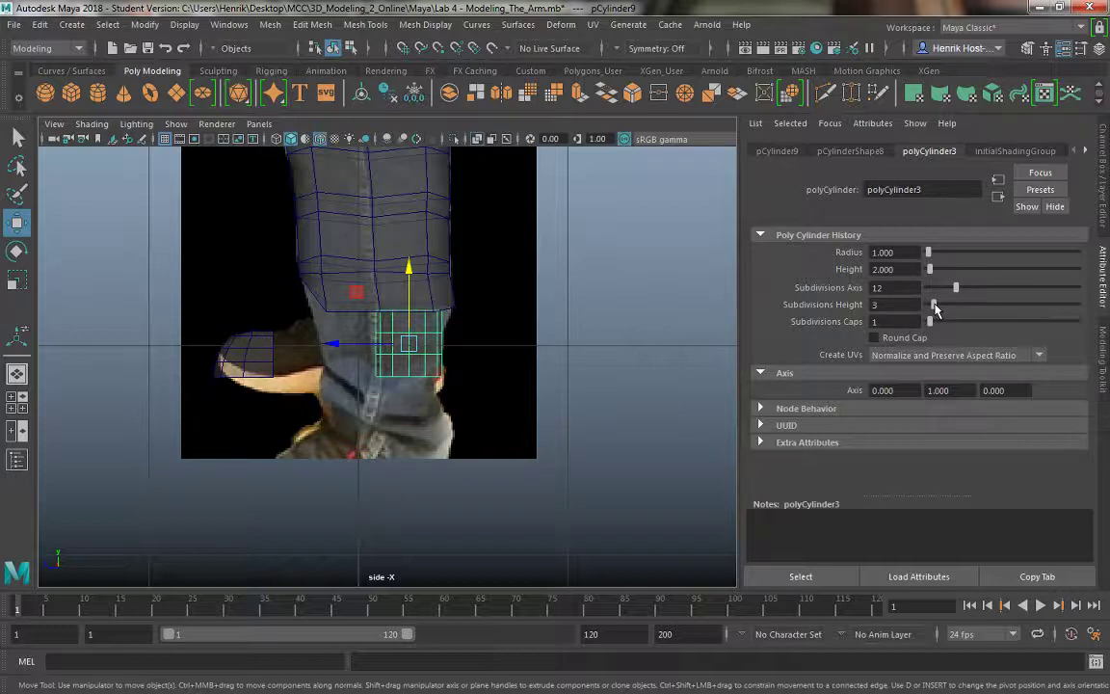
drag(934, 308, 938, 309)
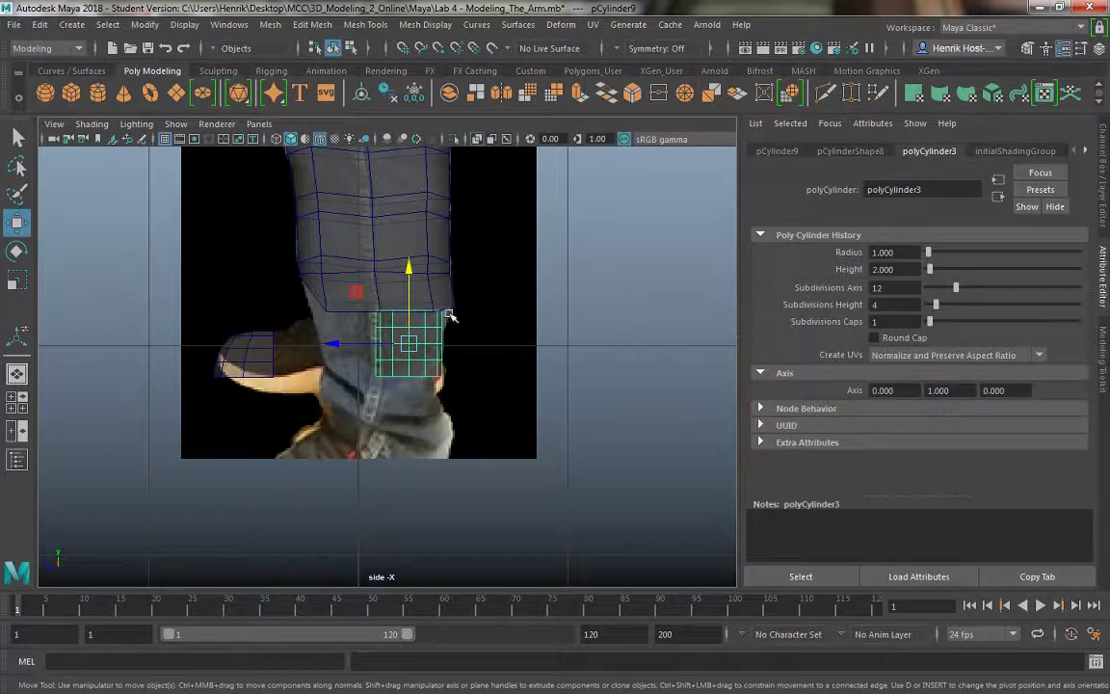
Switch the cylinder to face selection and delete its top cap faces, keeping the side faces.
scroll(484, 363, up, 5)
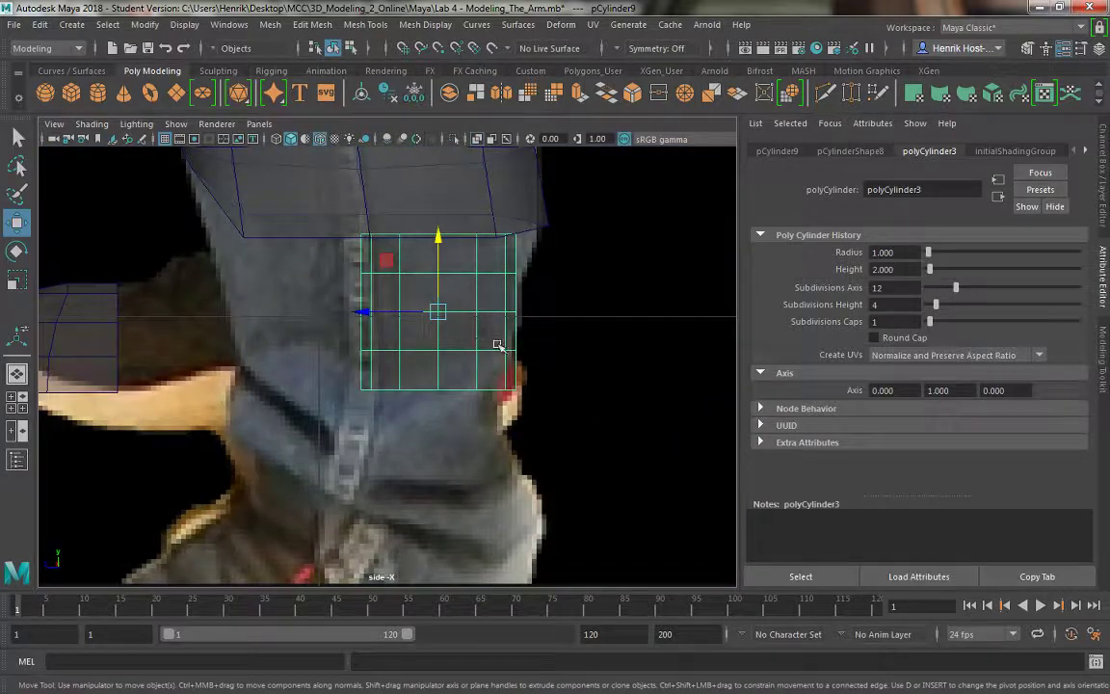
right_drag(421, 275, 420, 281)
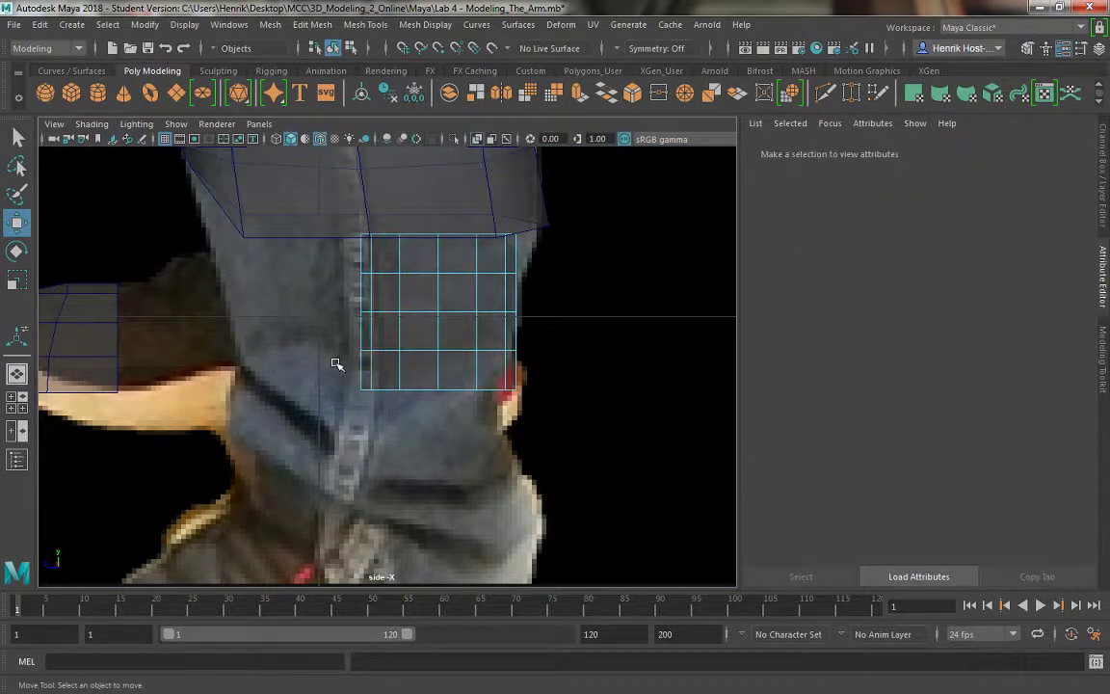
key(space)
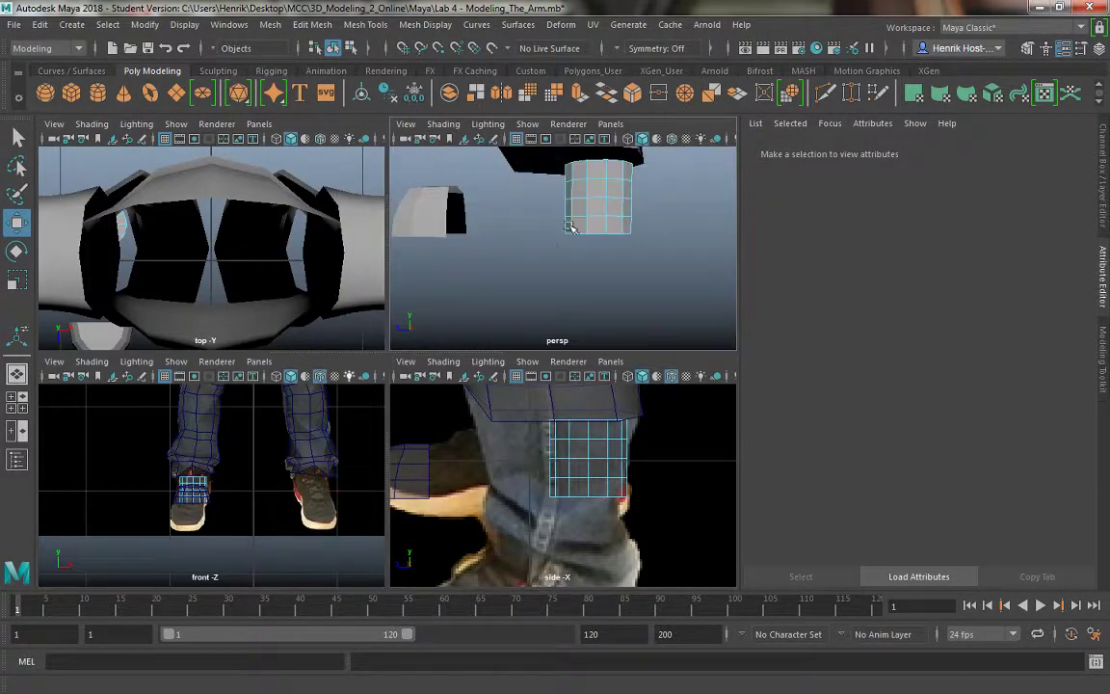
key(space)
alt+drag(425, 280, 339, 221)
alt+right_drag(339, 221, 439, 351)
alt+middle_drag(438, 351, 402, 424)
alt+drag(401, 424, 389, 358)
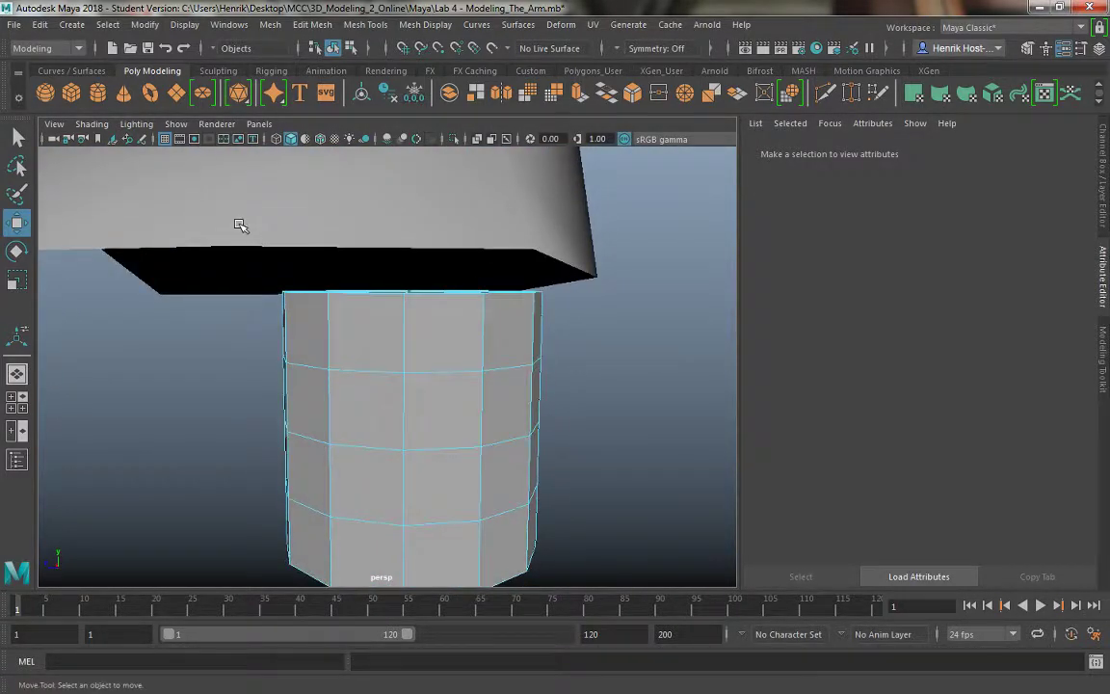
double_click(391, 302)
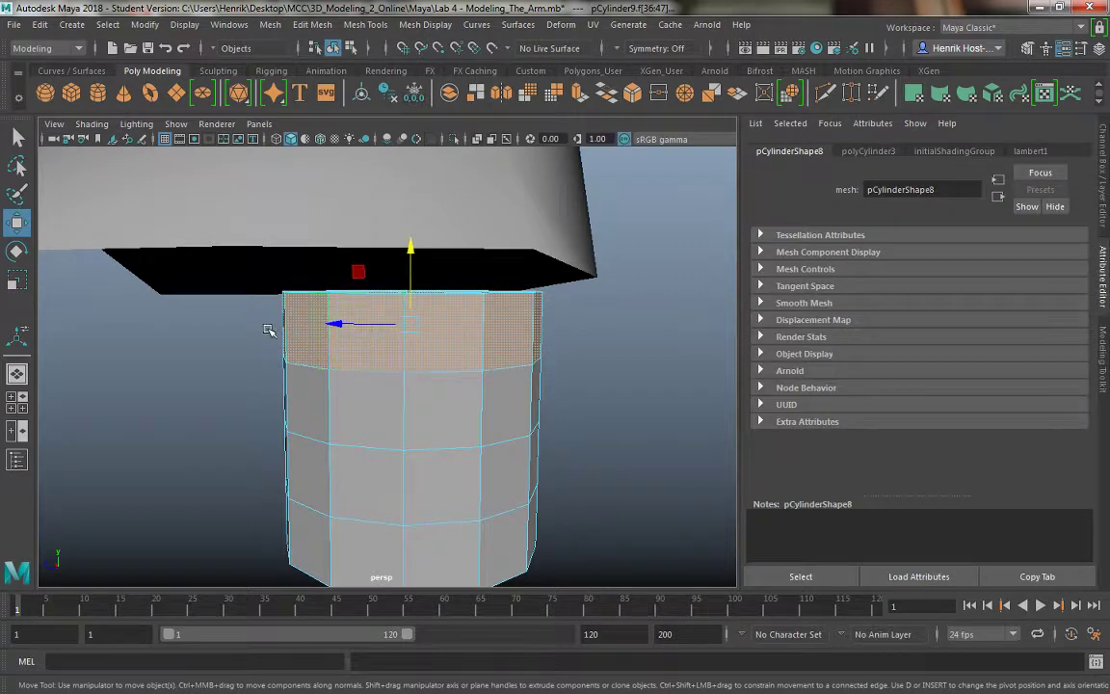
ctrl+drag(494, 337, 590, 330)
key(Delete)
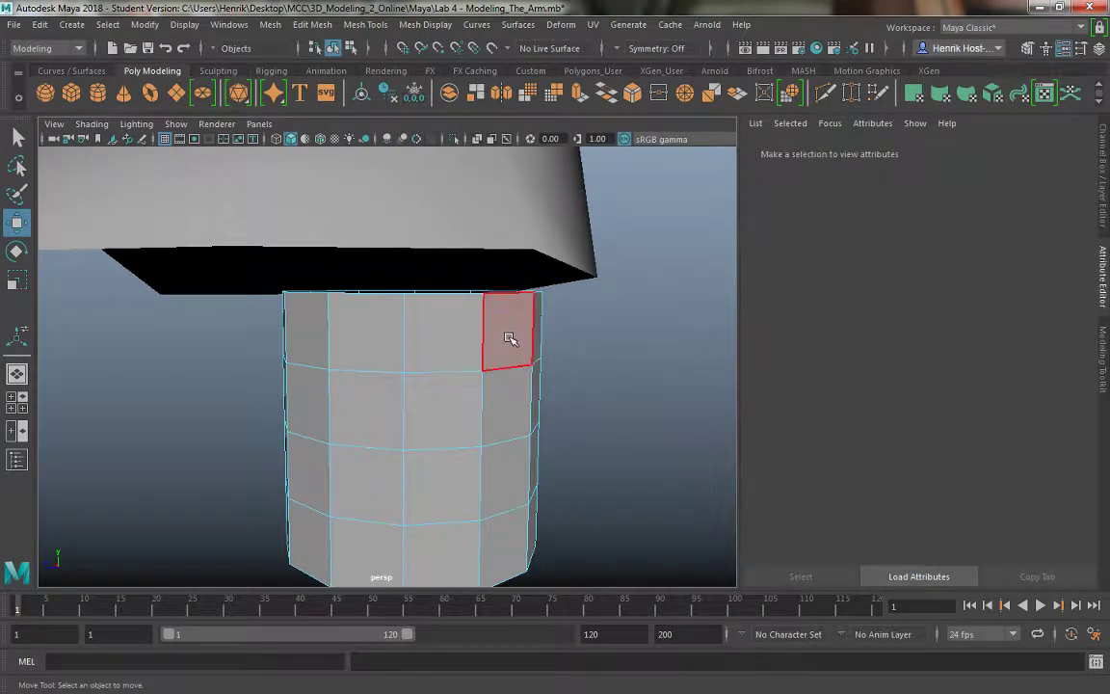
Delete the cylinder's bottom cap faces, keeping the side faces.
alt+middle_drag(480, 409, 465, 196)
drag(236, 343, 718, 469)
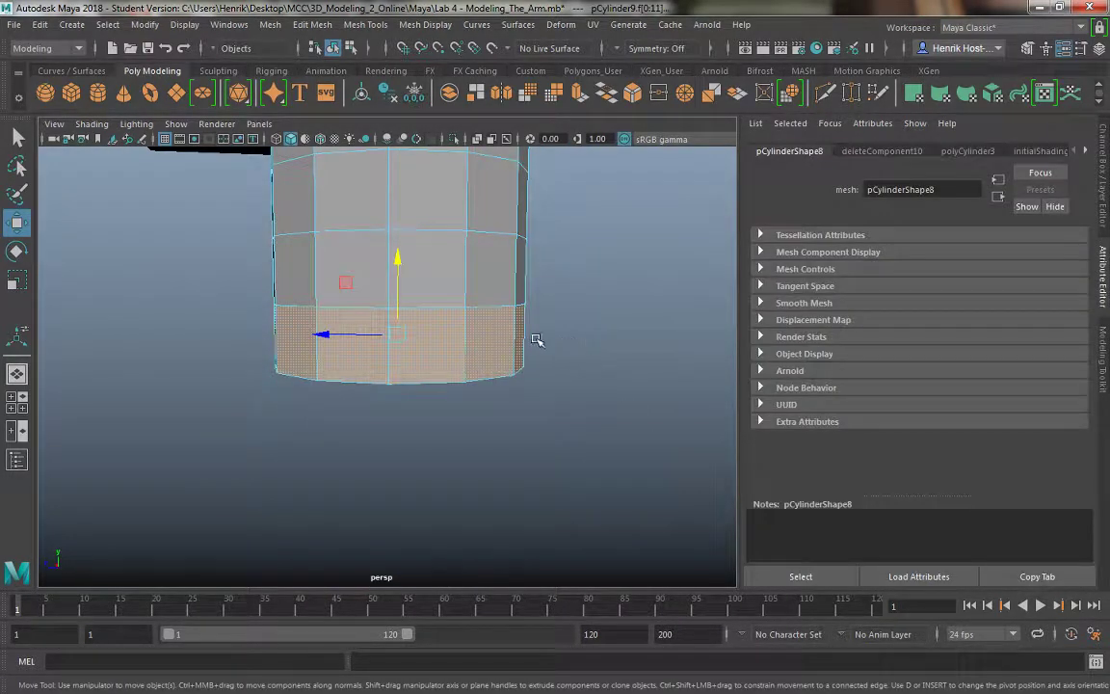
ctrl+drag(536, 339, 299, 354)
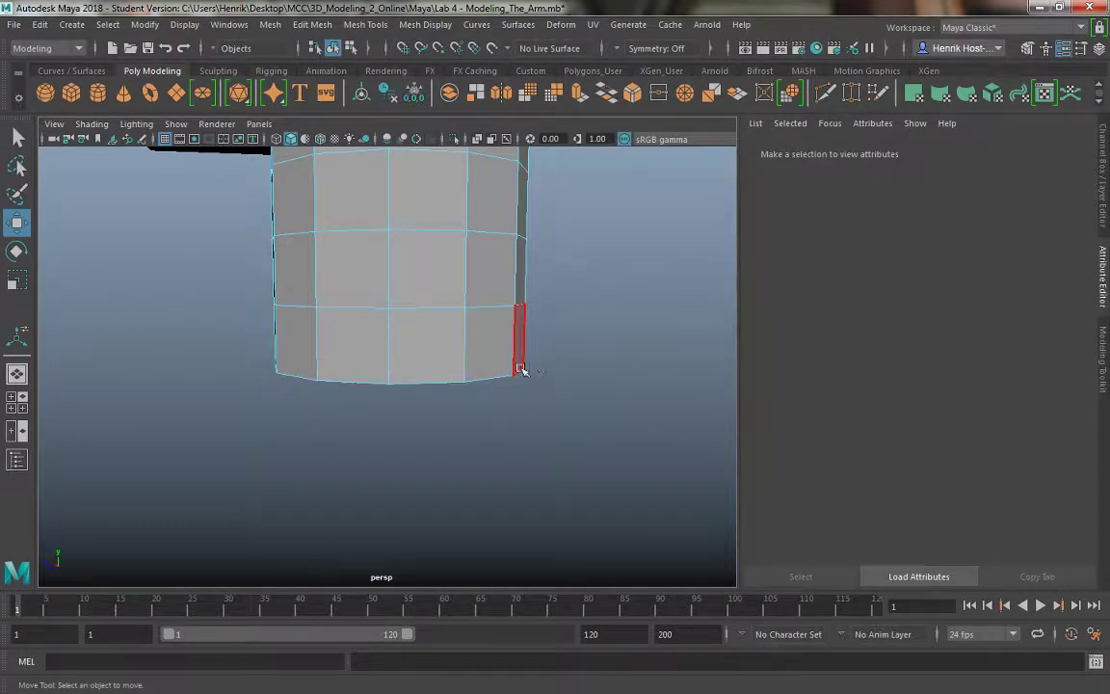
Delete the front half of the cylinder's side faces, leaving only the half that wraps the heel.
alt+drag(485, 363, 430, 400)
key(space)
drag(511, 395, 577, 536)
key(Delete)
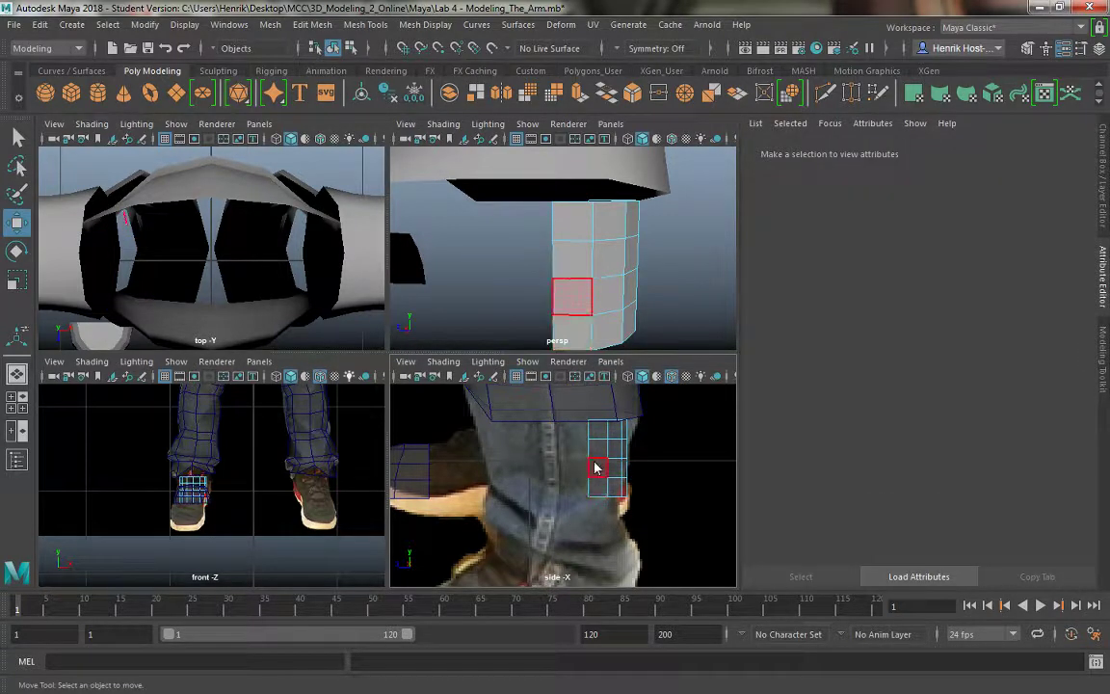
Return the half-cylinder heel to object selection and widen it sideways in the front view to an X scale of about 0.19.
right_drag(588, 238, 668, 211)
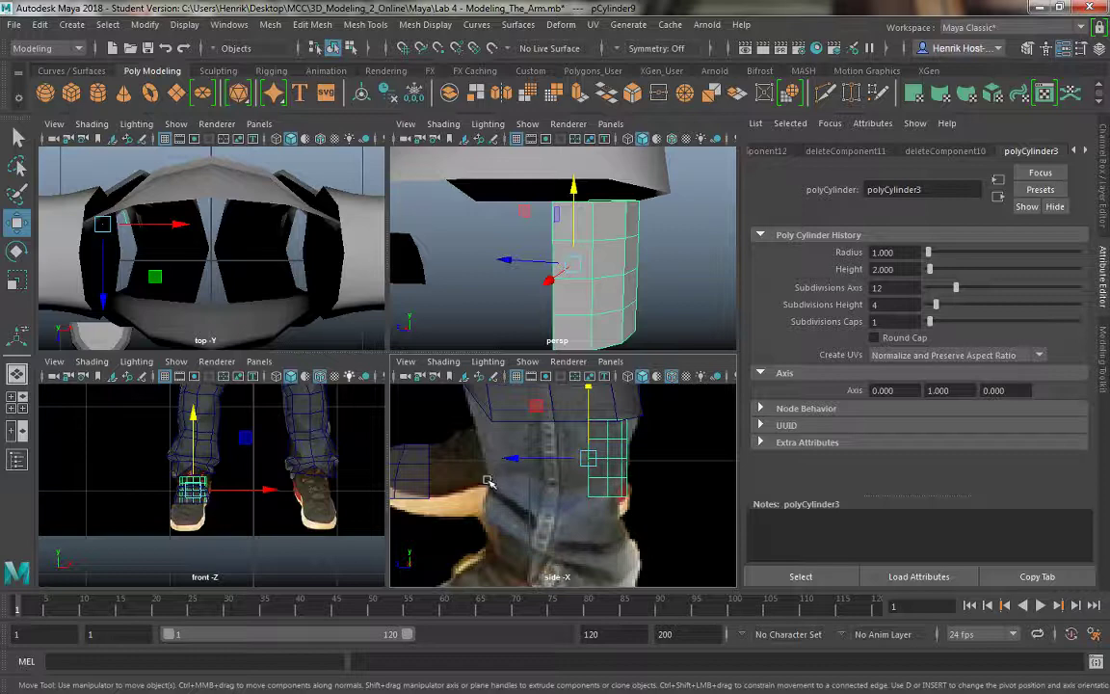
shift+click(412, 483)
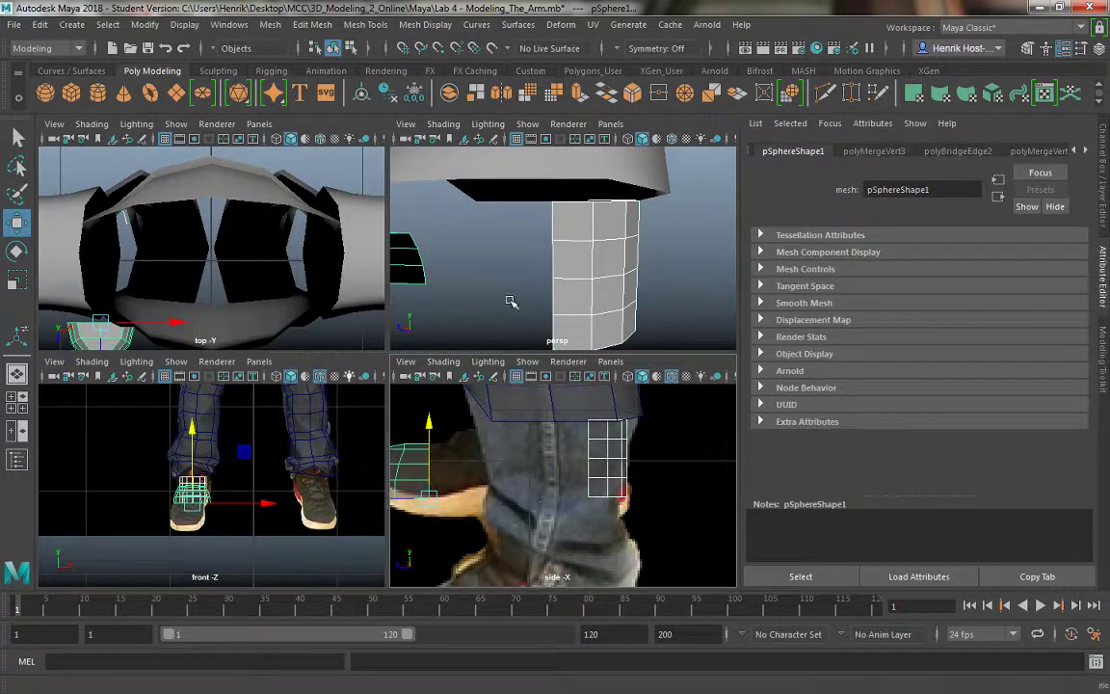
alt+middle_drag(546, 283, 581, 286)
alt+drag(581, 286, 464, 277)
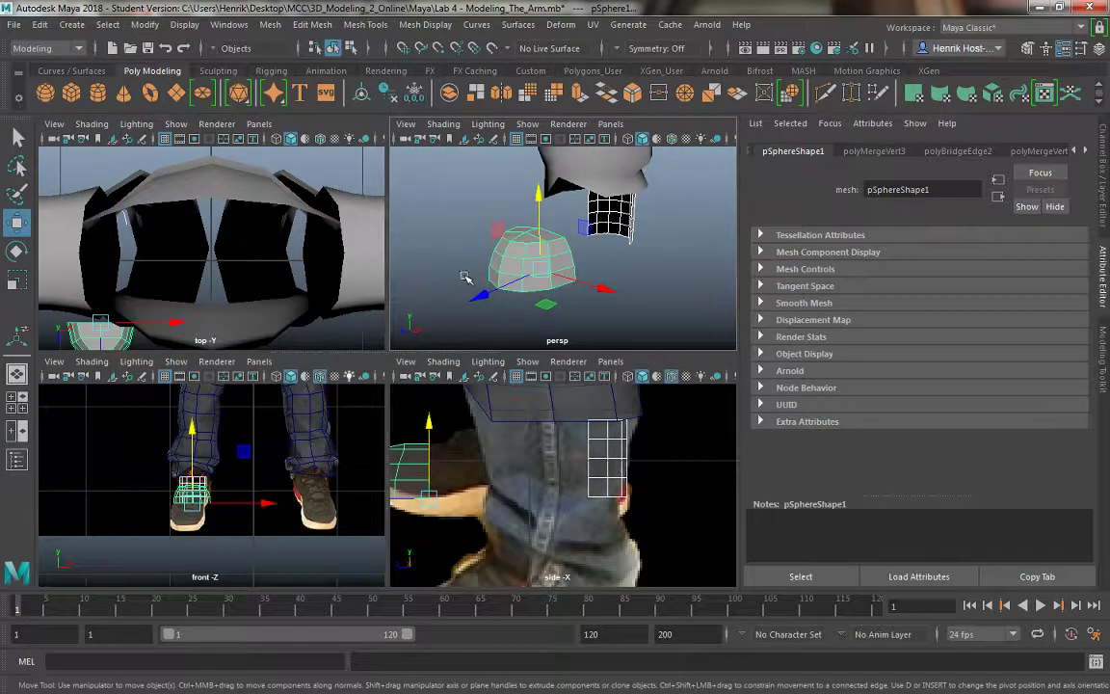
alt+drag(538, 284, 566, 279)
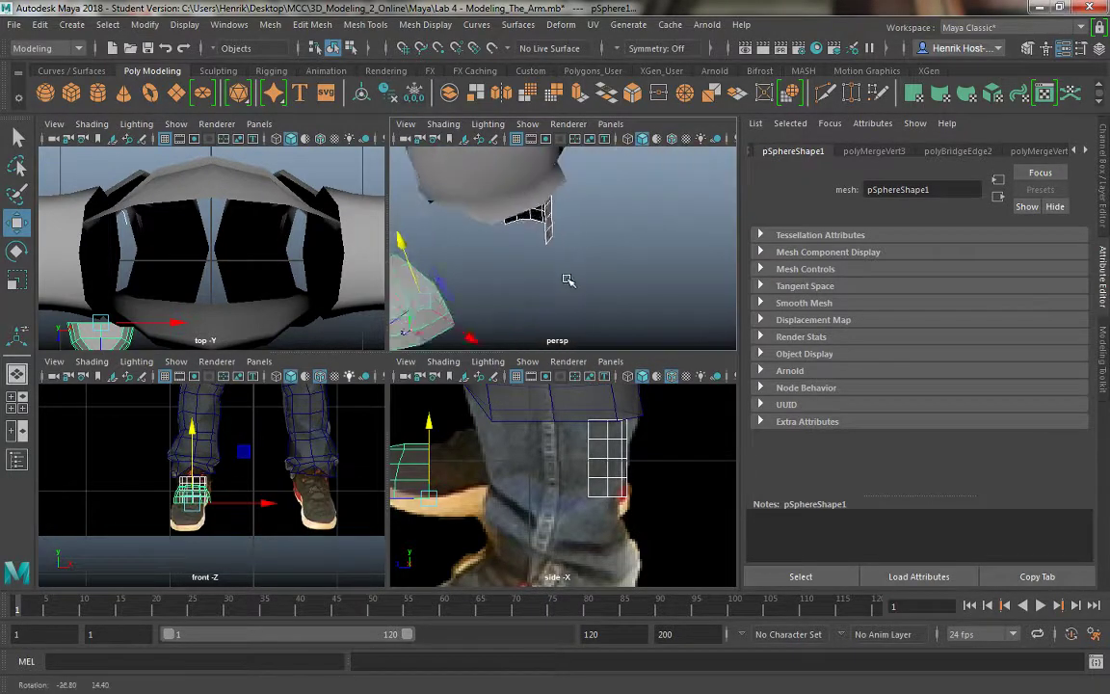
alt+right_drag(567, 278, 566, 275)
alt+drag(567, 275, 590, 247)
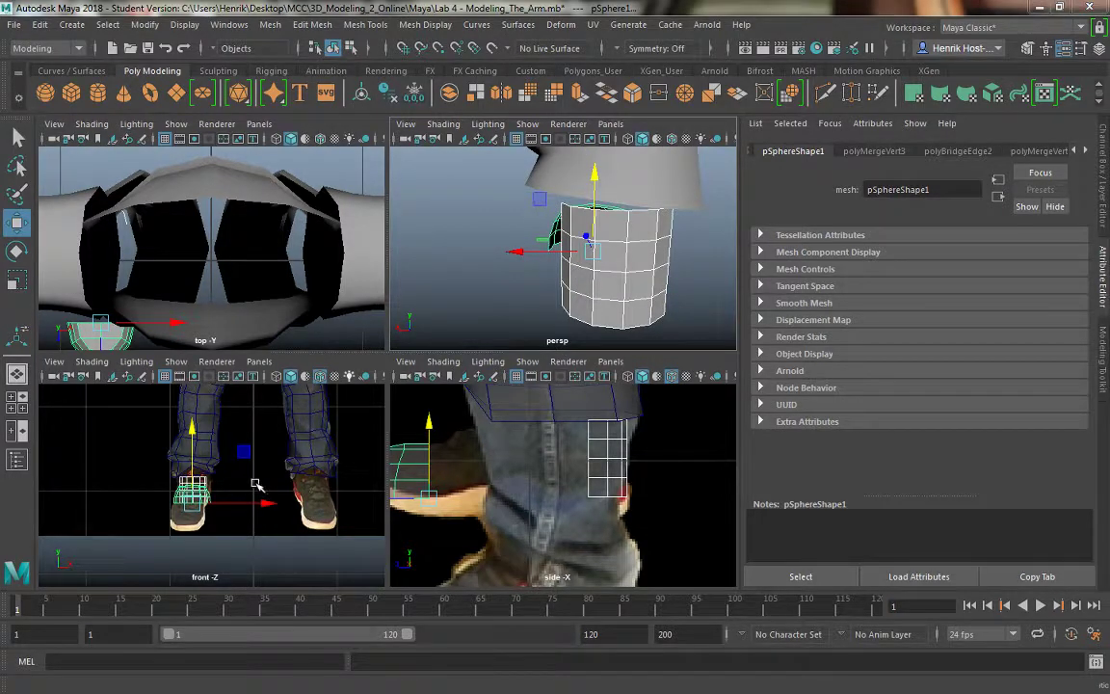
key(space)
click(366, 362)
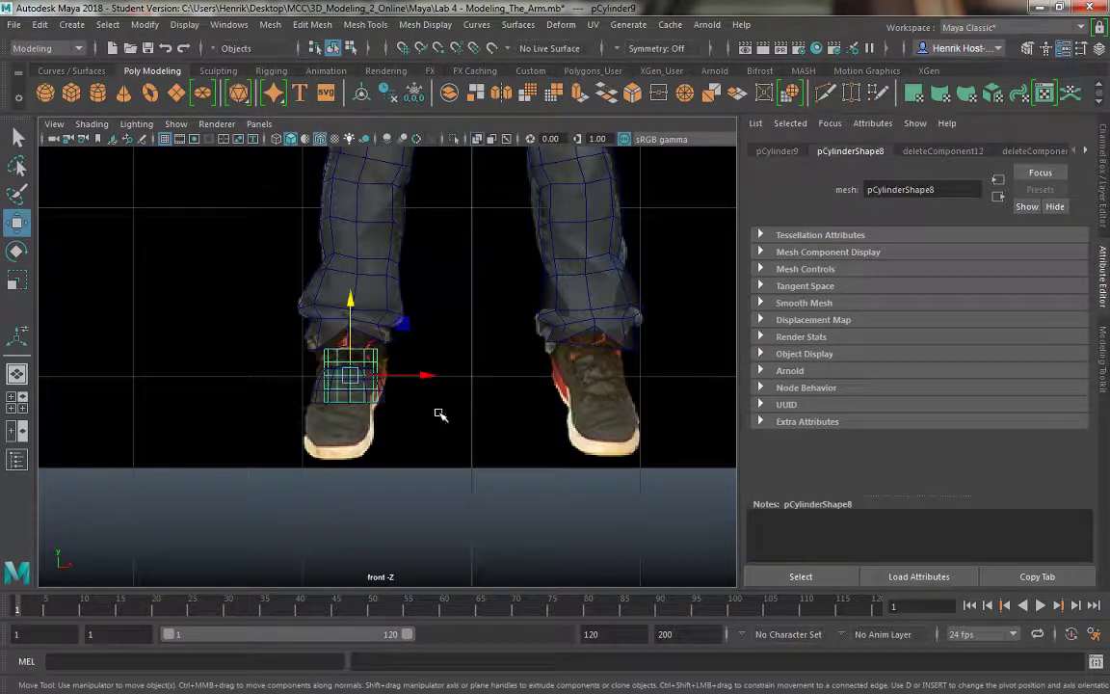
key(r)
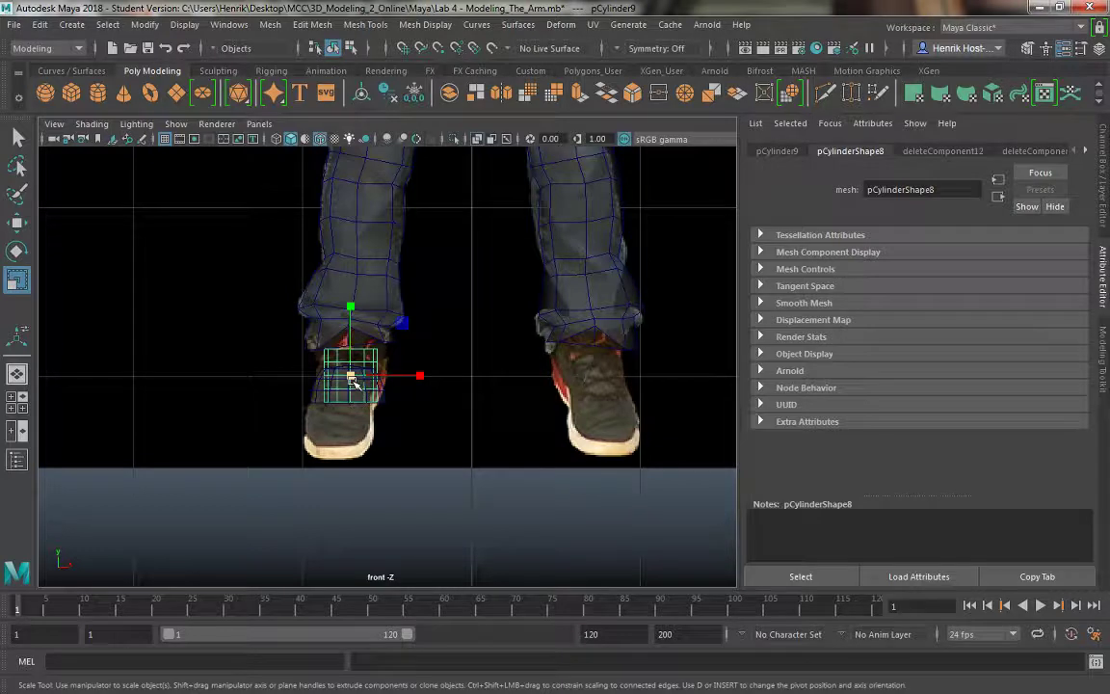
drag(421, 378, 436, 382)
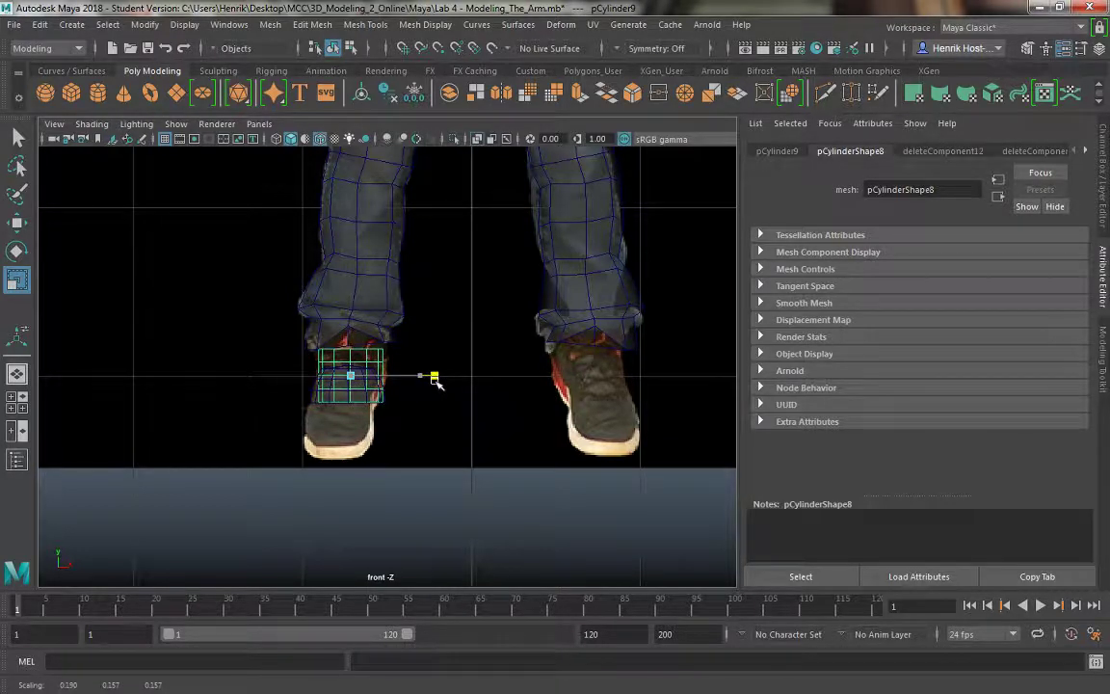
Center the heel on the toe section in the front view and widen it to match, with an X scale of about 0.216.
key(f)
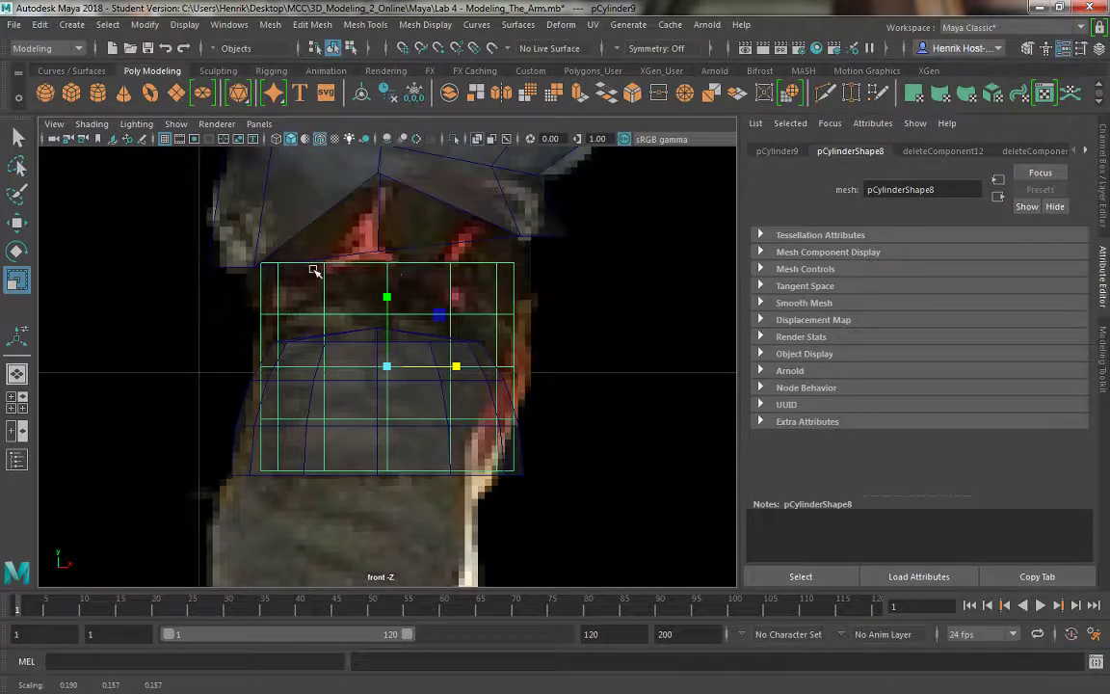
alt+middle_drag(467, 344, 507, 342)
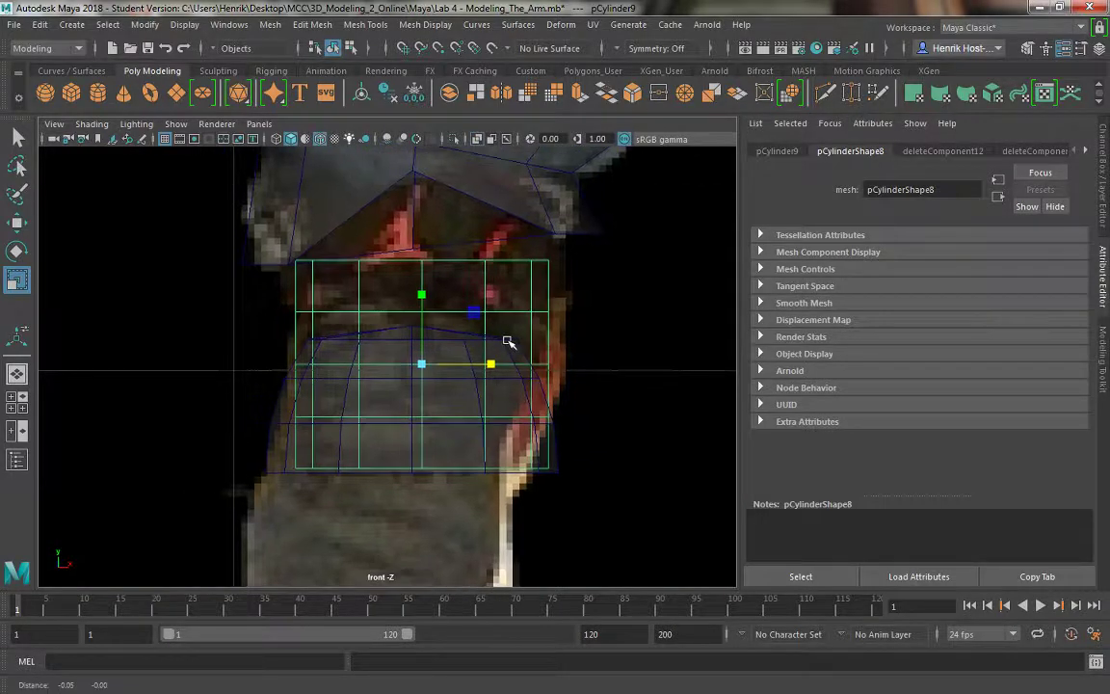
key(w)
drag(499, 368, 488, 366)
drag(416, 290, 416, 293)
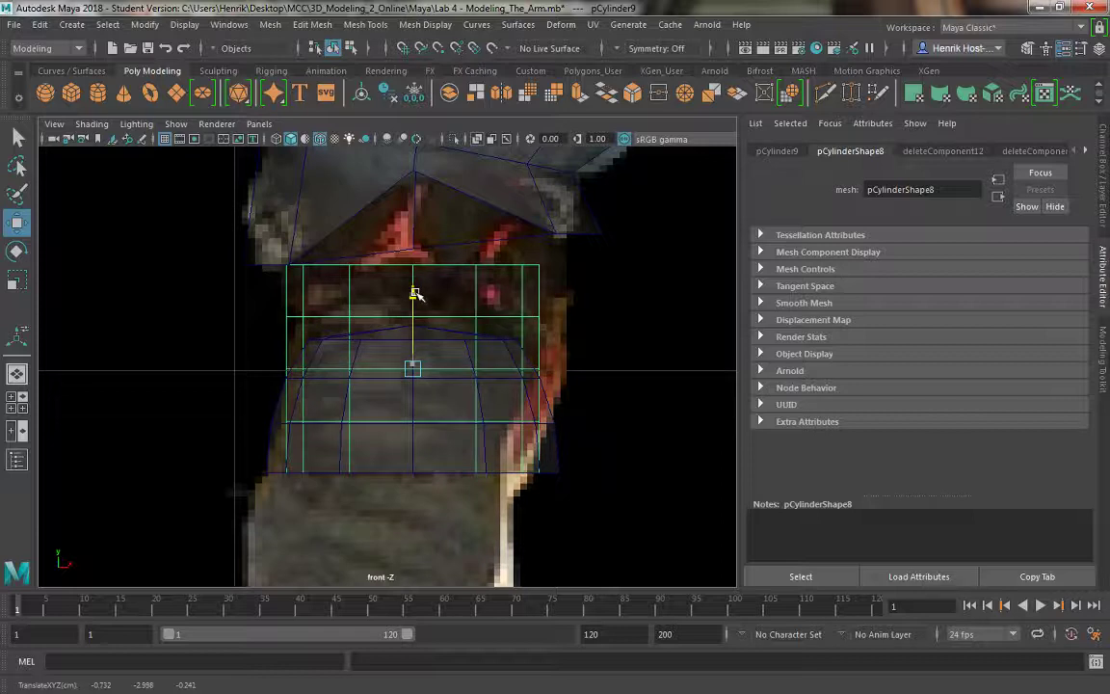
key(r)
drag(481, 368, 490, 370)
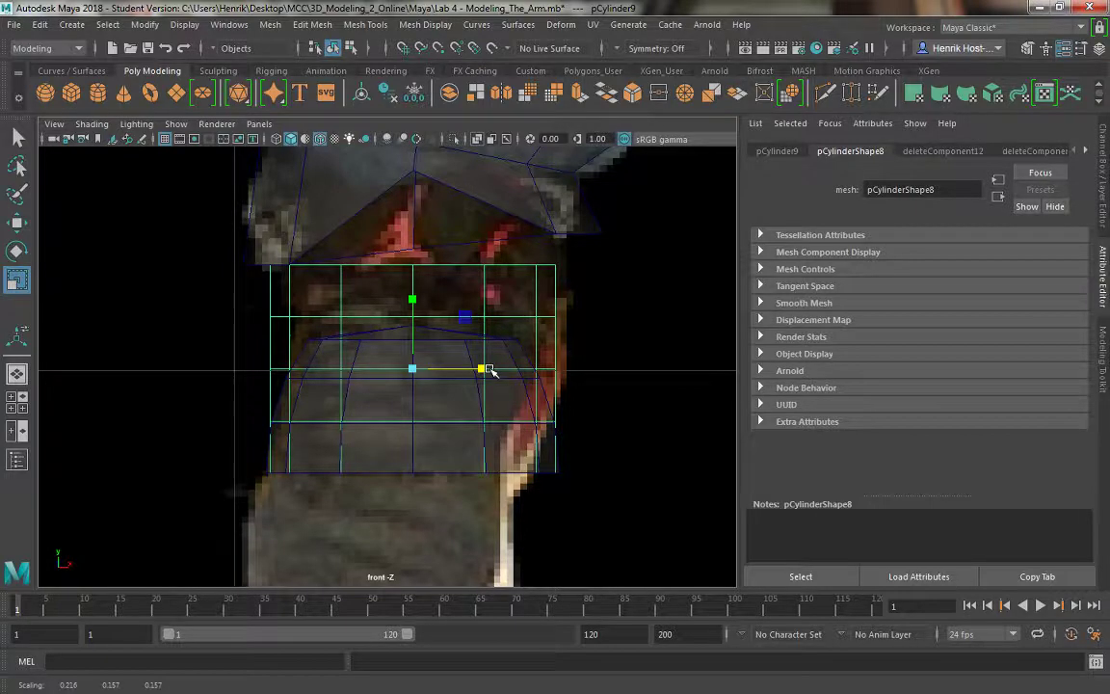
Turn on Wireframe on Shaded in the perspective view.
key(space)
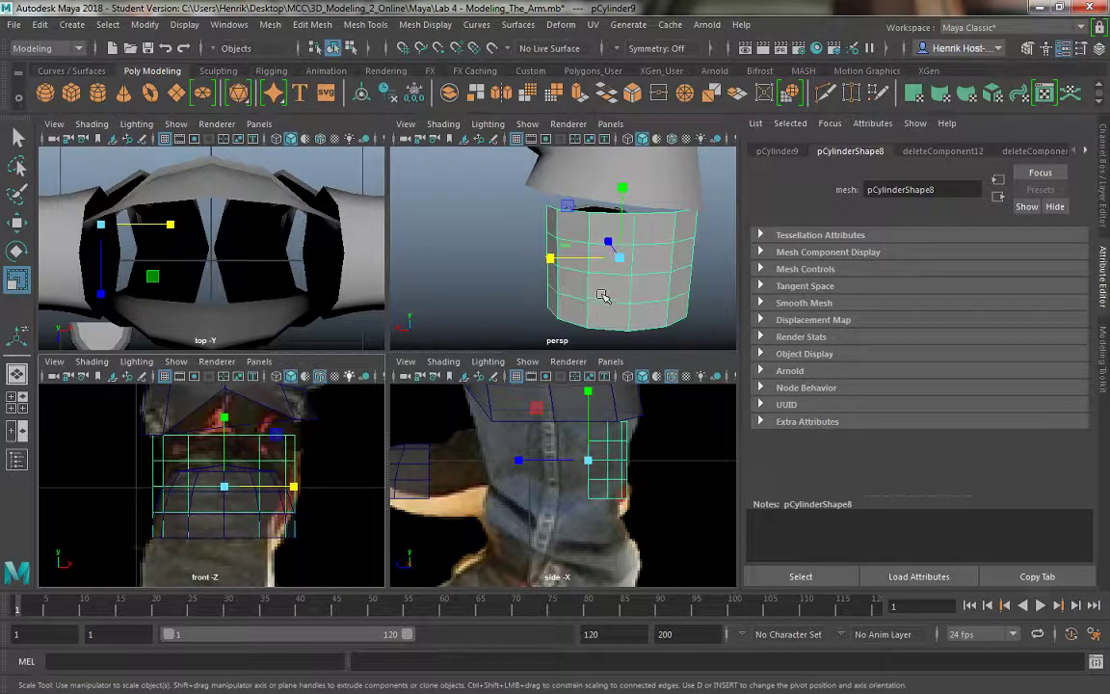
alt+drag(602, 296, 578, 260)
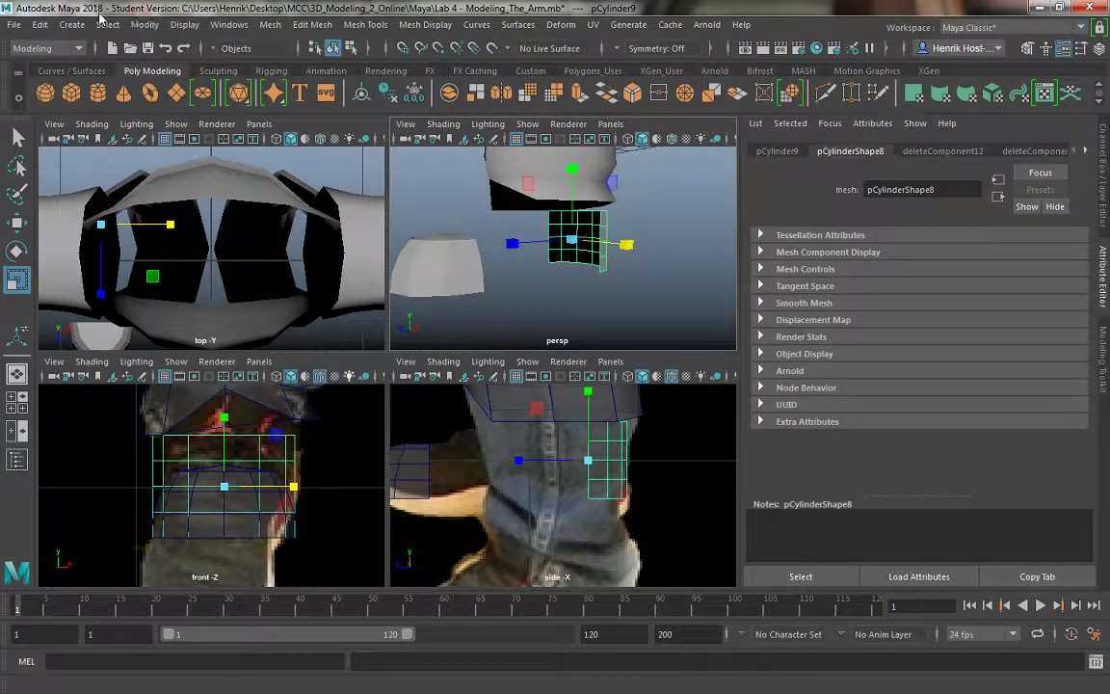
click(444, 124)
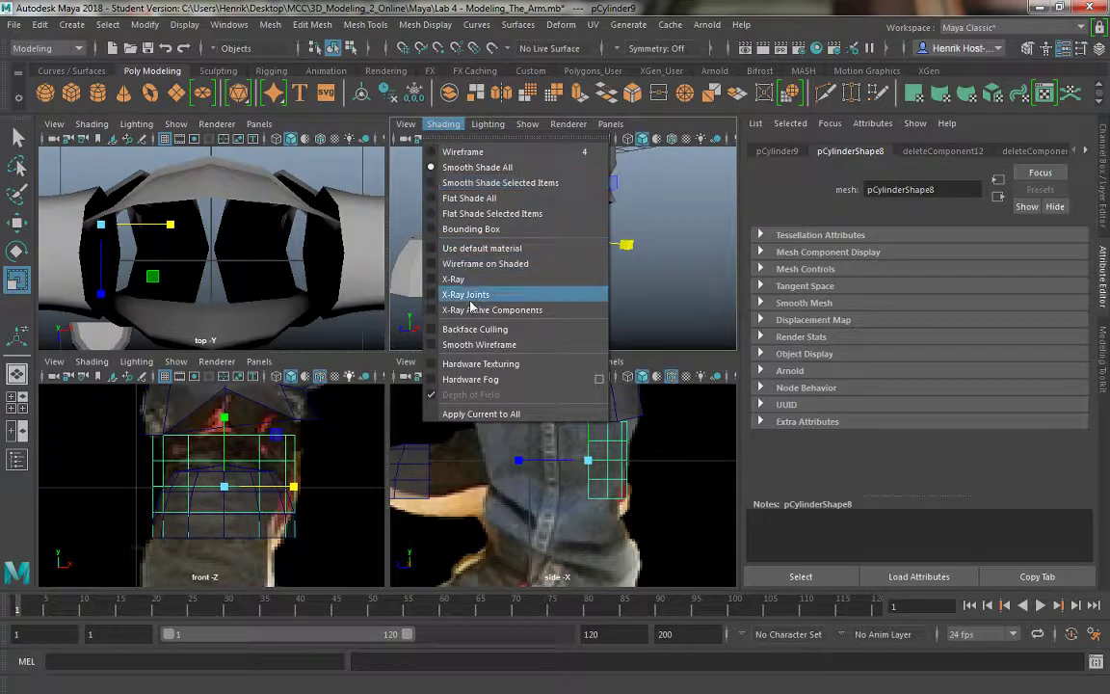
click(480, 264)
mouse_move(480, 264)
alt+mouse_down()
mouse_move(492, 231)
mouse_move(592, 268)
mouse_move(610, 287)
mouse_move(597, 273)
mouse_move(598, 306)
mouse_move(551, 289)
mouse_move(525, 255)
mouse_move(515, 265)
alt+mouse_up()
scroll(598, 306, up, 3)
click(429, 232)
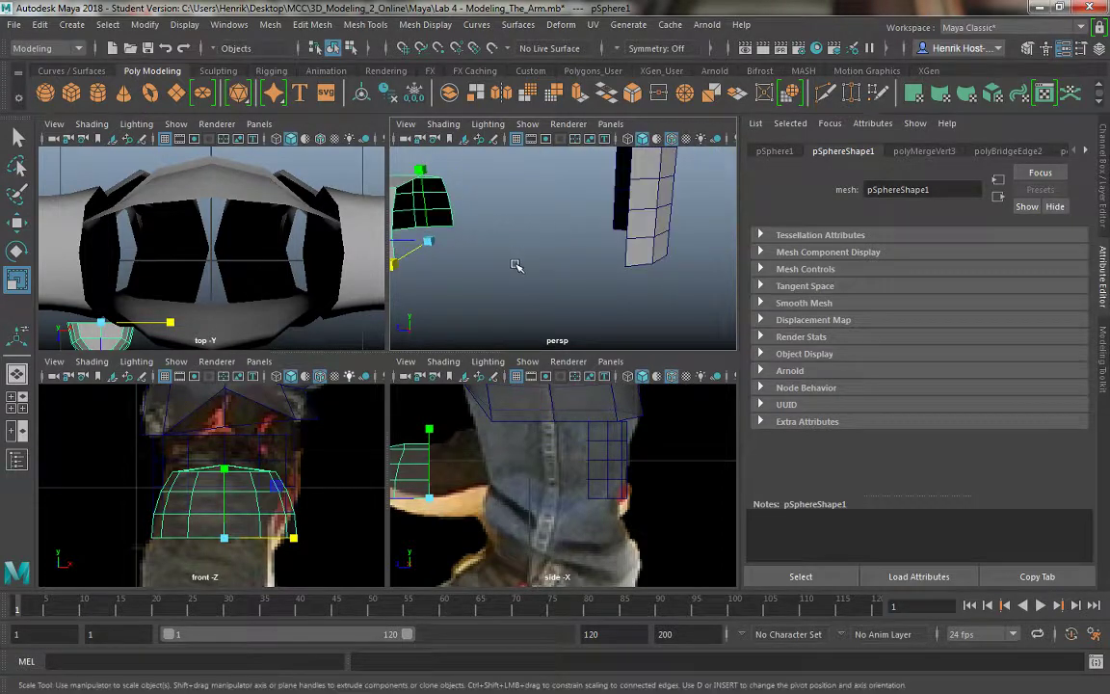
click(624, 252)
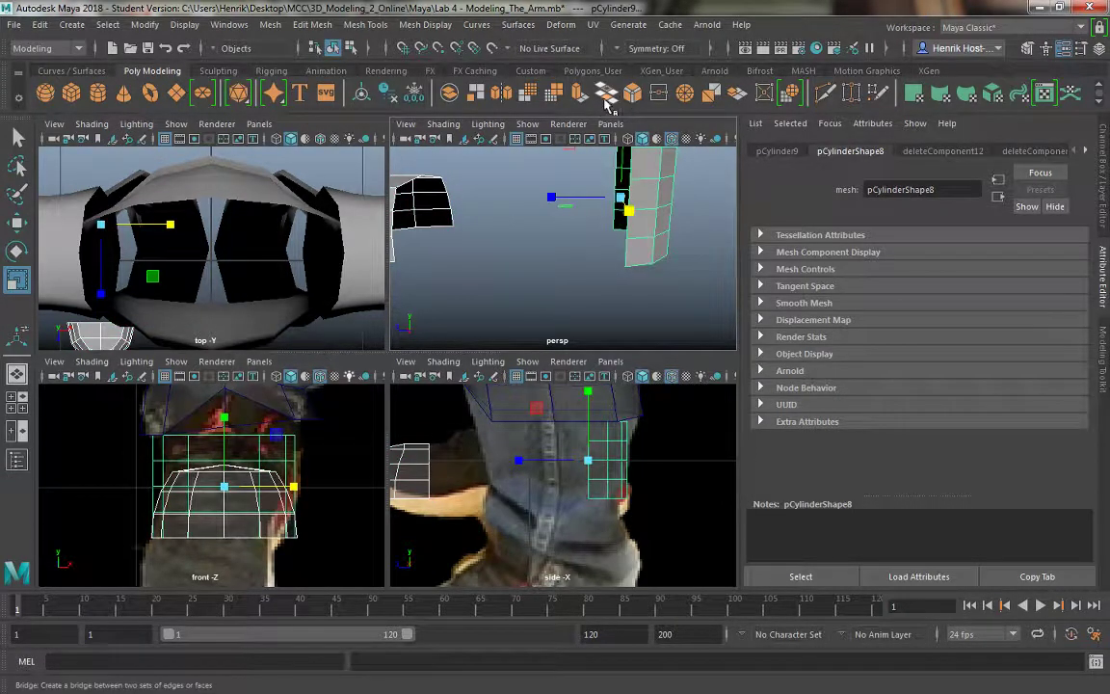
click(557, 250)
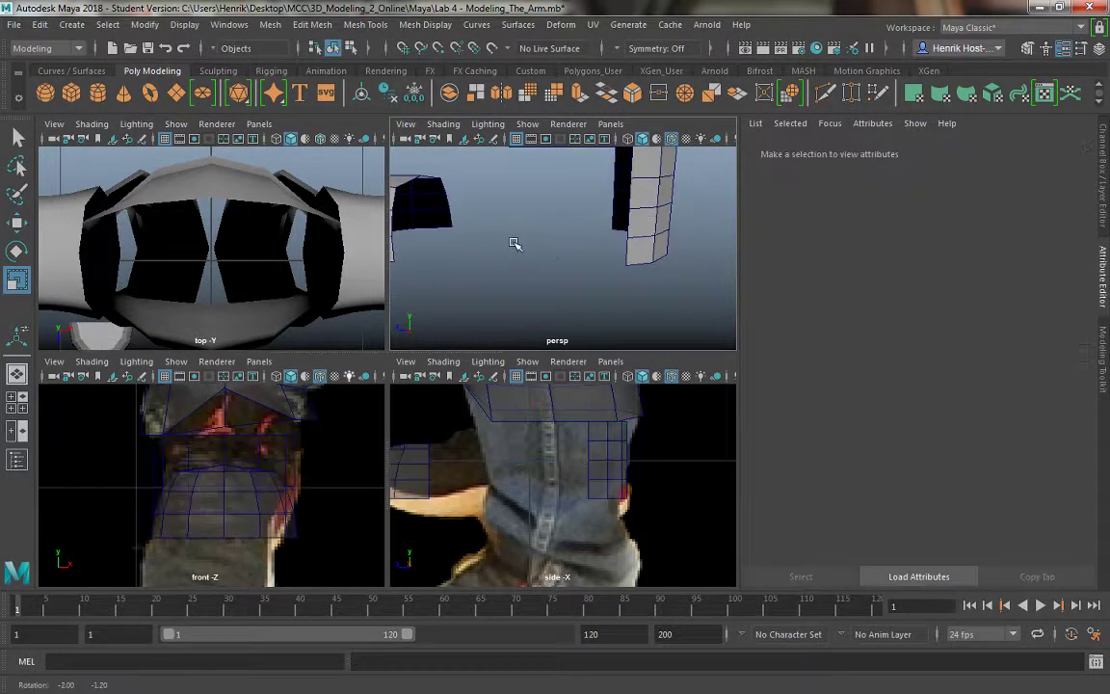
alt+drag(515, 241, 492, 230)
click(418, 184)
shift+click(622, 223)
click(559, 219)
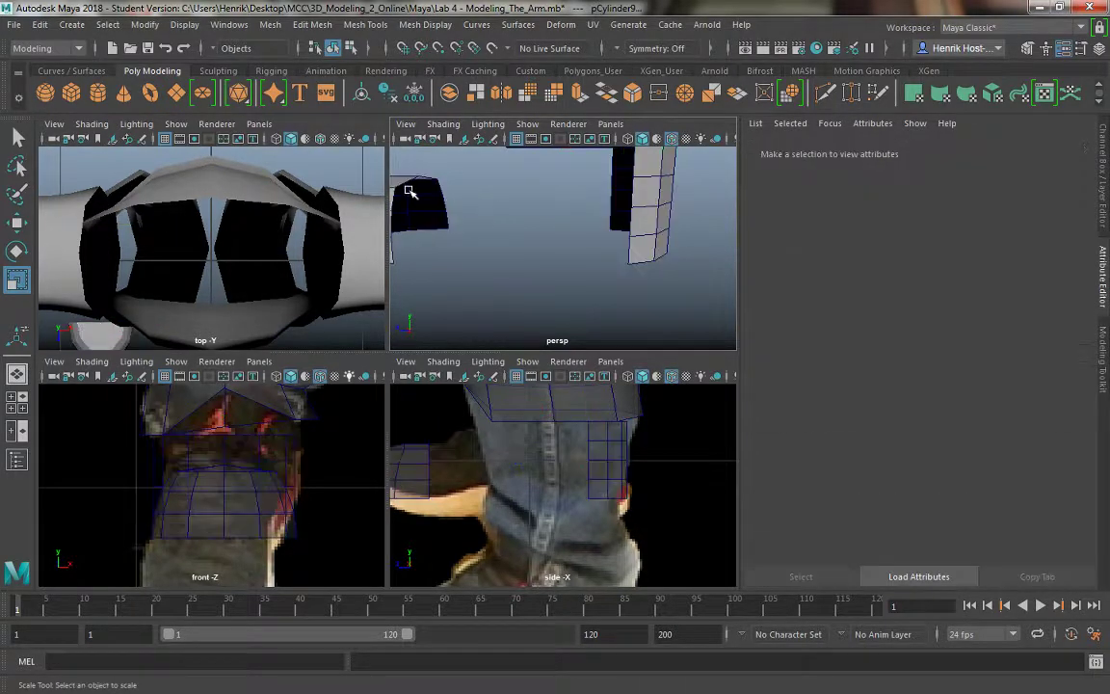
Combine the toe section and the half-cylinder heel into one mesh.
click(422, 200)
shift+click(663, 214)
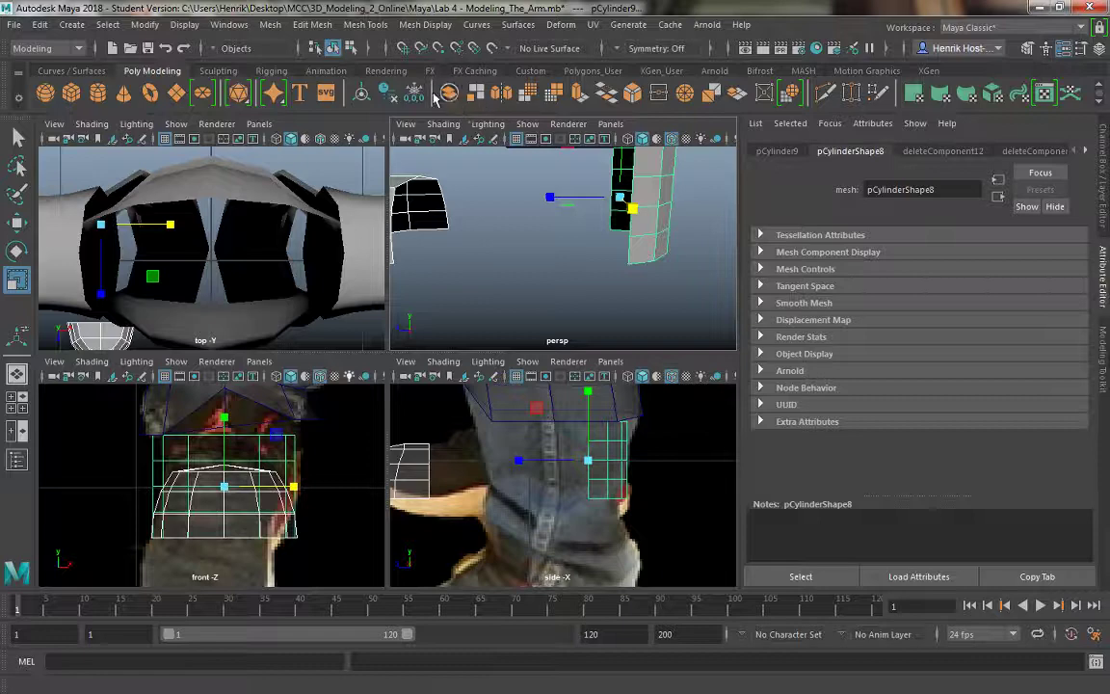
click(274, 25)
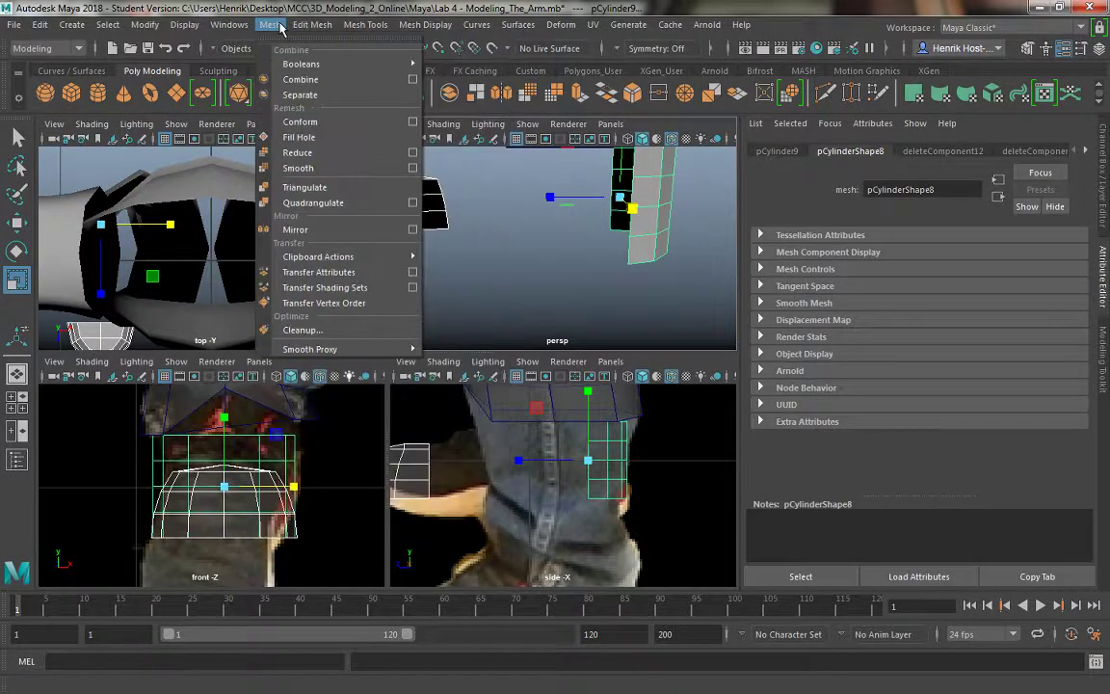
click(301, 78)
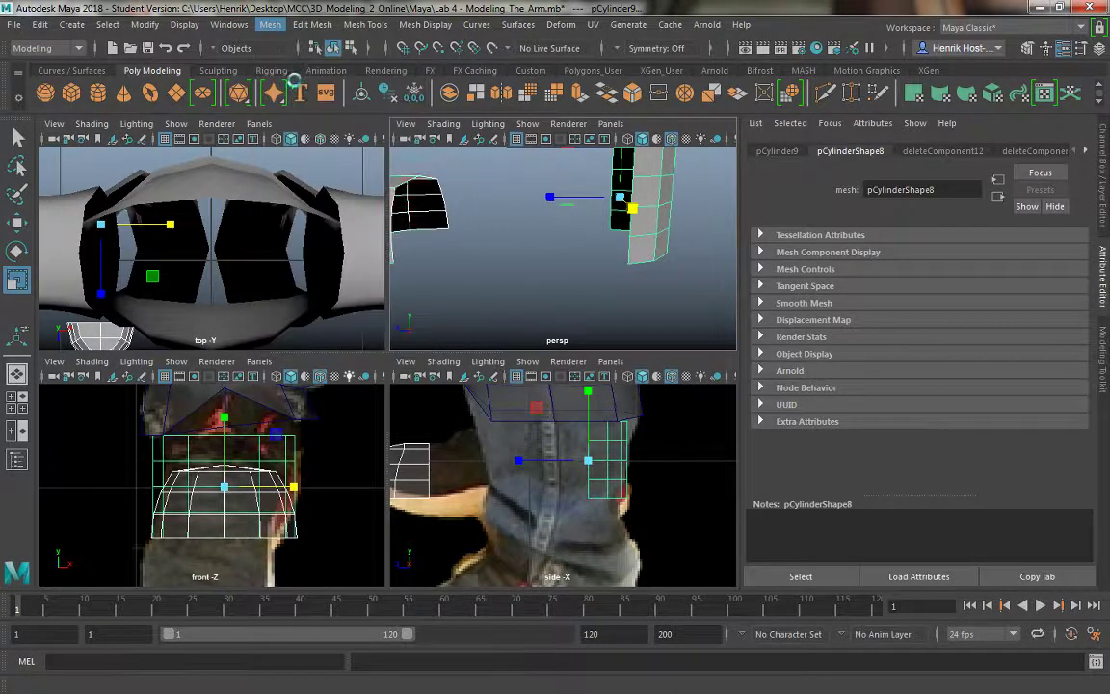
click(555, 248)
key(ctrl+z)
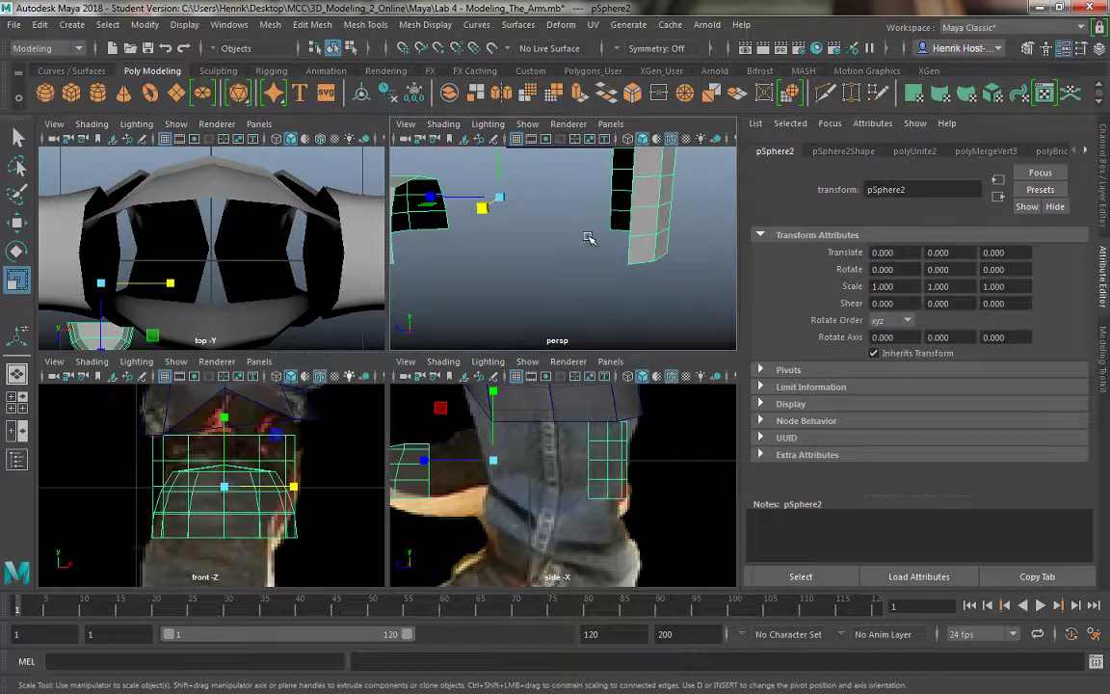
Bridge the lowest open side edge of the heel to the matching lowest edge of the toe section.
alt+drag(626, 178, 646, 205)
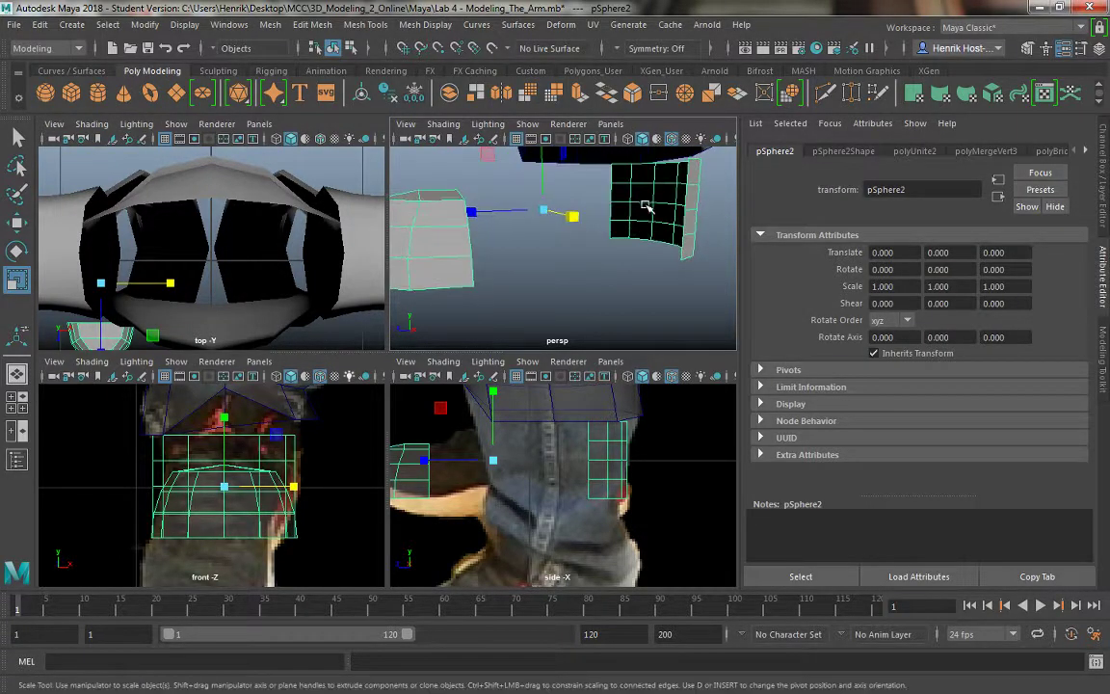
right_click(645, 205)
right_drag(646, 206, 649, 178)
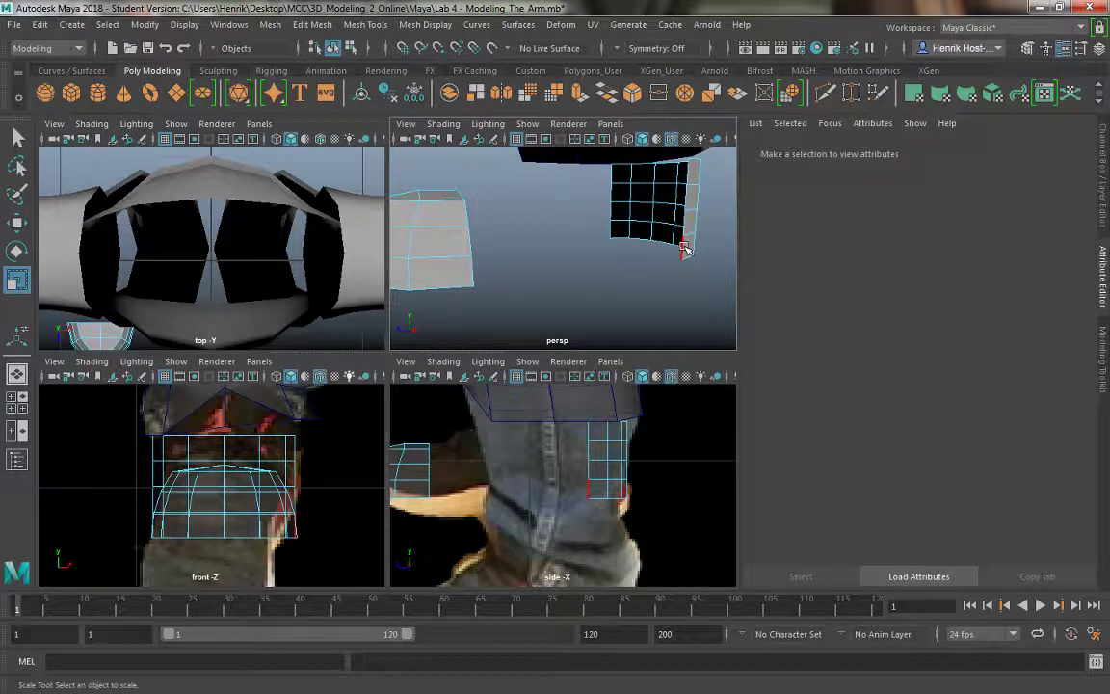
right_drag(641, 210, 640, 154)
click(681, 247)
alt+middle_drag(681, 246, 585, 236)
click(563, 214)
scroll(664, 268, up, 8)
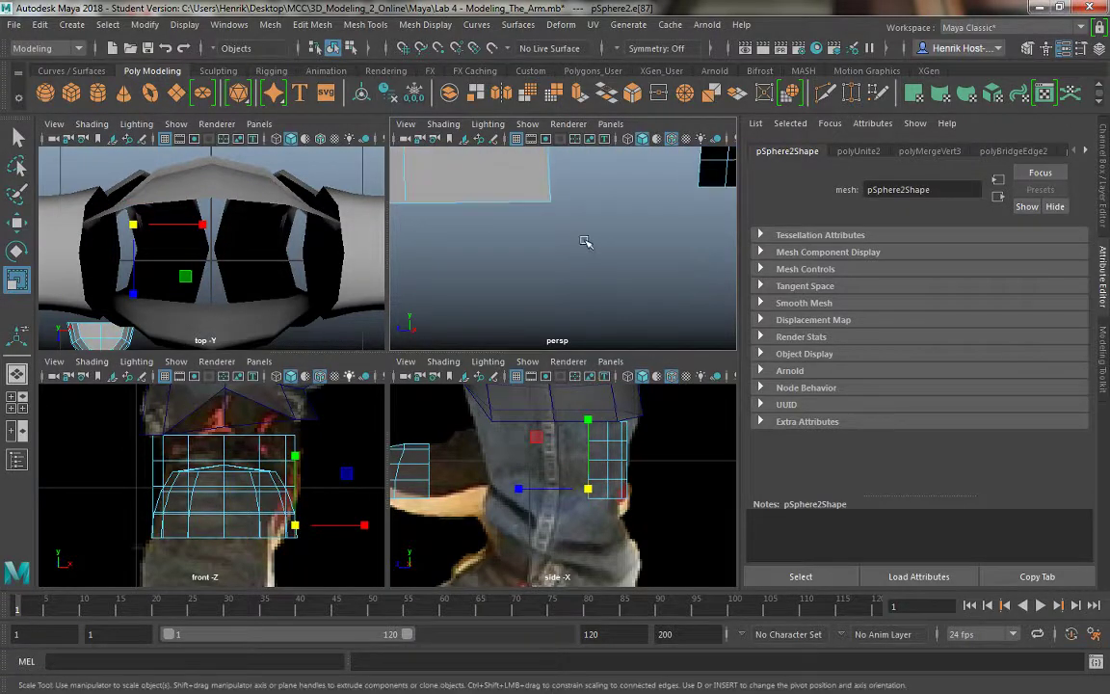
click(558, 282)
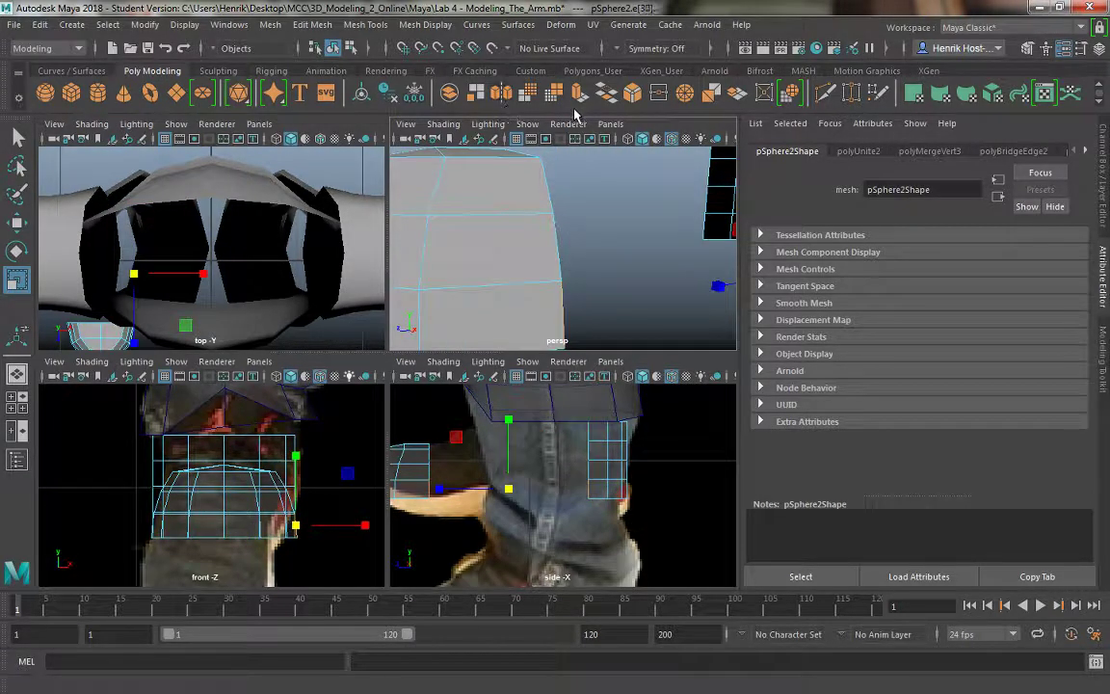
click(604, 96)
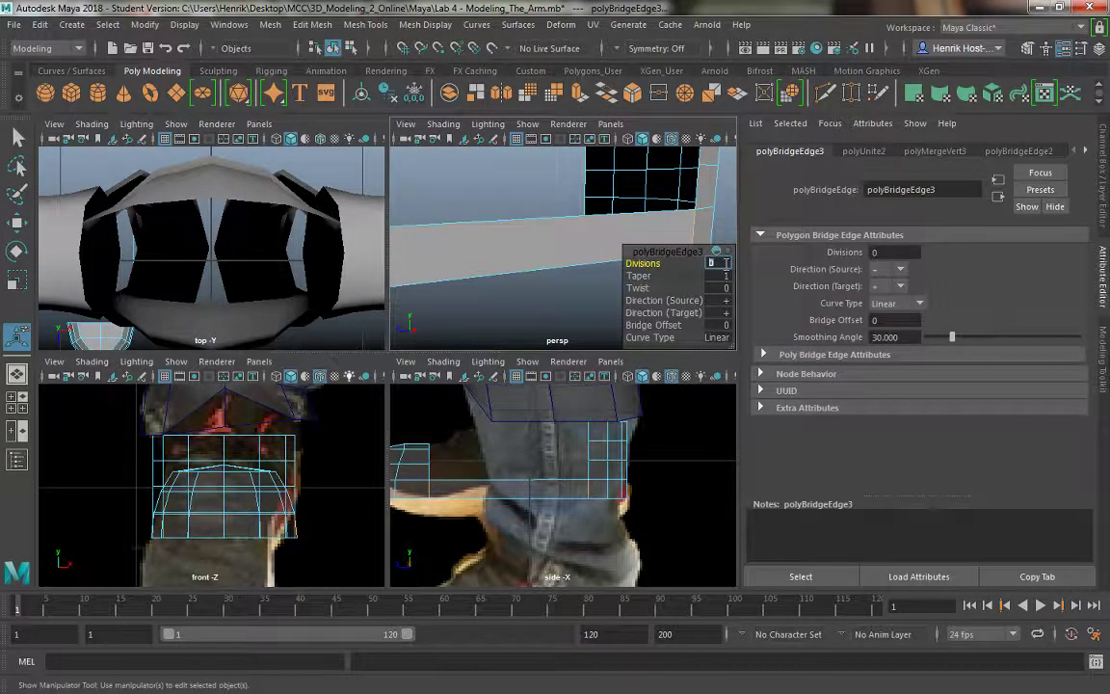
Set the divisions of the lowest bridge strip to 3.
alt+right_drag(628, 232, 584, 182)
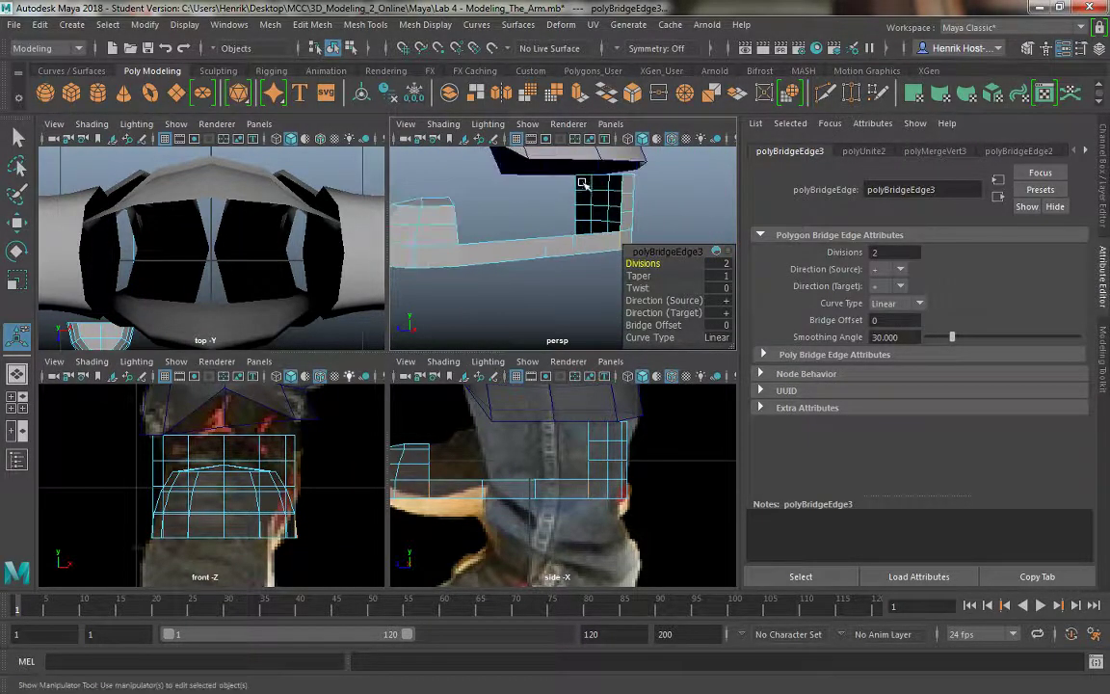
click(716, 262)
alt+drag(542, 247, 493, 253)
Bridge the second-lowest side edges of the toe section and heel above the first strip, using 3 divisions.
click(582, 221)
alt+drag(581, 220, 518, 214)
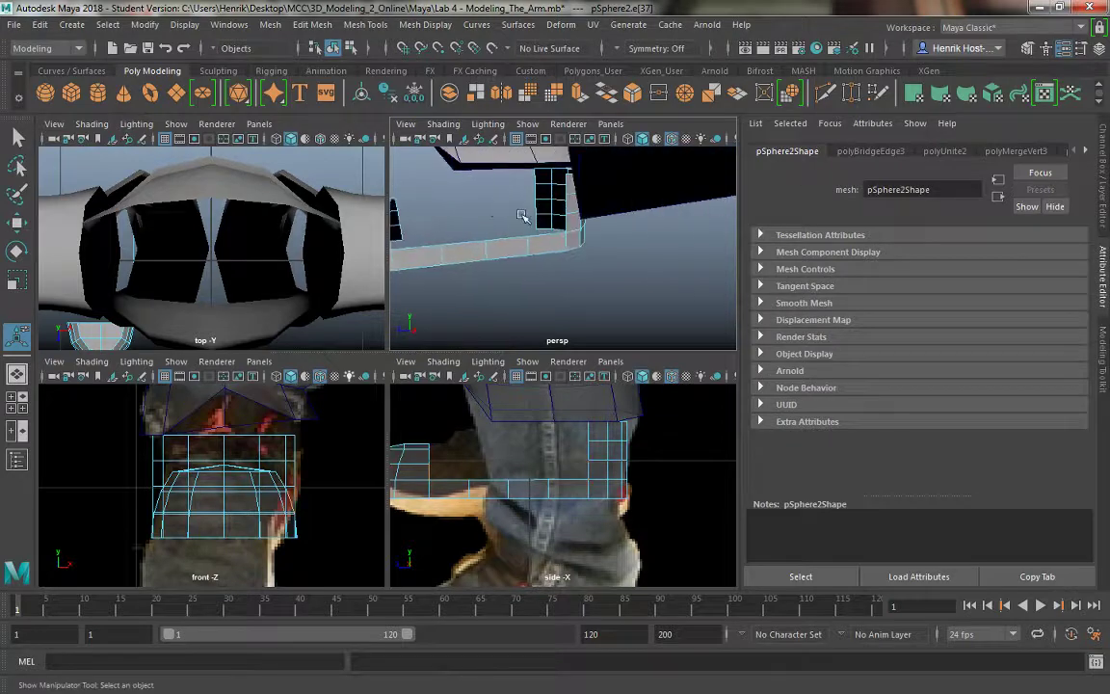
shift+click(572, 230)
key(g)
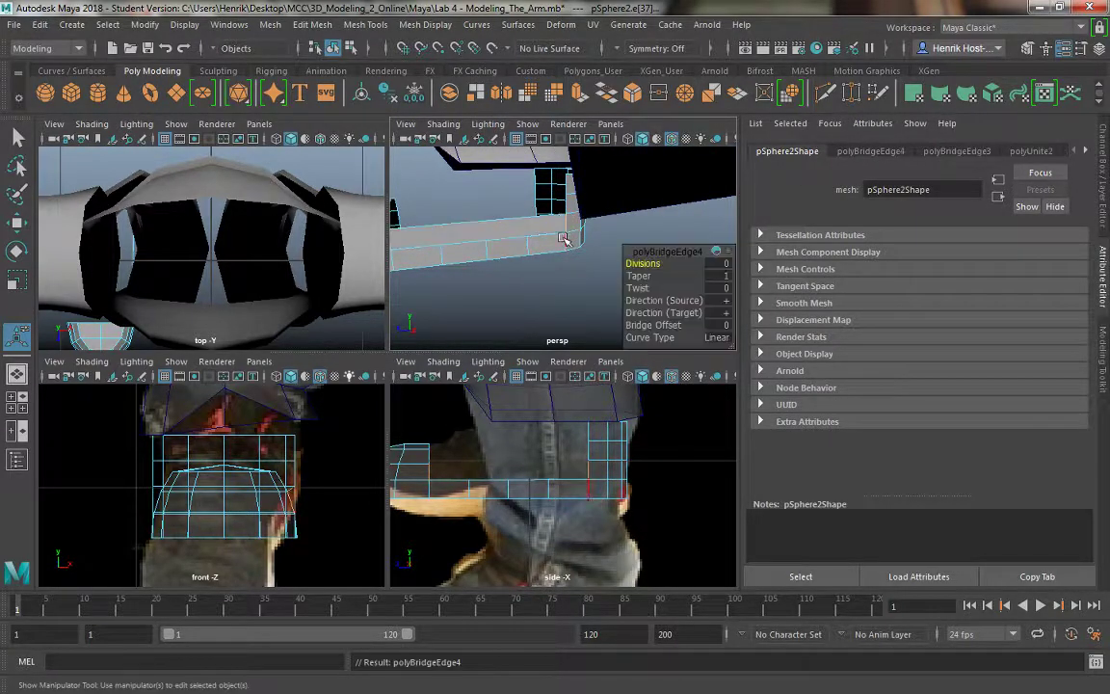
click(717, 266)
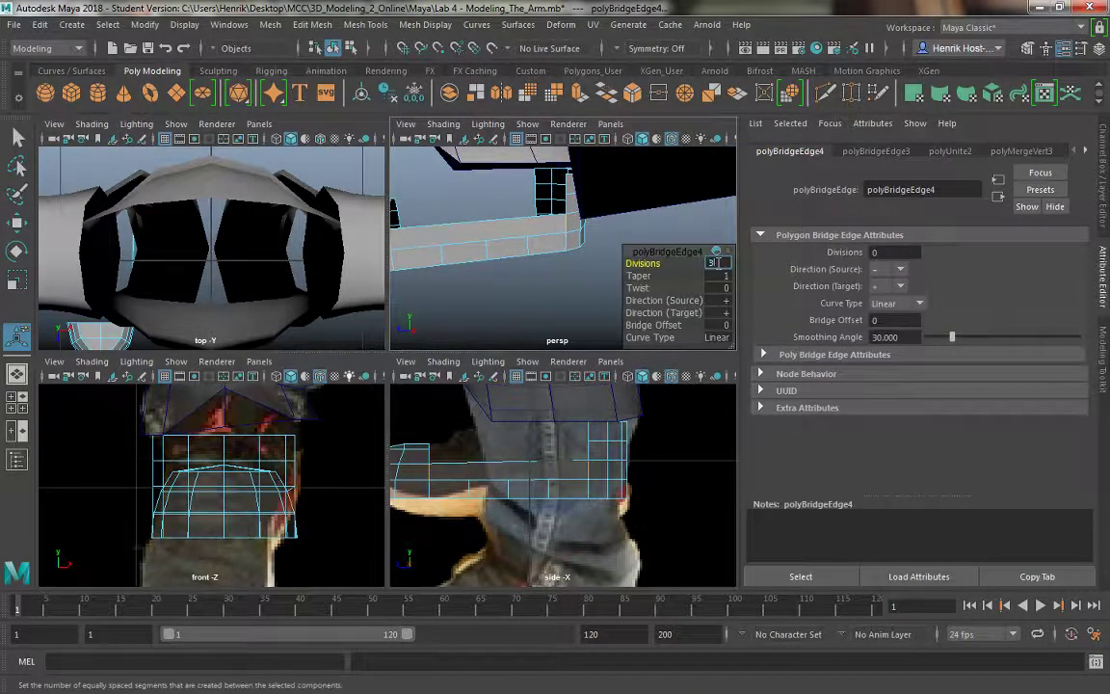
Test whether the vertices along the seam between the two side strips are joined by moving one, and undo the move.
alt+drag(485, 253, 547, 248)
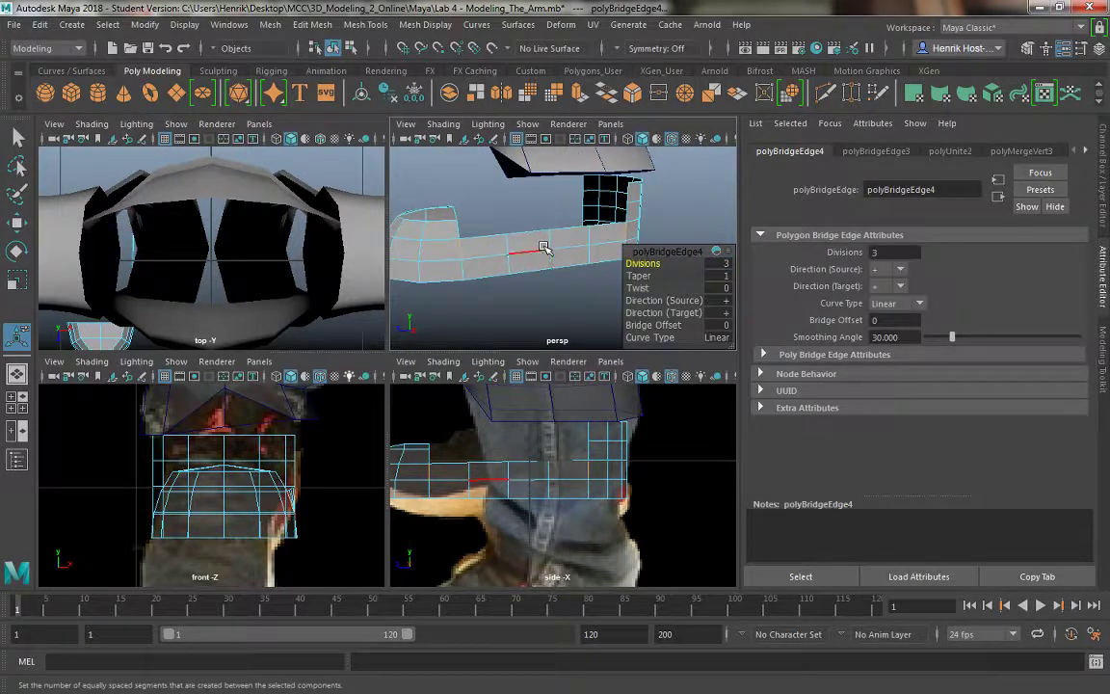
right_drag(543, 234, 500, 238)
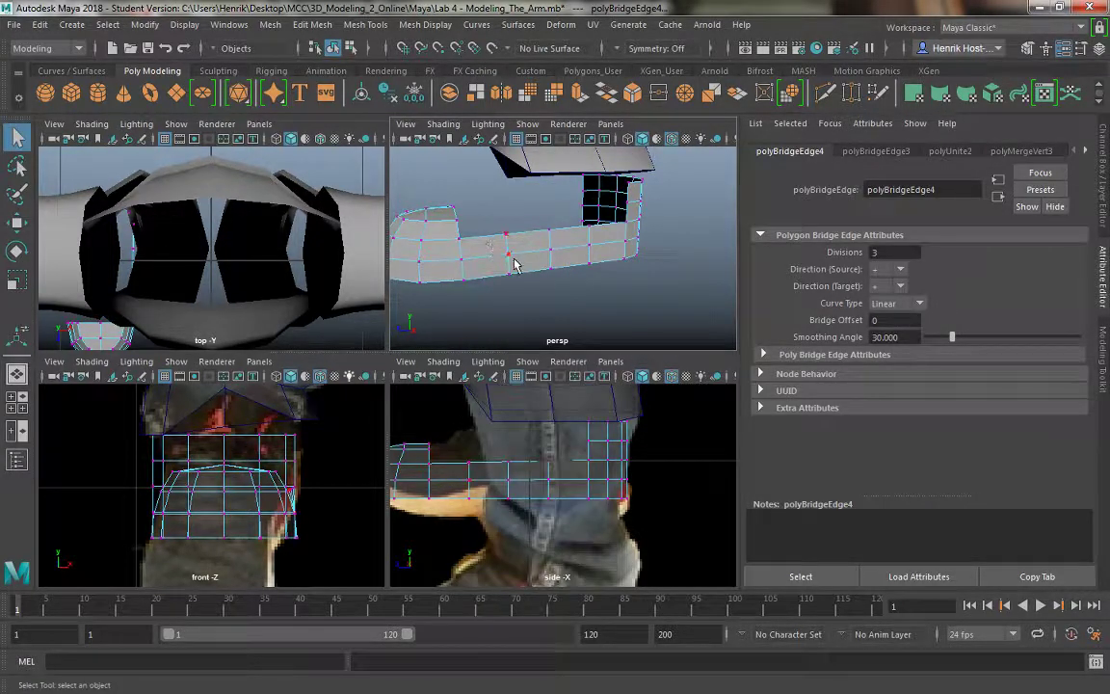
shift+click(586, 241)
alt+drag(585, 242, 496, 241)
key(ctrl+z)
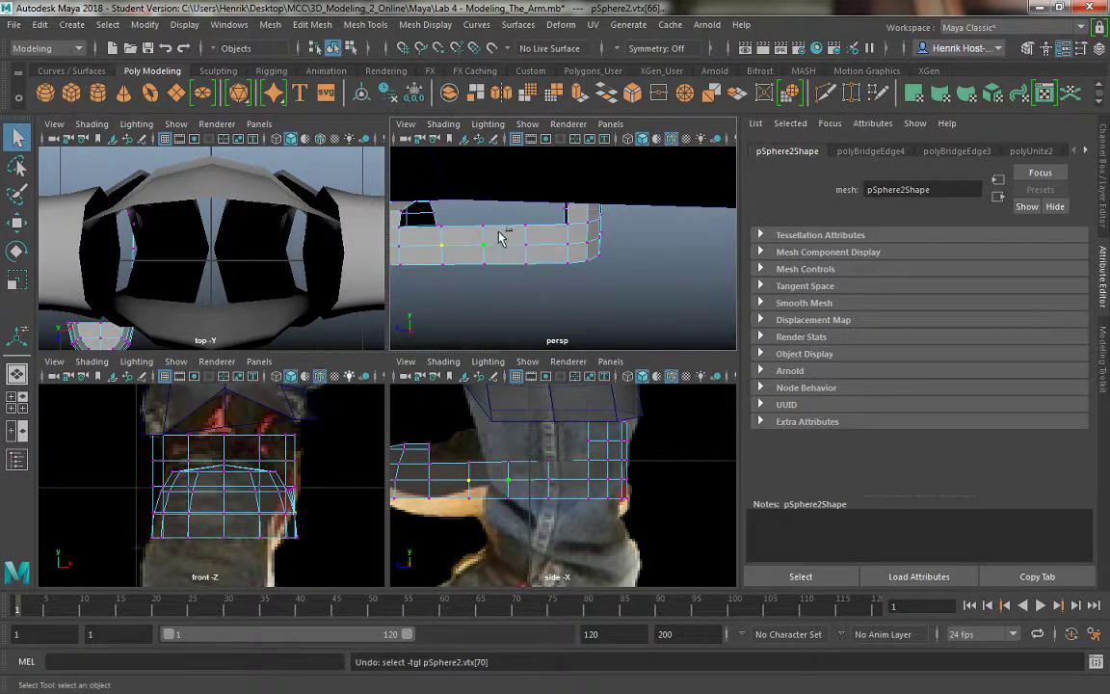
scroll(500, 238, up, 5)
key(w)
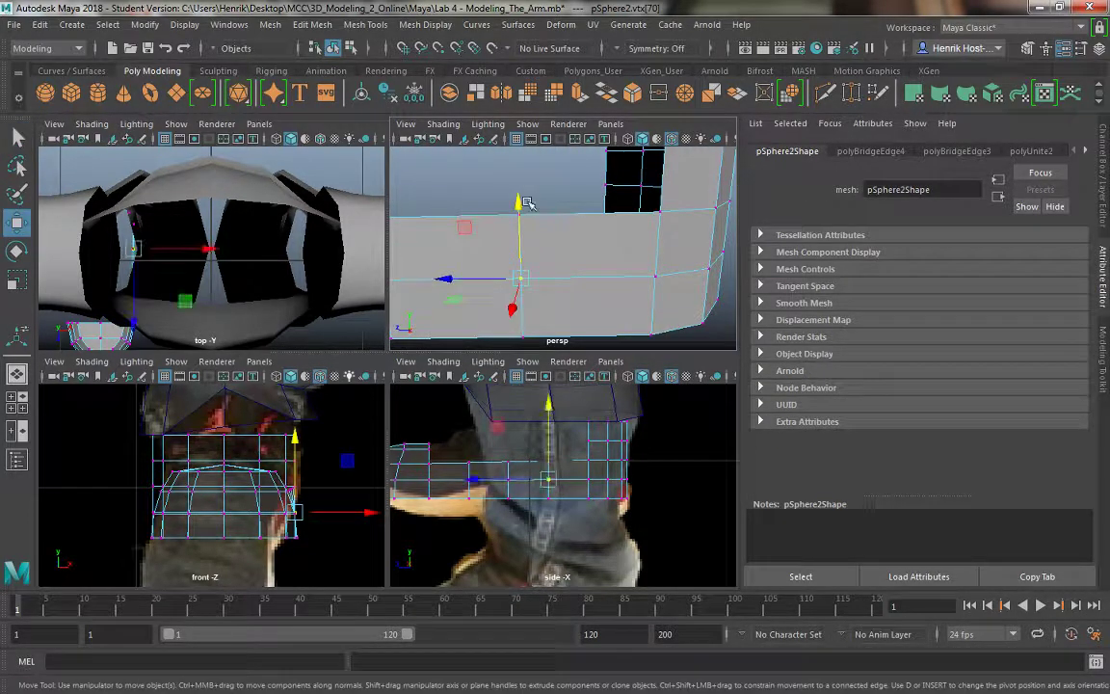
drag(516, 203, 541, 265)
key(ctrl+z)
Merge the overlapping vertices along the heel half and middle of the seam between the two side strips.
shift+right_click(536, 279)
click(535, 145)
scroll(539, 256, up, 3)
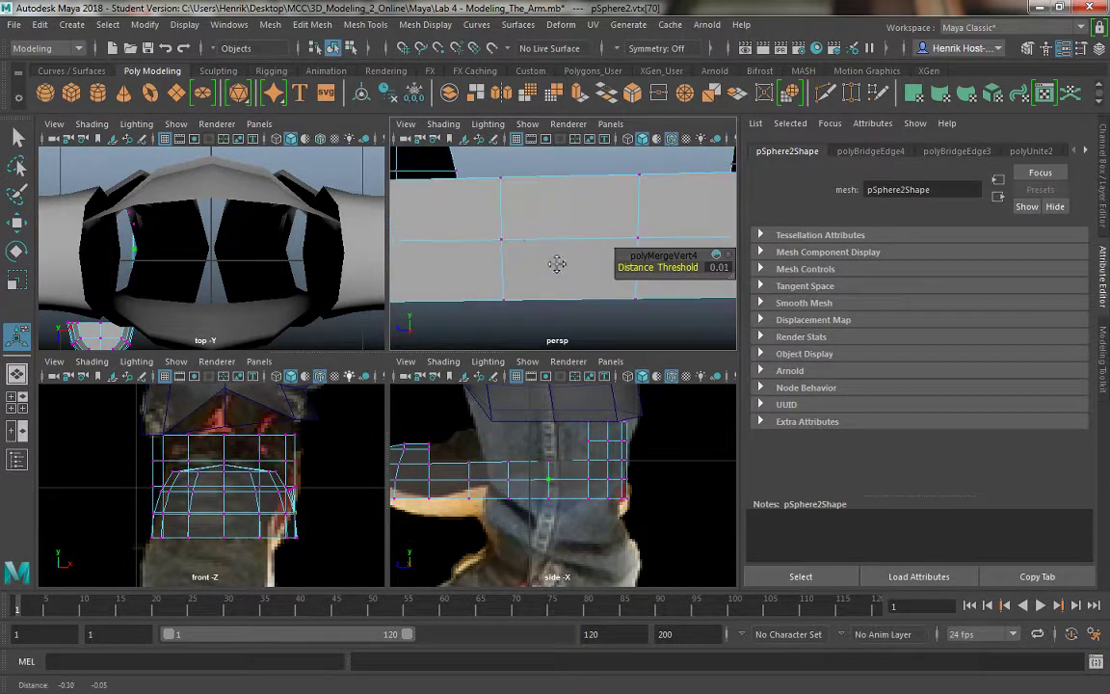
click(526, 260)
drag(617, 222, 651, 260)
key(g)
drag(484, 222, 517, 249)
key(g)
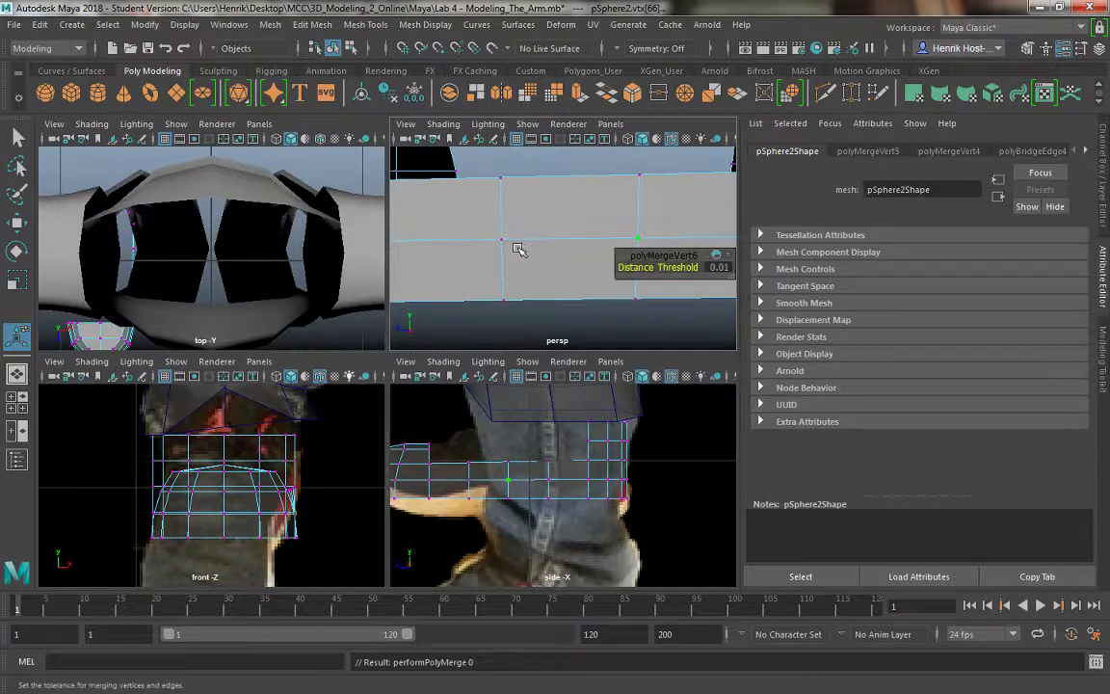
Merge the remaining overlapping seam vertices towards the toe section and at the ends of the strips.
alt+middle_drag(486, 265, 580, 268)
scroll(539, 265, up, 5)
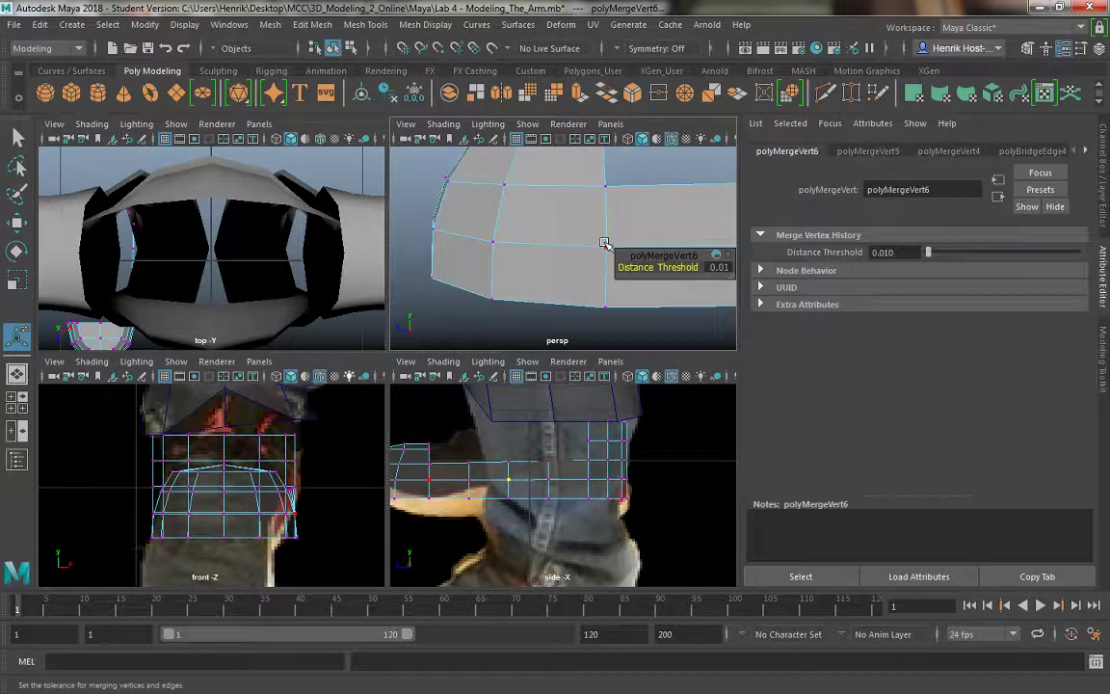
drag(474, 240, 502, 265)
key(g)
alt+middle_drag(503, 265, 543, 277)
mouse_move(542, 274)
mouse_down()
mouse_move(539, 222)
mouse_move(520, 303)
mouse_move(512, 290)
mouse_move(626, 275)
mouse_move(559, 242)
mouse_move(525, 279)
mouse_up()
key(g)
Bridge the third side edge of the toe section to the matching heel edge above the joined strips, using 3 divisions.
right_click(496, 233)
click(496, 192)
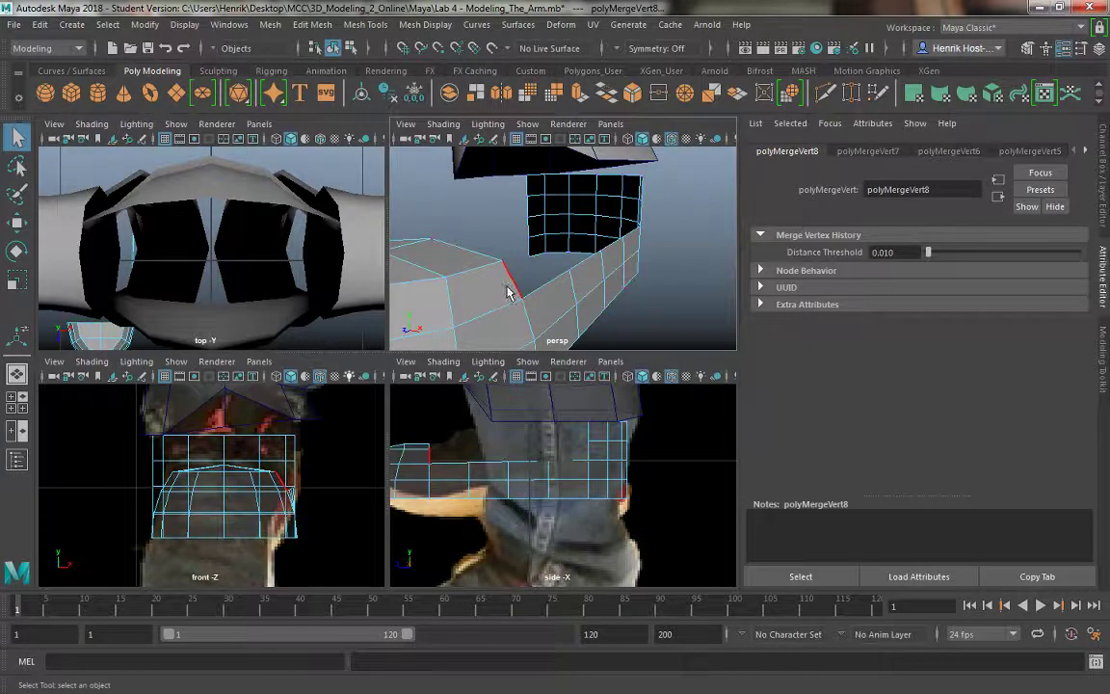
click(631, 242)
alt+drag(631, 243, 542, 248)
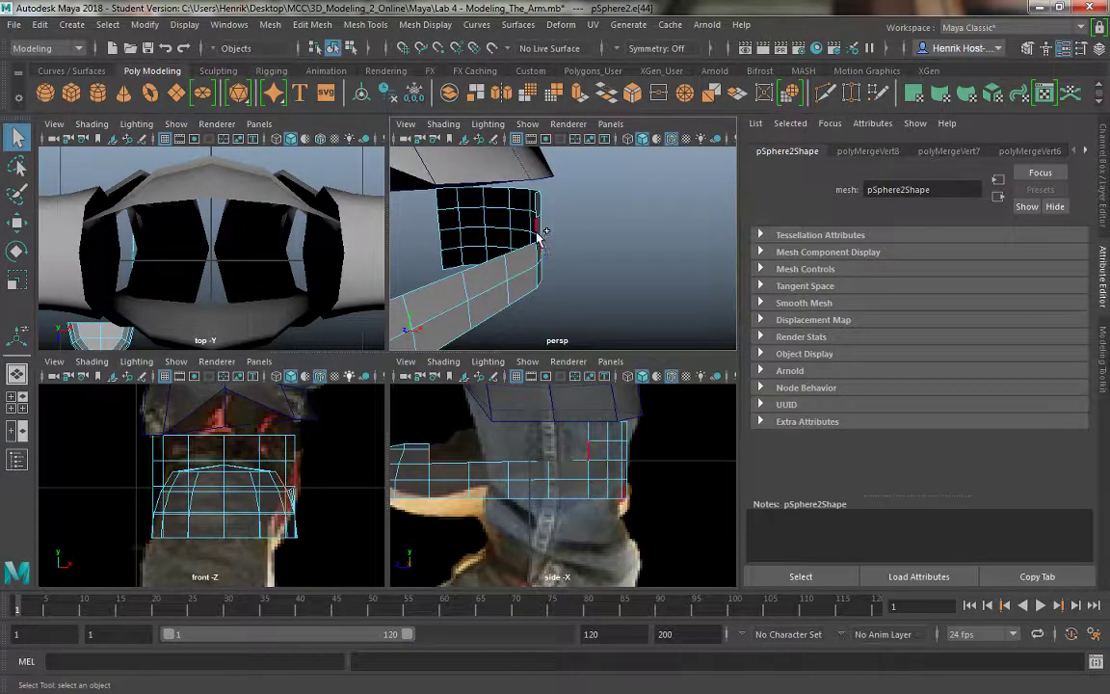
click(609, 100)
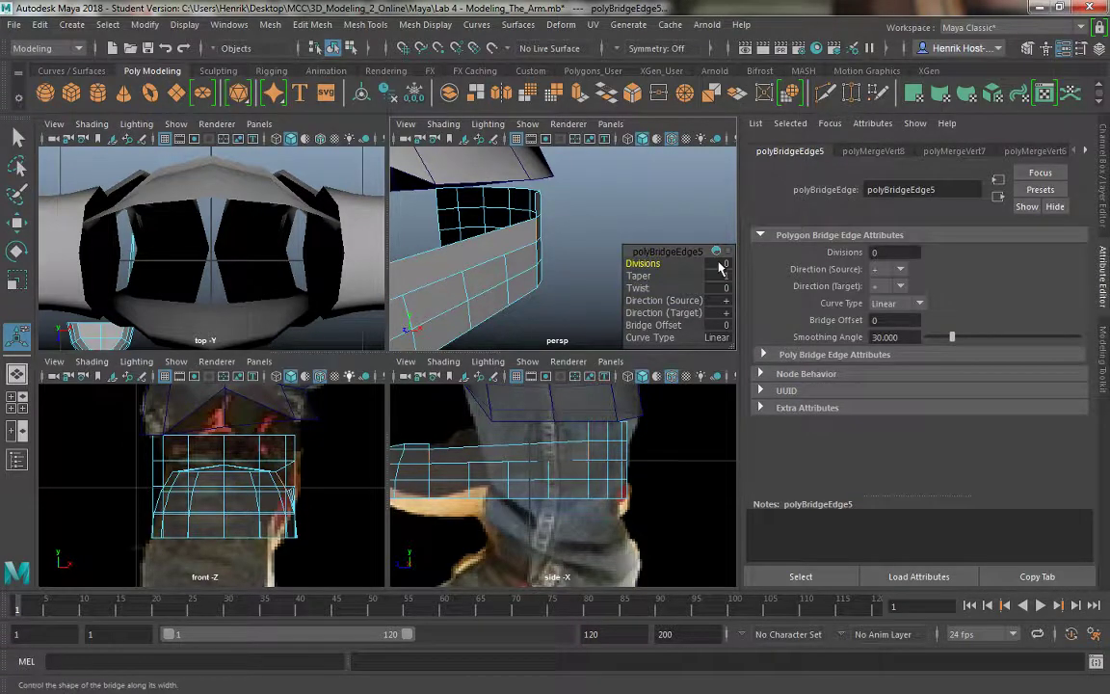
click(722, 264)
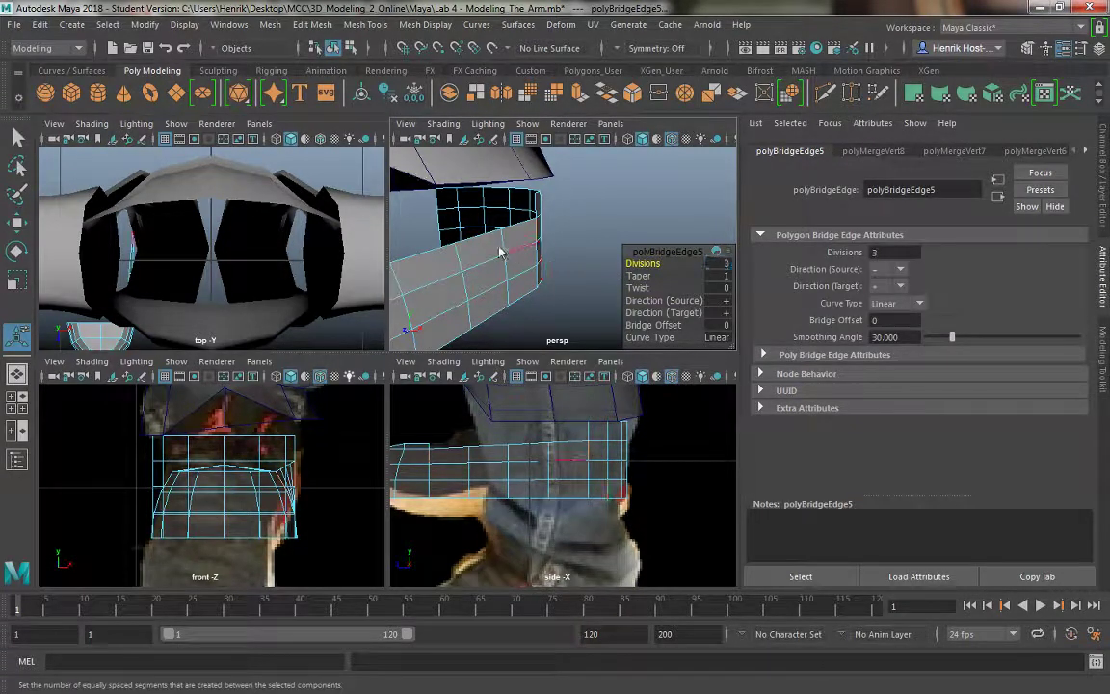
Merge the overlapping vertices along the seam between the second and third side strips.
right_drag(512, 233, 472, 250)
key(q)
alt+drag(474, 254, 462, 279)
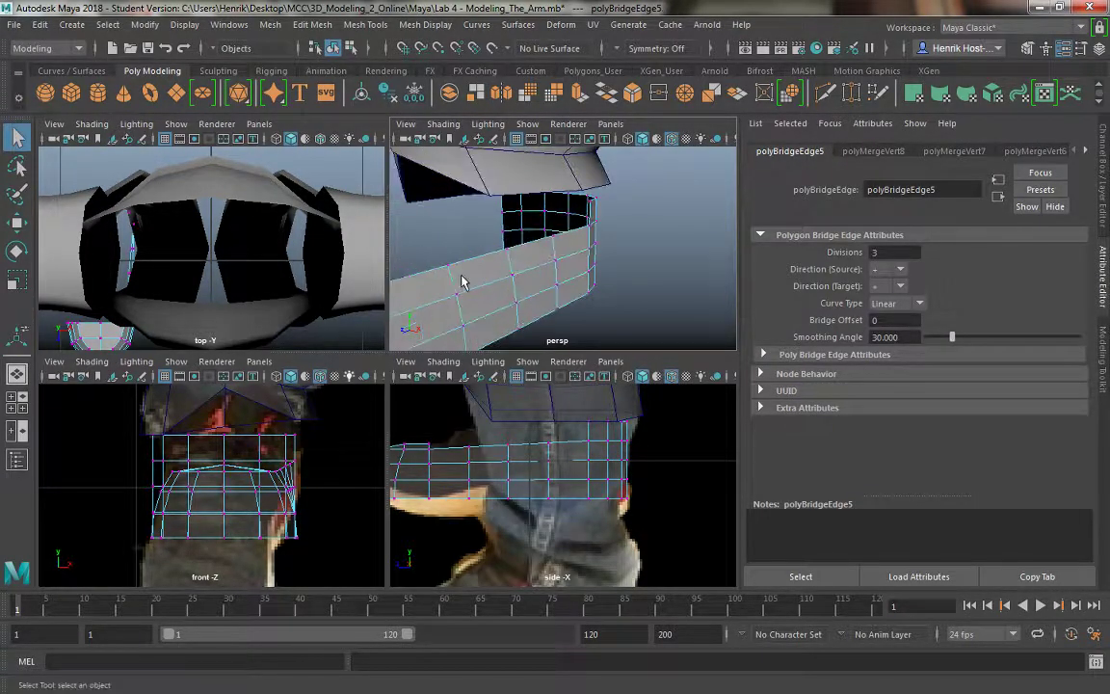
click(462, 300)
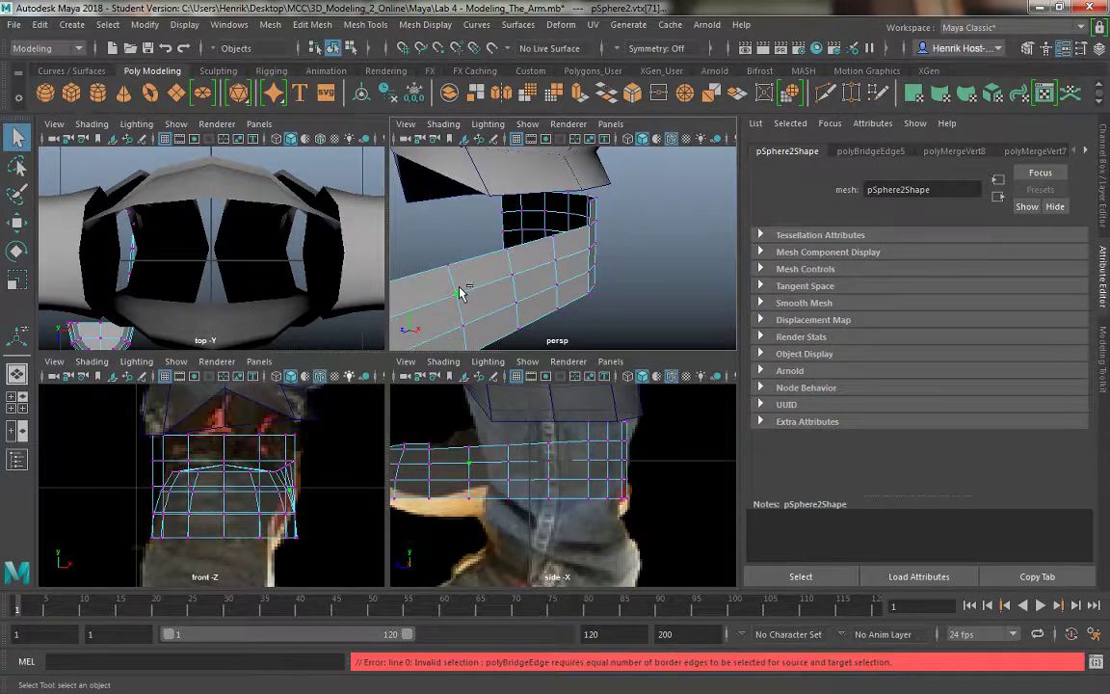
shift+right_drag(462, 294, 521, 207)
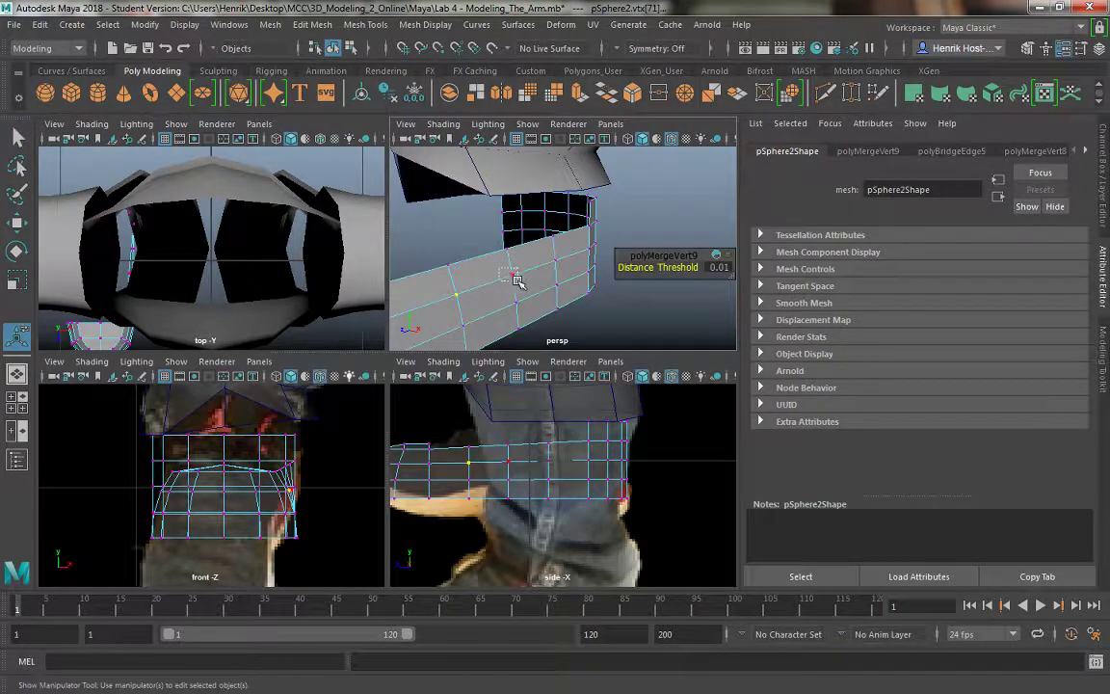
key(g)
drag(518, 280, 419, 252)
drag(527, 246, 552, 265)
key(g)
Bridge all three open side edges of the toe section and heel on the opposite side at once, using 3 divisions.
alt+drag(468, 253, 526, 280)
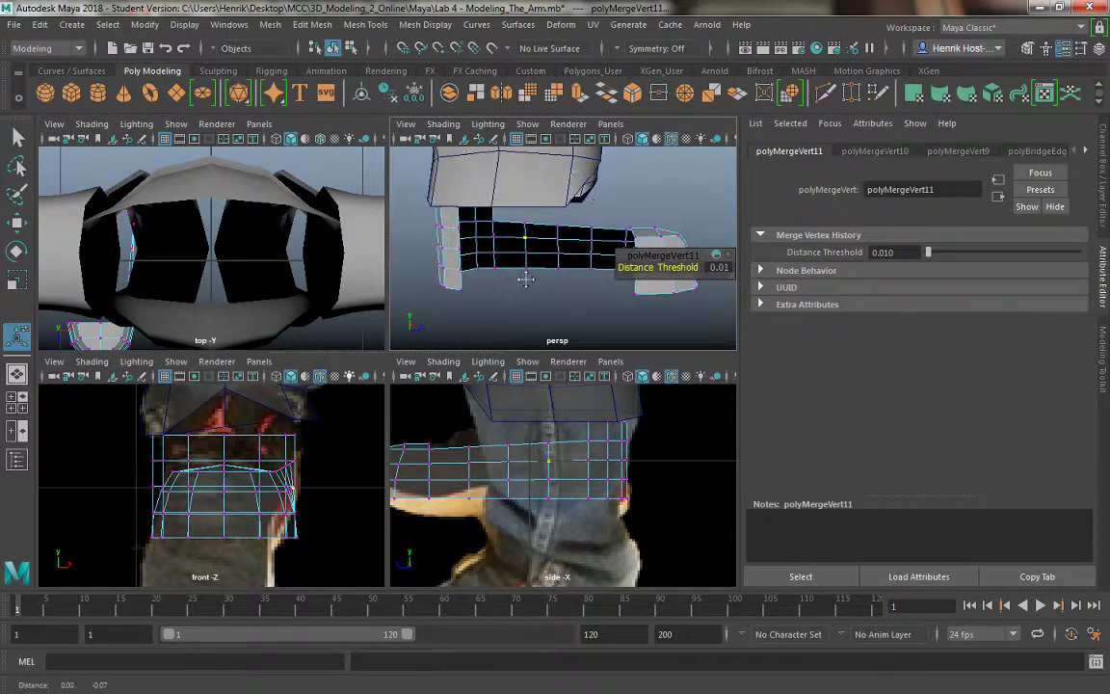
alt+middle_drag(525, 280, 495, 260)
right_drag(610, 198, 613, 152)
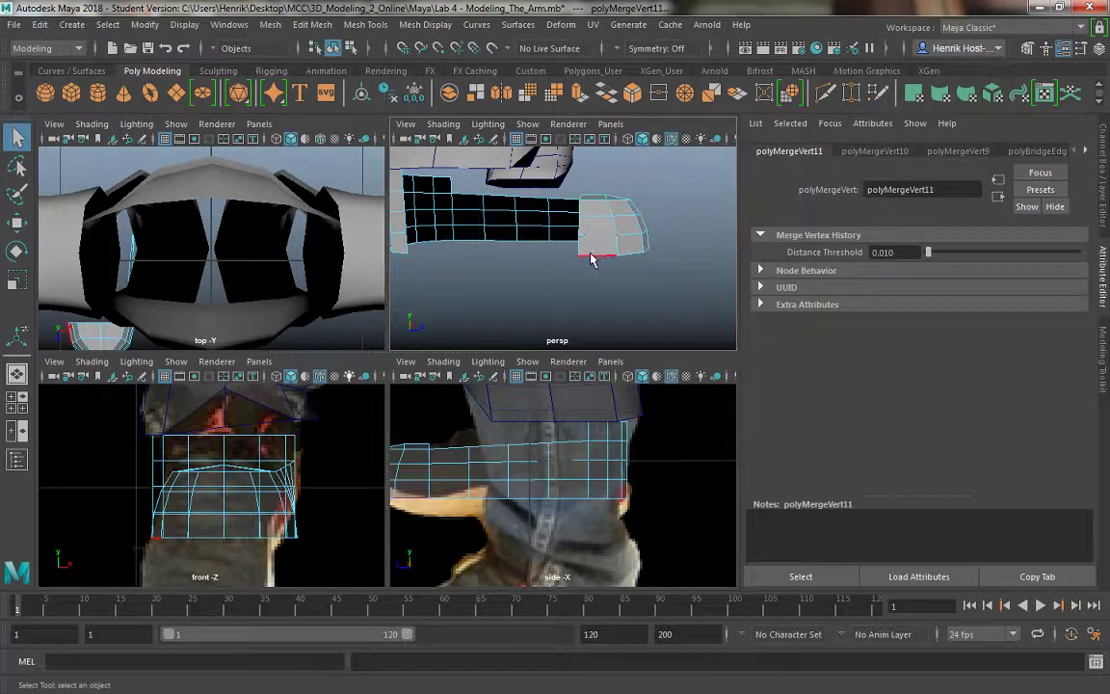
click(440, 242)
alt+drag(440, 242, 529, 283)
alt+drag(608, 298, 556, 302)
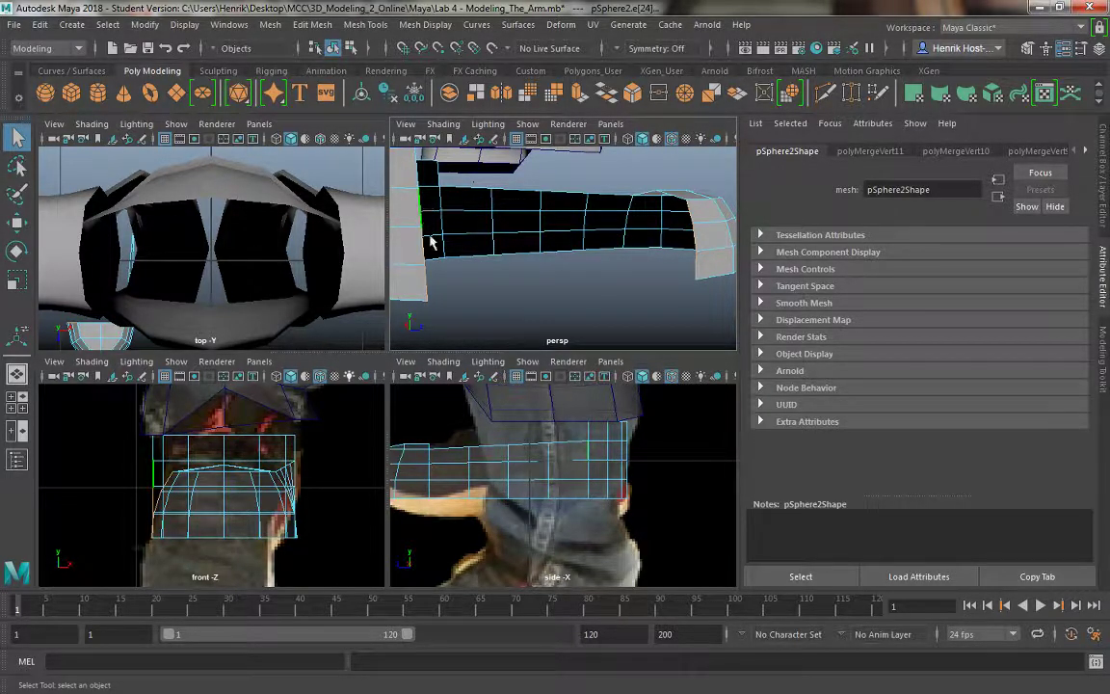
click(609, 99)
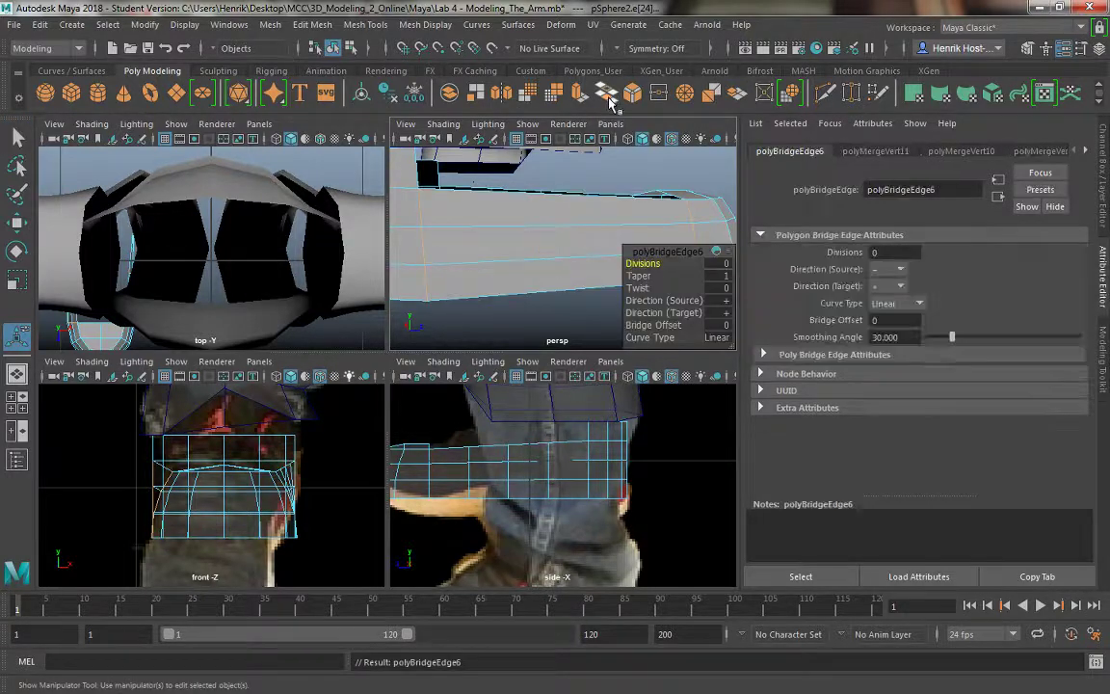
click(725, 266)
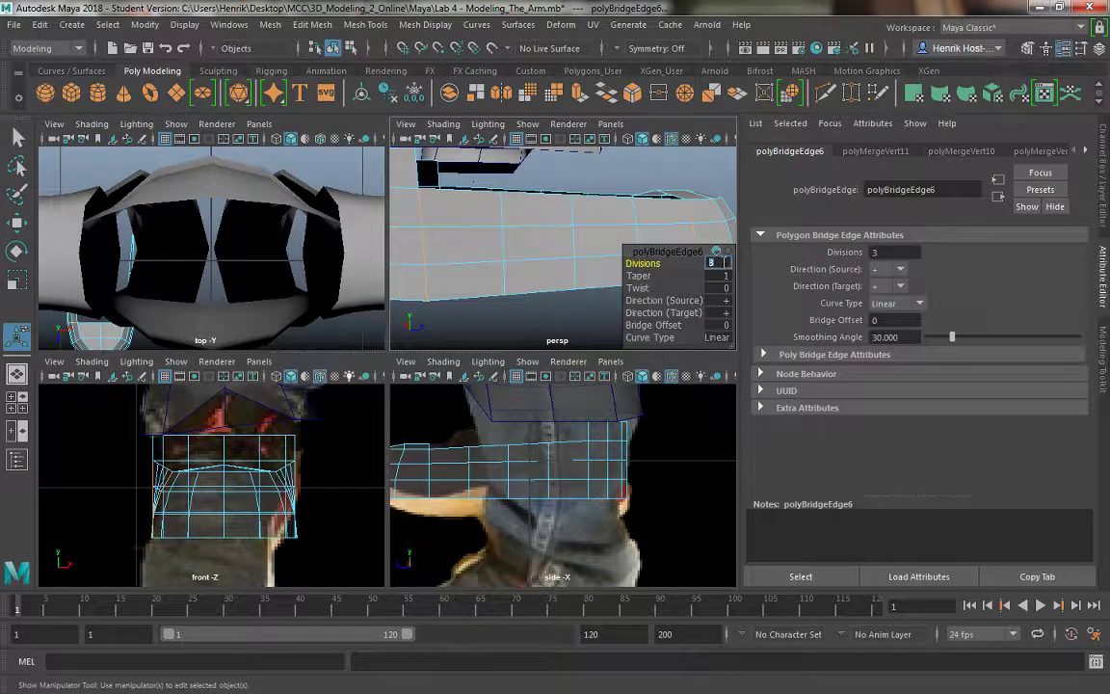
Test the seam vertices of the newly bridged side by moving individual vertices, and undo each move.
alt+drag(444, 208, 502, 223)
right_drag(511, 233, 474, 232)
mouse_move(518, 280)
alt+mouse_down()
mouse_move(528, 308)
mouse_move(500, 278)
alt+mouse_up()
click(521, 279)
click(490, 277)
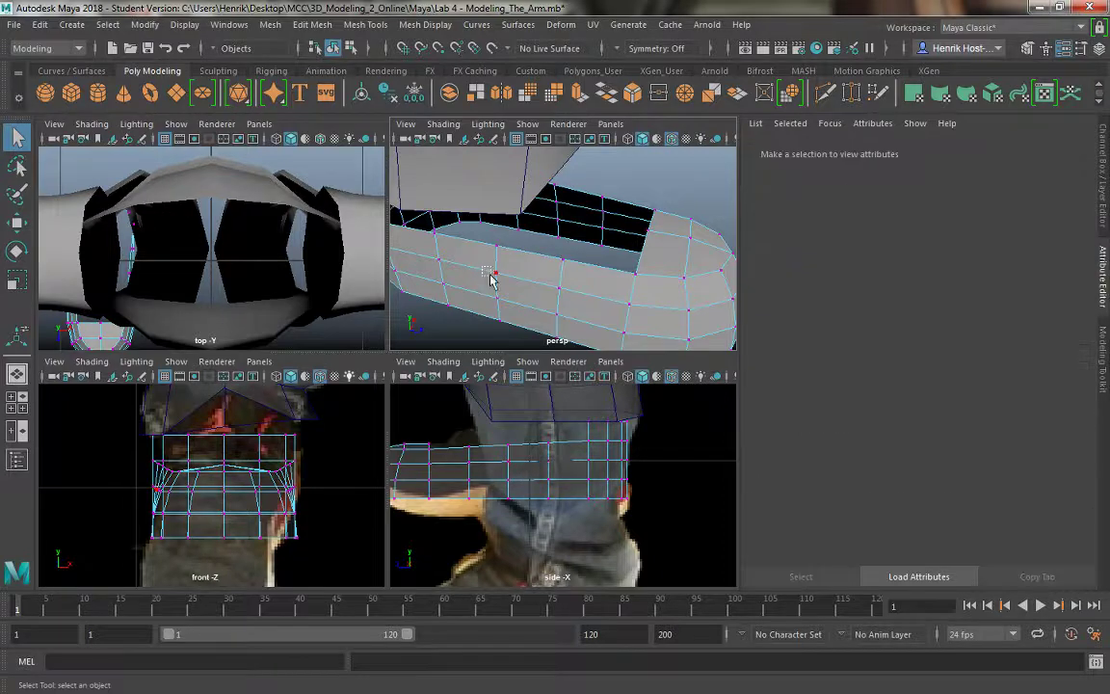
click(510, 292)
shift+right_drag(501, 282, 507, 278)
key(w)
mouse_move(486, 203)
mouse_down()
mouse_move(472, 175)
mouse_move(488, 241)
mouse_move(488, 207)
mouse_up()
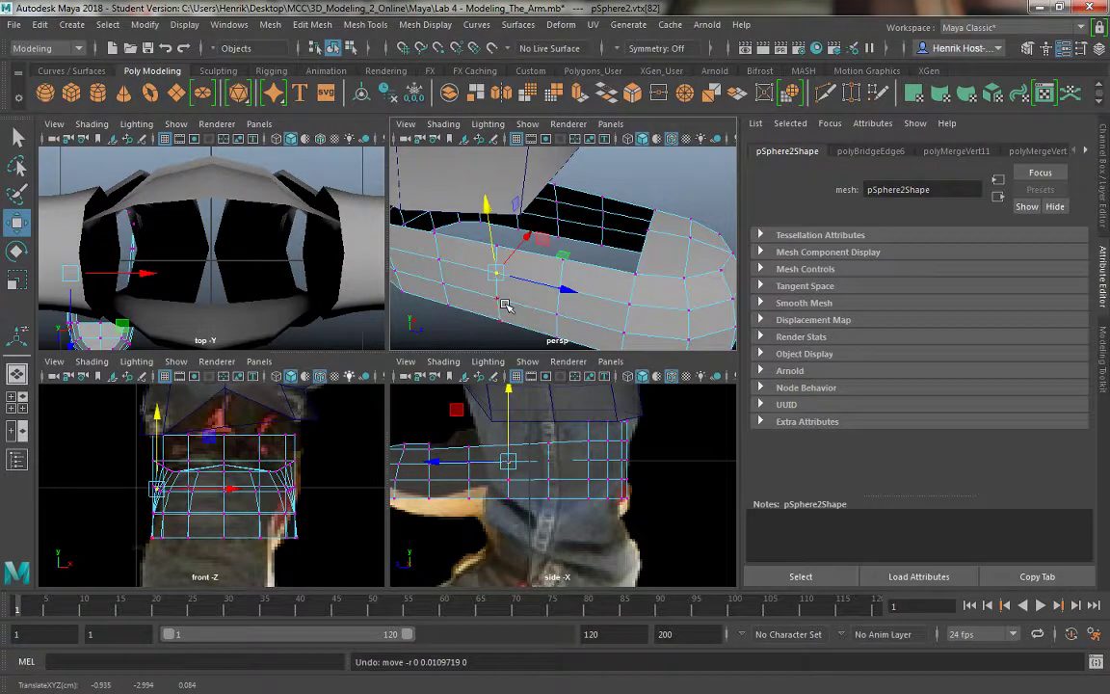
click(502, 301)
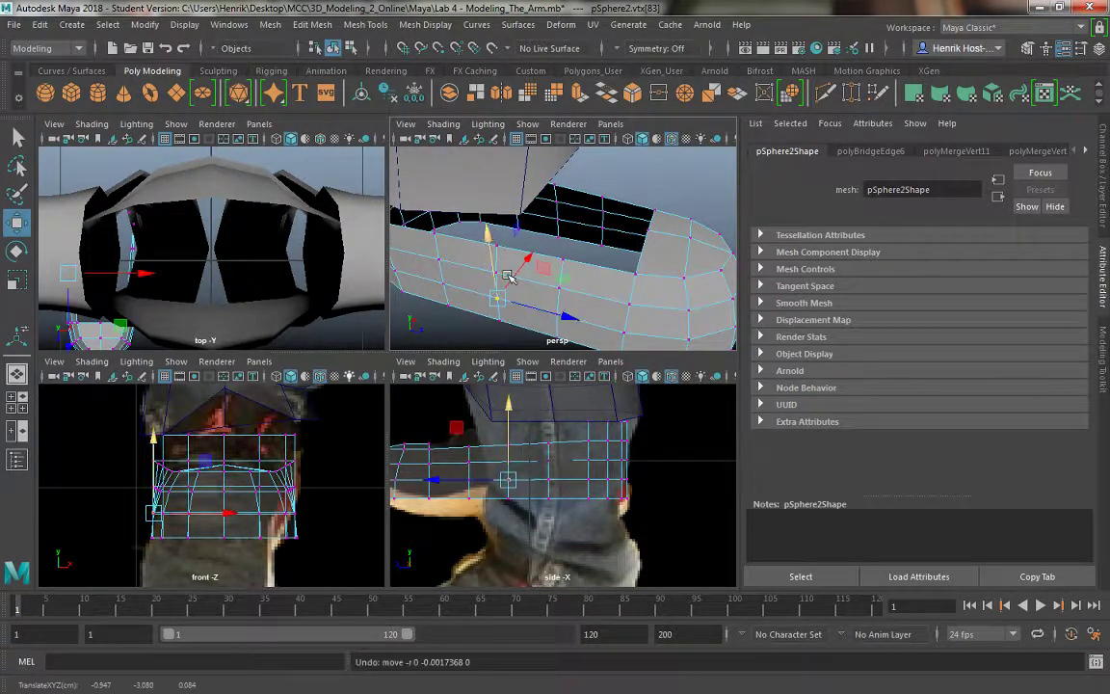
Return to object mode and examine the bridged shoe mesh from several angles against the trouser leg.
alt+drag(510, 275, 450, 260)
right_drag(566, 234, 609, 208)
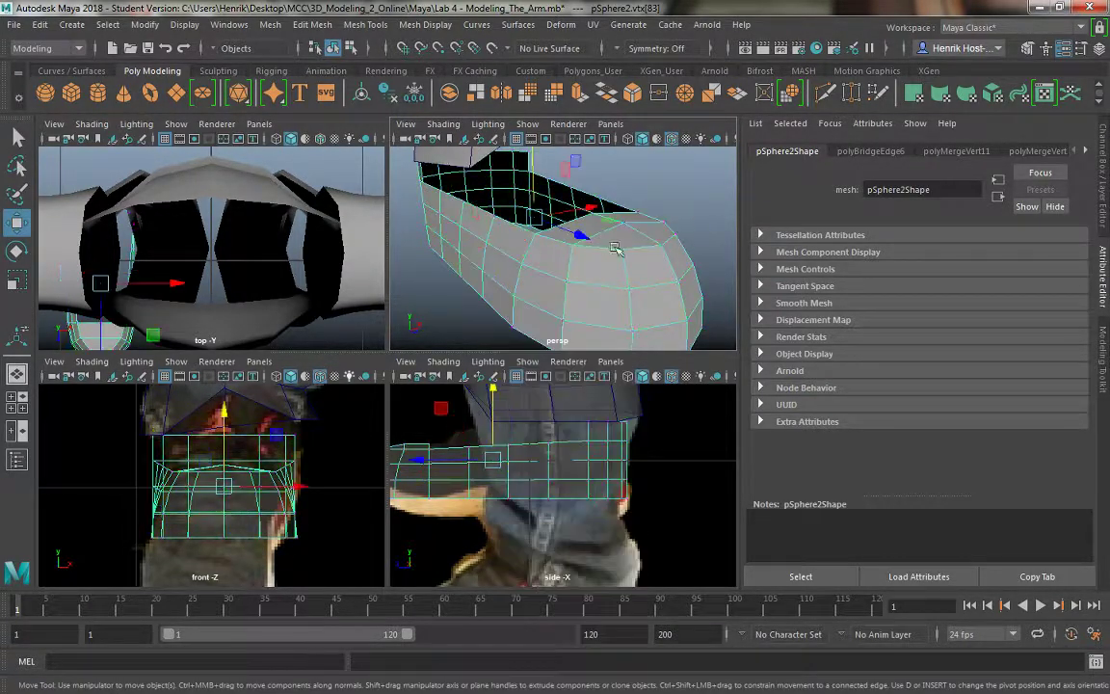
alt+drag(713, 310, 521, 307)
click(641, 295)
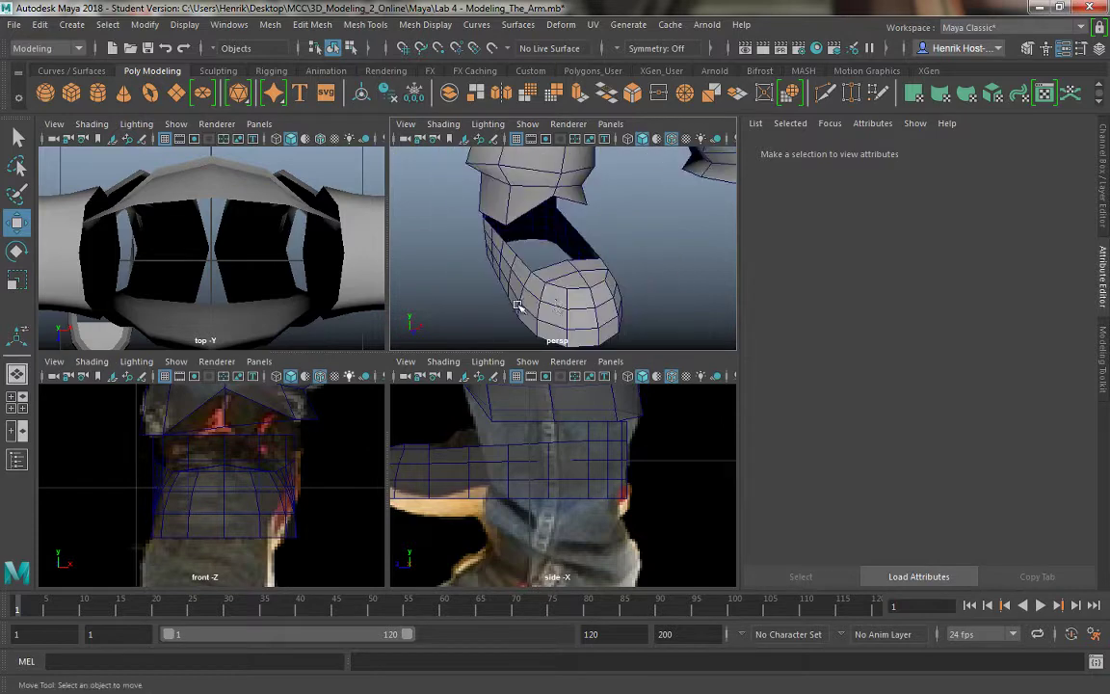
scroll(529, 265, down, 6)
scroll(535, 209, up, 5)
alt+drag(599, 255, 628, 243)
scroll(587, 272, up, 5)
alt+drag(581, 280, 735, 273)
alt+middle_drag(559, 257, 535, 259)
alt+drag(535, 259, 508, 294)
Isolate the shoe mesh in the perspective view and maximize that view.
click(587, 280)
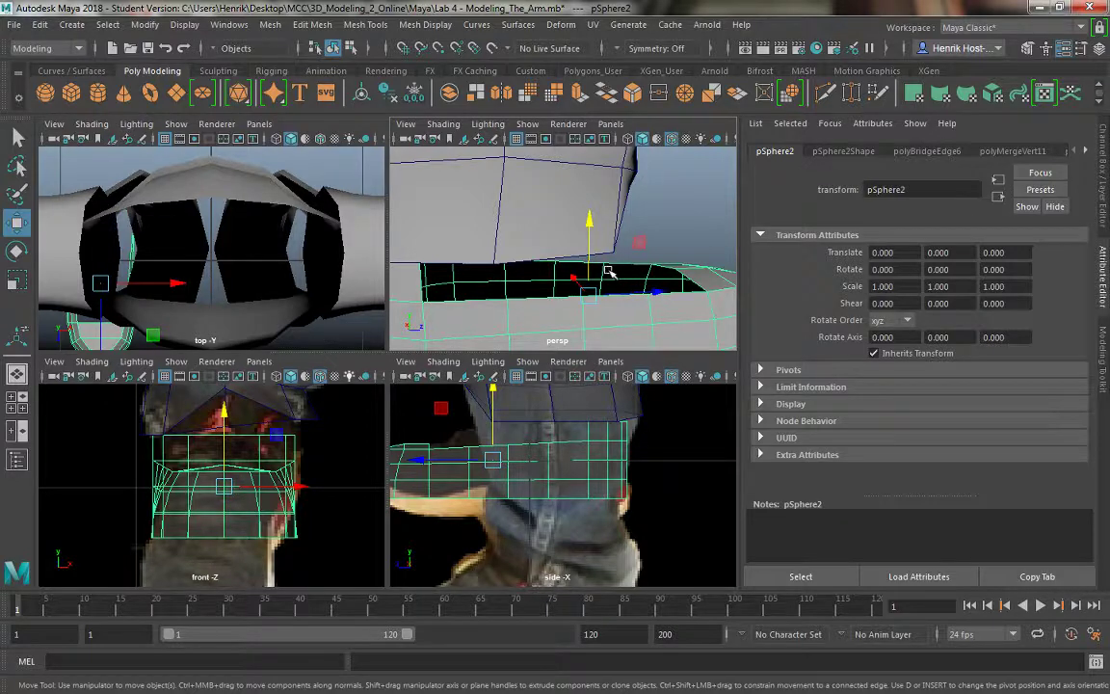
key(ctrl+1)
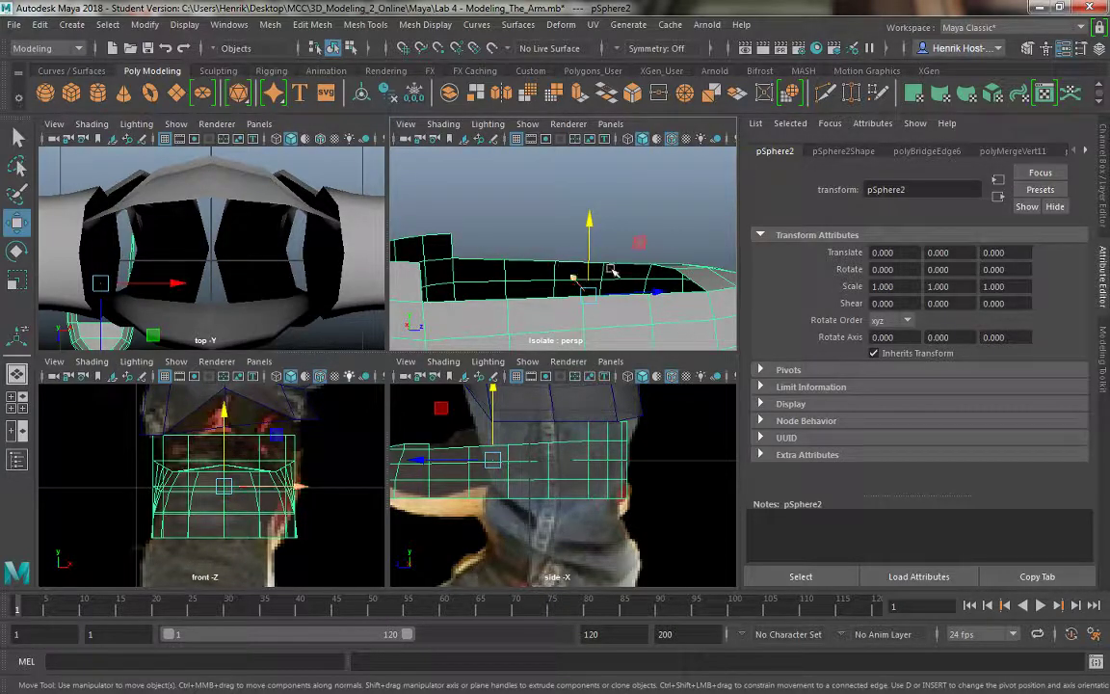
alt+drag(574, 258, 546, 242)
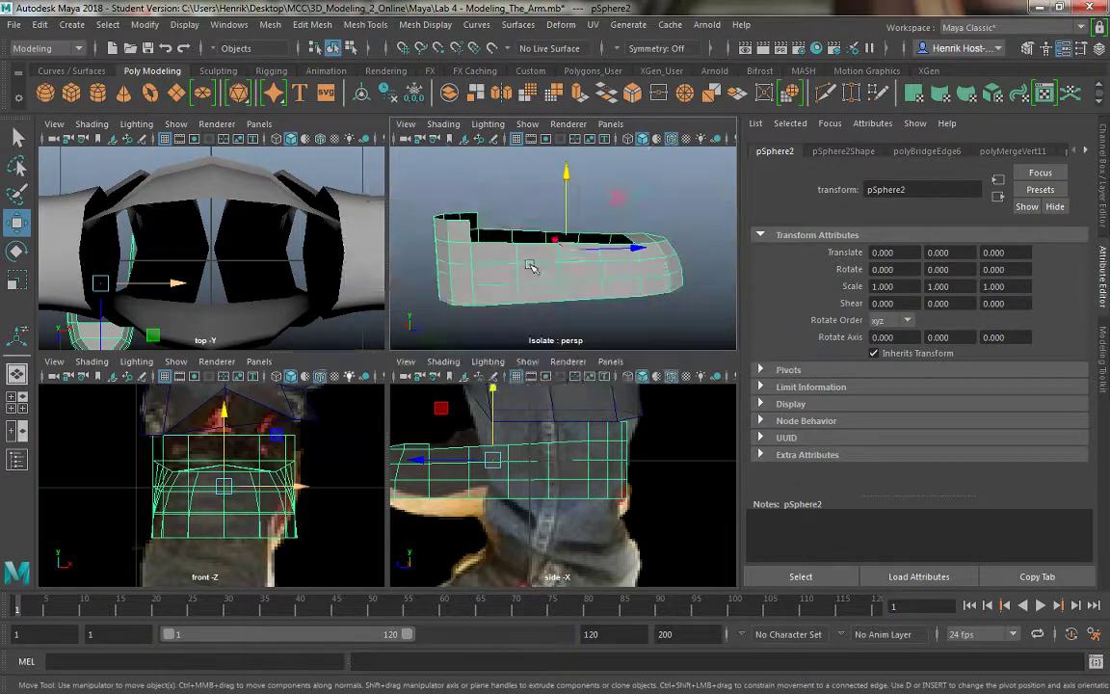
key(space)
alt+drag(478, 317, 569, 317)
click(329, 265)
alt+drag(368, 331, 554, 326)
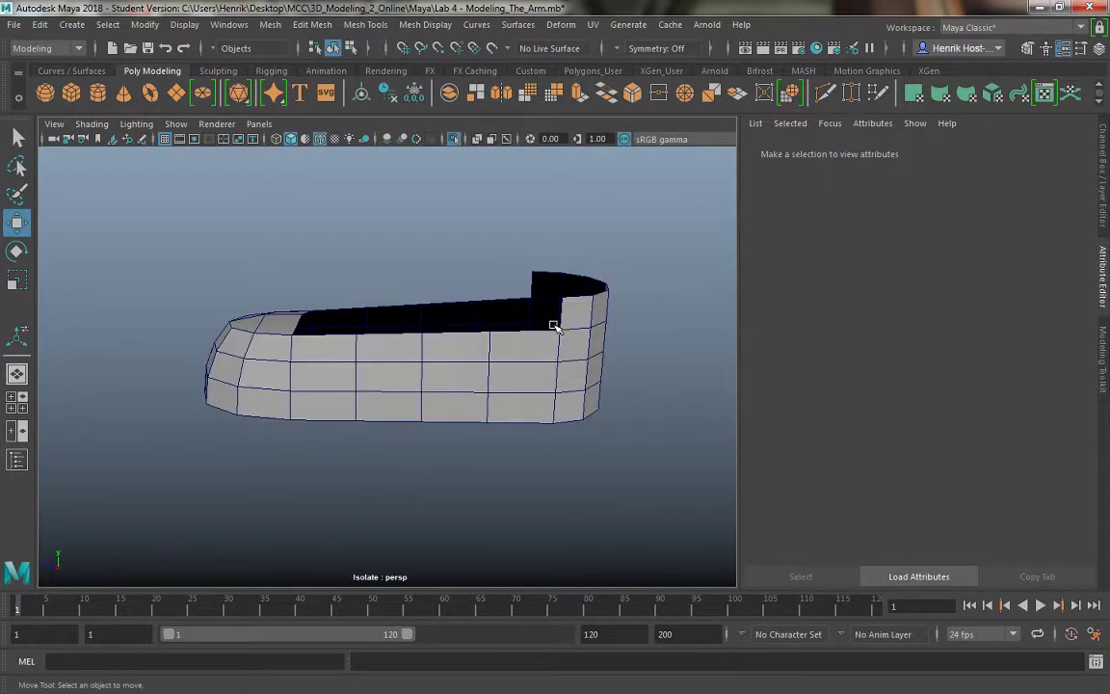
Bring the shoe back into full view and isolate it again without the leg.
scroll(541, 321, up, 5)
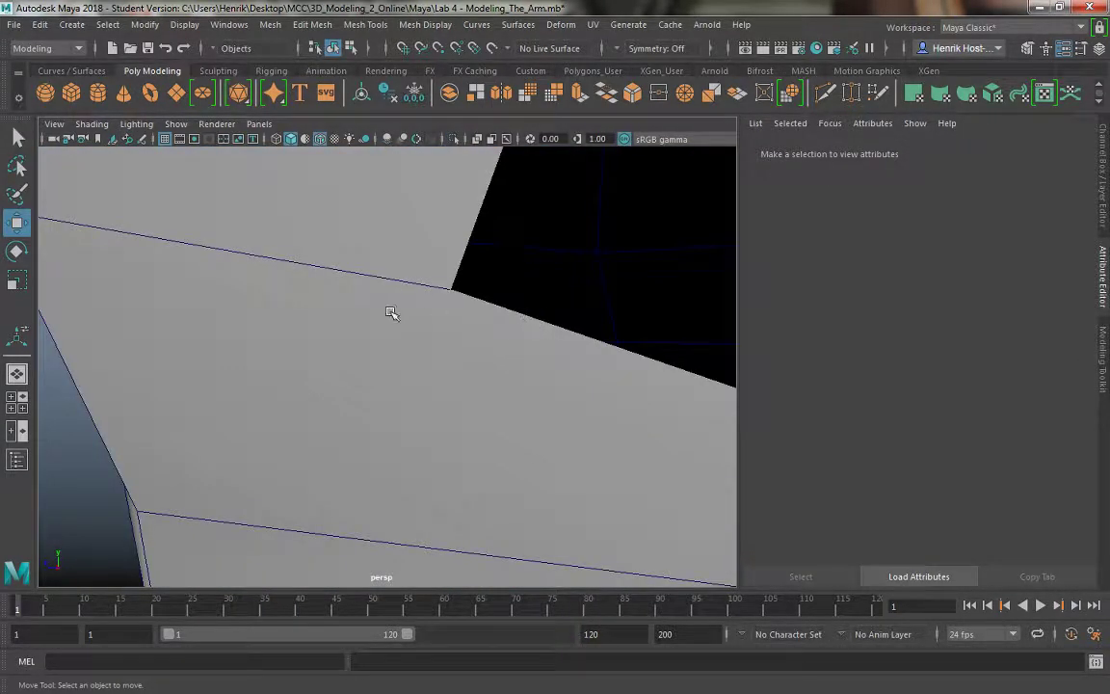
scroll(390, 314, down, 5)
alt+drag(411, 315, 465, 332)
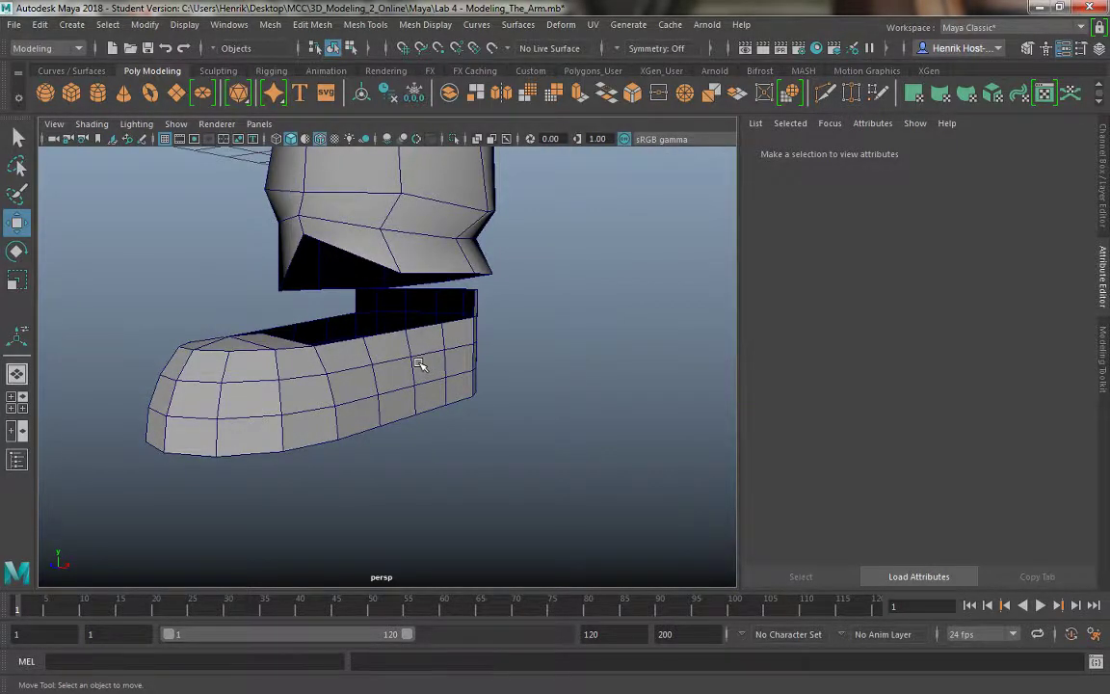
click(419, 364)
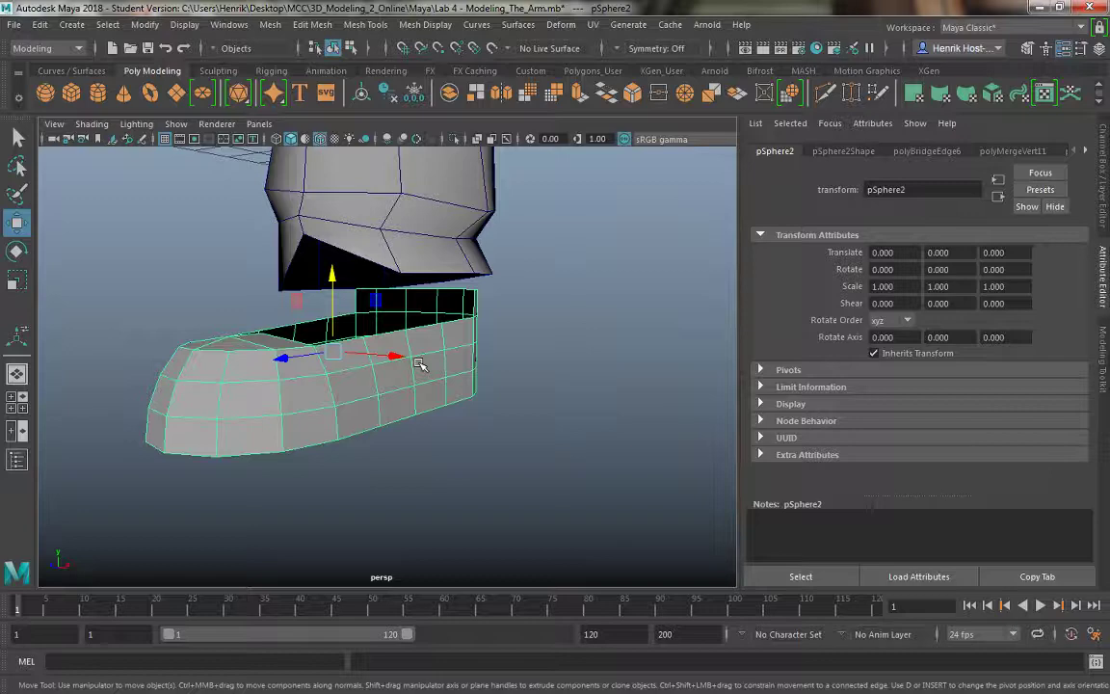
key(ctrl+1)
click(608, 305)
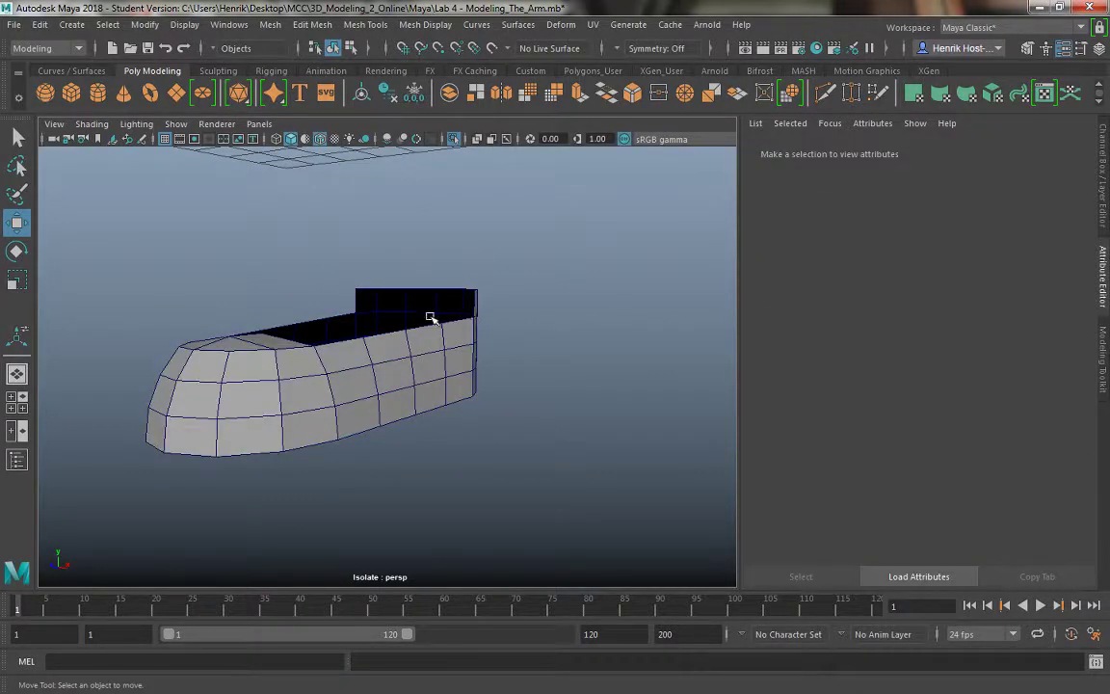
Bridge the three pairs of opposing rim edges behind the toe cap to cover the front part of the shoe's open top.
mouse_move(434, 317)
alt+mouse_down()
mouse_move(550, 332)
mouse_move(485, 342)
mouse_move(430, 307)
alt+mouse_up()
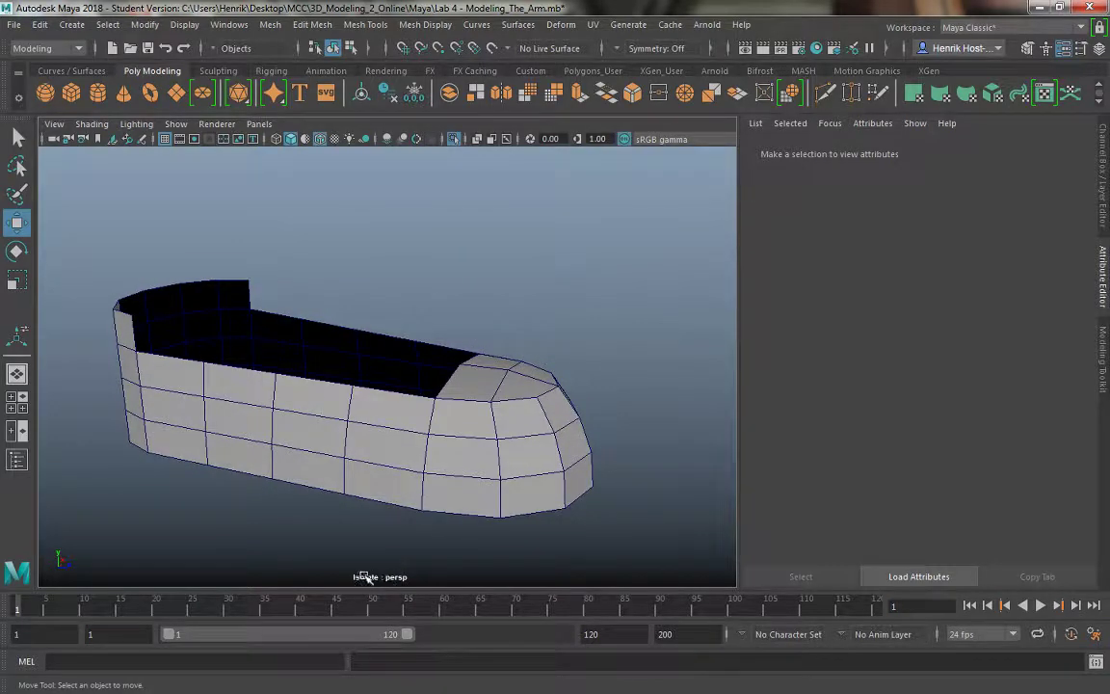
alt+drag(278, 447, 235, 460)
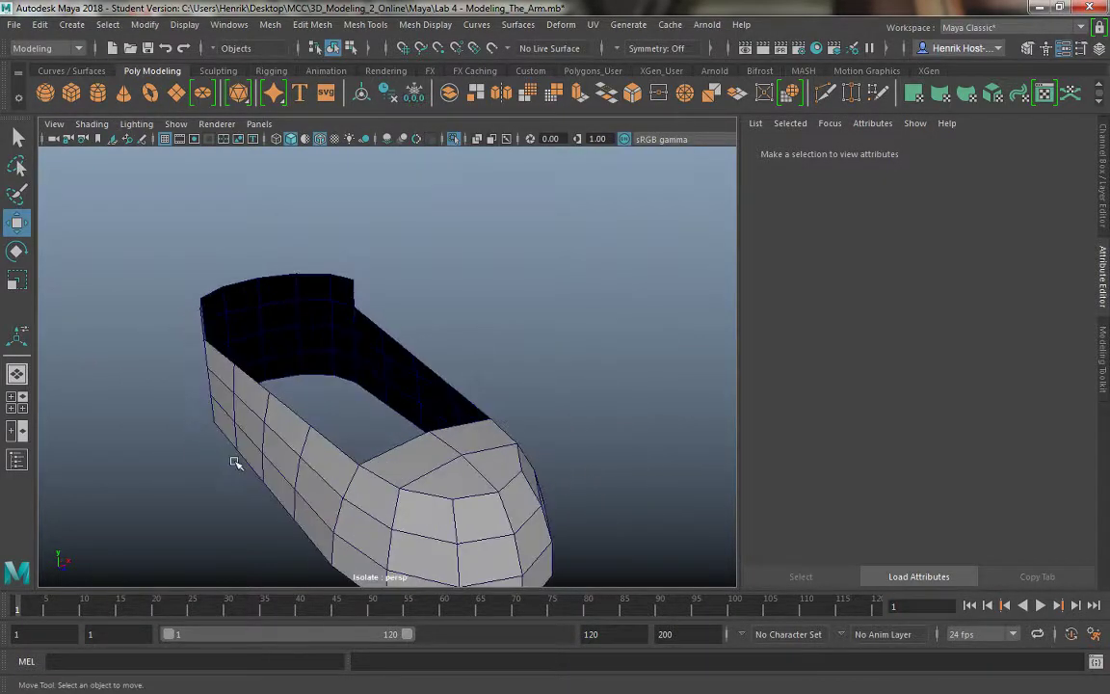
click(342, 482)
alt+drag(342, 483, 424, 472)
right_drag(418, 237, 421, 196)
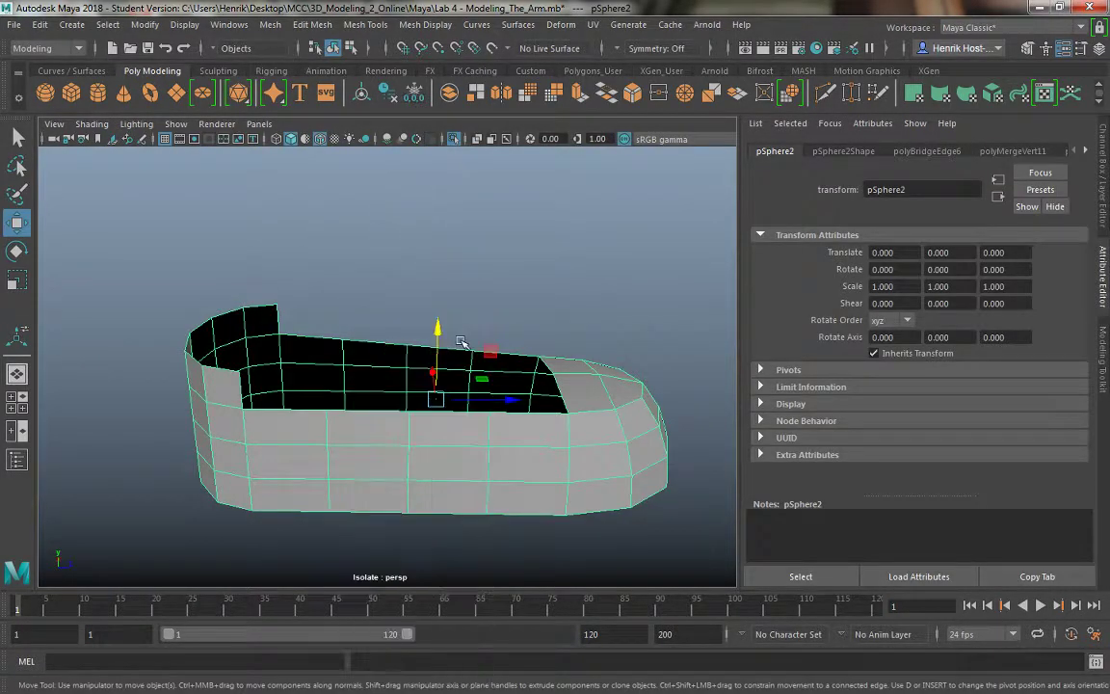
click(505, 354)
shift+click(523, 421)
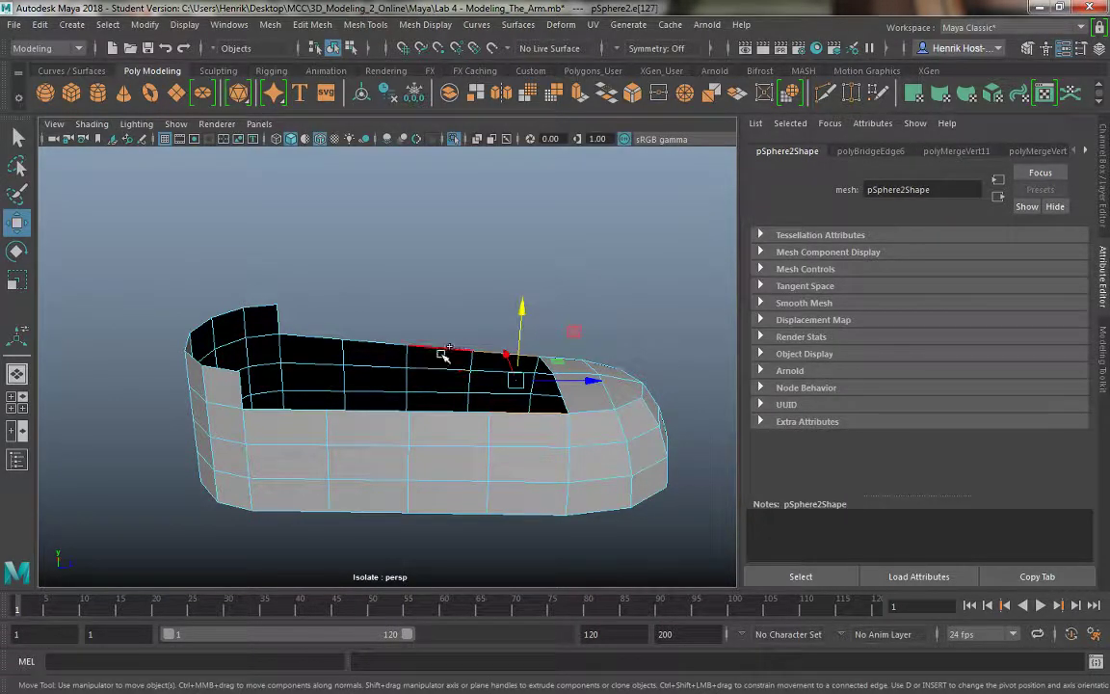
shift+click(443, 354)
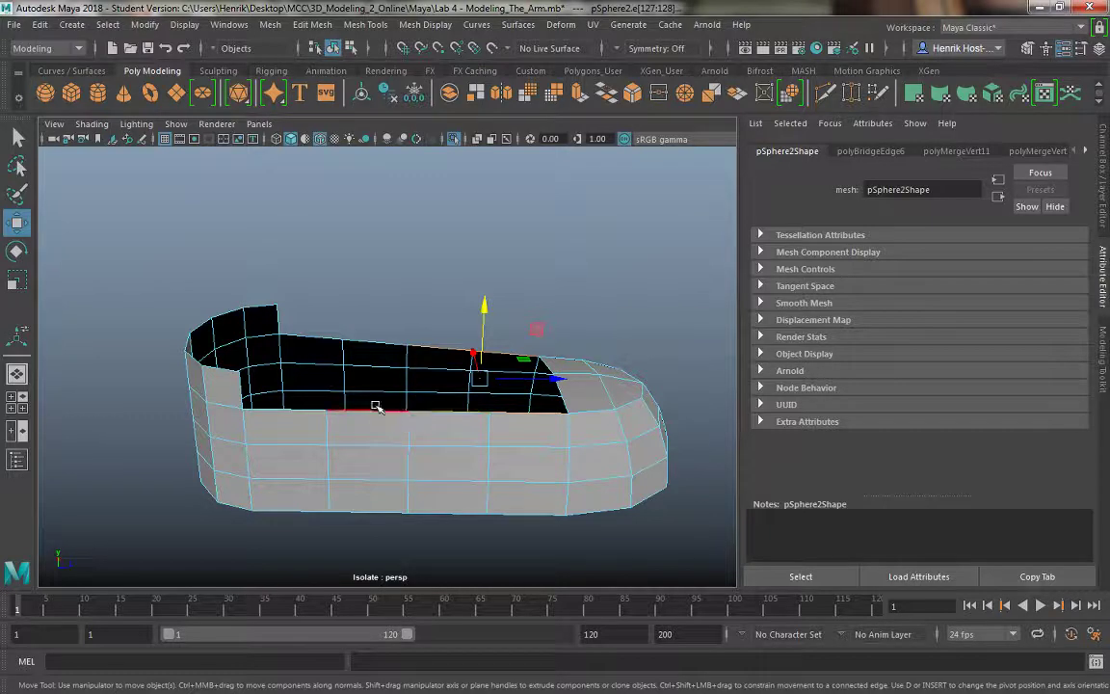
shift+click(381, 350)
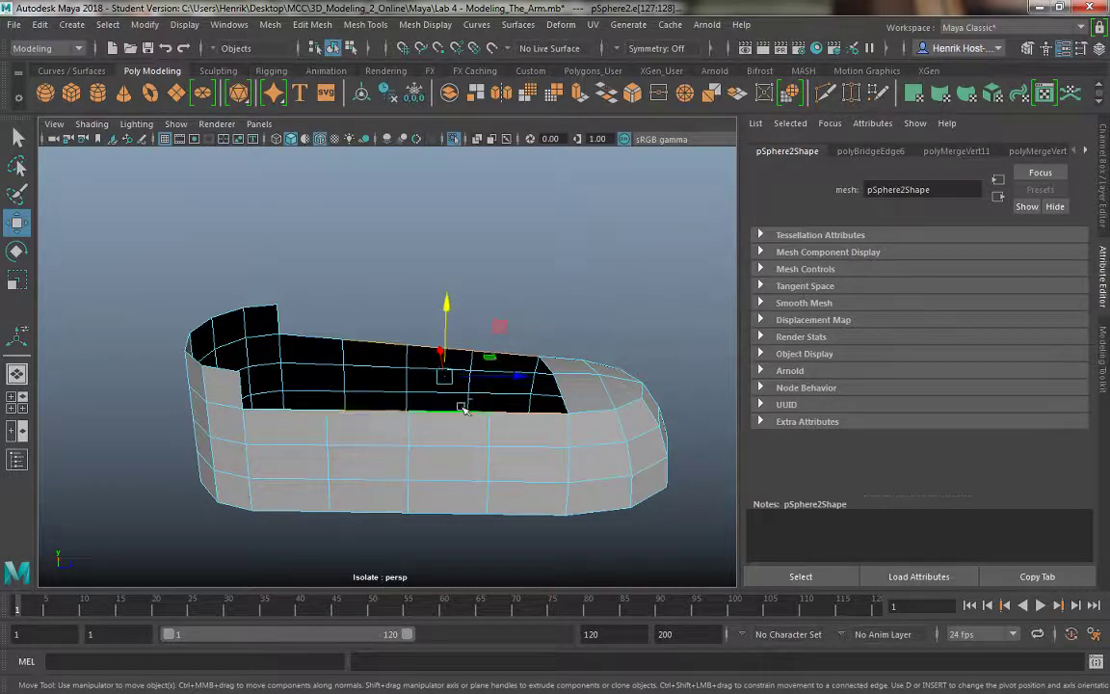
alt+drag(433, 386, 456, 382)
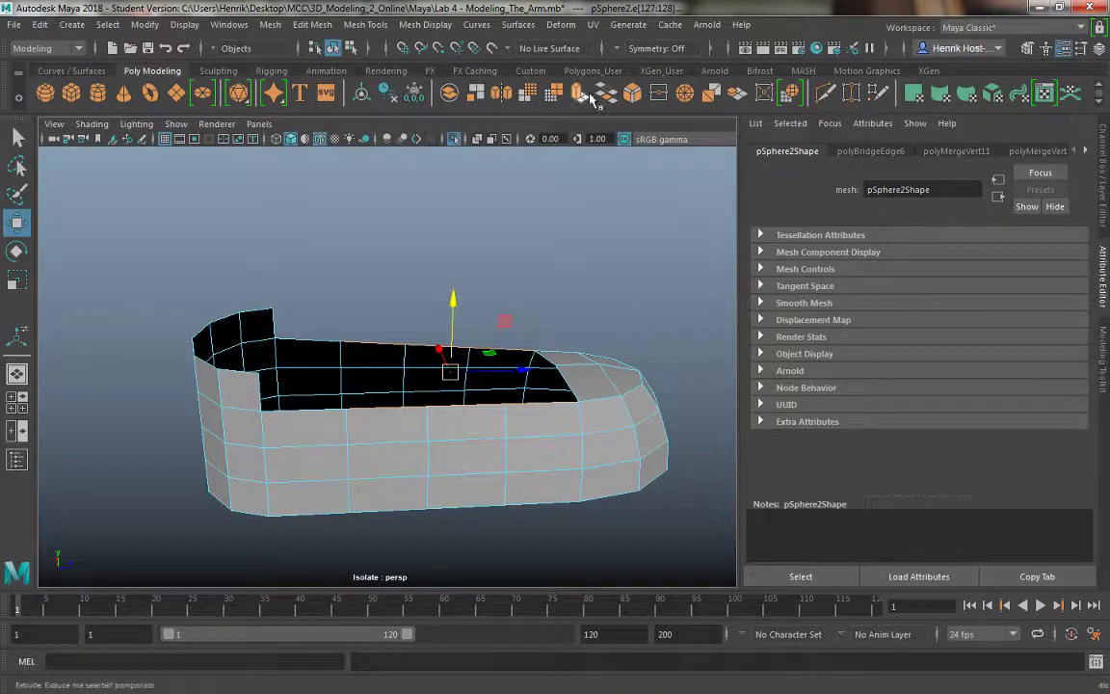
click(551, 93)
Set the new top bridge to 1 division.
alt+drag(366, 344, 622, 393)
click(656, 386)
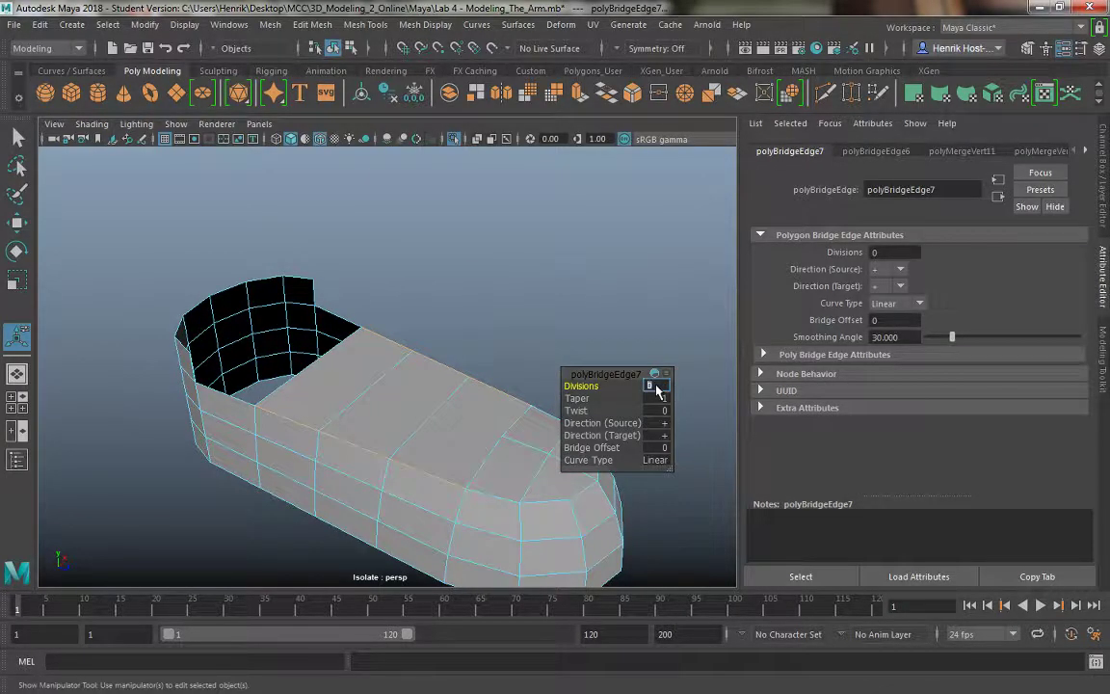
alt+drag(412, 434, 489, 380)
alt+right_drag(489, 380, 470, 451)
Raise the bridge's lengthwise centre edges until their front end meets the middle of the toe cap's rear rim.
click(446, 374)
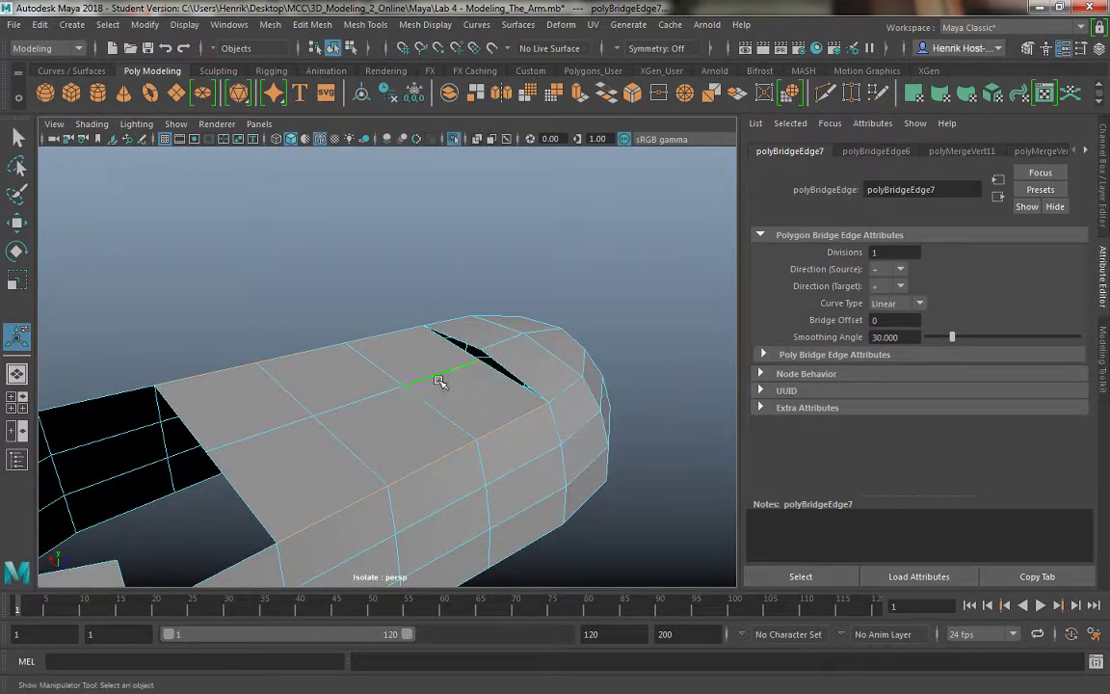
key(w)
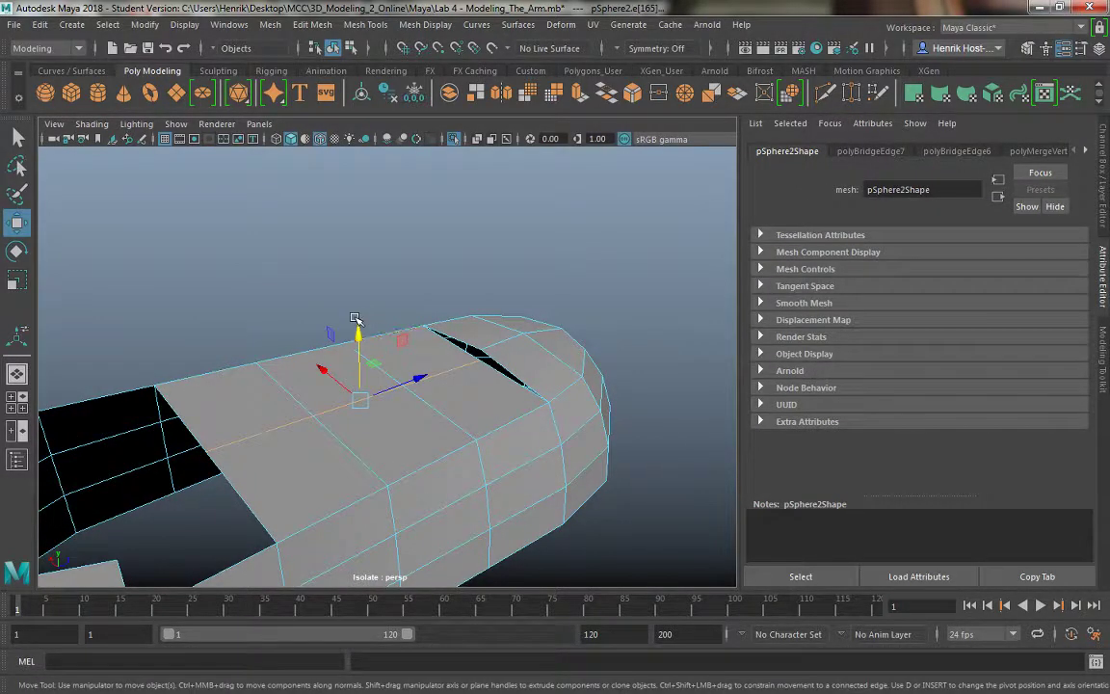
drag(359, 332, 360, 320)
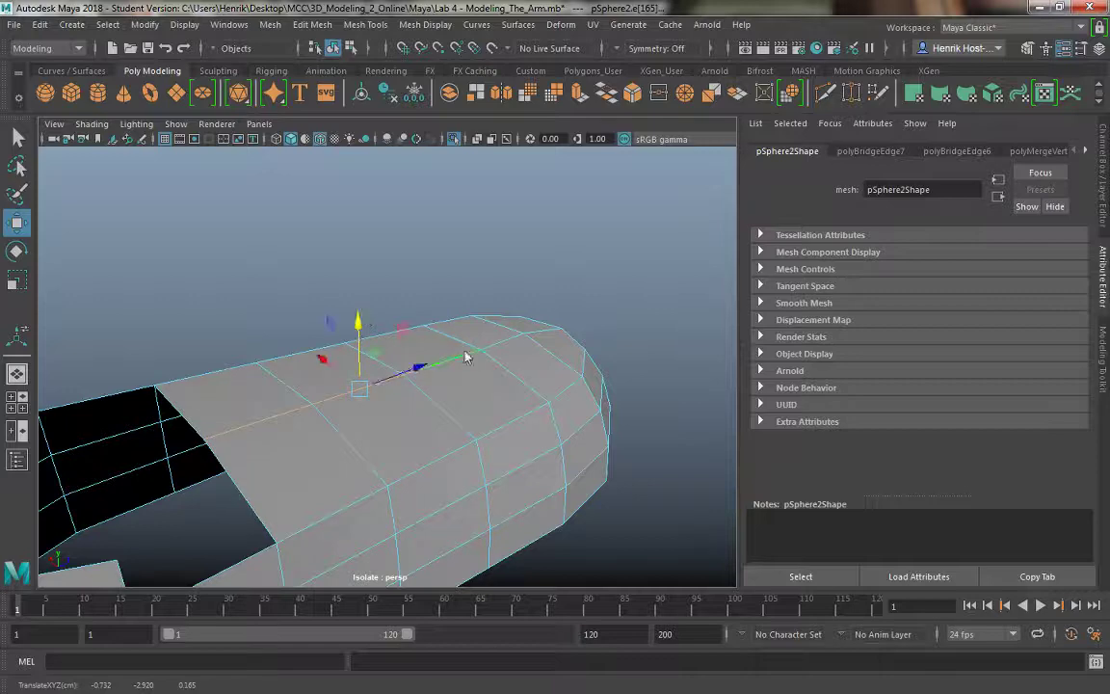
Merge the overlapping vertices where the bridge's centre line meets the toe cap, with a distance threshold of 0.01.
right_drag(463, 234, 397, 243)
click(487, 358)
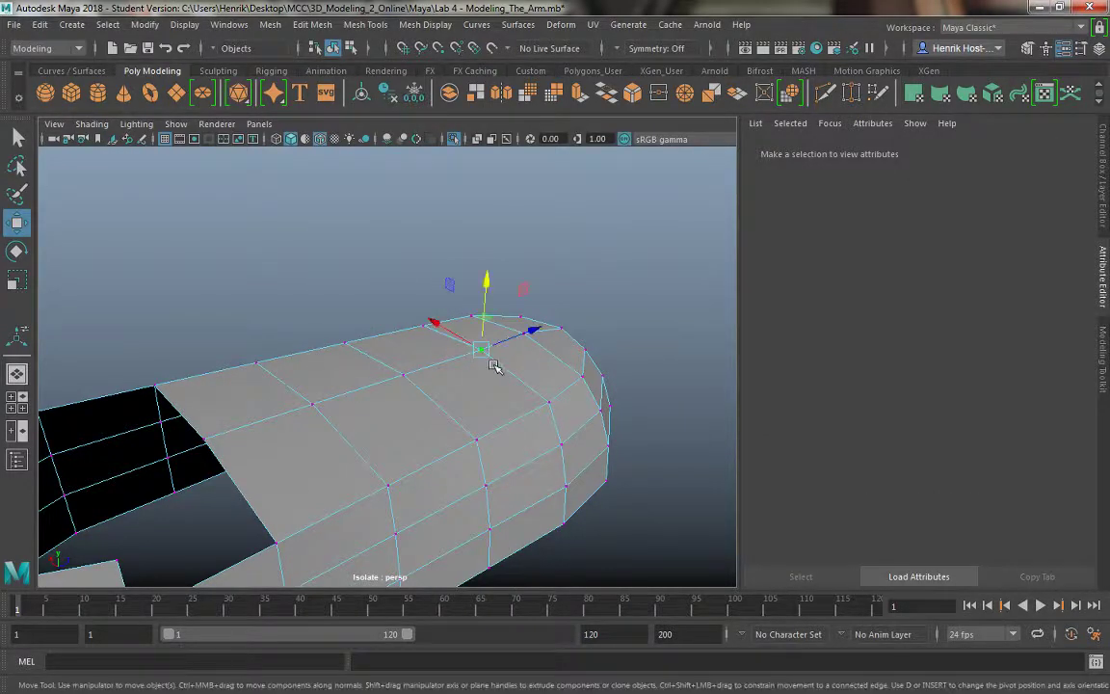
alt+drag(493, 366, 414, 424)
shift+right_drag(421, 444, 464, 297)
alt+drag(405, 386, 476, 362)
Raise the centre-line vertices one by one from the toe cap back, lifting the rearmost one into a high peak.
right_drag(354, 359, 353, 359)
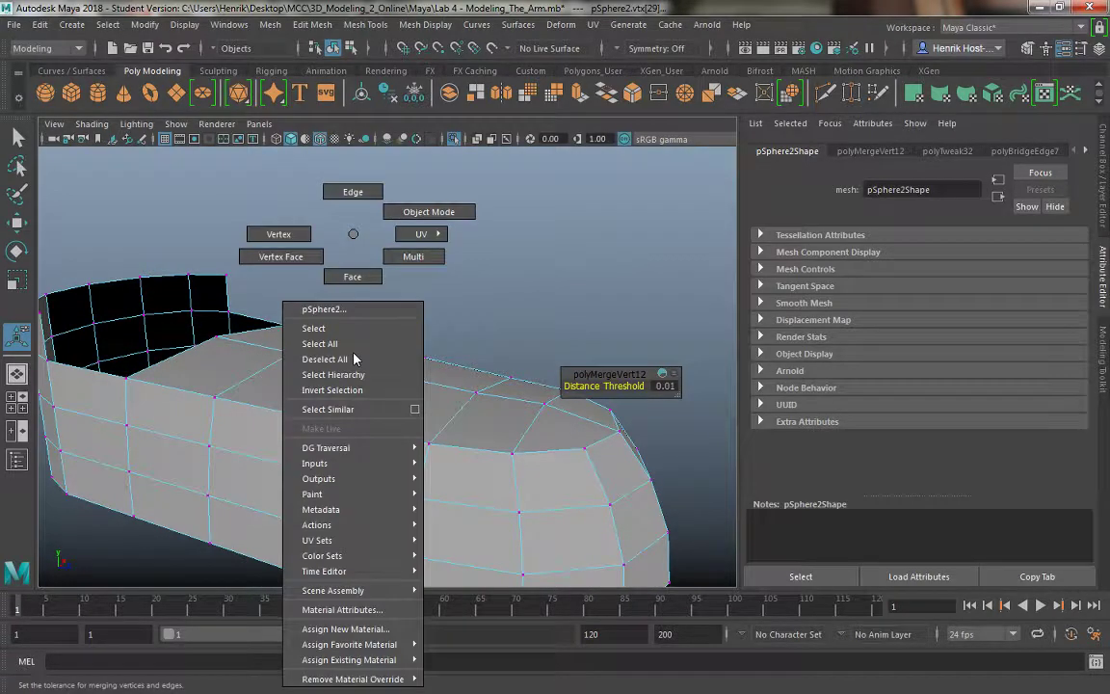
click(352, 233)
click(476, 387)
key(w)
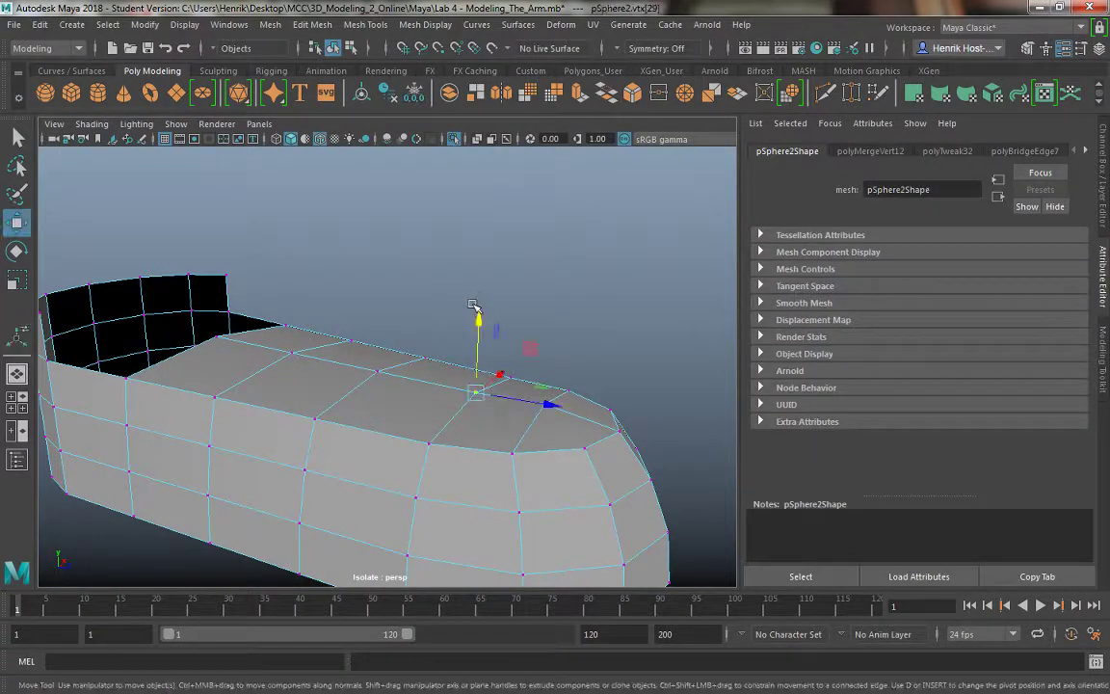
click(377, 362)
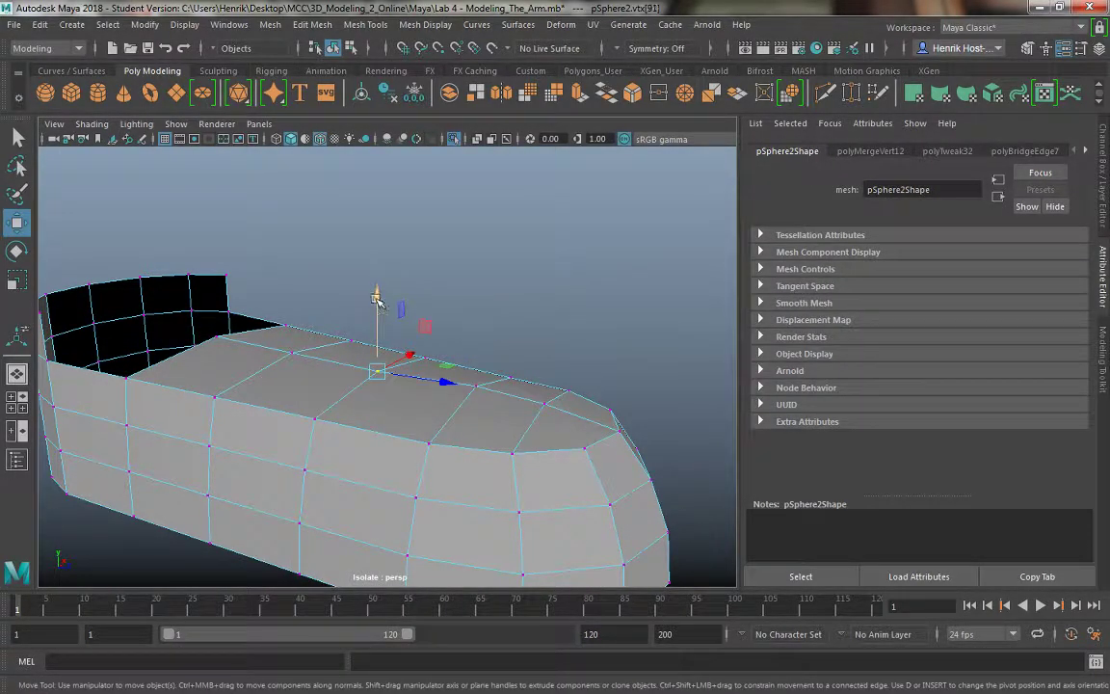
click(293, 355)
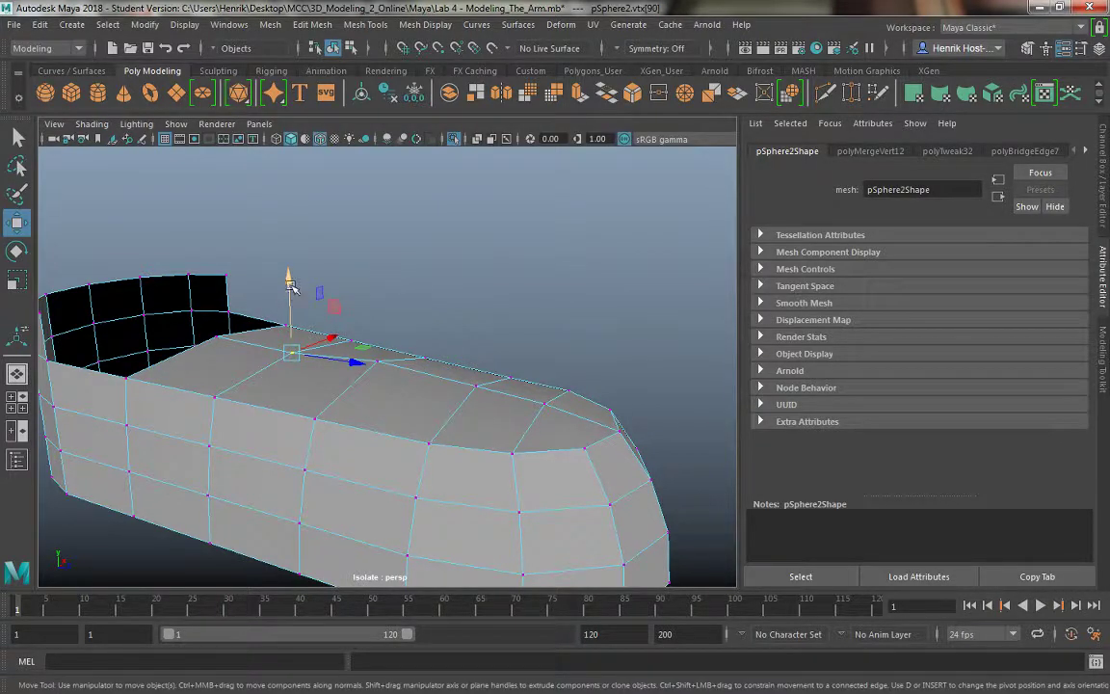
drag(290, 285, 224, 184)
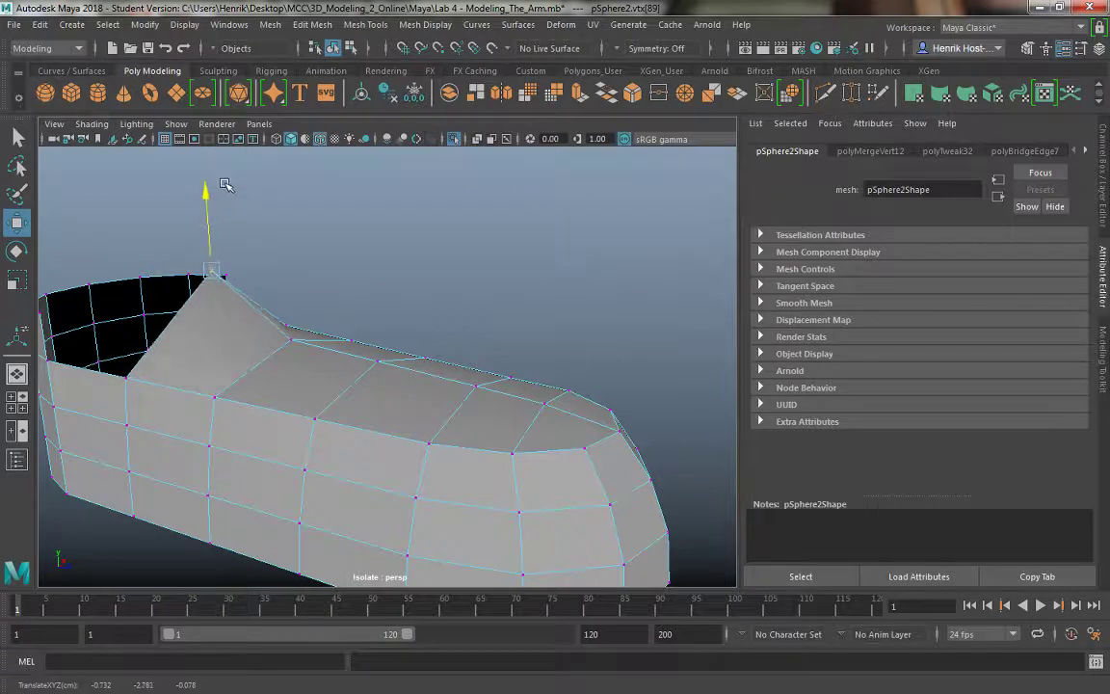
alt+drag(240, 350, 289, 386)
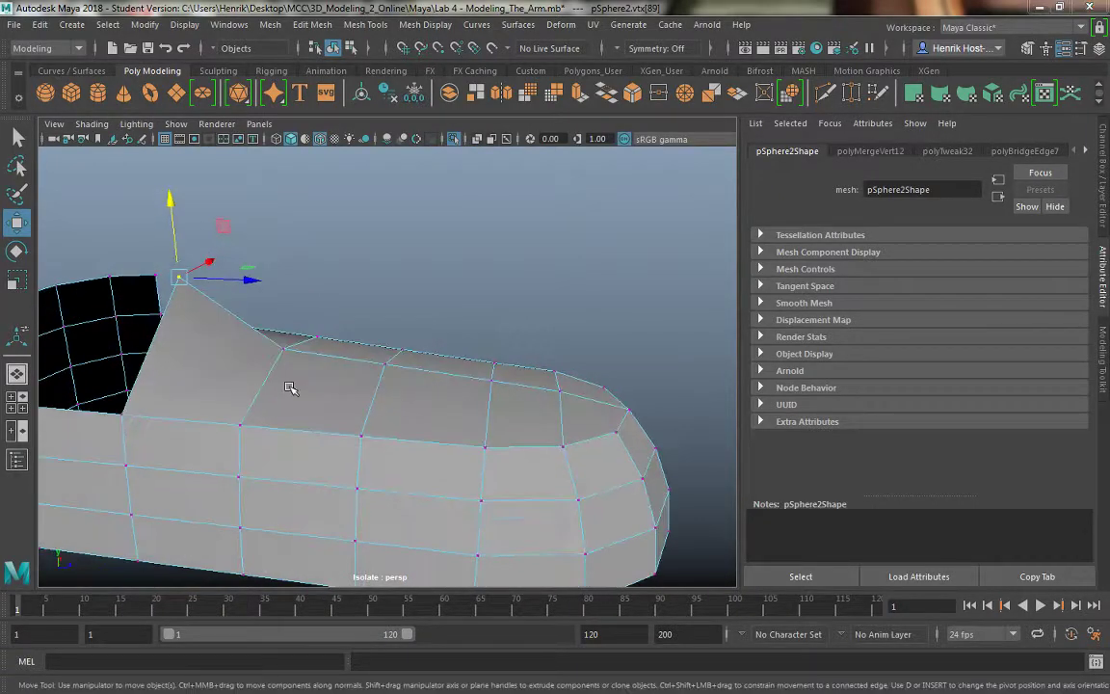
In the side view, raise the two centre-line vertices ahead of the rear peak to slope the instep up toward the trouser leg.
key(space)
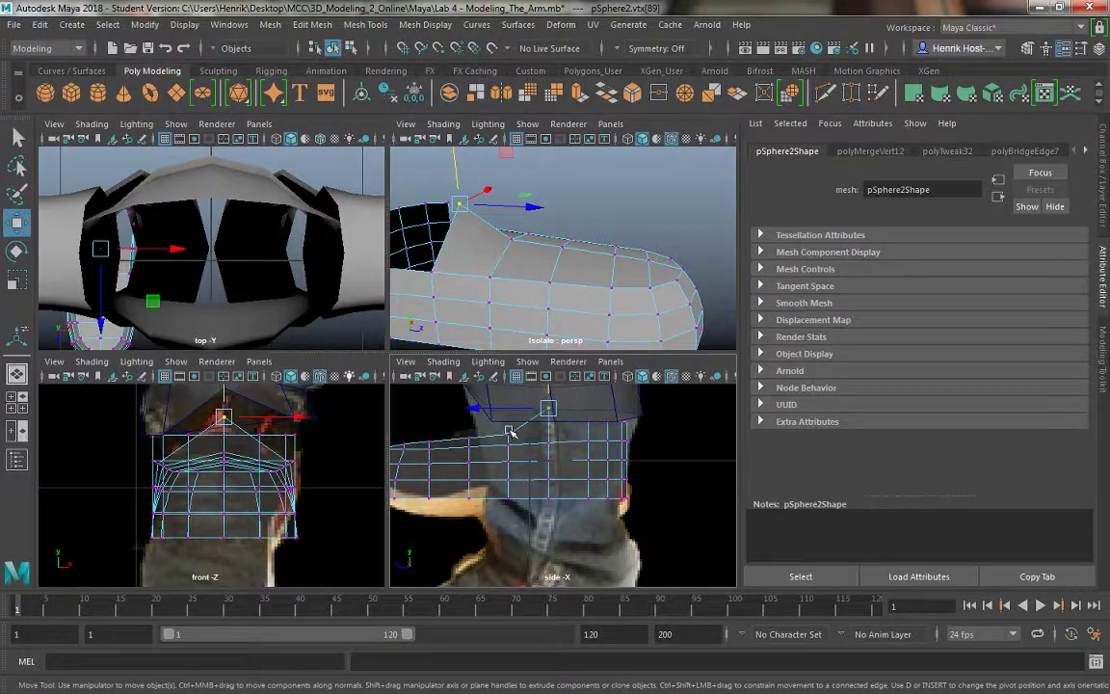
alt+middle_drag(520, 421, 533, 436)
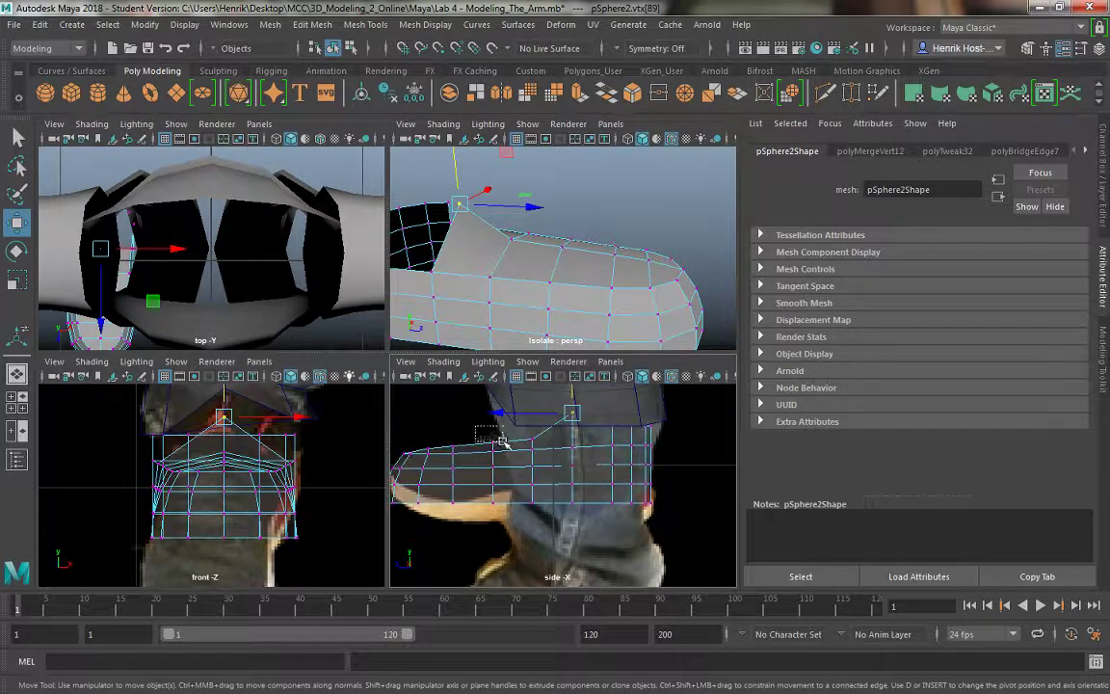
drag(502, 441, 538, 441)
alt+drag(534, 396, 529, 386)
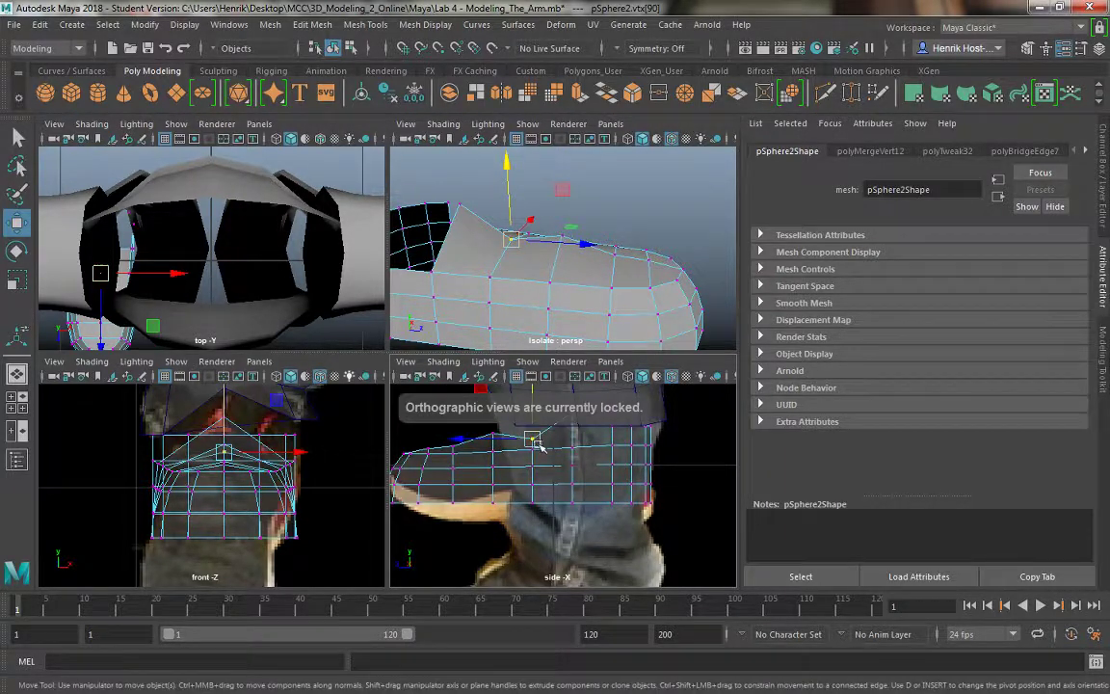
key(space)
alt+middle_drag(401, 390, 423, 480)
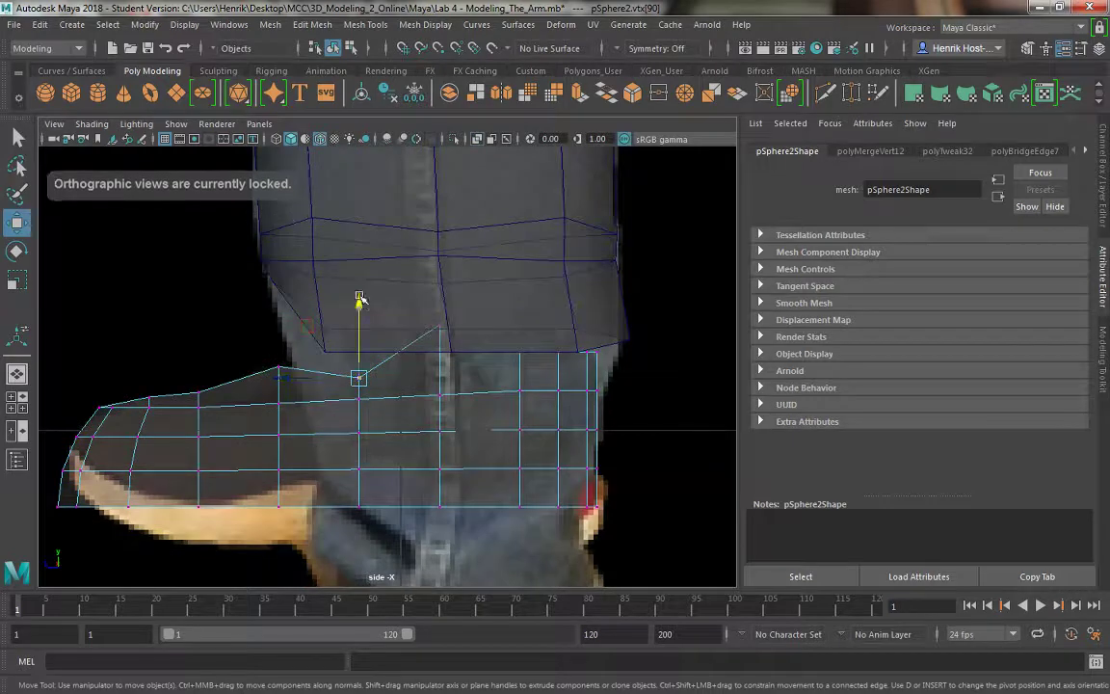
drag(360, 300, 360, 260)
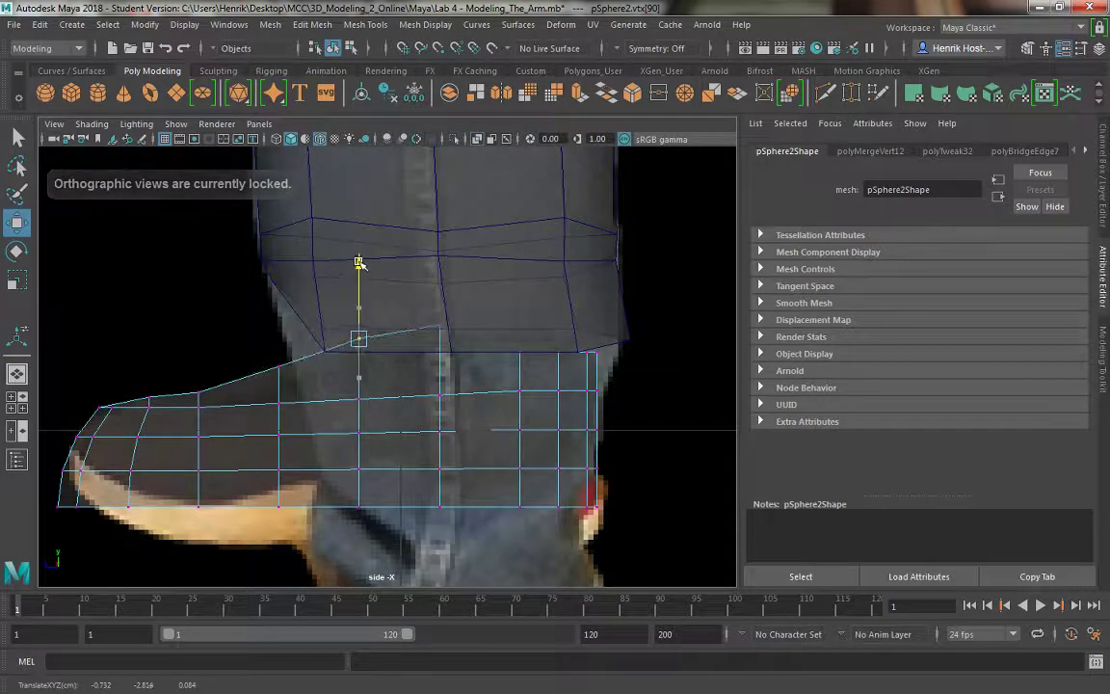
Delete the upper side faces just in front of the ankle on both sides of the shoe mesh.
click(426, 334)
right_drag(404, 231, 405, 277)
right_drag(411, 233, 465, 205)
click(413, 396)
alt+middle_drag(447, 421, 483, 418)
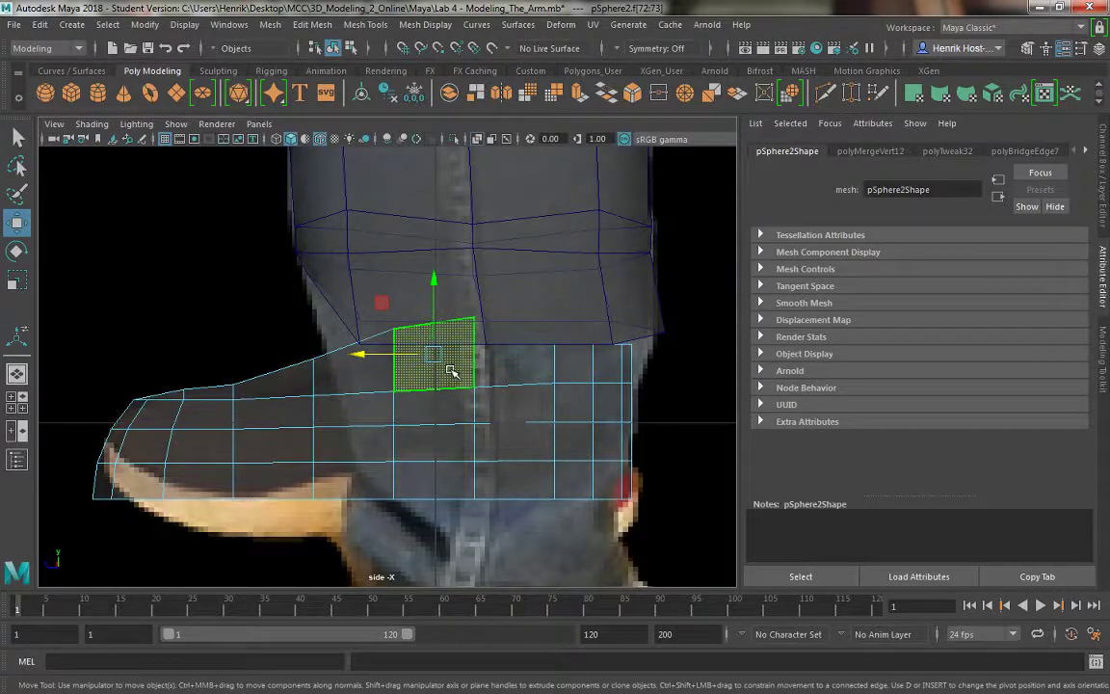
click(451, 370)
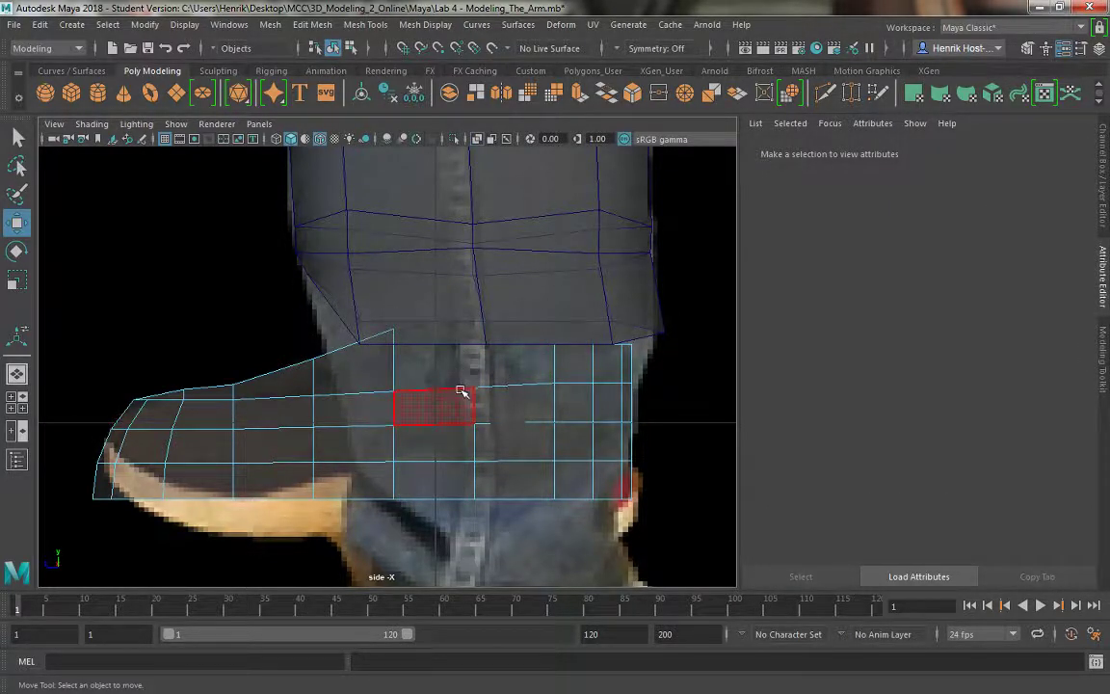
Examine the edges on both sides of the ankle gap and across the top of the shoe in the perspective view.
key(space)
key(space)
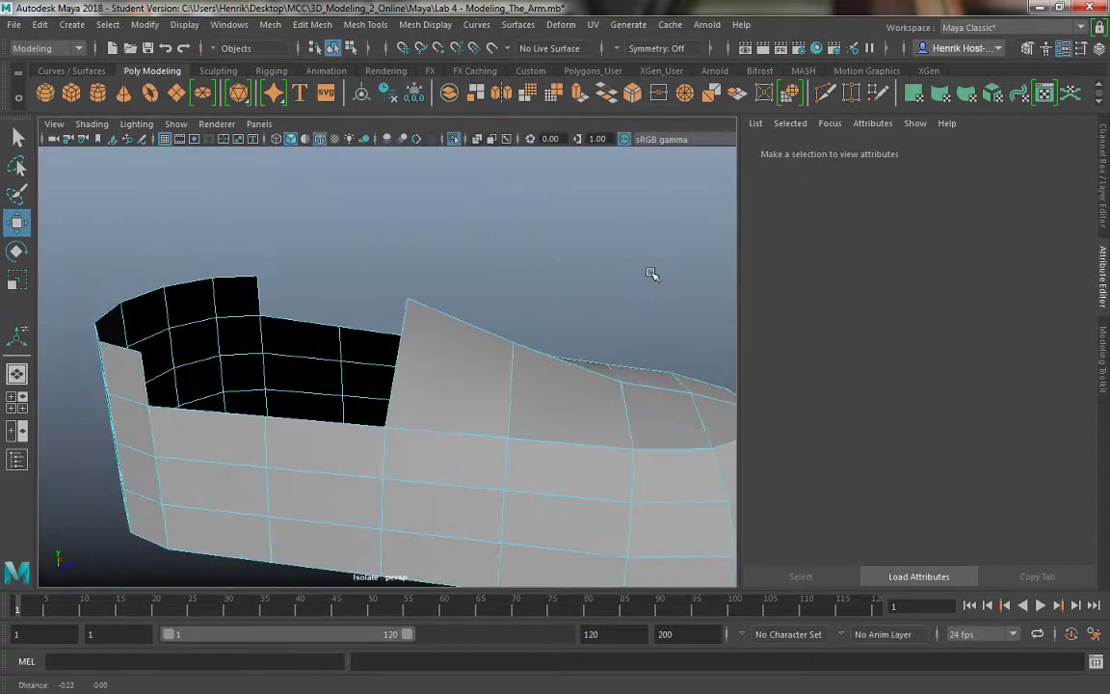
alt+drag(649, 267, 482, 342)
right_drag(433, 236, 434, 178)
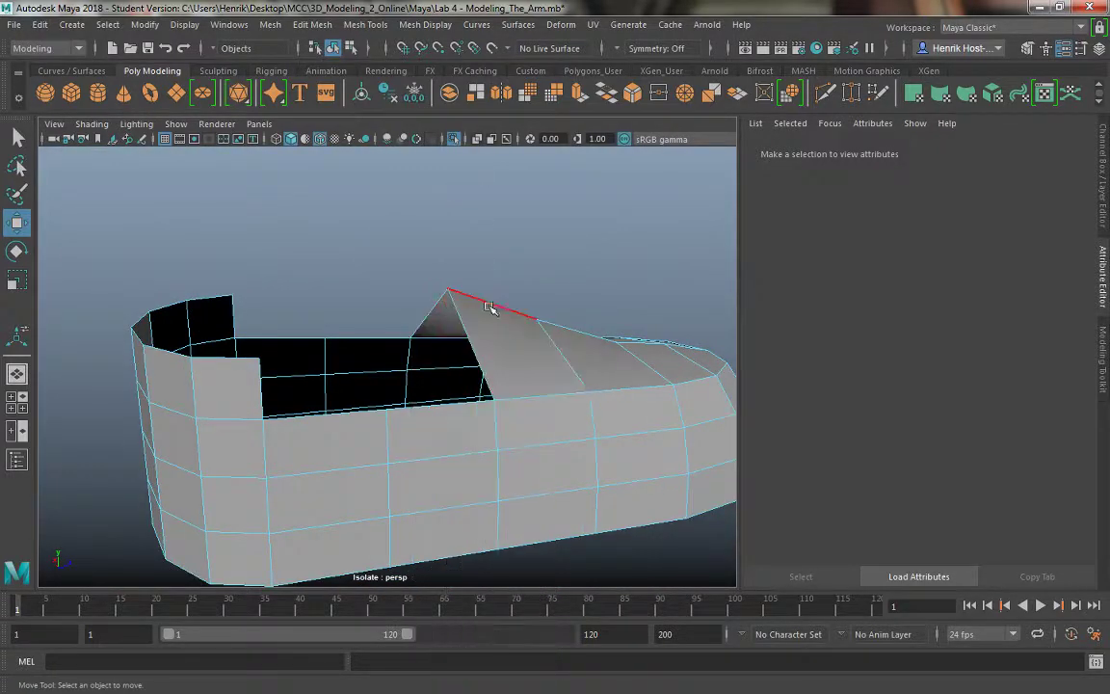
click(487, 362)
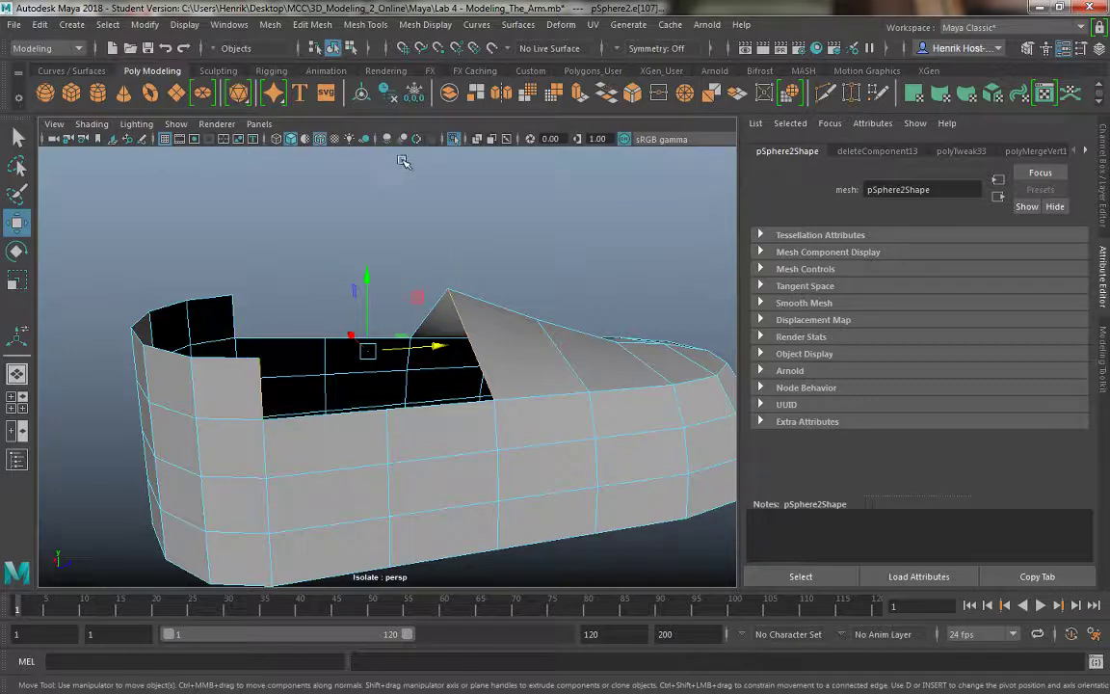
alt+drag(449, 304, 455, 410)
alt+drag(417, 367, 530, 340)
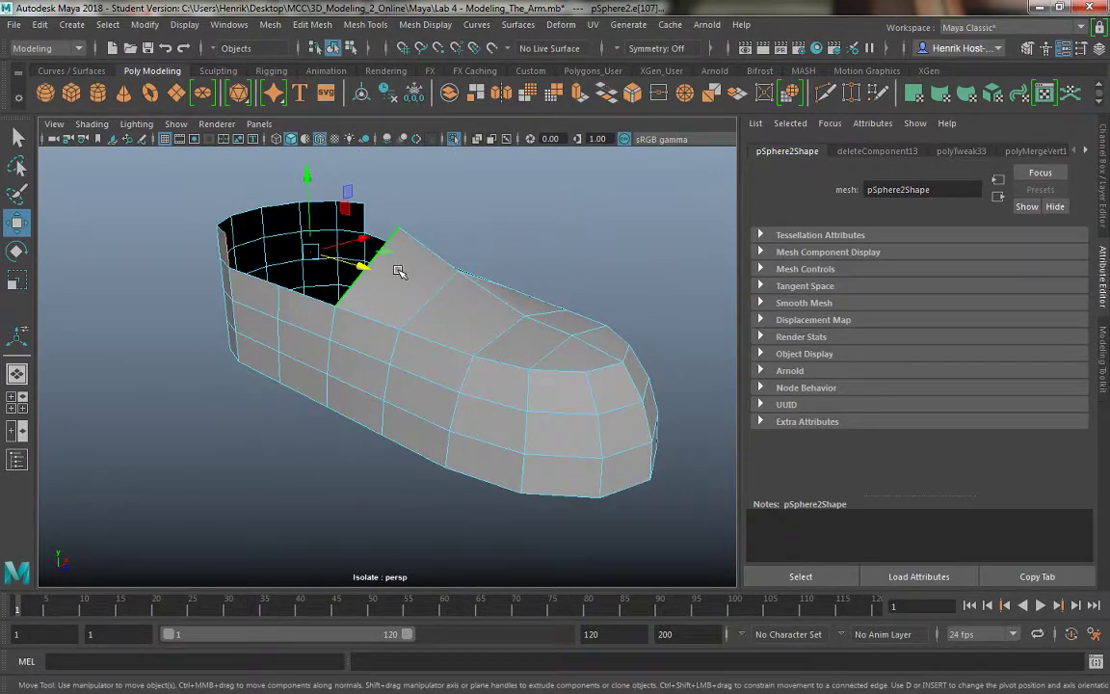
alt+drag(397, 273, 434, 327)
right_drag(470, 236, 525, 205)
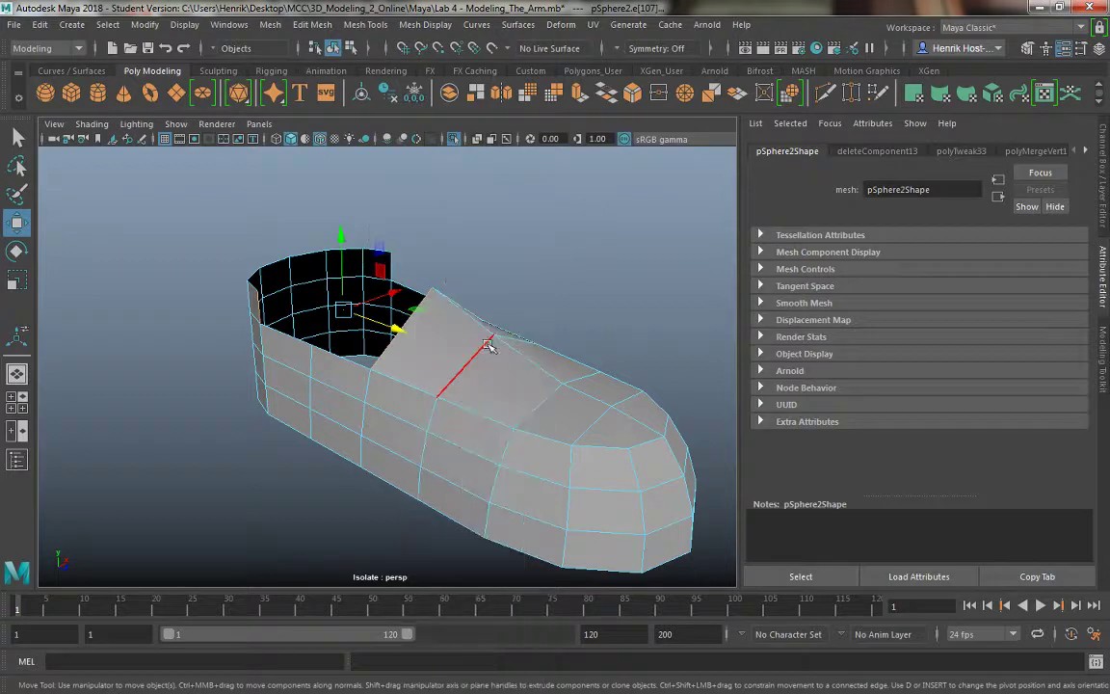
alt+drag(501, 352, 417, 235)
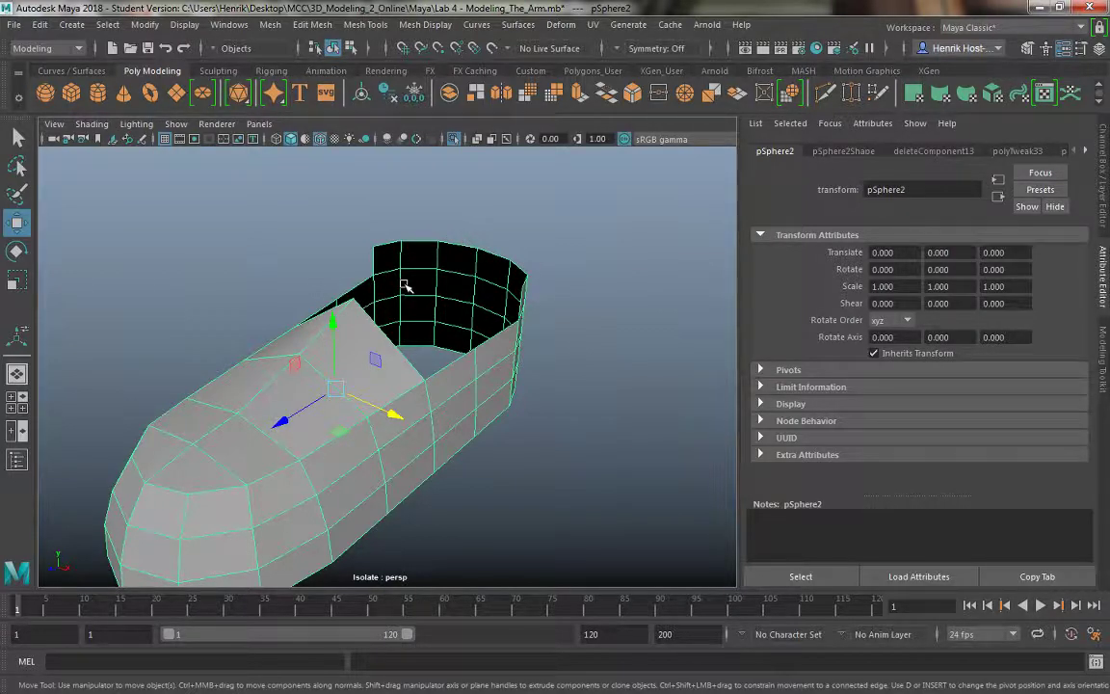
alt+drag(438, 288, 339, 305)
right_drag(371, 233, 371, 310)
right_drag(372, 233, 372, 236)
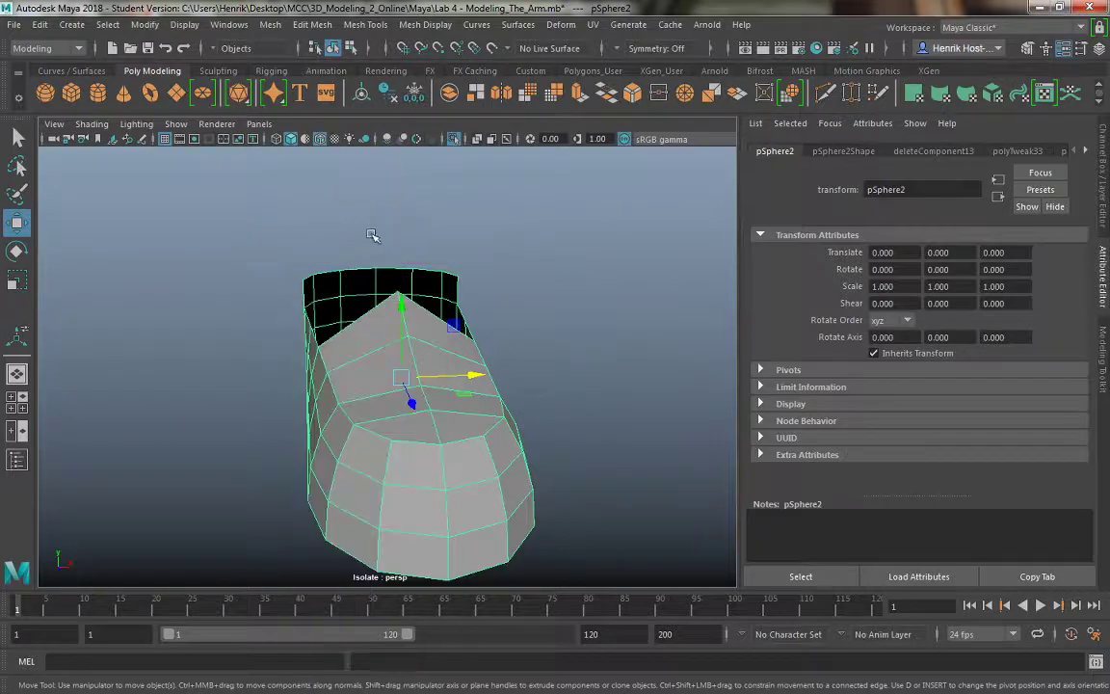
Try to insert an edge loop along the top of the shoe with the Multi-Cut tool.
click(584, 212)
click(483, 408)
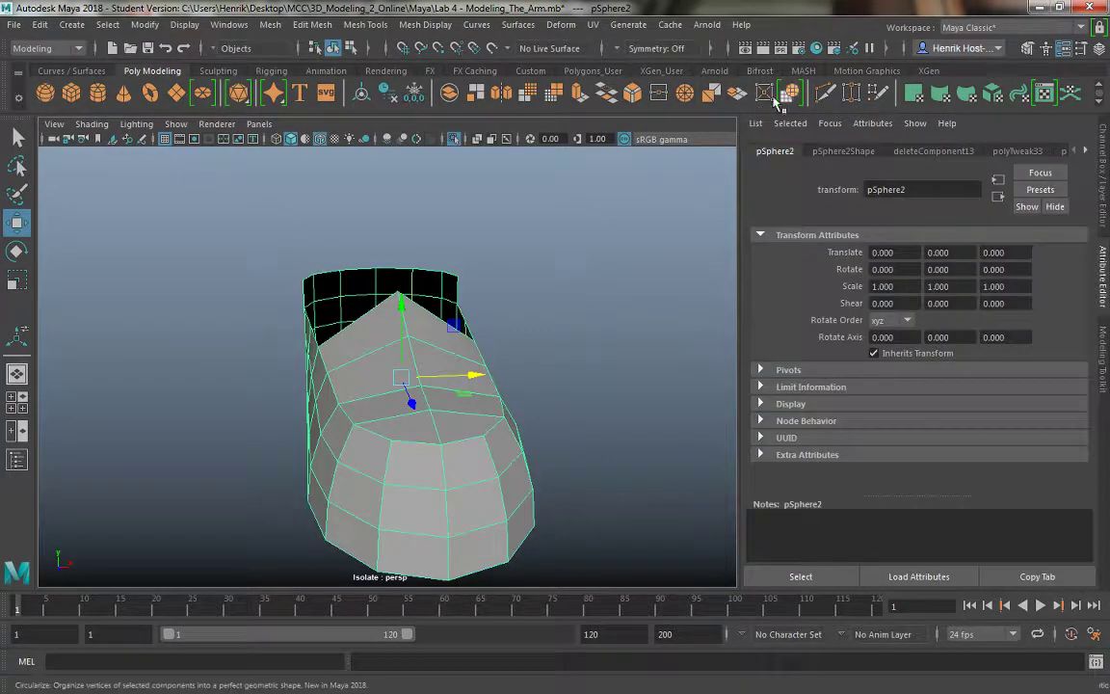
click(822, 95)
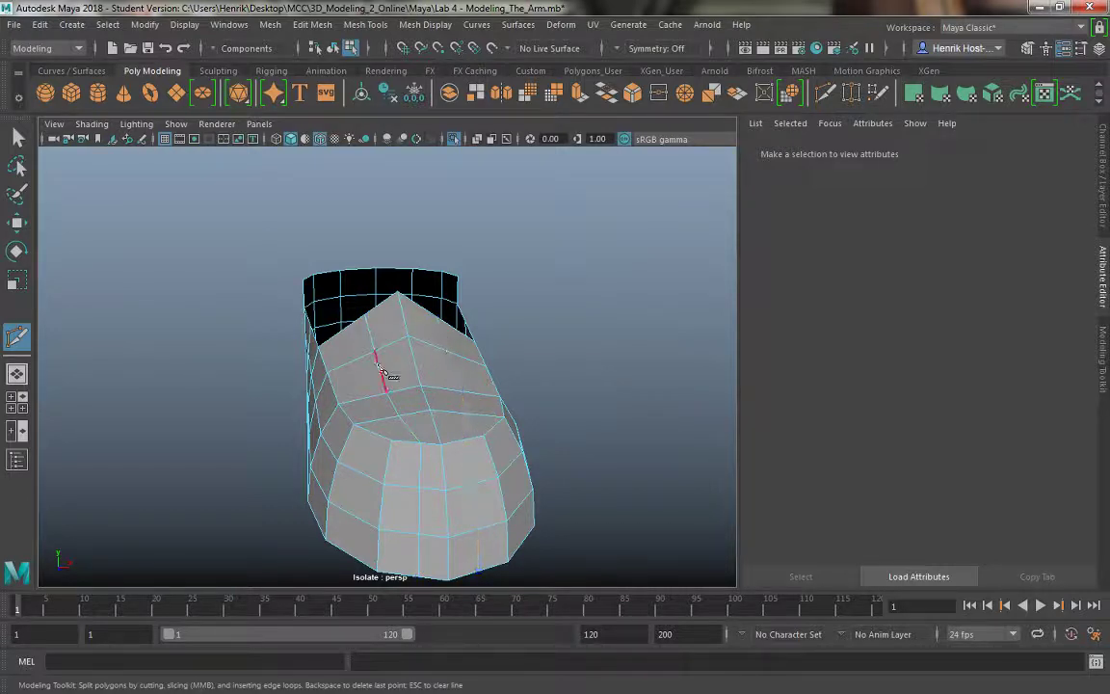
ctrl+click(290, 350)
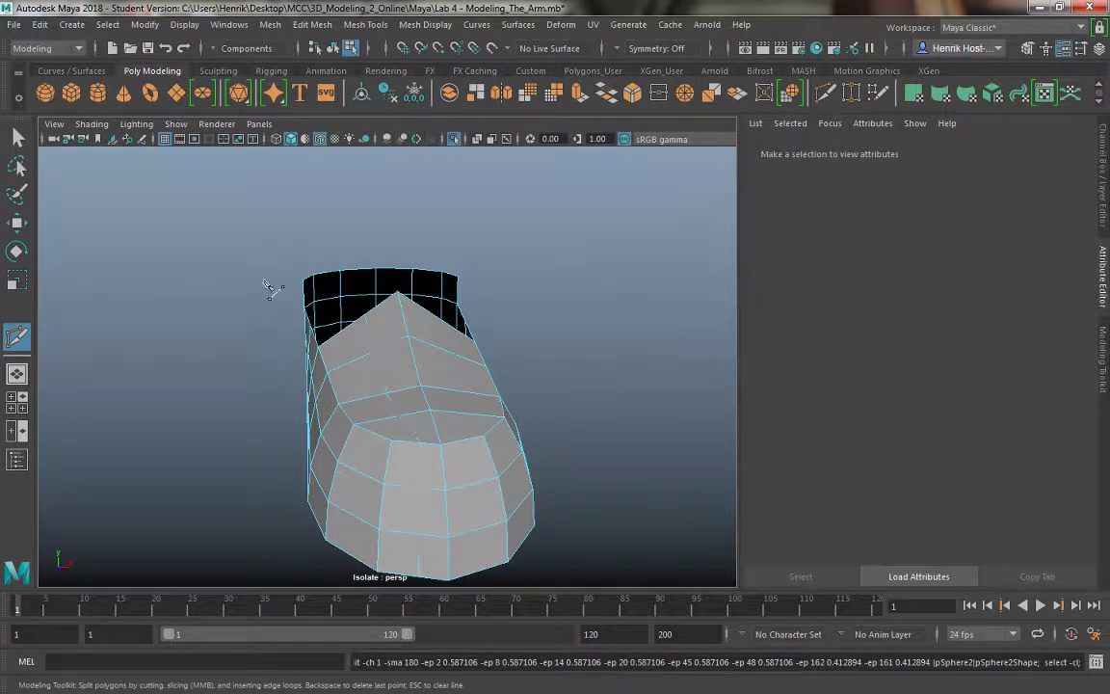
click(17, 137)
Add linear divisions, 2 in U and 1 in V, to the two central face loops running over the top of the shoe.
right_drag(369, 234, 371, 341)
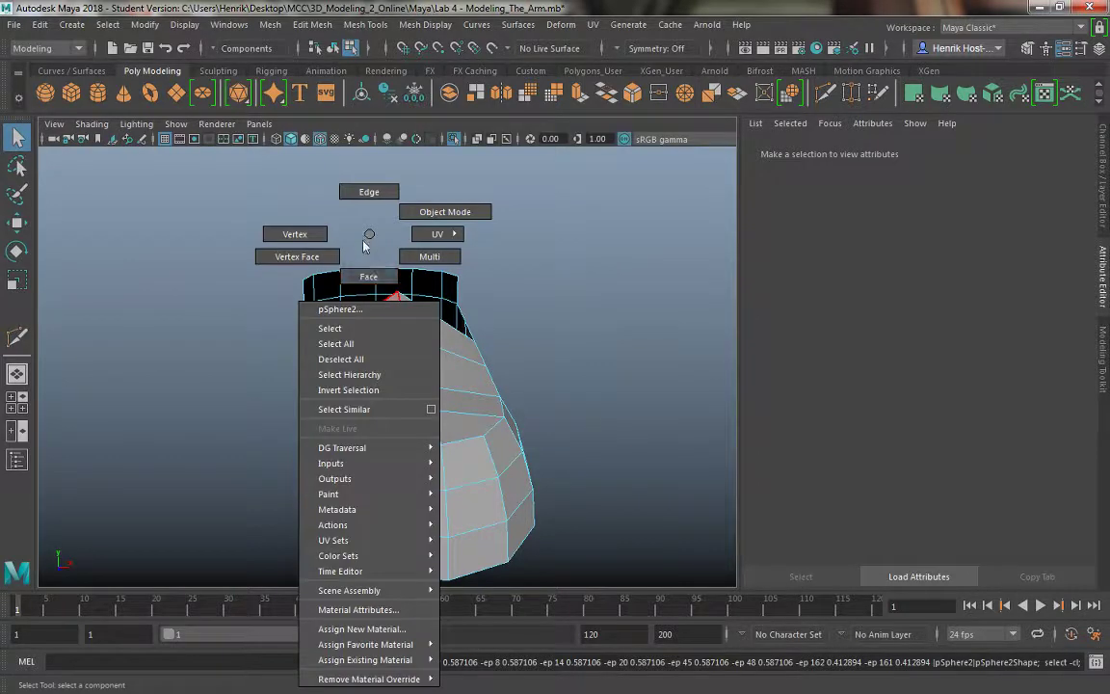
right_drag(364, 246, 369, 277)
click(379, 343)
shift+double_click(387, 373)
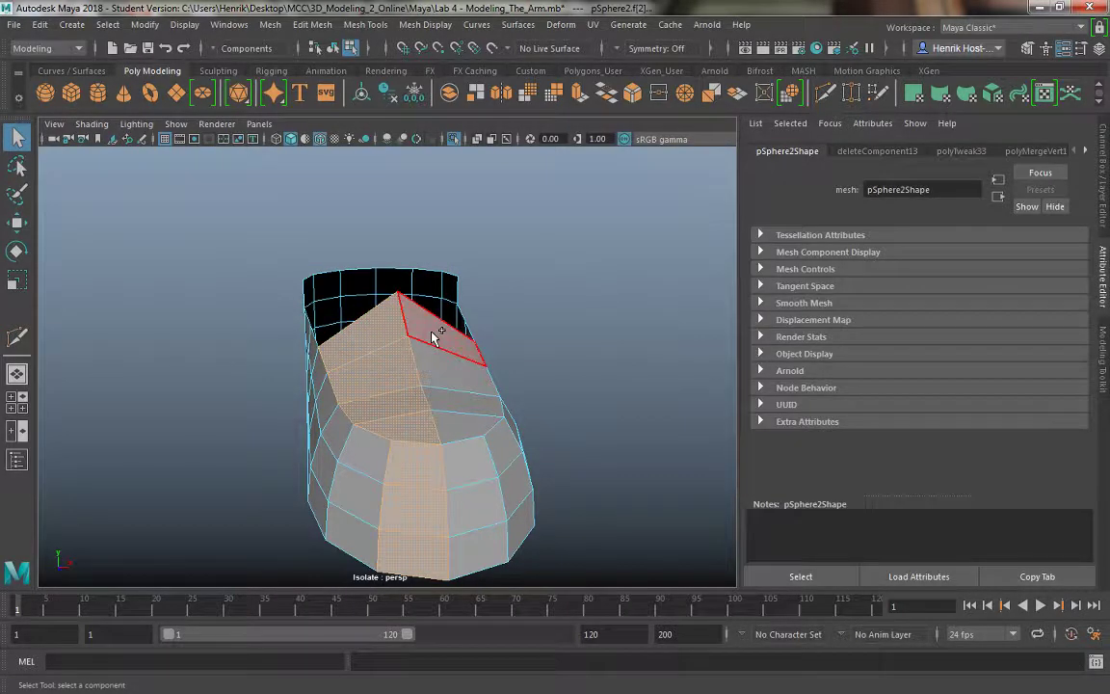
shift+double_click(434, 337)
shift+right_click(405, 319)
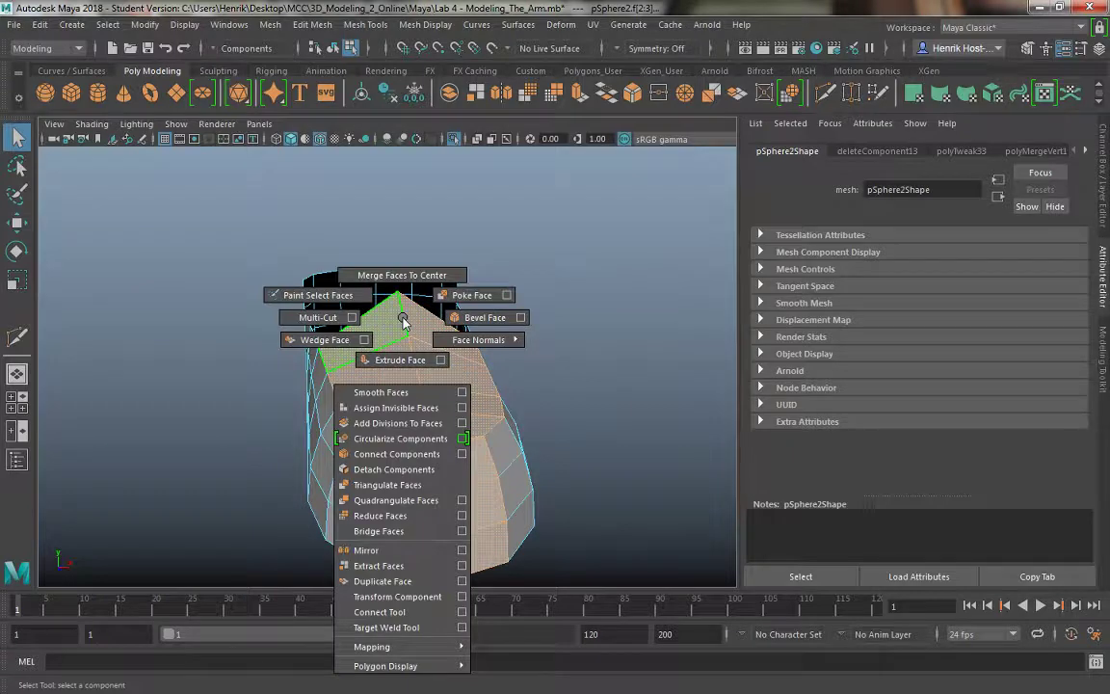
click(461, 423)
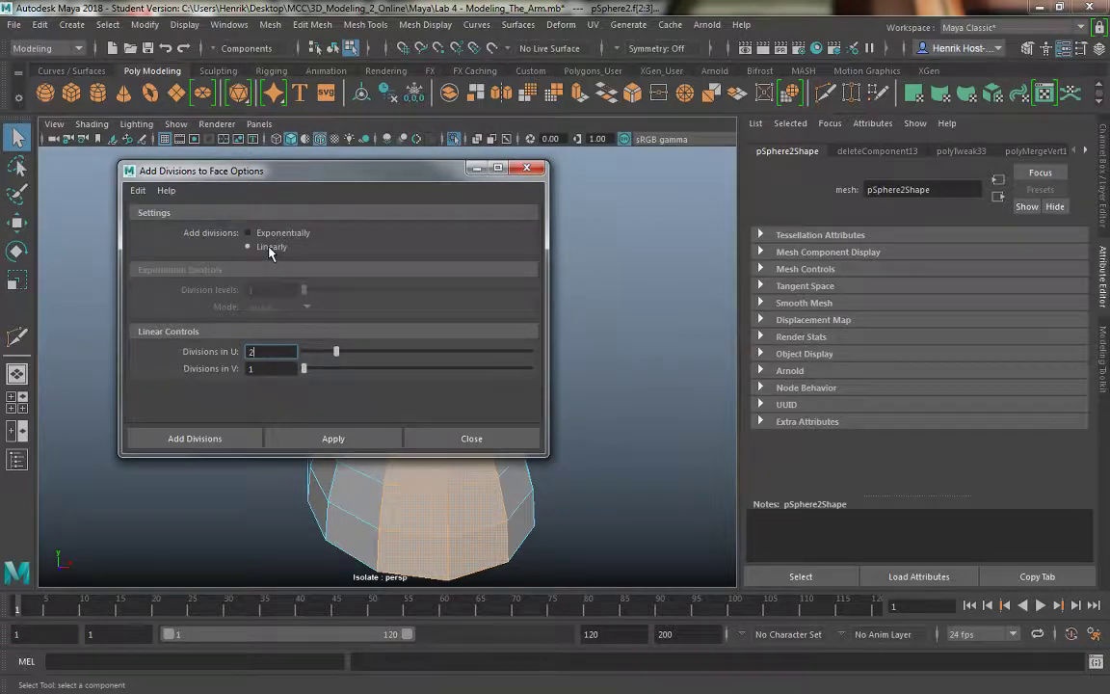
drag(303, 177, 642, 113)
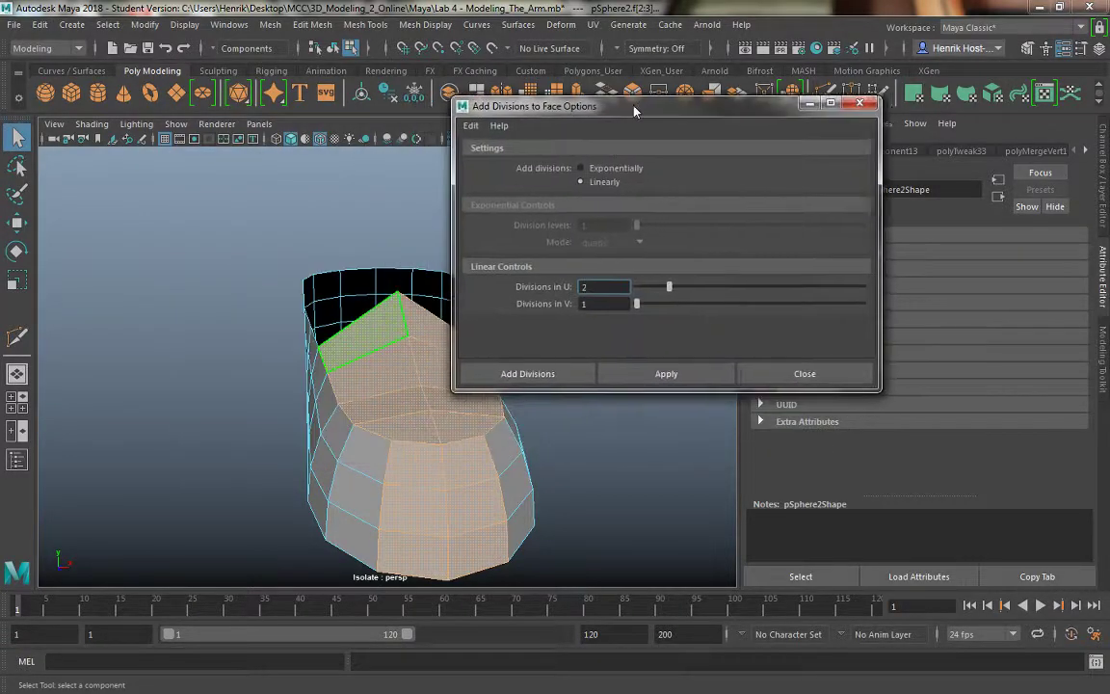
click(671, 375)
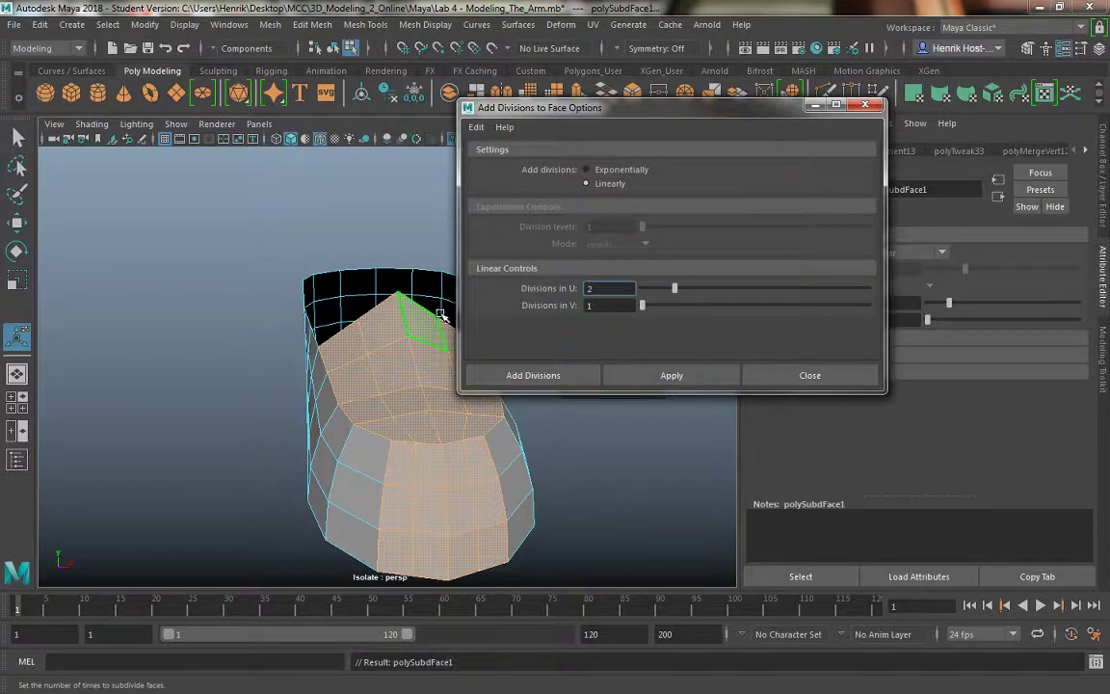
alt+drag(328, 273, 319, 265)
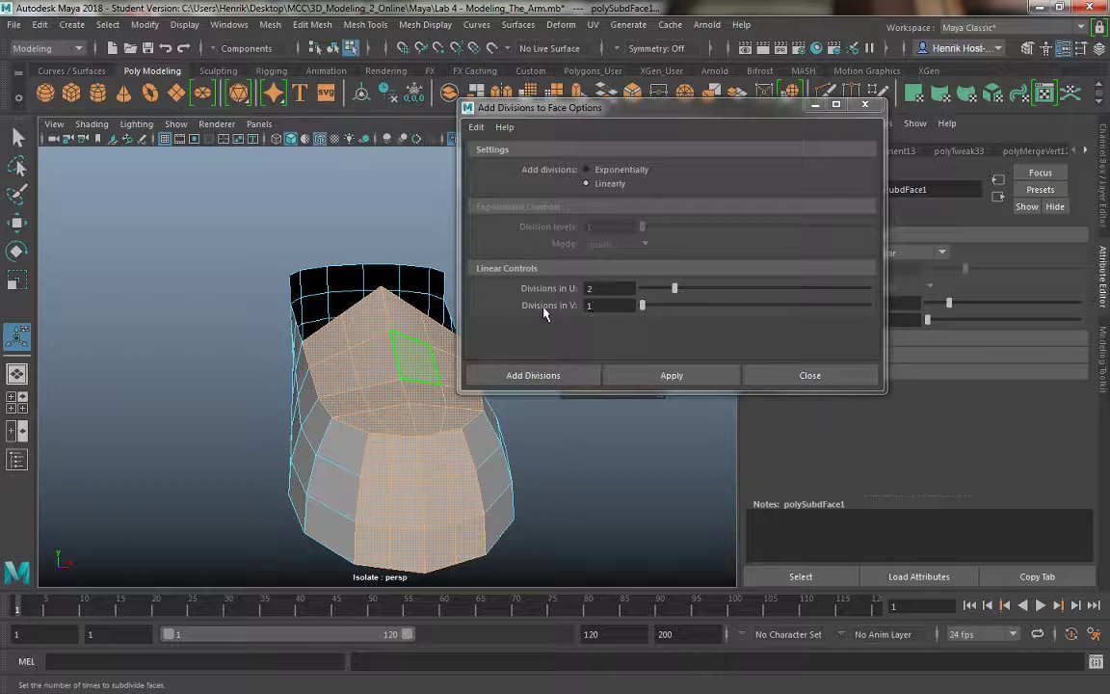
click(809, 375)
Try to bridge the open edges of the ankle gap on both sides of the shoe at once.
alt+drag(508, 344, 429, 246)
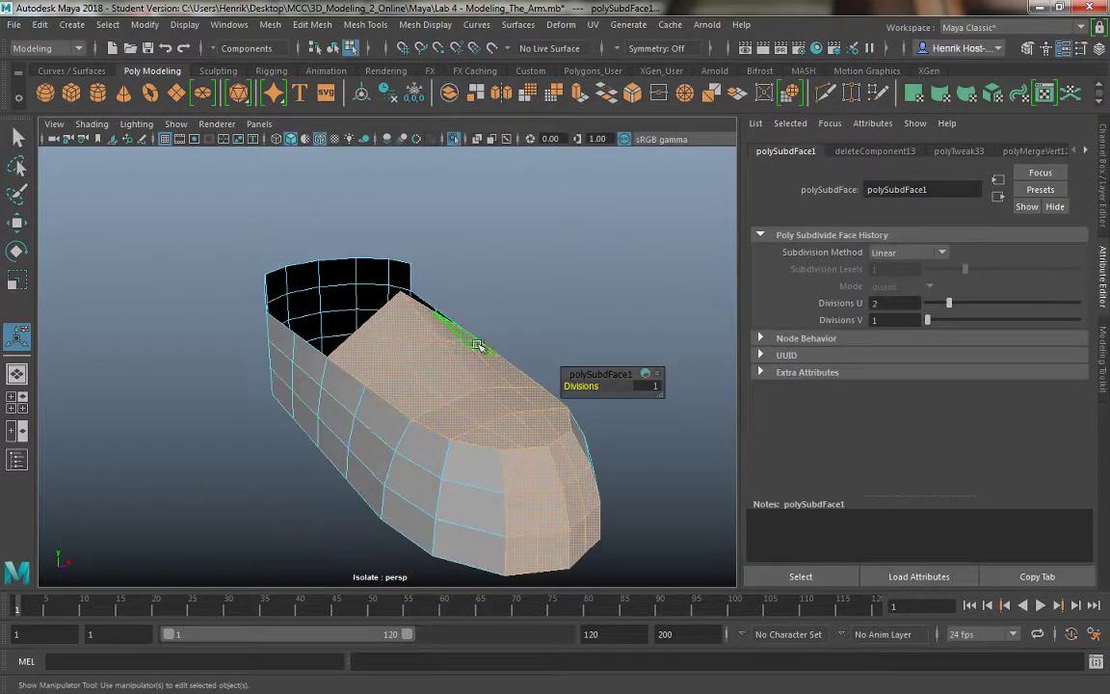
right_drag(423, 234, 499, 211)
alt+drag(499, 211, 355, 240)
click(529, 311)
right_drag(354, 240, 314, 294)
click(313, 294)
alt+drag(371, 285, 256, 313)
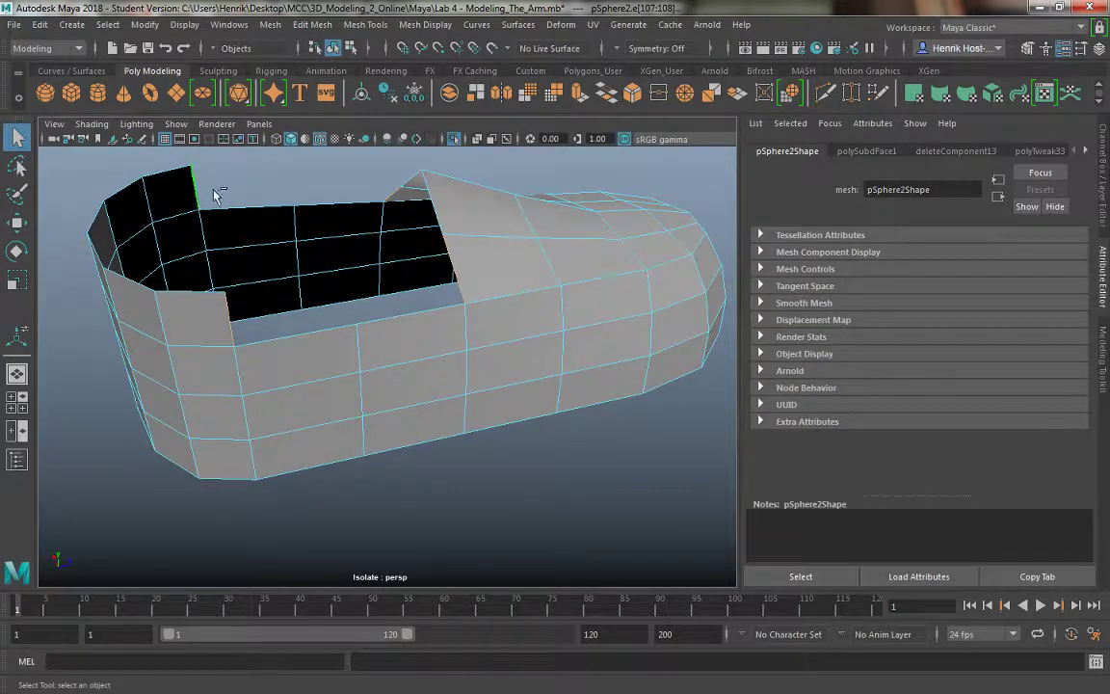
click(611, 101)
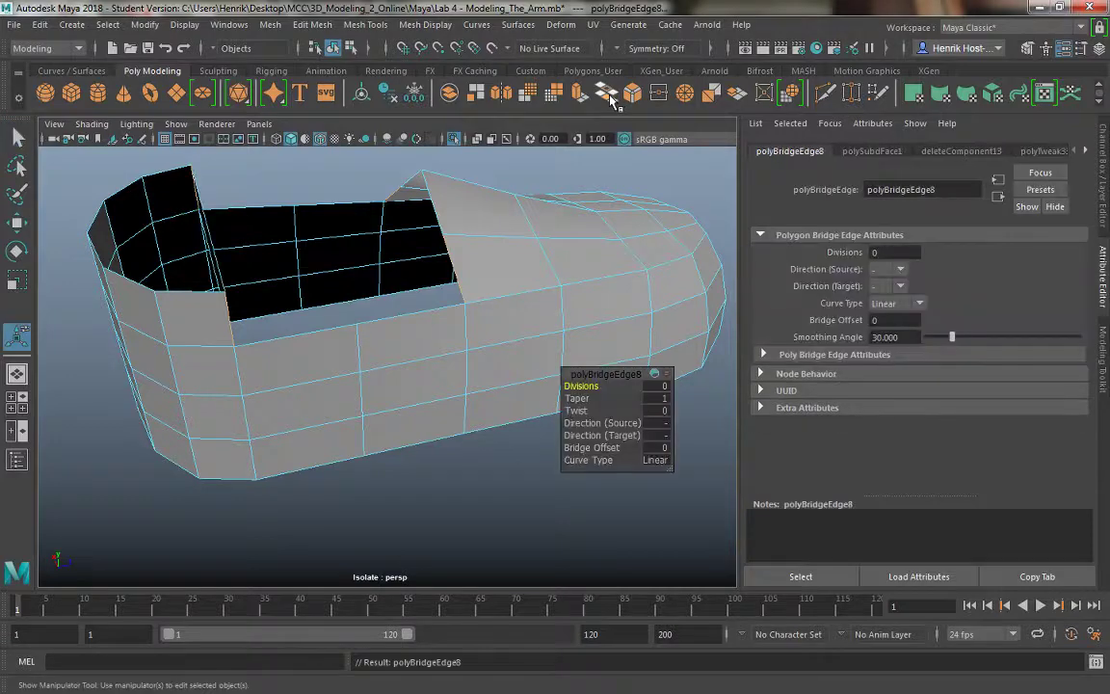
Bridge the heel edge to the instep edge across the near side's gap, with 1 division.
alt+drag(289, 318, 173, 302)
alt+drag(221, 266, 440, 260)
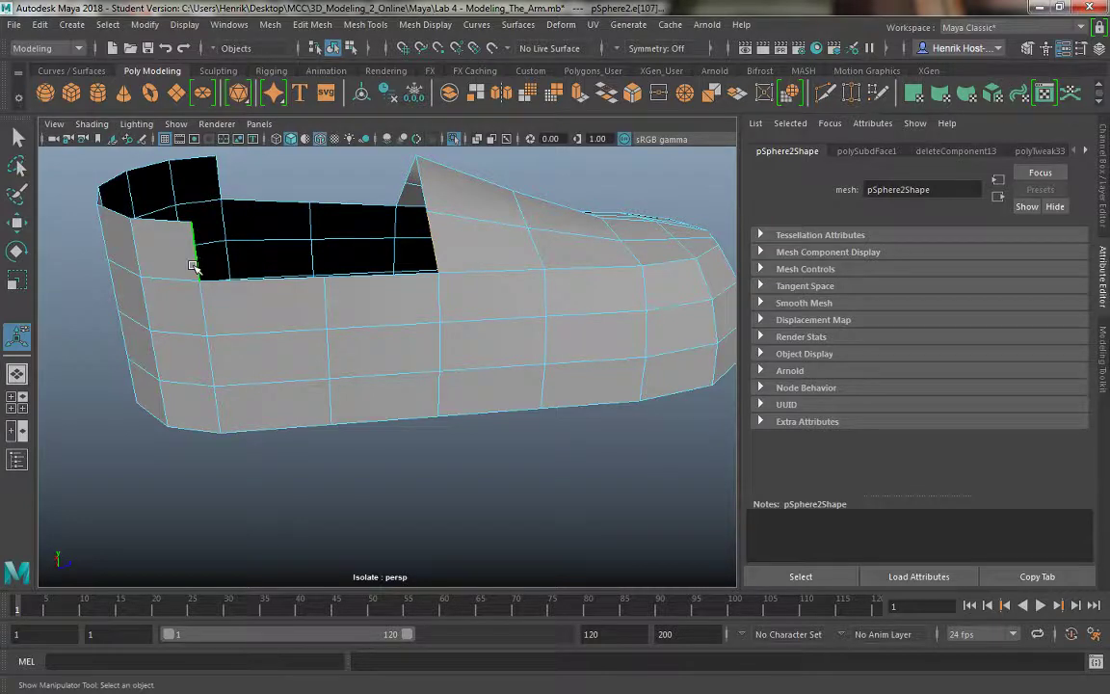
click(547, 91)
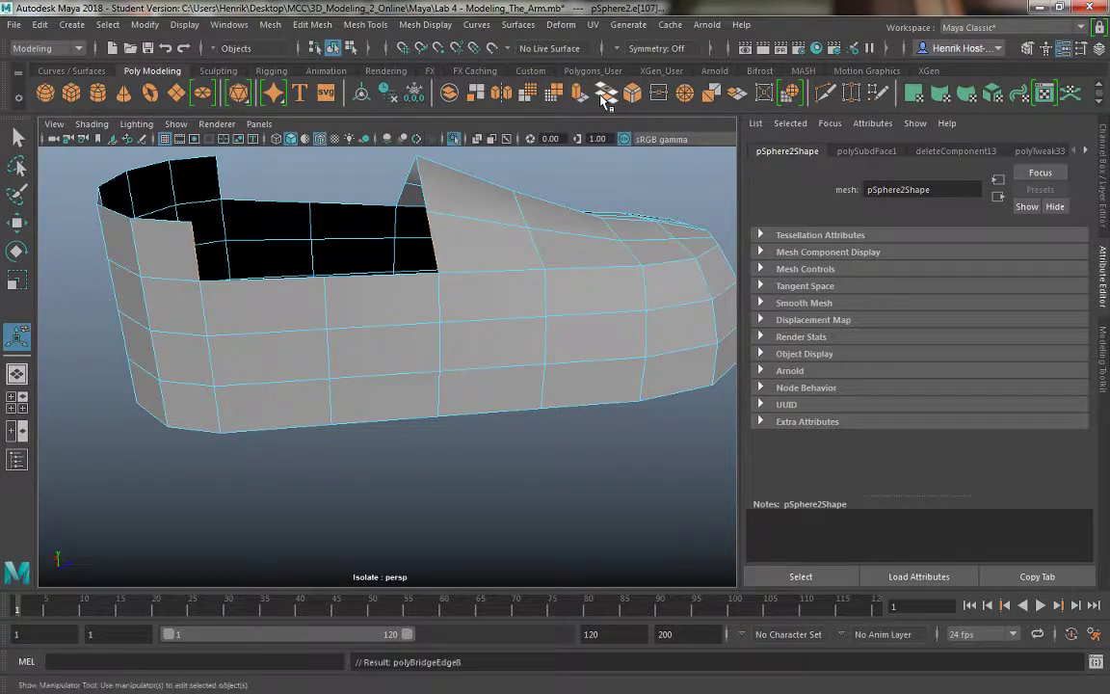
click(654, 385)
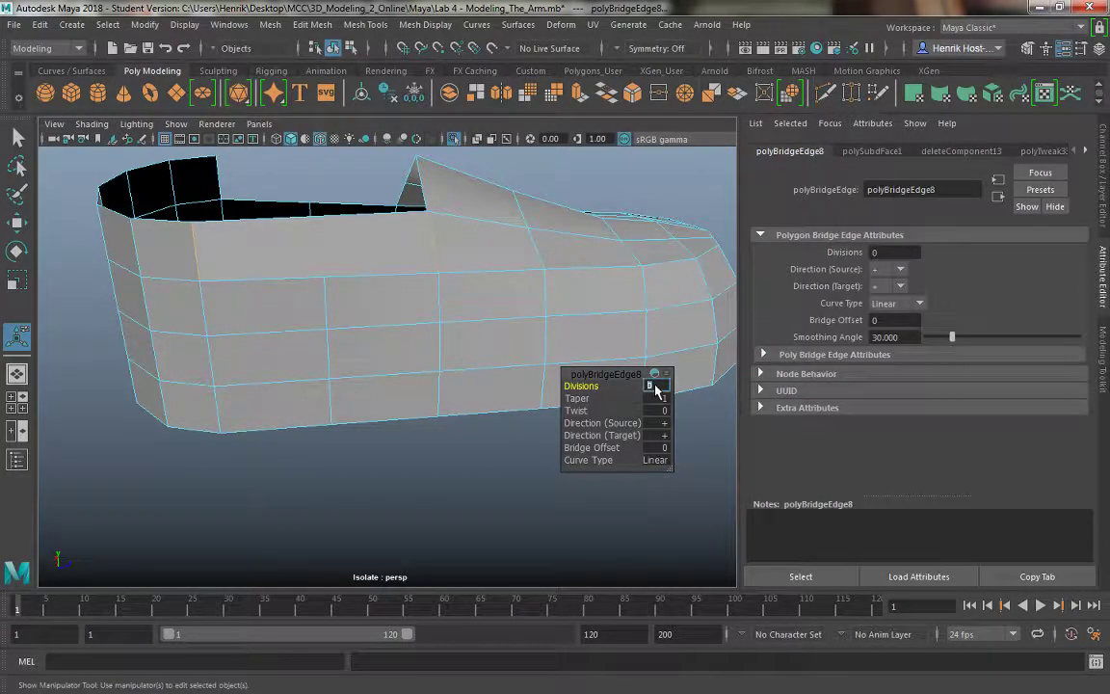
Merge the overlapping vertices where the middle of the new near-side bridge meets the side wall.
right_drag(292, 237, 222, 236)
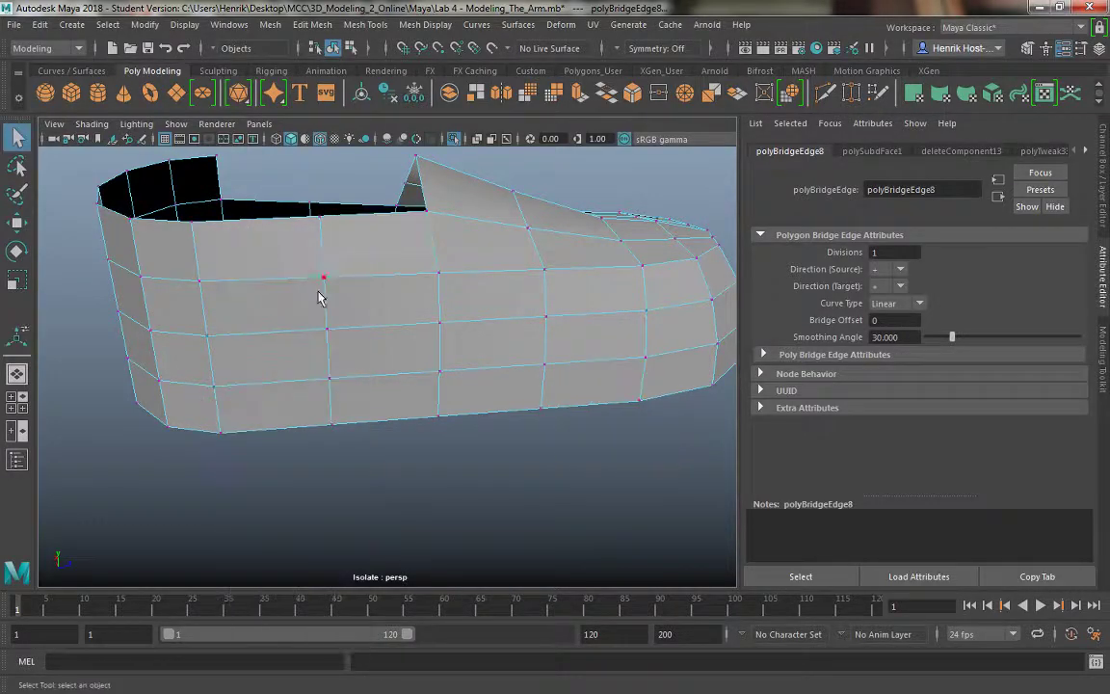
alt+drag(322, 291, 377, 371)
shift+right_drag(402, 395, 460, 272)
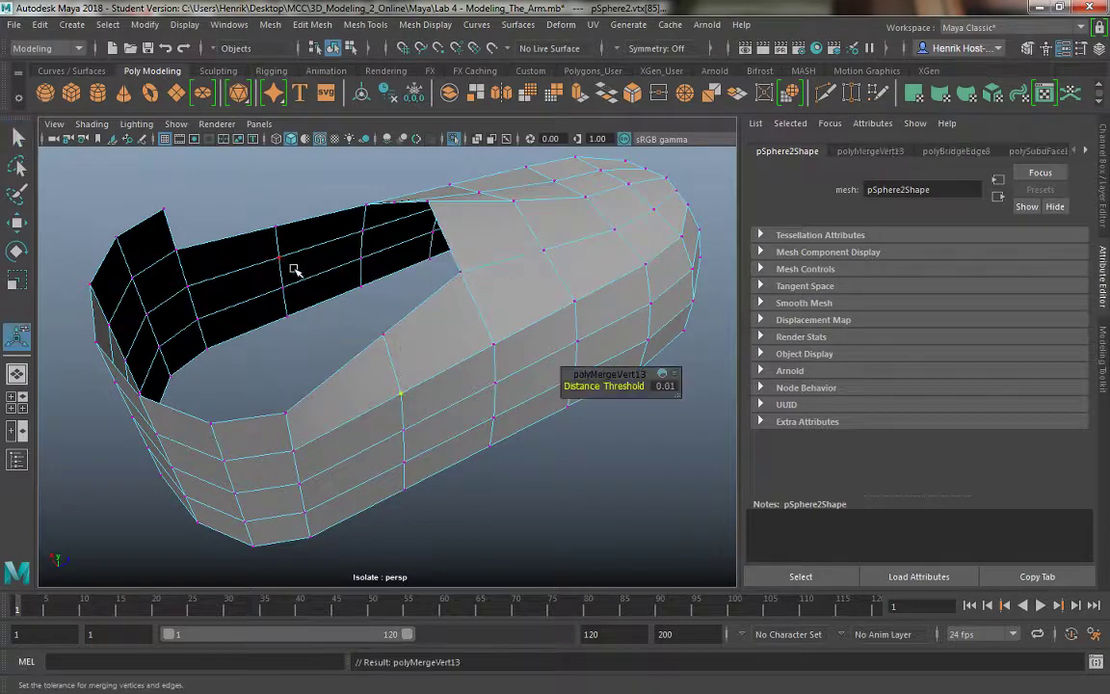
Bridge the heel edge to the instep edge across the far side's gap, with 1 division.
alt+drag(295, 271, 257, 243)
right_drag(319, 233, 324, 192)
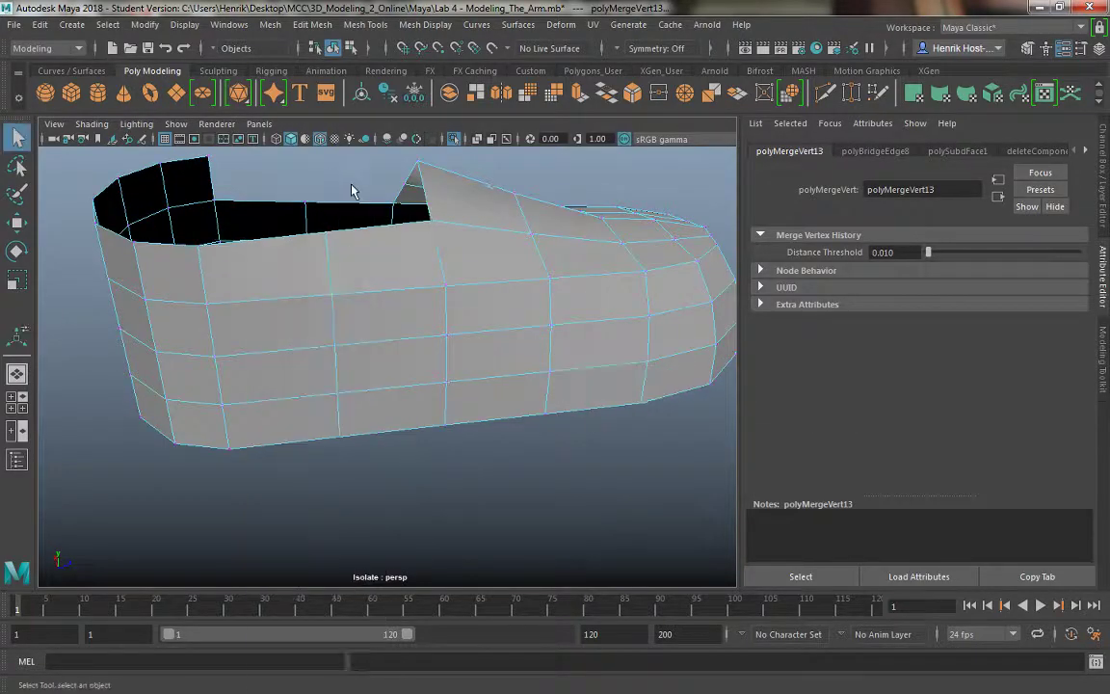
click(404, 195)
shift+click(209, 180)
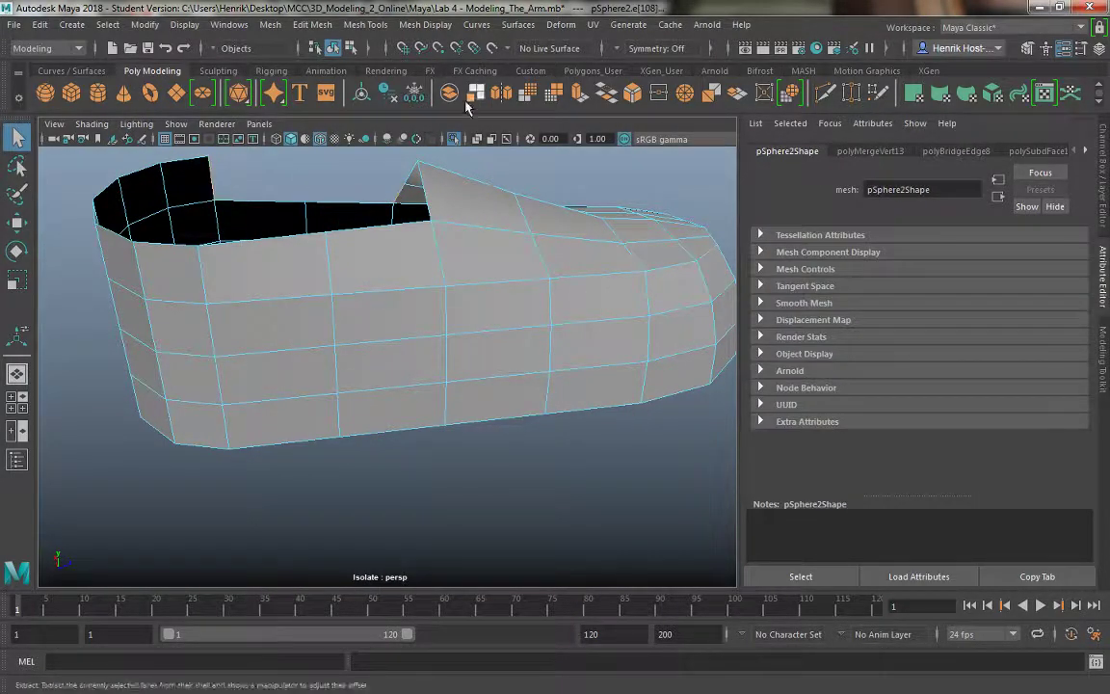
click(605, 93)
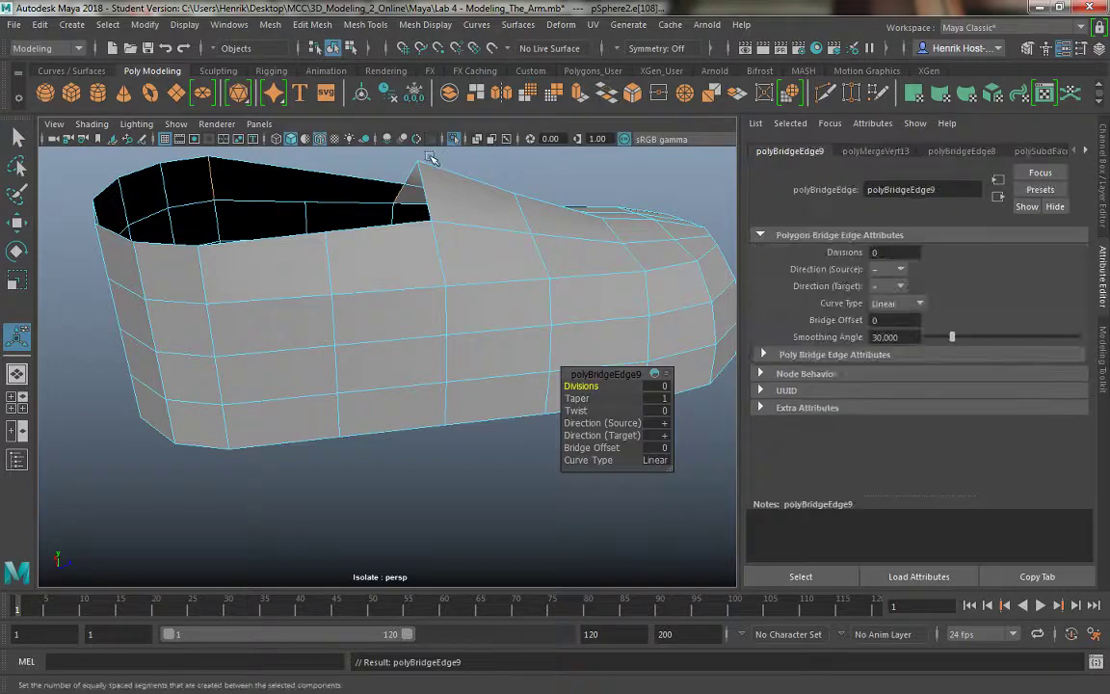
click(648, 385)
text(1)
key(Return)
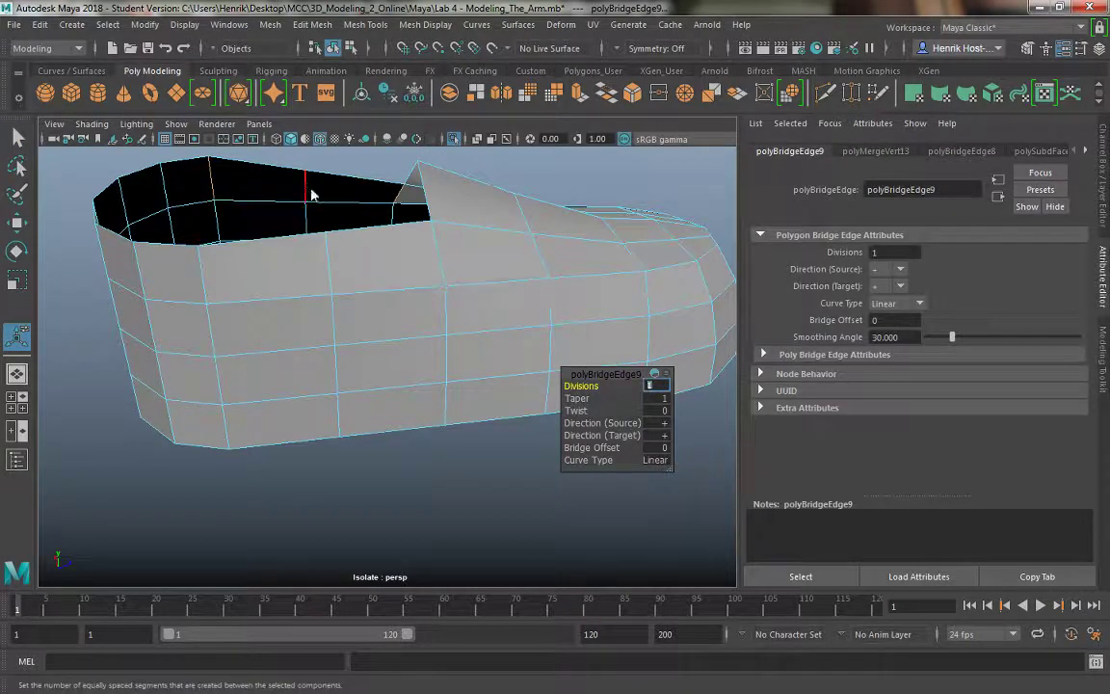
Merge the overlapping vertices at the middle of the far-side bridge and return to object mode.
right_drag(309, 190, 267, 170)
key(q)
drag(290, 189, 322, 209)
shift+right_drag(307, 200, 374, 124)
right_drag(303, 189, 372, 166)
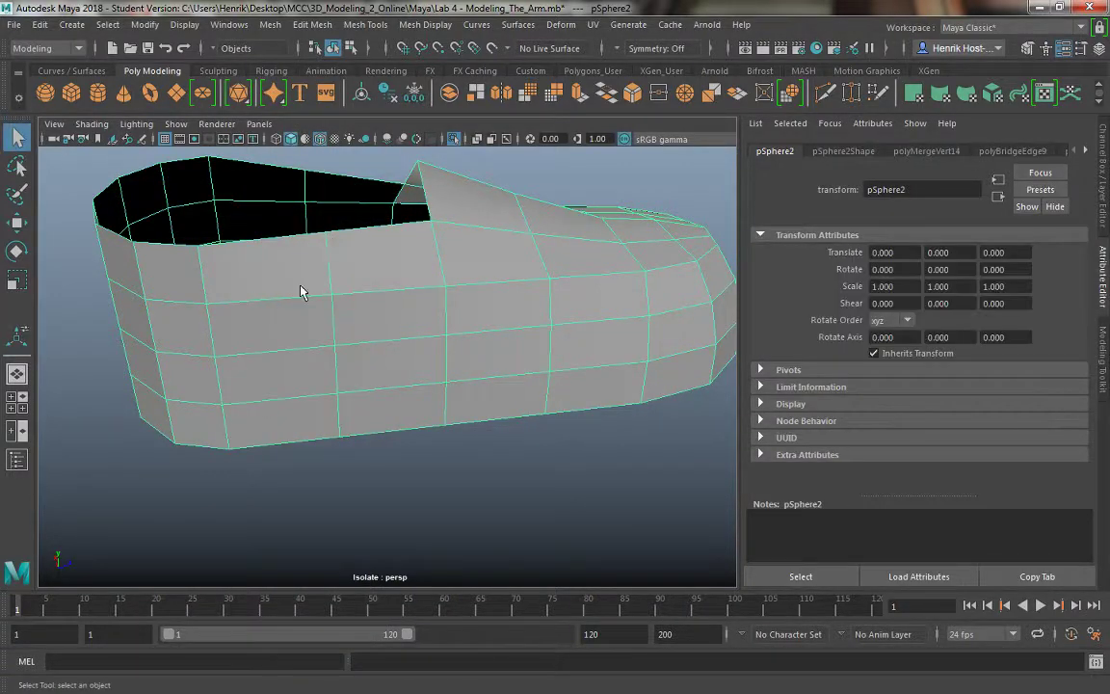
Scale the two vertices beside the instep peak apart along X by about 1.23.
alt+drag(303, 290, 377, 290)
right_drag(374, 233, 320, 239)
click(357, 273)
alt+drag(363, 277, 353, 286)
key(r)
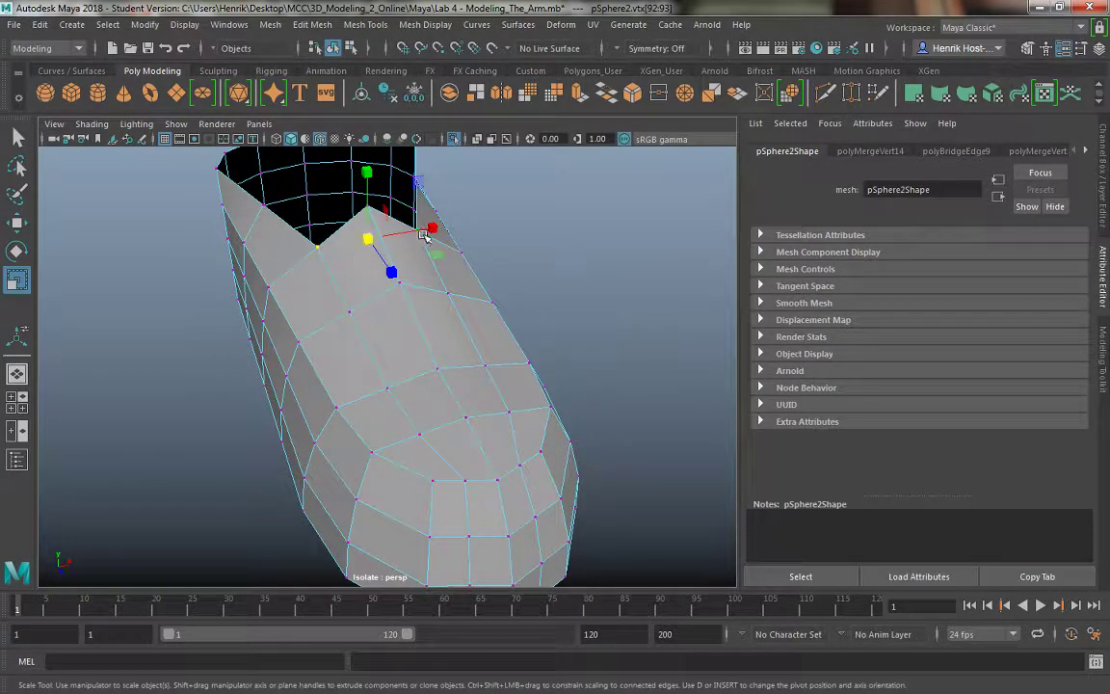
drag(431, 228, 438, 226)
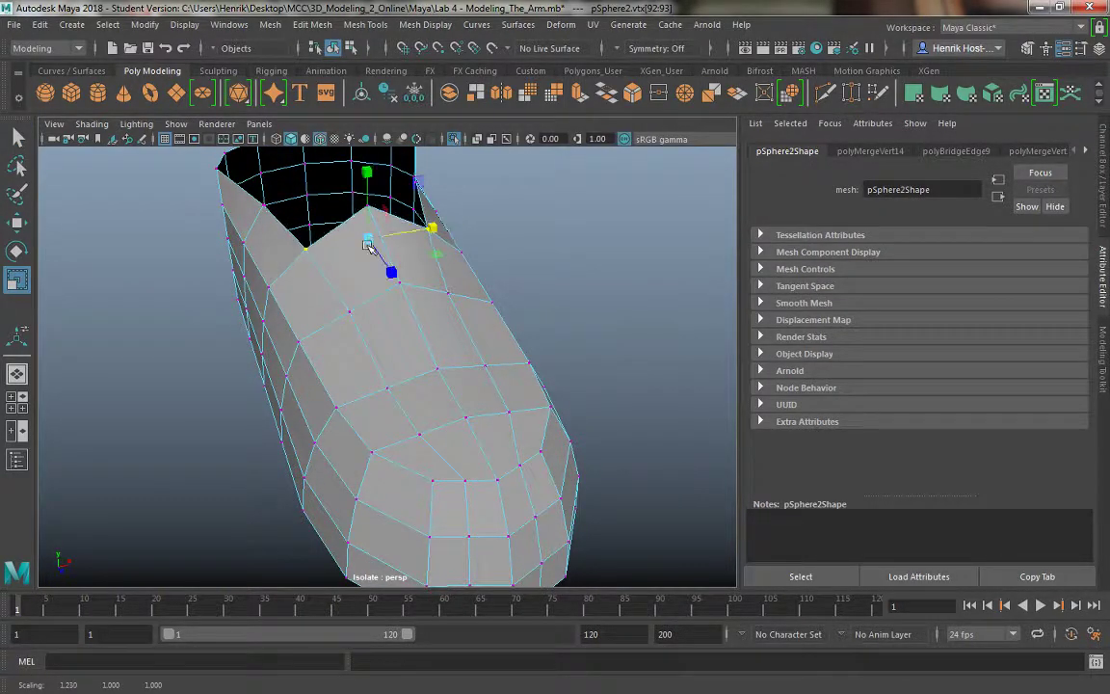
Return to object mode and select the whole shoe mesh.
alt+drag(367, 246, 461, 315)
right_drag(455, 234, 528, 213)
alt+right_drag(502, 257, 421, 297)
click(529, 464)
alt+drag(530, 465, 460, 389)
click(447, 396)
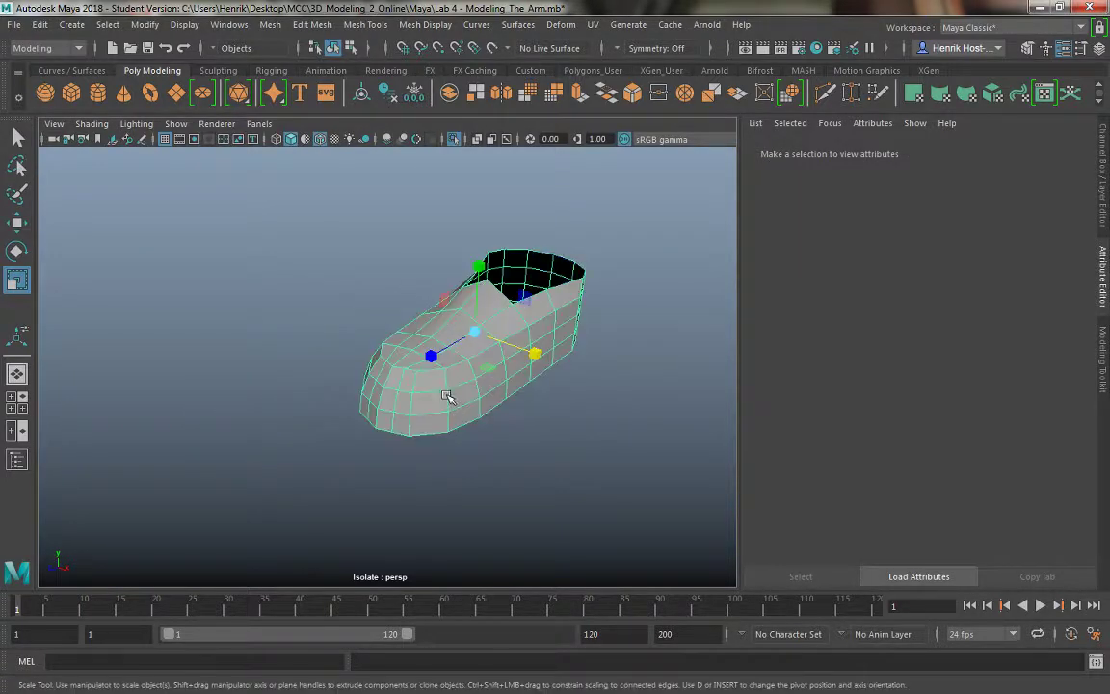
Soften the shoe's edges, clear the selection and turn off the wireframe on the shaded display.
alt+middle_drag(447, 396, 385, 359)
shift+right_drag(358, 306, 501, 352)
click(111, 174)
click(91, 123)
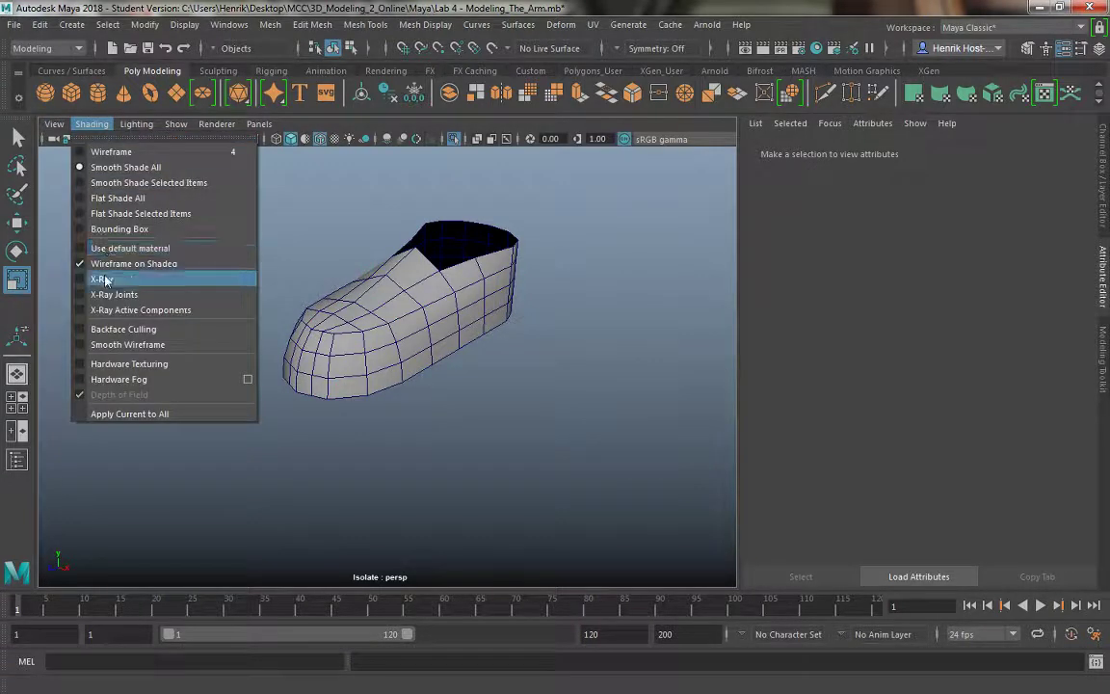
click(122, 270)
Bring the rest of the character back from isolation and examine how the shoe meets the trouser leg in the perspective and reference views.
mouse_move(230, 354)
alt+mouse_down()
mouse_move(510, 344)
mouse_move(403, 329)
mouse_move(279, 342)
mouse_move(512, 401)
mouse_move(402, 396)
mouse_move(476, 456)
mouse_move(527, 414)
alt+mouse_up()
key(space)
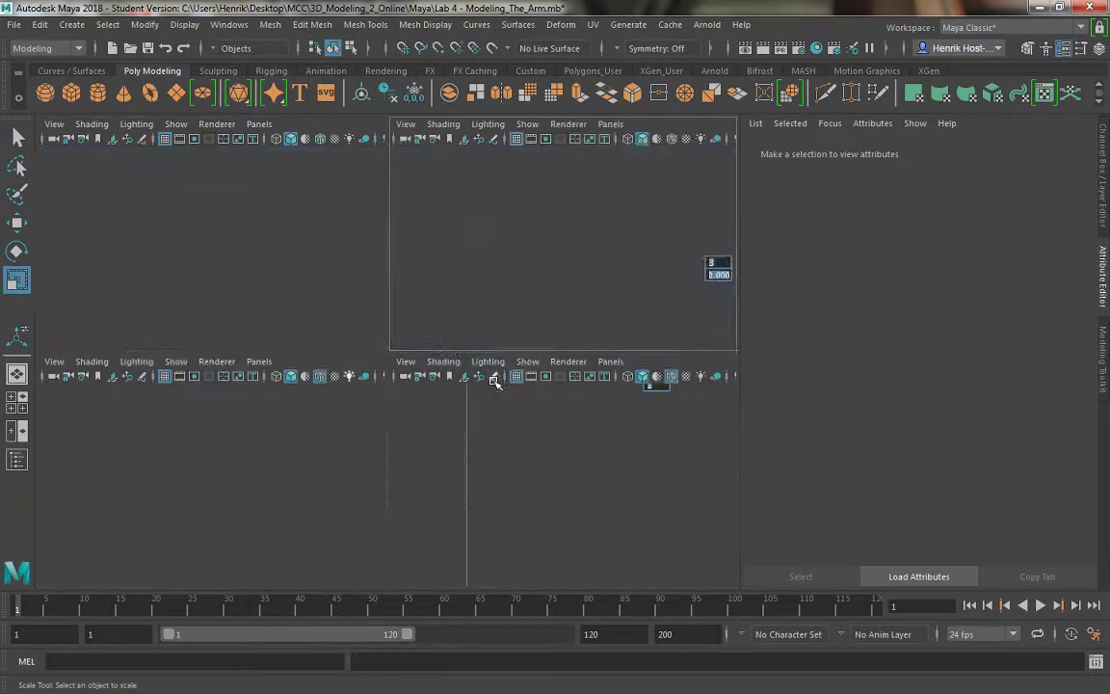
click(521, 279)
click(478, 285)
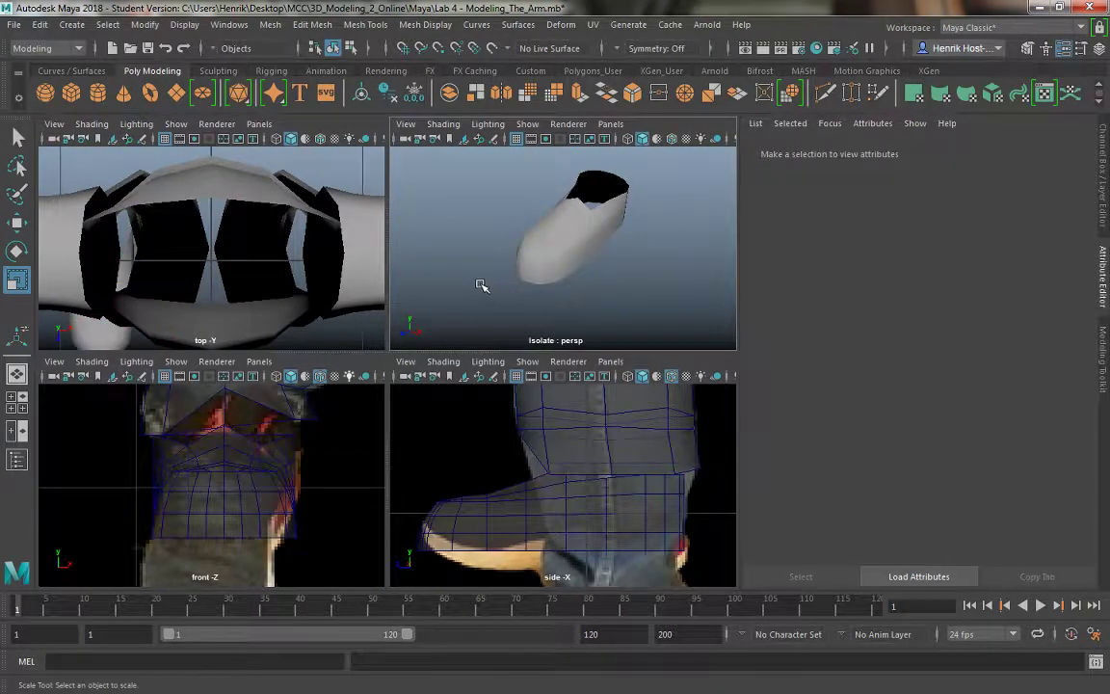
alt+drag(478, 285, 736, 240)
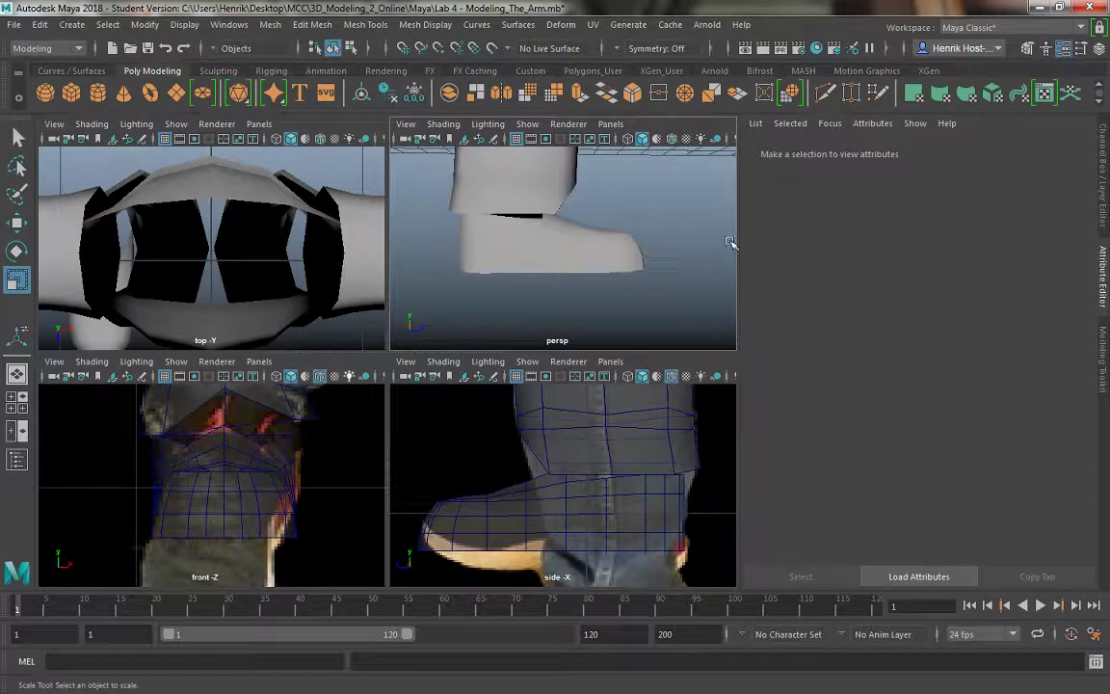
mouse_move(577, 285)
alt+mouse_down()
mouse_move(617, 272)
mouse_move(723, 276)
mouse_move(624, 268)
mouse_move(585, 280)
alt+mouse_up()
key(space)
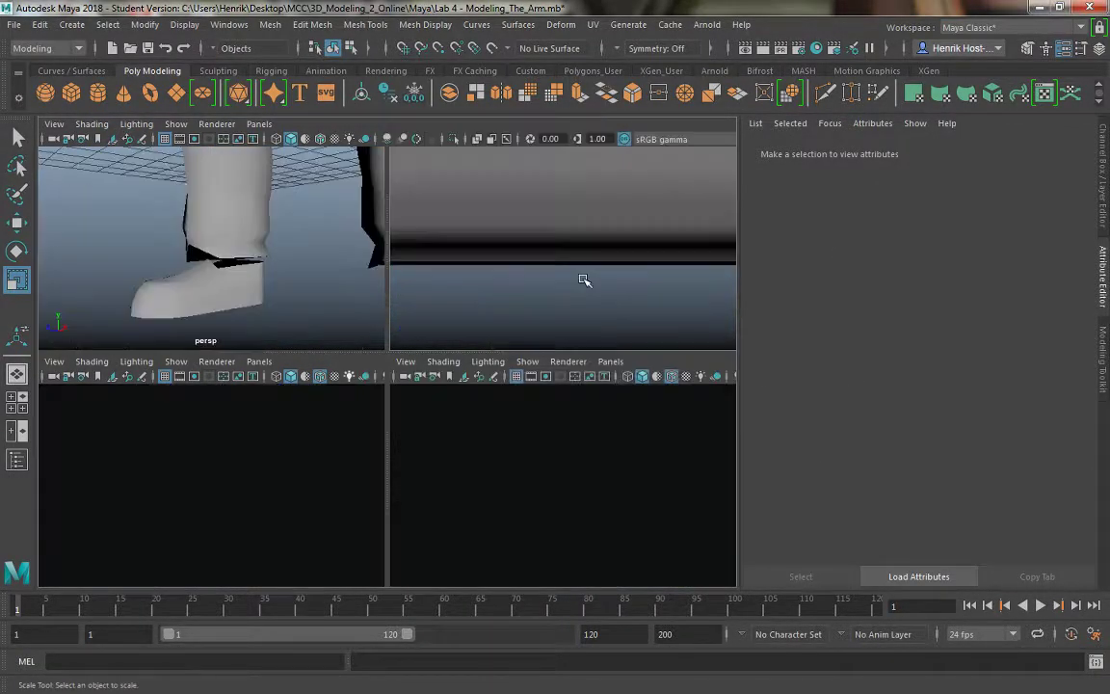
alt+middle_drag(377, 364, 563, 310)
alt+right_drag(499, 362, 511, 368)
alt+middle_drag(461, 348, 399, 369)
alt+right_drag(399, 369, 482, 432)
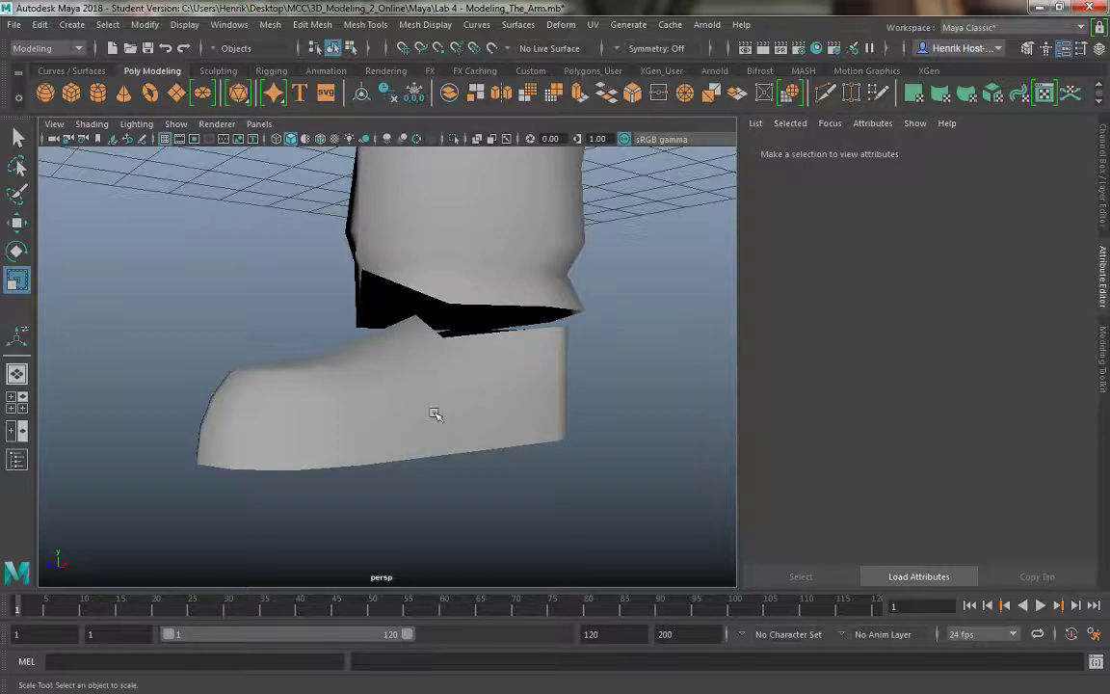
alt+drag(430, 369, 395, 344)
key(space)
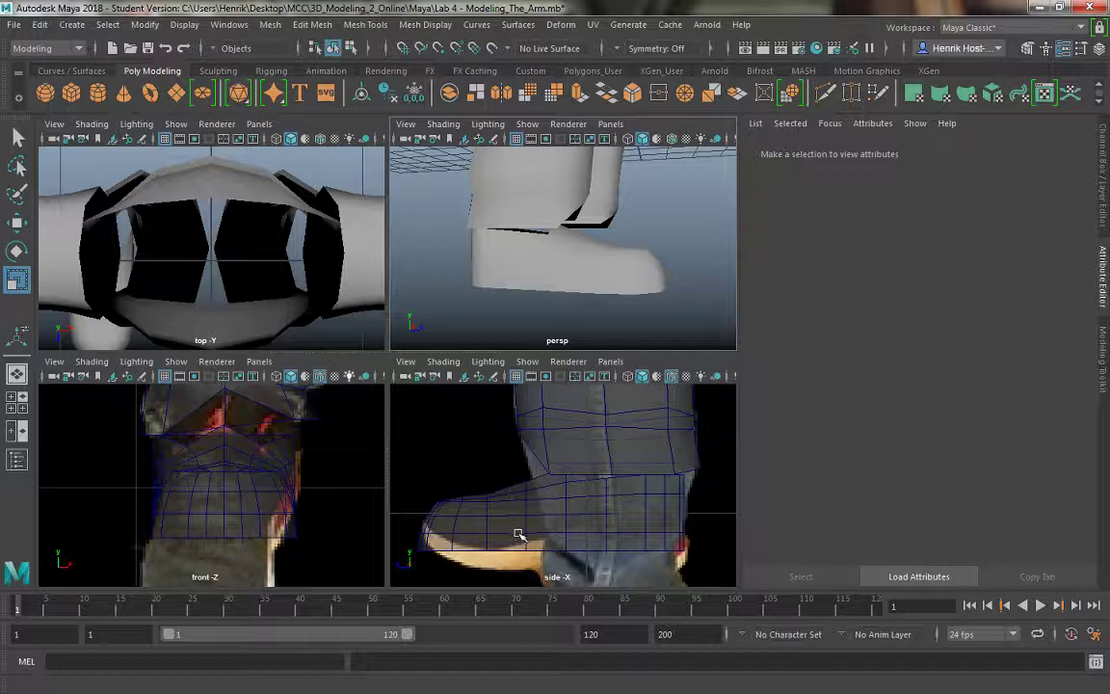
scroll(540, 521, down, 5)
scroll(495, 483, up, 2)
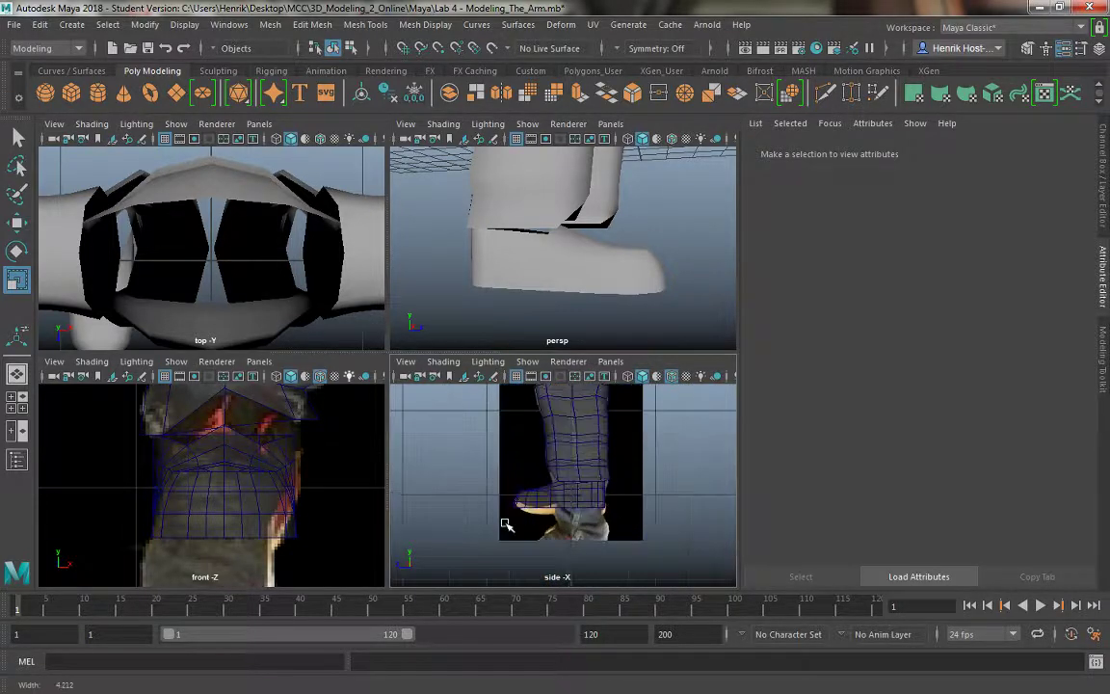
mouse_move(254, 486)
alt+middle_down()
mouse_move(262, 478)
mouse_move(250, 491)
alt+middle_up()
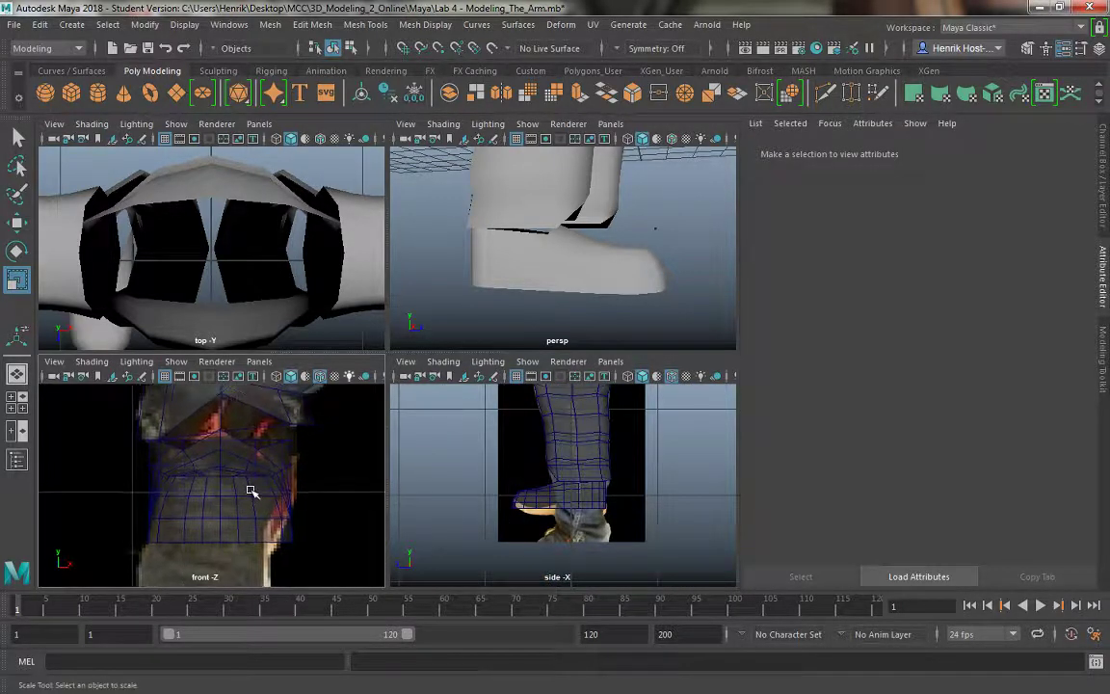
Select the shoe in the enlarged perspective view and turn the wireframe on shaded display back on.
key(space)
alt+drag(396, 317, 453, 362)
click(453, 376)
scroll(489, 463, up, 5)
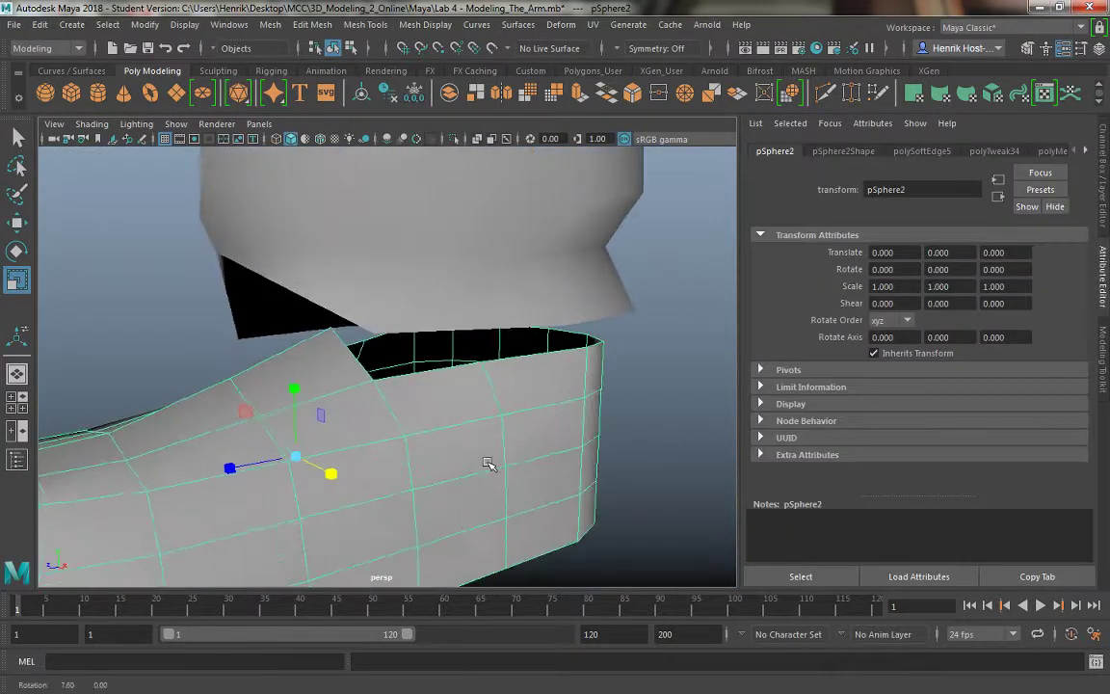
click(92, 124)
click(140, 273)
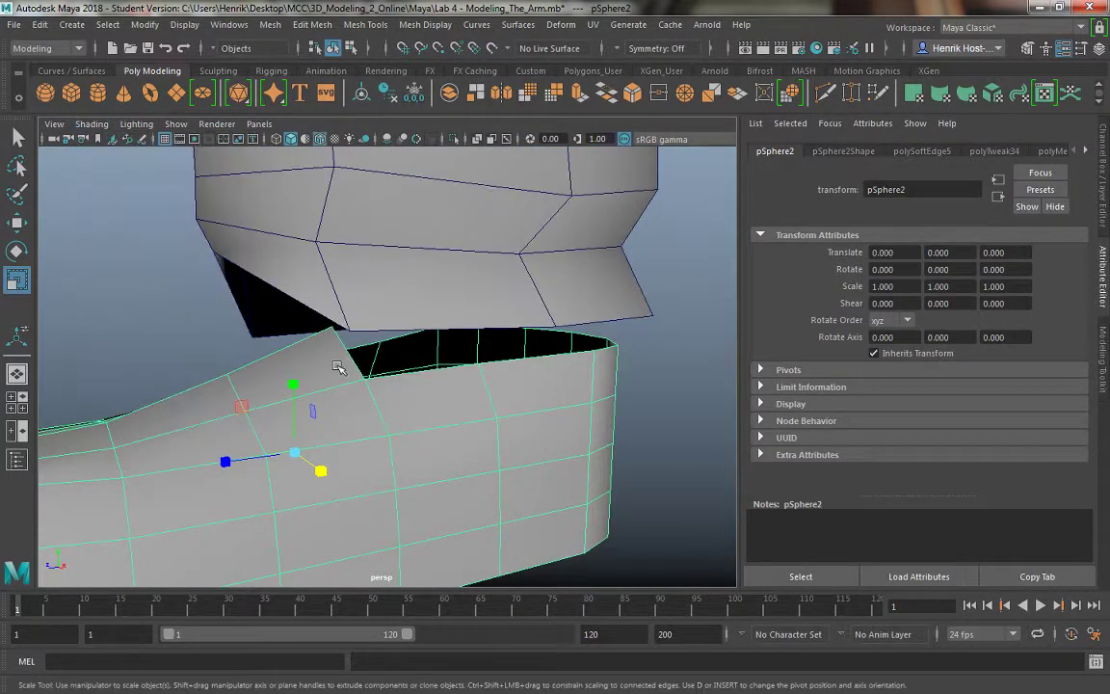
Move the two rim vertices beside the instep peak up and back toward the heel, near the trouser hem.
mouse_move(385, 366)
alt+mouse_down()
mouse_move(552, 340)
mouse_move(446, 345)
mouse_move(618, 349)
mouse_move(471, 367)
mouse_move(577, 389)
mouse_move(429, 360)
mouse_move(446, 408)
mouse_move(179, 391)
mouse_move(347, 413)
mouse_move(441, 378)
mouse_move(385, 352)
mouse_move(441, 382)
mouse_move(322, 372)
mouse_move(411, 416)
mouse_move(577, 421)
mouse_move(380, 420)
mouse_move(443, 424)
mouse_move(421, 421)
alt+mouse_up()
right_click(345, 378)
click(312, 234)
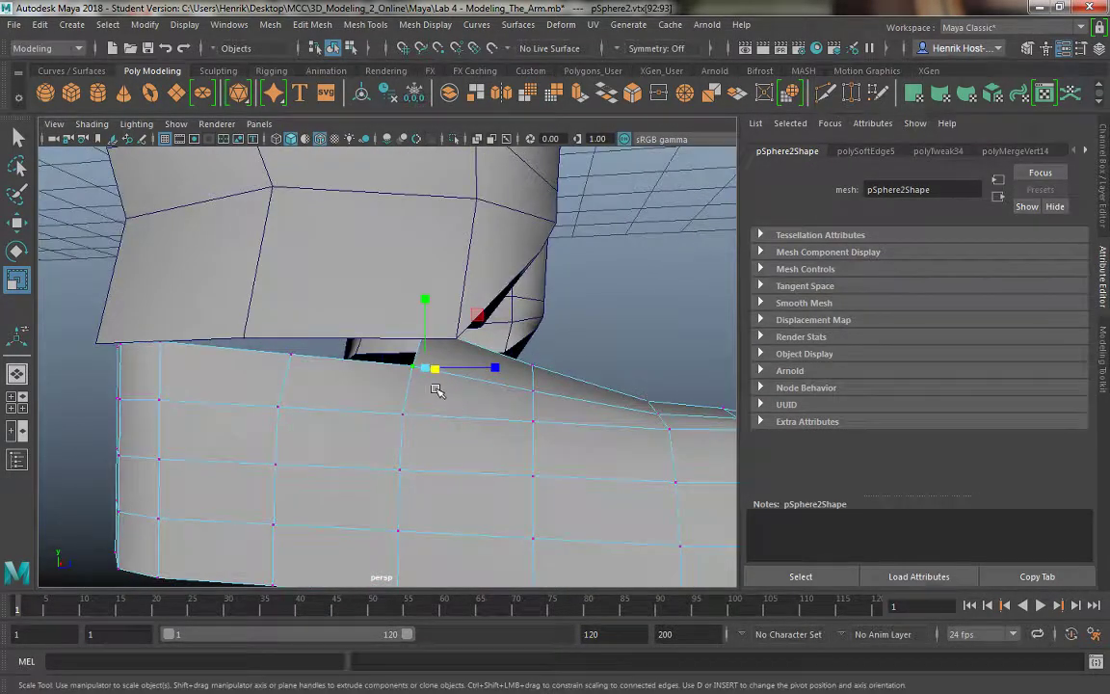
key(w)
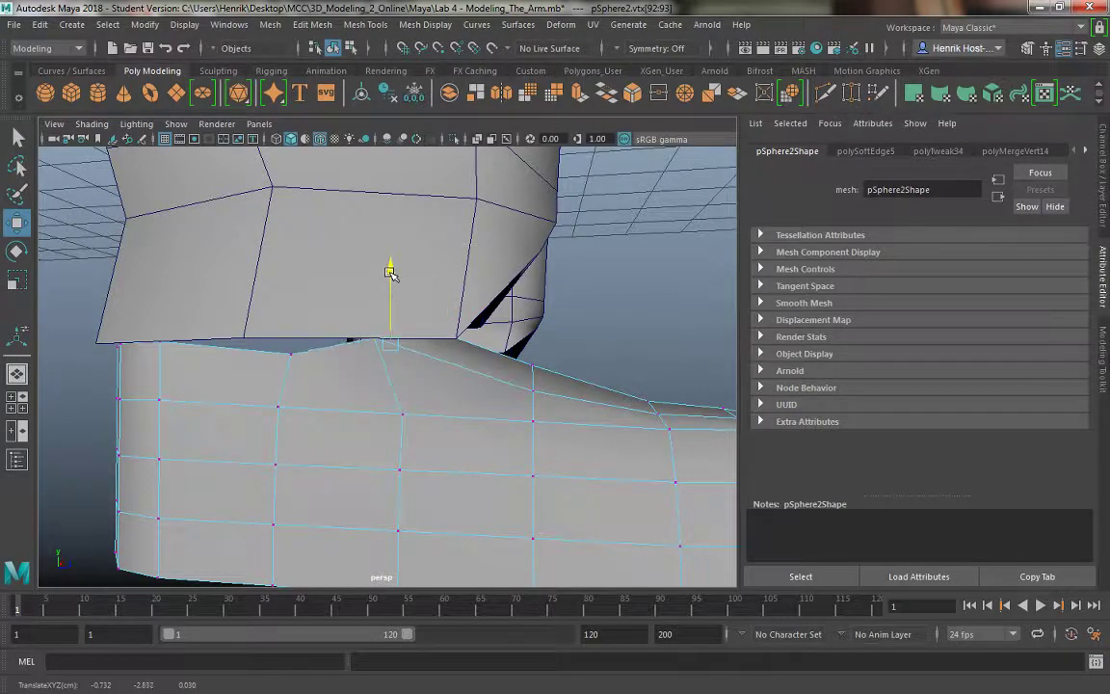
alt+drag(400, 391, 302, 443)
Return to object mode and isolate the shoe.
right_click(461, 416)
click(521, 210)
key(ctrl+1)
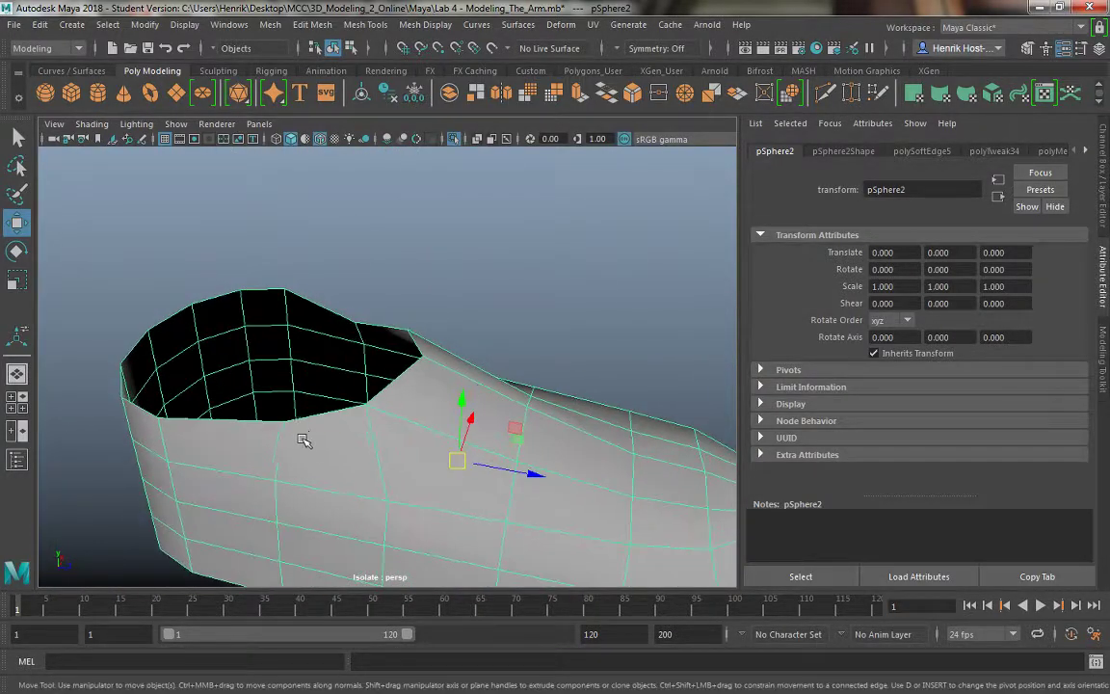
Scale the two side vertices of the ankle opening apart along X and raise them level with the rim.
right_click(300, 429)
click(247, 221)
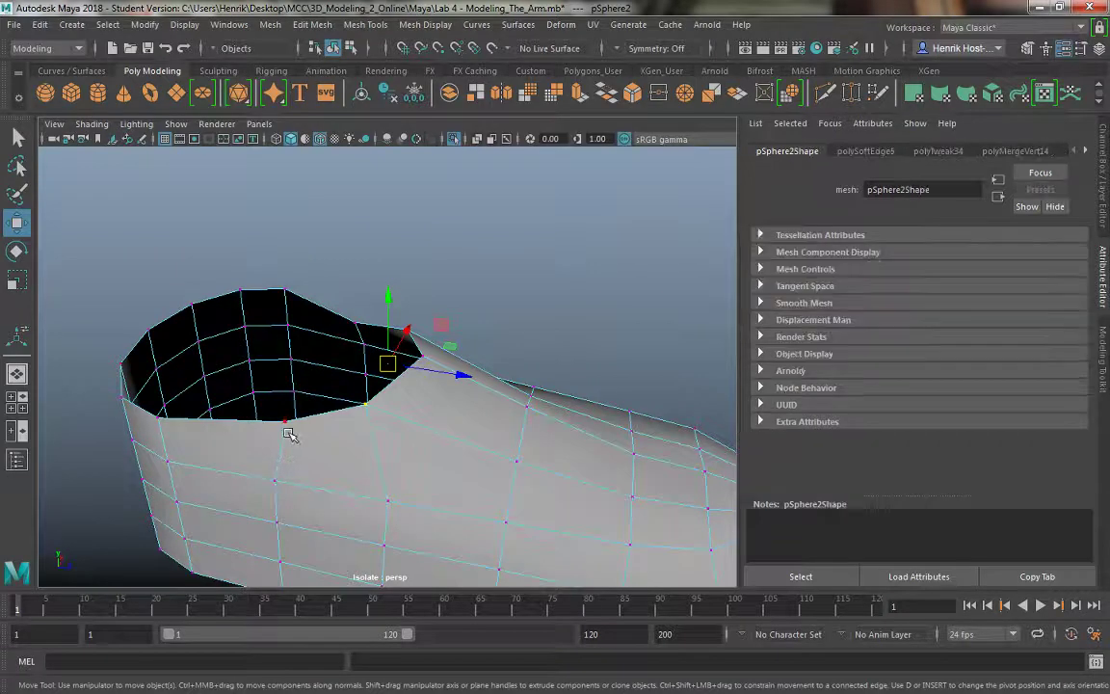
alt+drag(333, 405, 397, 362)
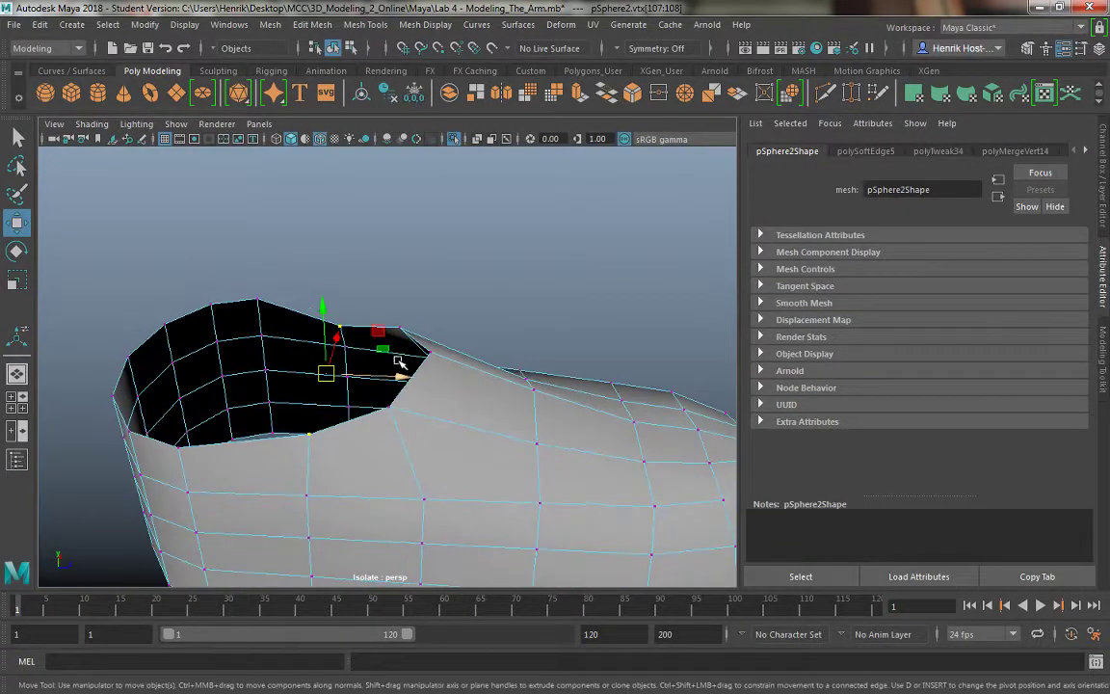
alt+drag(335, 431, 217, 448)
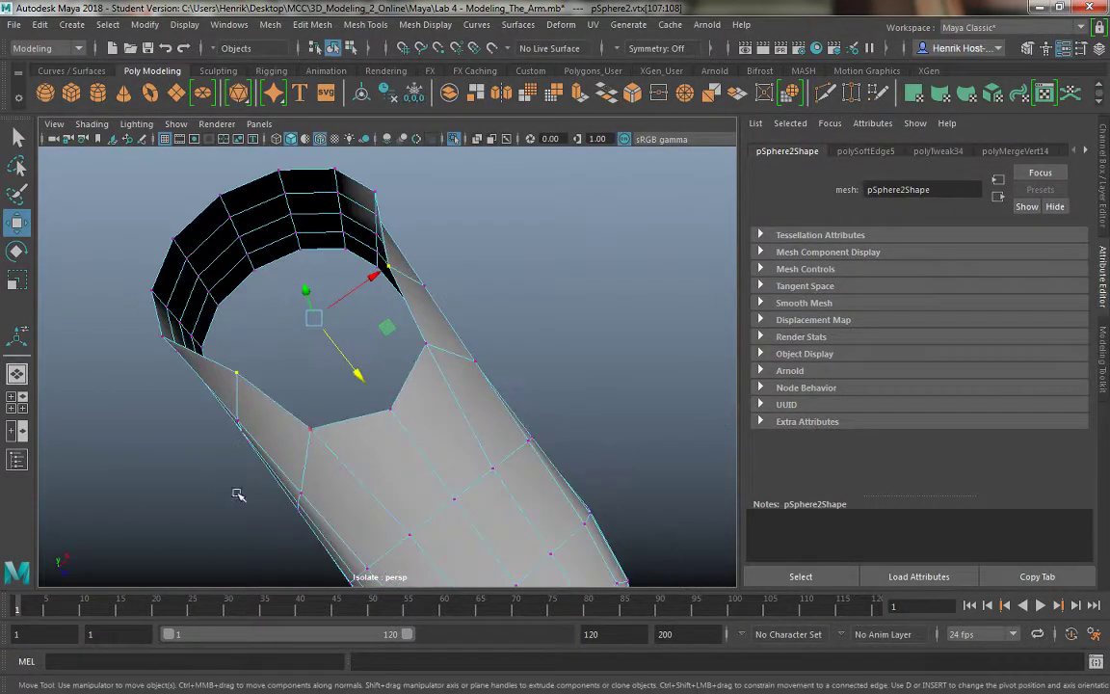
key(r)
drag(372, 280, 567, 298)
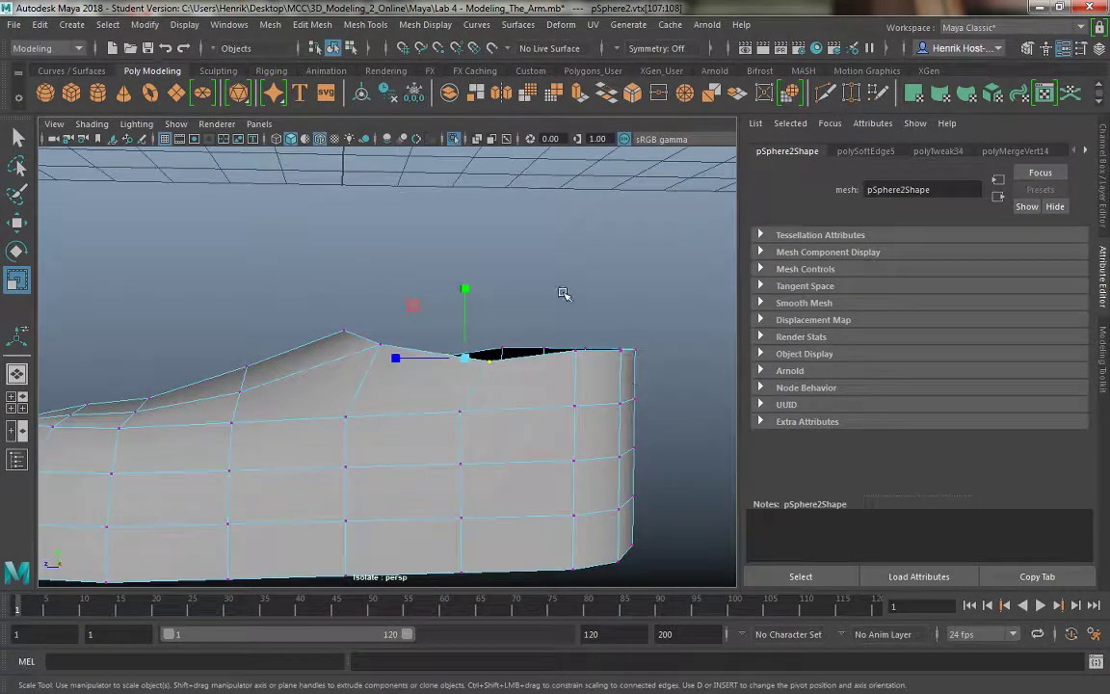
key(w)
drag(465, 282, 464, 286)
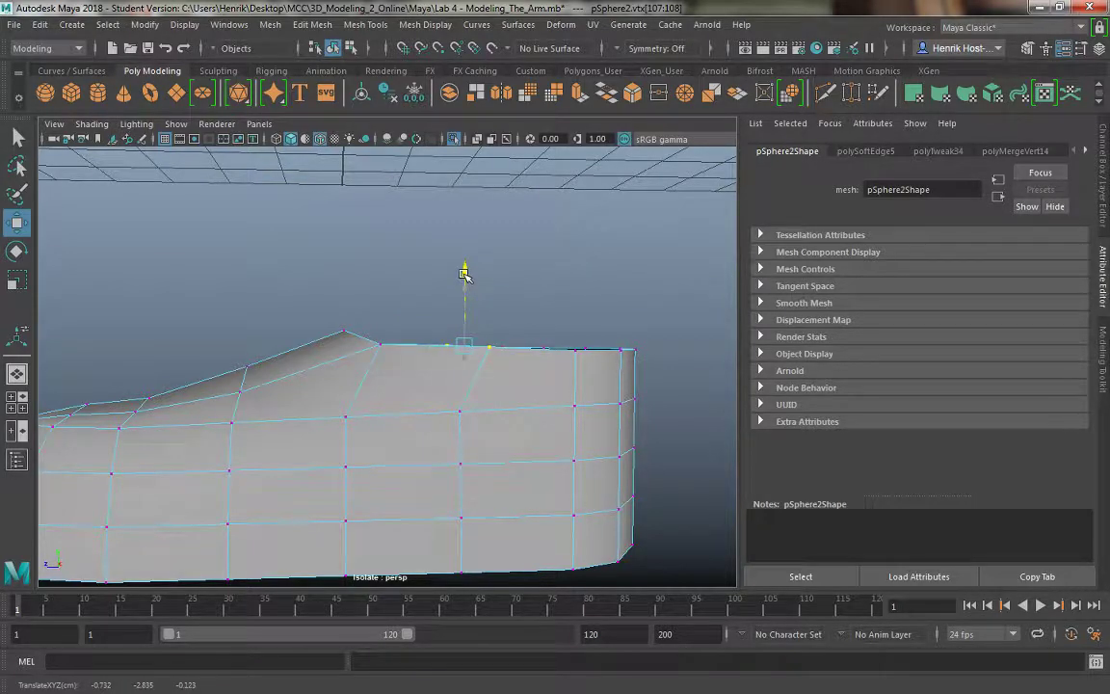
alt+drag(401, 365, 578, 403)
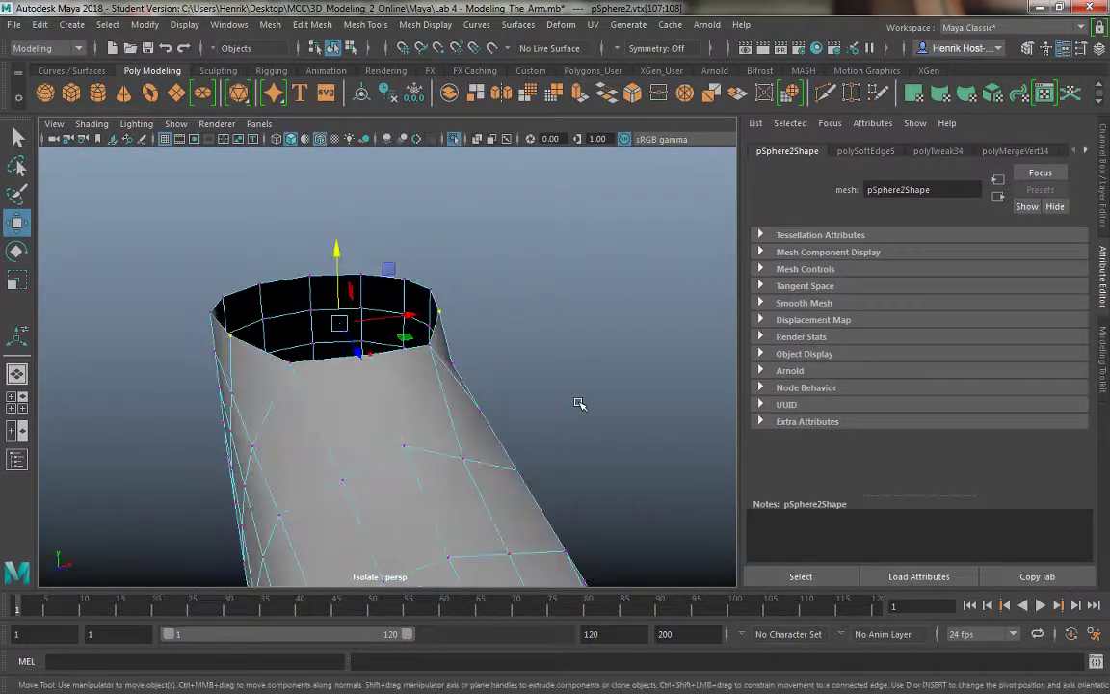
Extrude the border edge loop of the ankle opening and raise it straight up to form a collar.
right_drag(391, 233, 434, 299)
right_drag(465, 211, 465, 211)
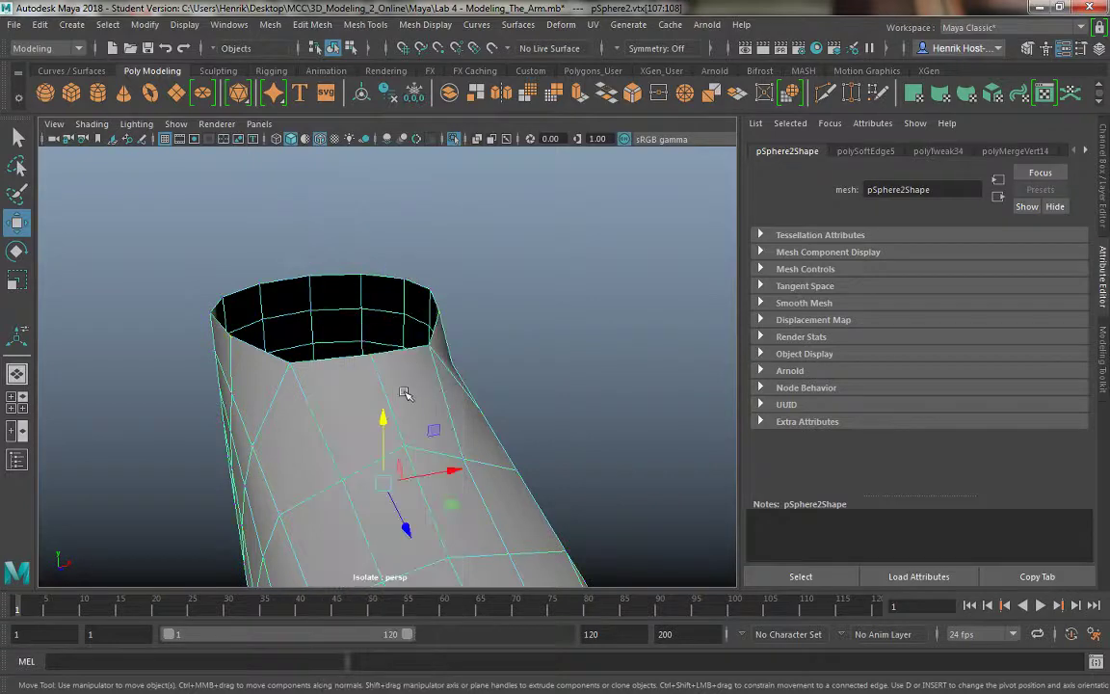
alt+drag(407, 391, 405, 241)
right_drag(405, 233, 424, 192)
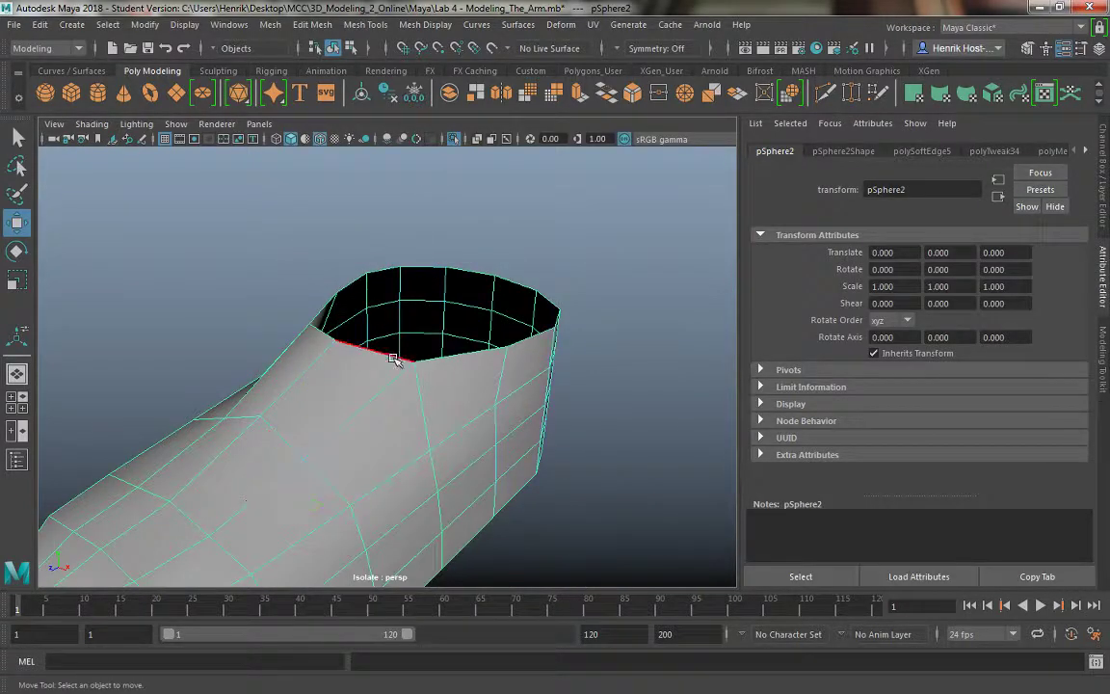
double_click(390, 363)
alt+drag(390, 366, 583, 397)
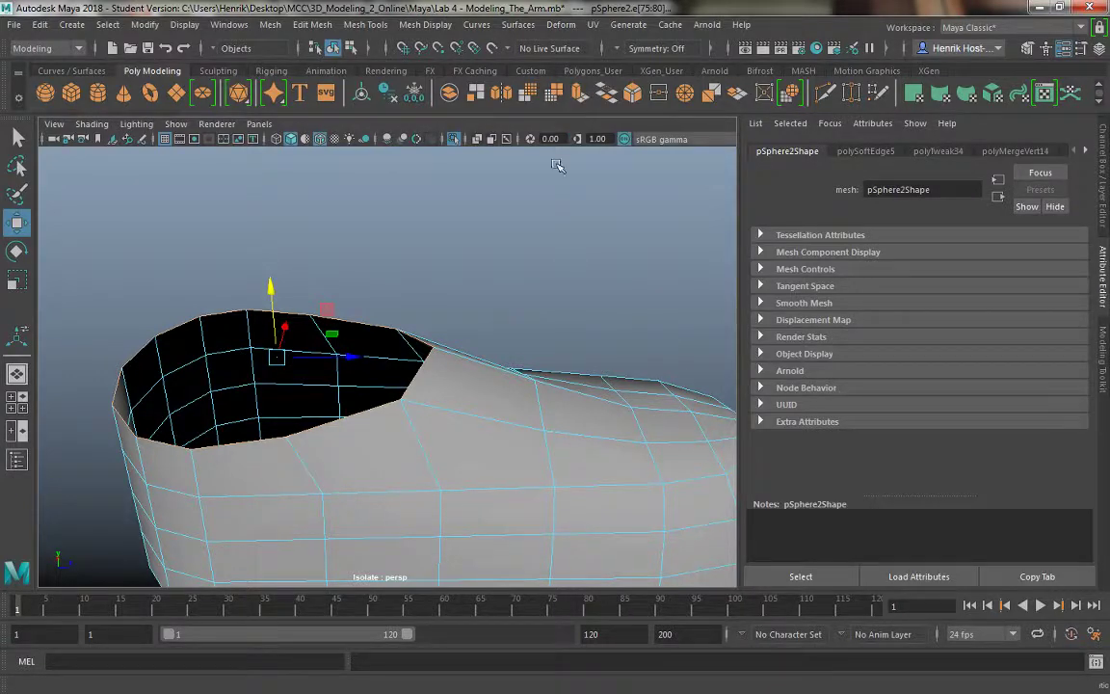
key(w)
drag(270, 286, 257, 222)
alt+drag(539, 336, 432, 309)
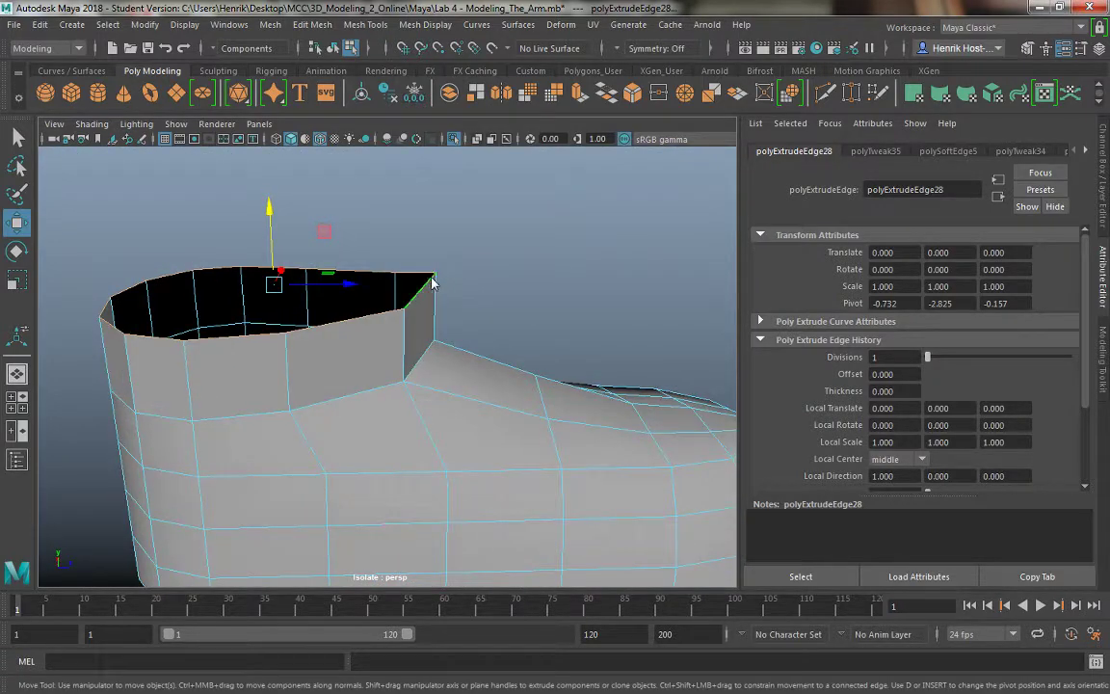
Move the front and side vertices of the collar's upper rim back toward the heel to round out the opening.
right_drag(429, 233, 347, 234)
drag(453, 285, 506, 273)
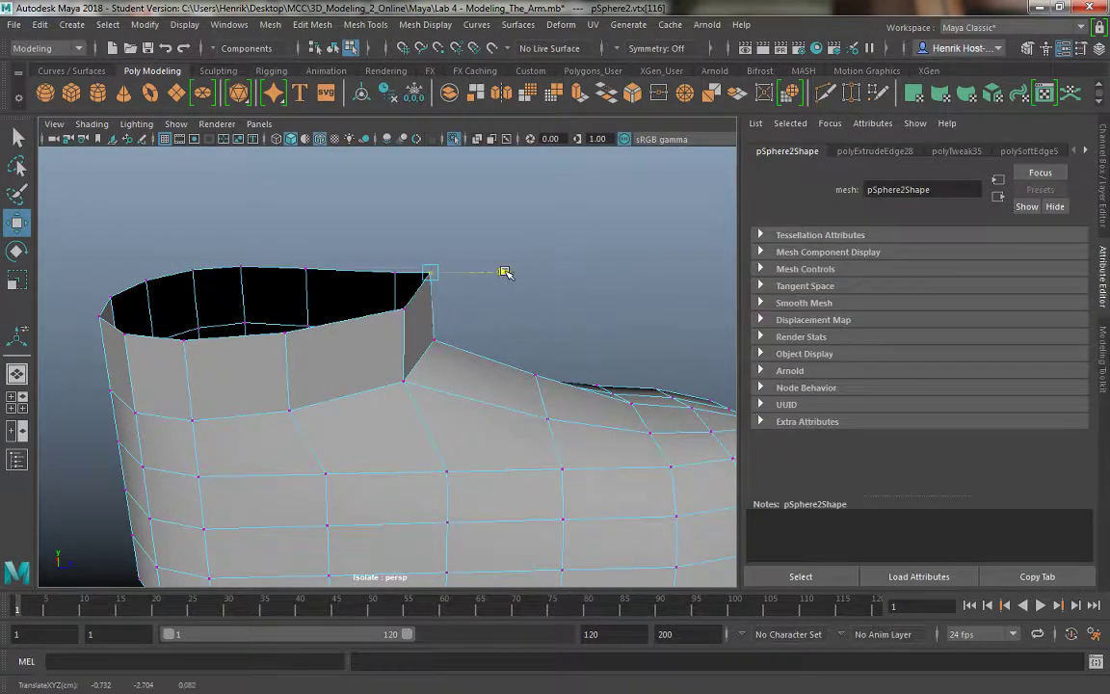
click(377, 327)
drag(451, 291, 460, 289)
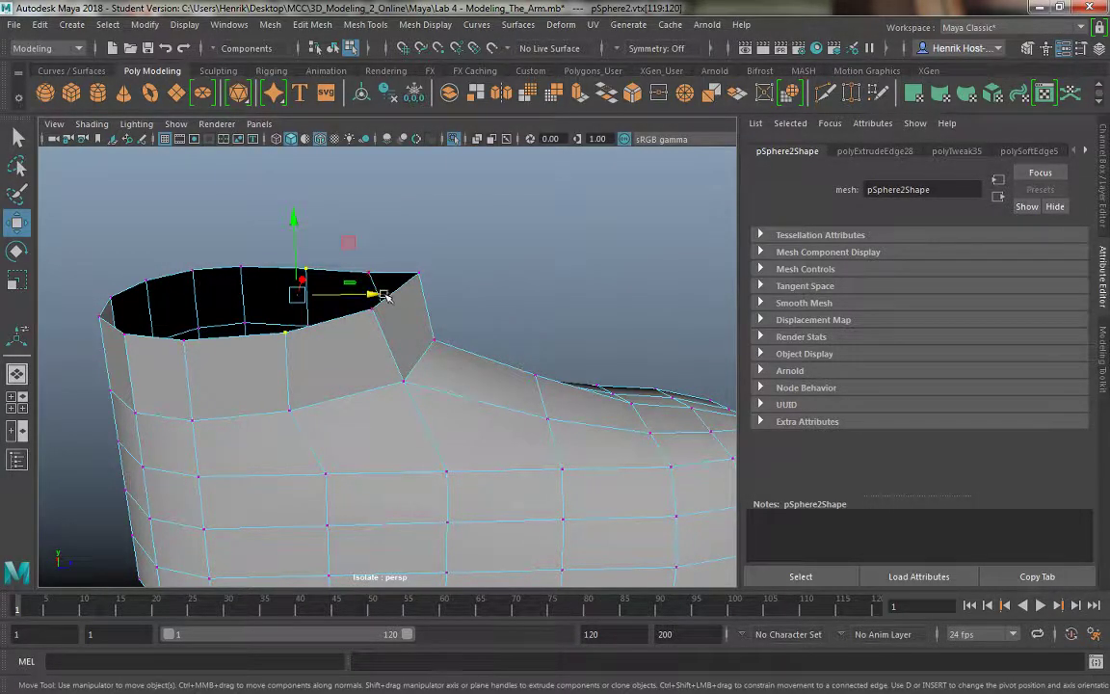
mouse_move(383, 296)
mouse_down()
mouse_move(367, 294)
mouse_move(373, 317)
mouse_move(379, 291)
mouse_up()
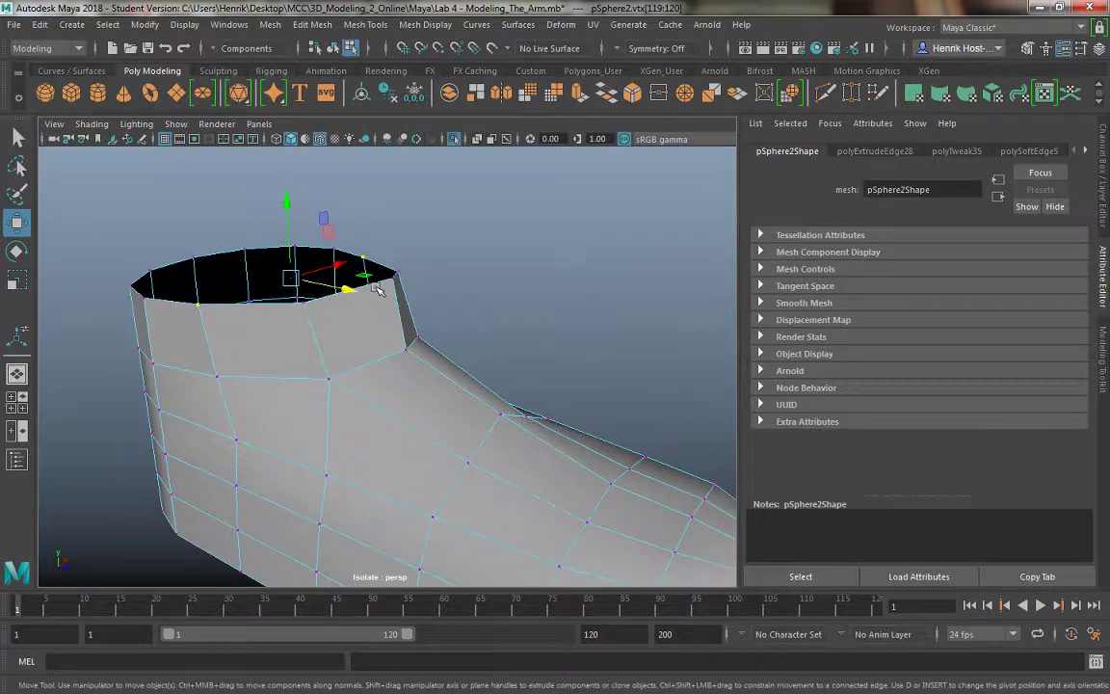
alt+drag(430, 330, 429, 326)
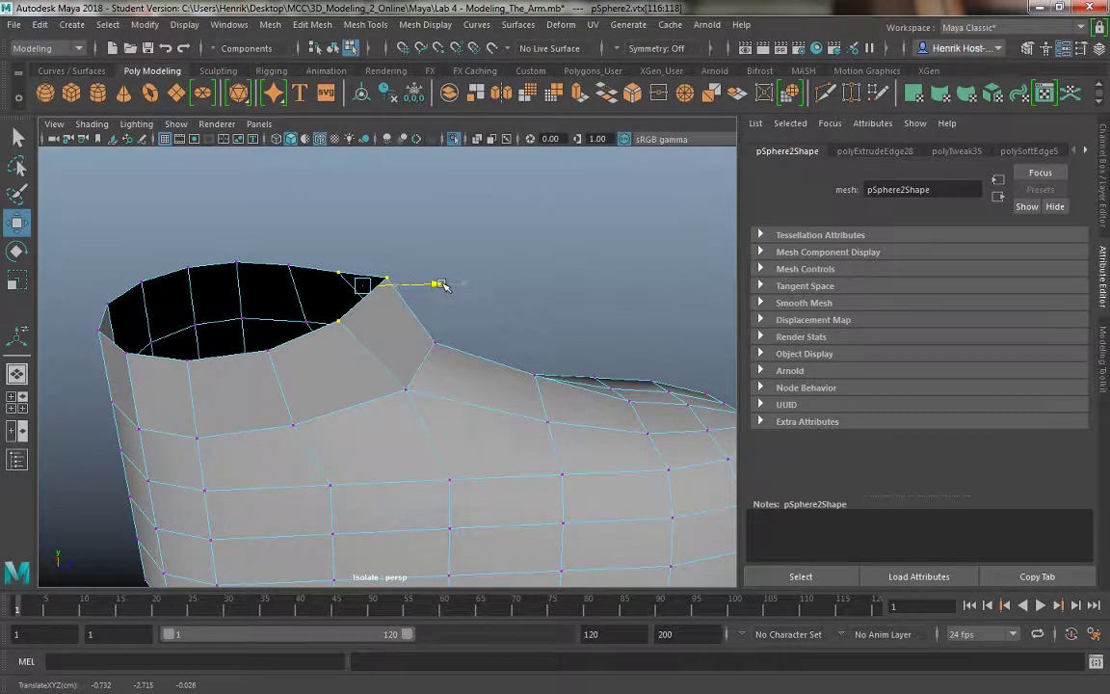
alt+drag(441, 285, 466, 300)
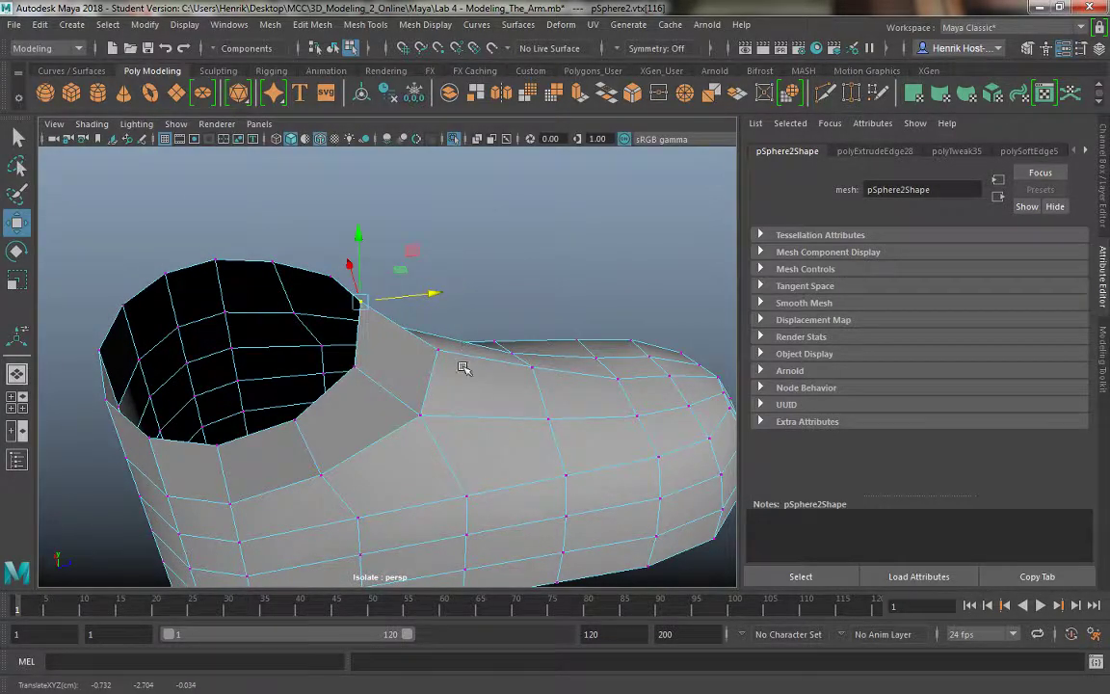
Return to object mode, soften the shoe's edges again and clear the selection.
alt+drag(463, 367, 319, 335)
right_drag(347, 289, 275, 234)
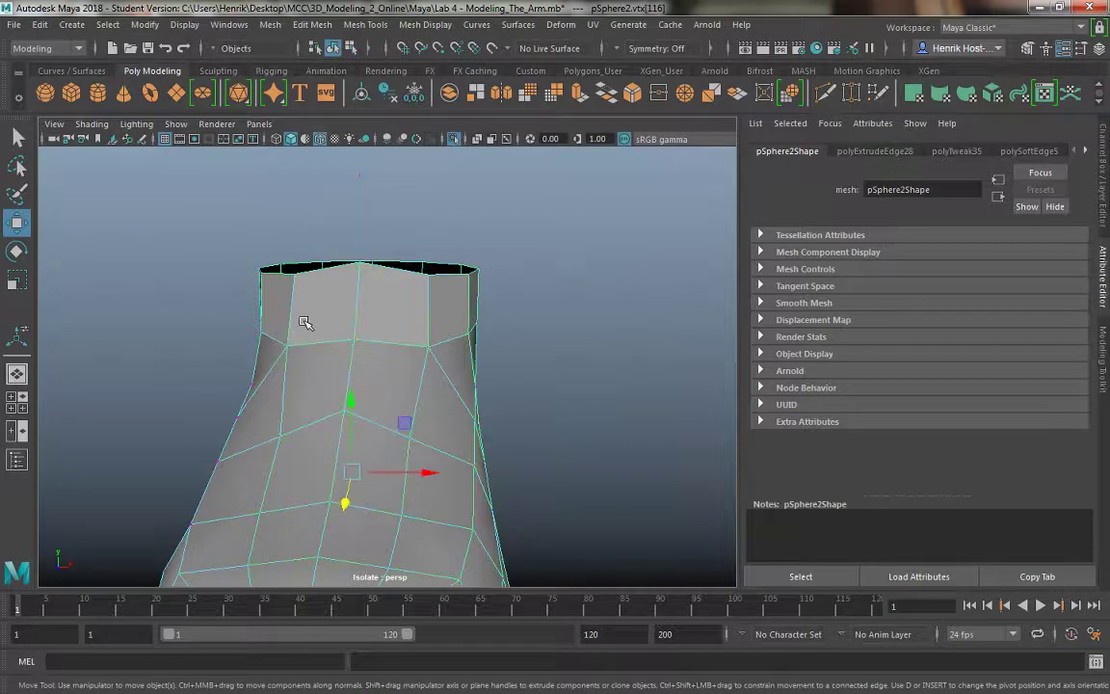
click(303, 300)
shift+right_drag(304, 300, 305, 327)
shift+right_drag(391, 340, 528, 342)
click(528, 453)
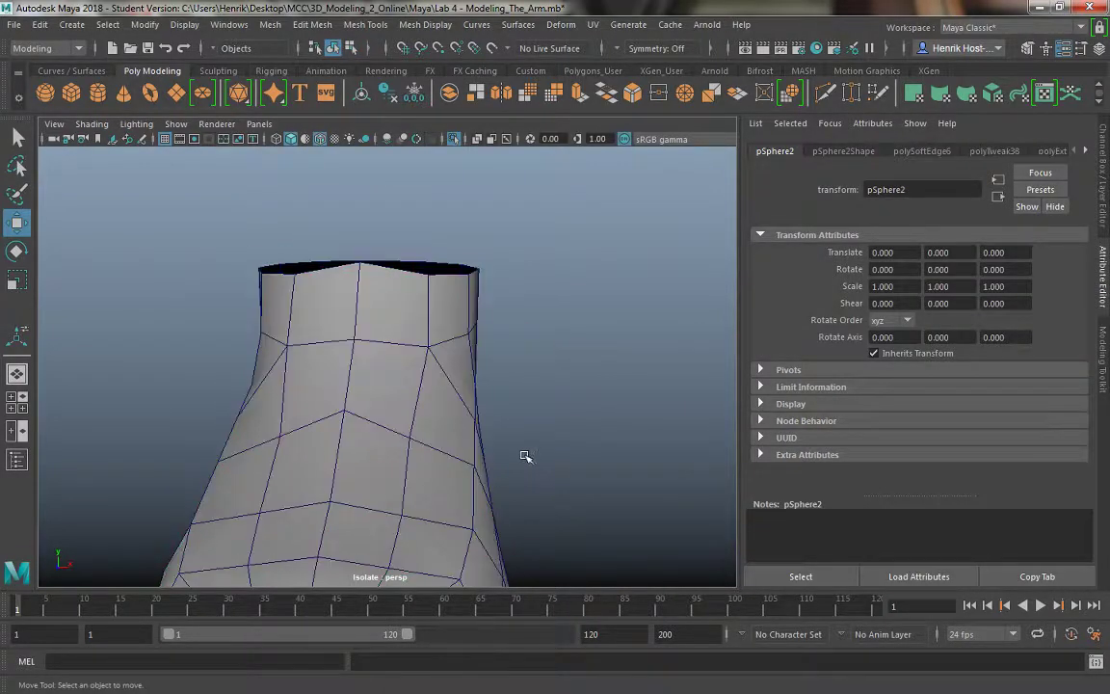
Examine the shoe's topology and shape around the collar, instep and toe from several sides.
alt+drag(528, 452, 549, 441)
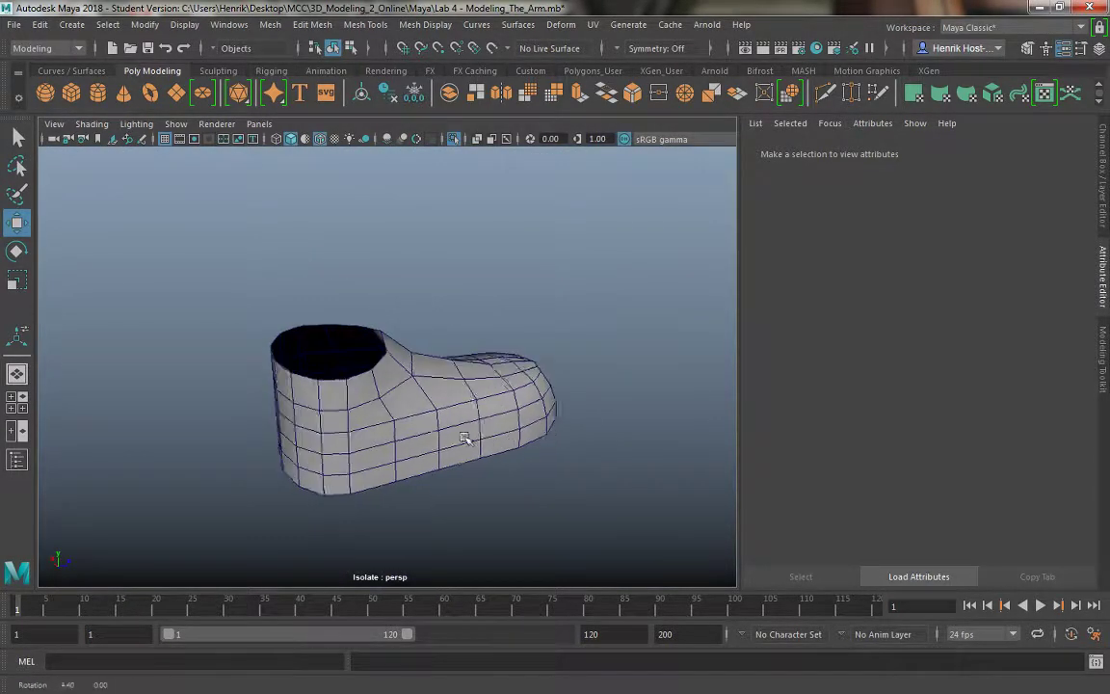
alt+drag(463, 439, 351, 406)
alt+middle_drag(352, 407, 351, 349)
alt+right_drag(352, 349, 411, 525)
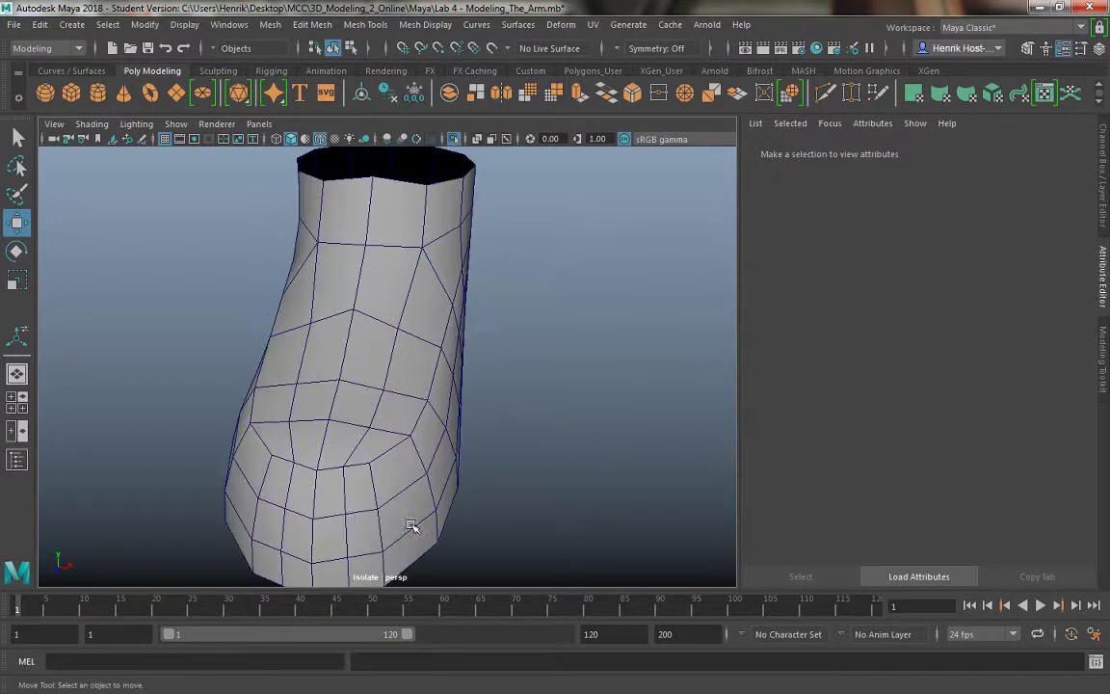
alt+drag(411, 525, 412, 411)
alt+drag(374, 330, 383, 344)
alt+drag(306, 358, 464, 285)
alt+middle_drag(464, 285, 381, 388)
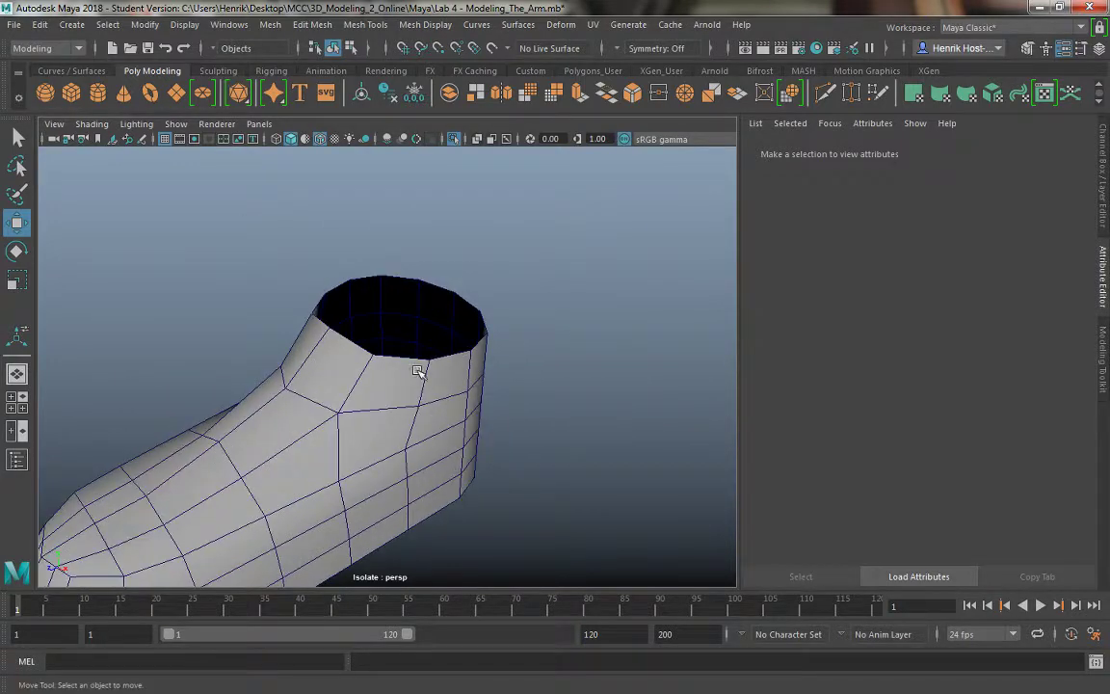
Extrude the border edge loop of the shoe's collar straight up to make the collar taller.
click(422, 373)
right_drag(451, 377, 449, 199)
double_click(400, 363)
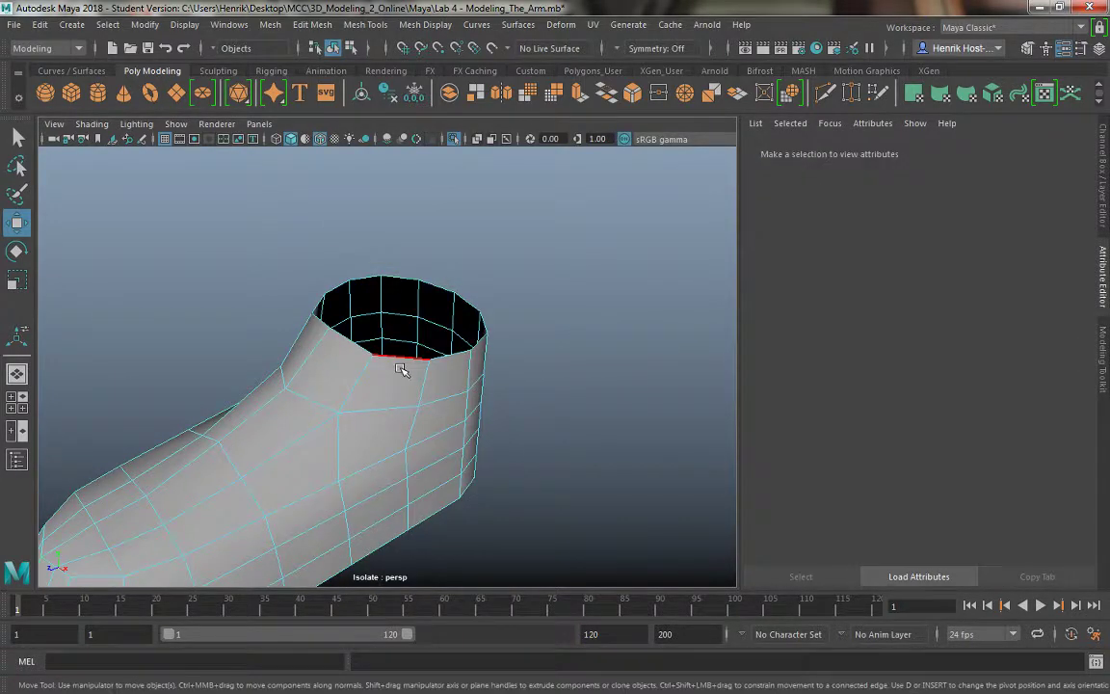
alt+drag(450, 438, 393, 409)
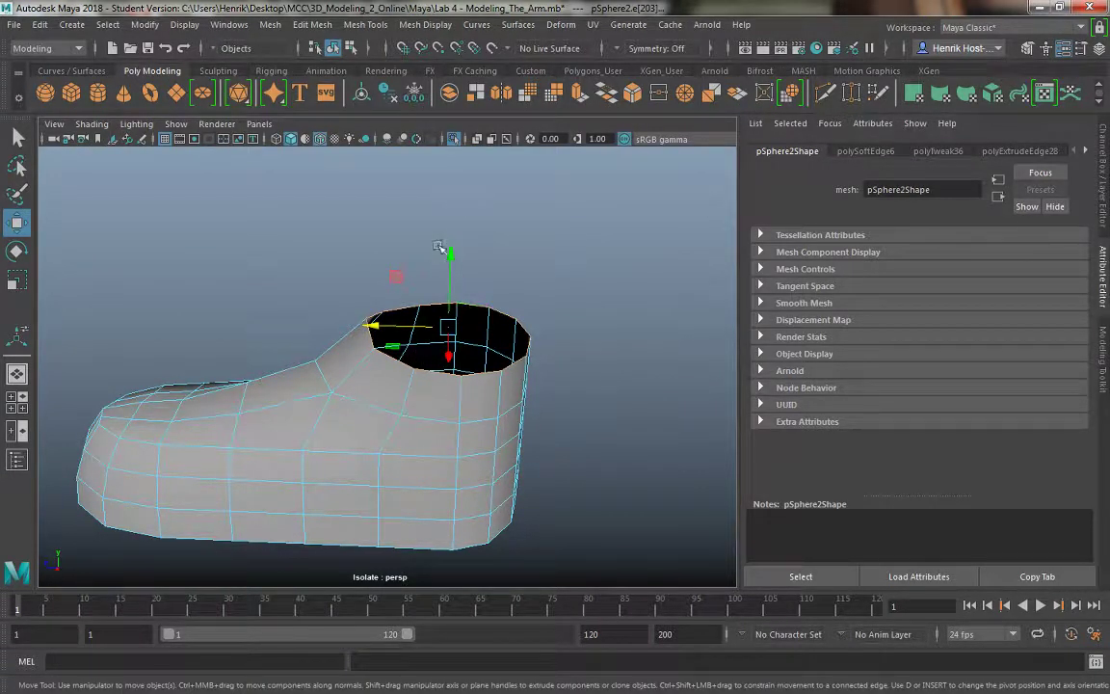
drag(448, 253, 452, 207)
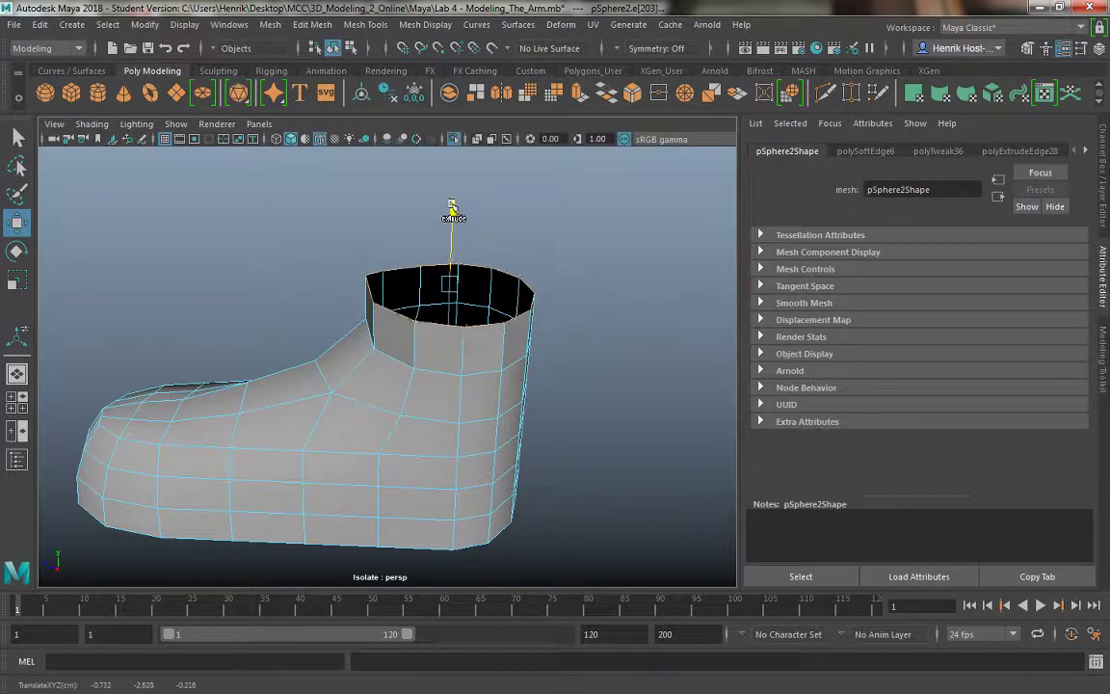
Return to object mode, soften the edges of the extended shoe mesh and clear the selection.
right_drag(390, 309, 429, 284)
alt+drag(385, 284, 376, 368)
shift+right_drag(397, 300, 400, 335)
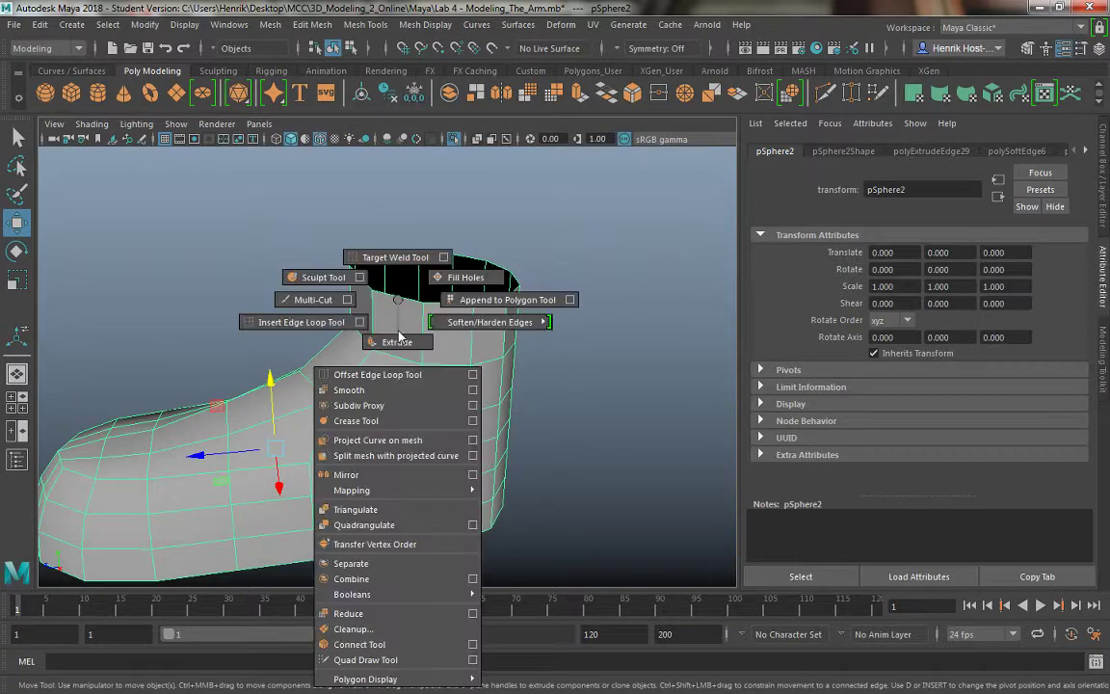
shift+right_drag(481, 353, 554, 342)
click(555, 342)
alt+drag(391, 421, 284, 417)
click(405, 440)
click(517, 409)
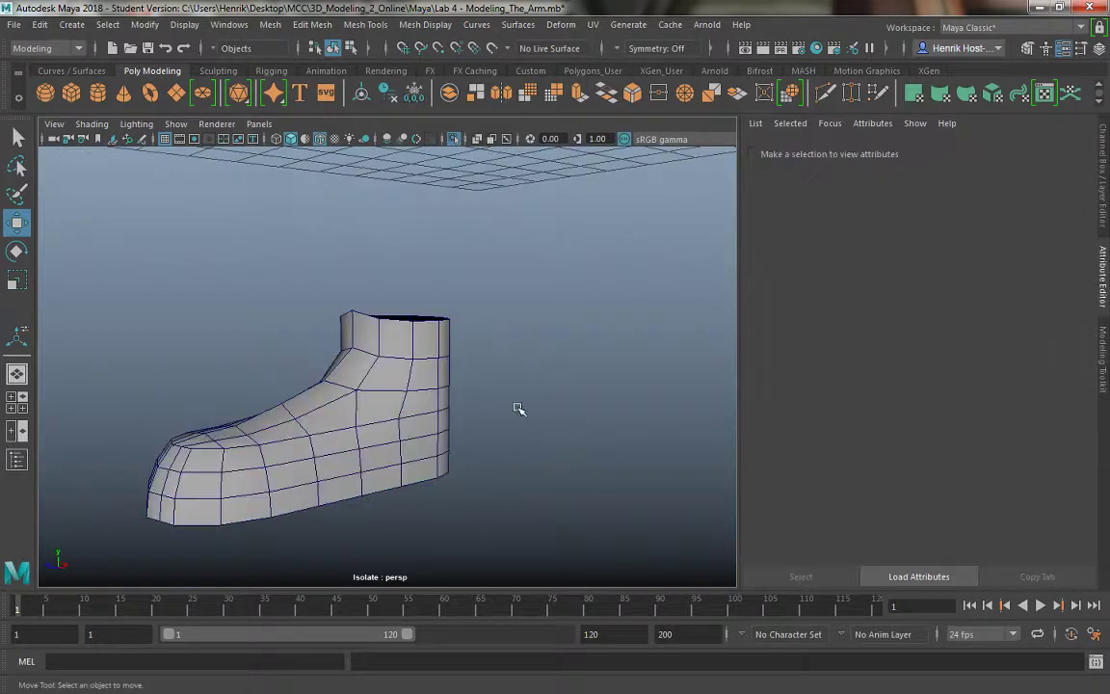
Scale the collar's top border edge loop flat along the vertical axis, then return to object mode and deselect the shoe.
alt+middle_drag(523, 433, 515, 399)
key(space)
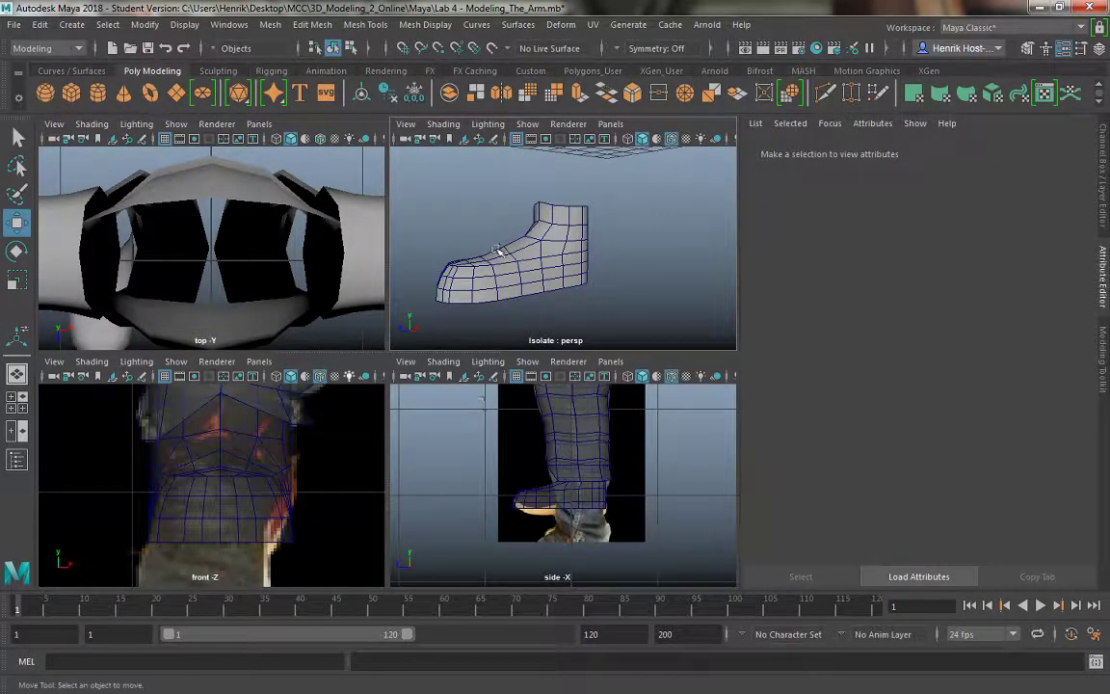
click(545, 223)
right_click(544, 224)
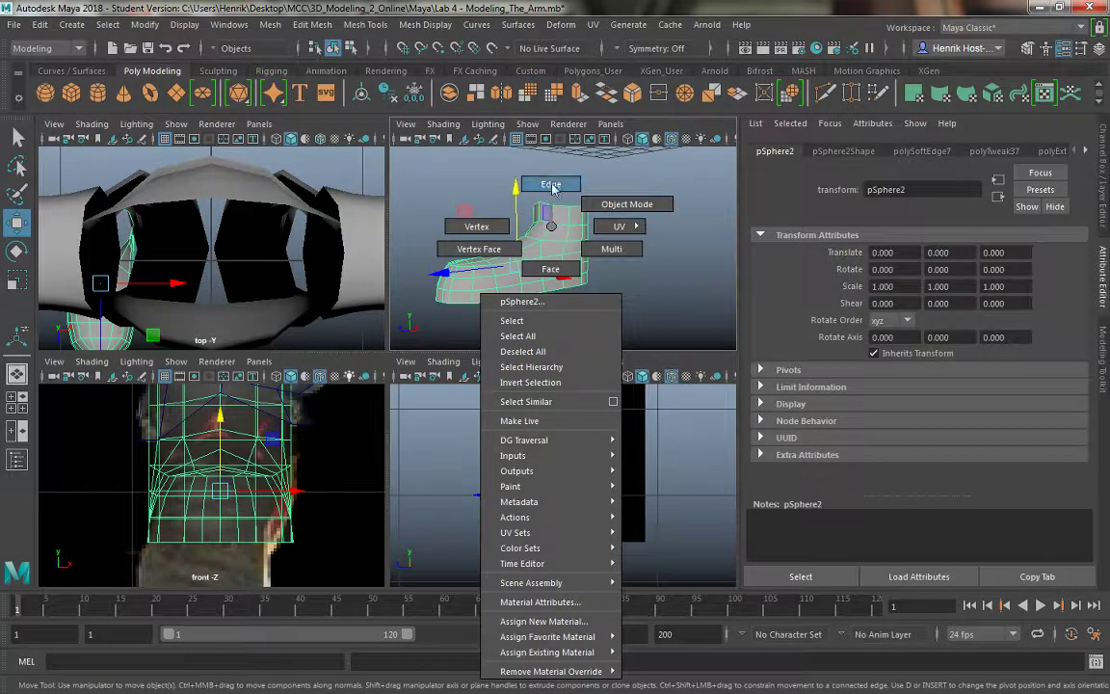
double_click(565, 216)
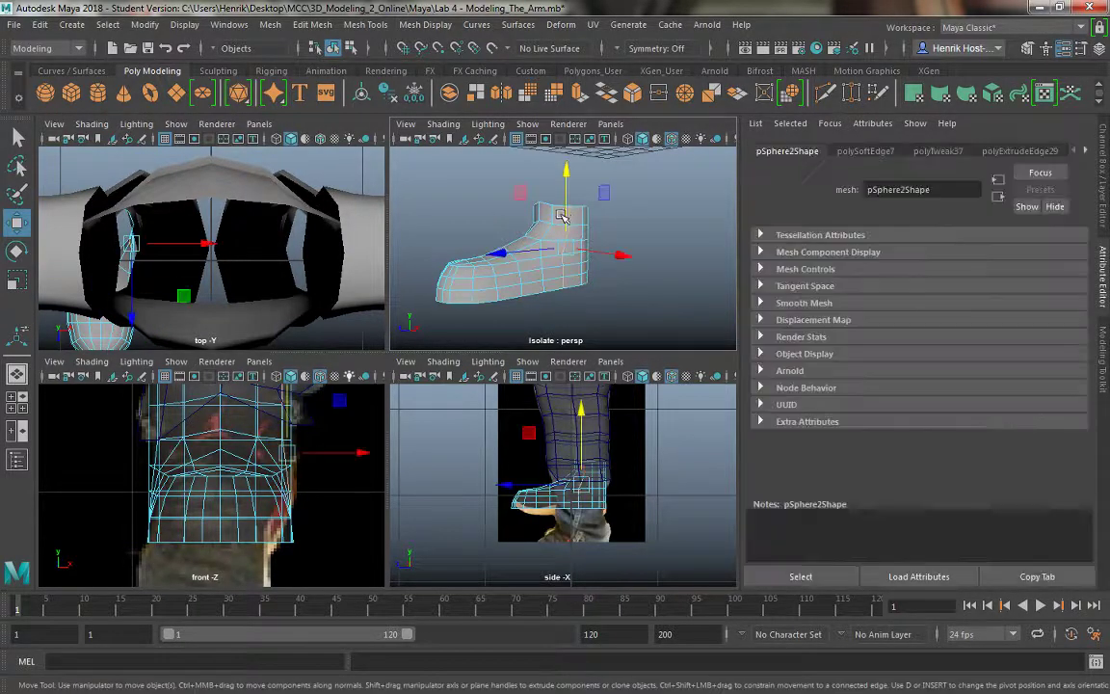
alt+middle_drag(539, 183, 488, 260)
alt+right_drag(489, 260, 539, 318)
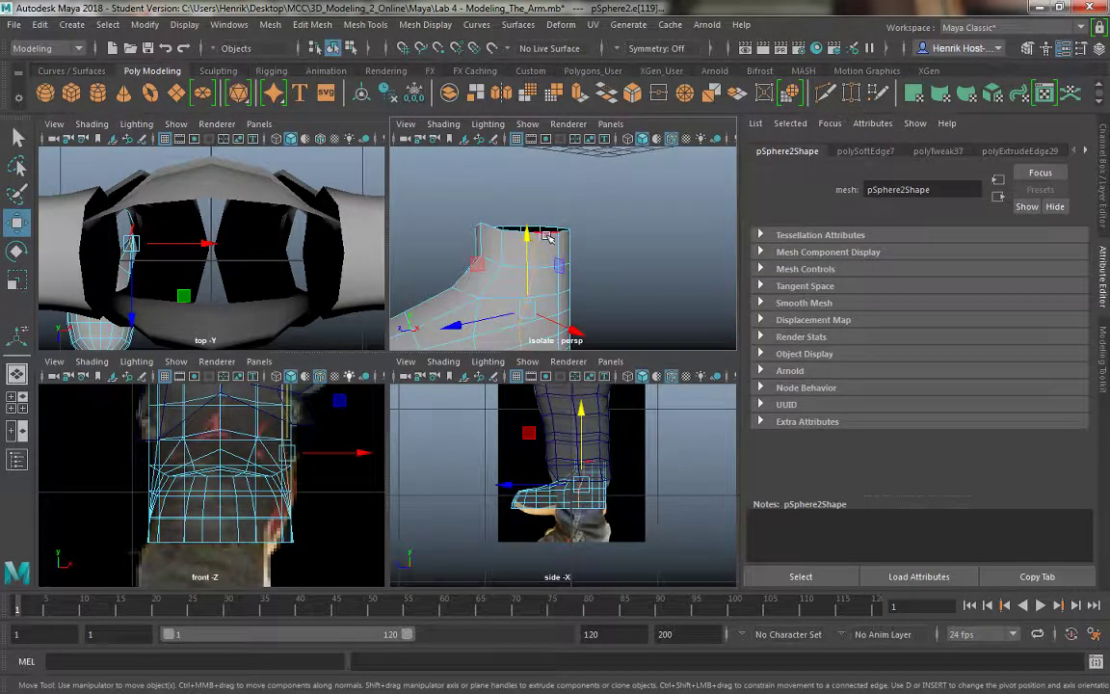
key(r)
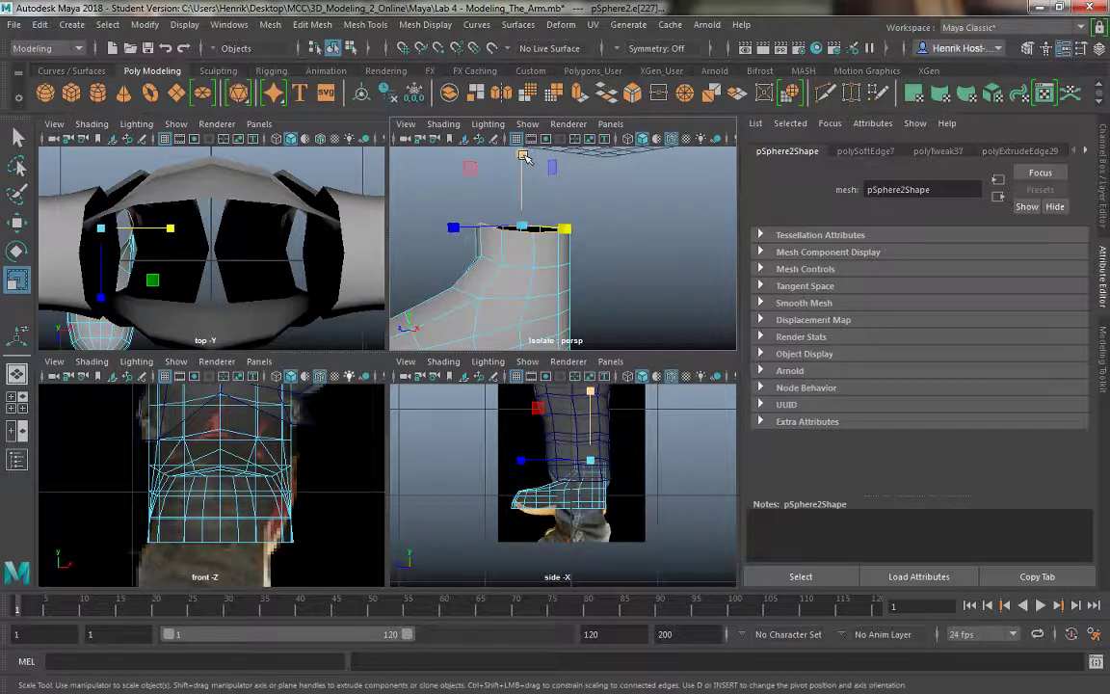
drag(523, 157, 525, 157)
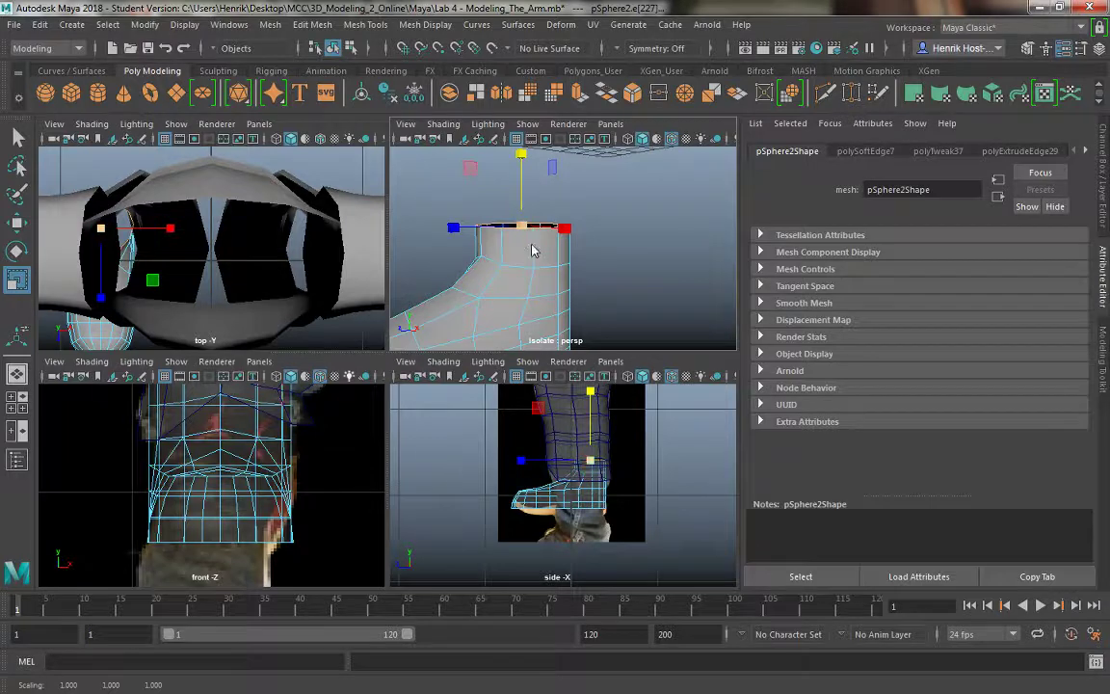
right_drag(532, 251, 597, 212)
click(636, 260)
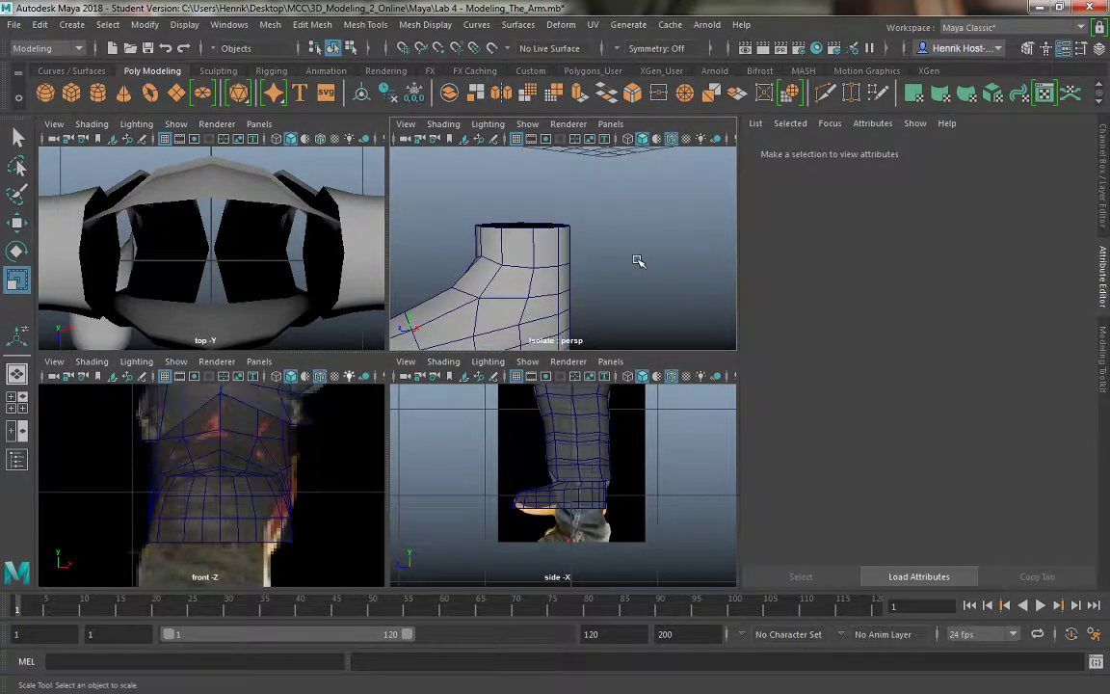
Show the whole model again and examine how the shoe's collar fits inside the trouser cuff.
key(ctrl+1)
alt+drag(625, 250, 540, 294)
click(528, 300)
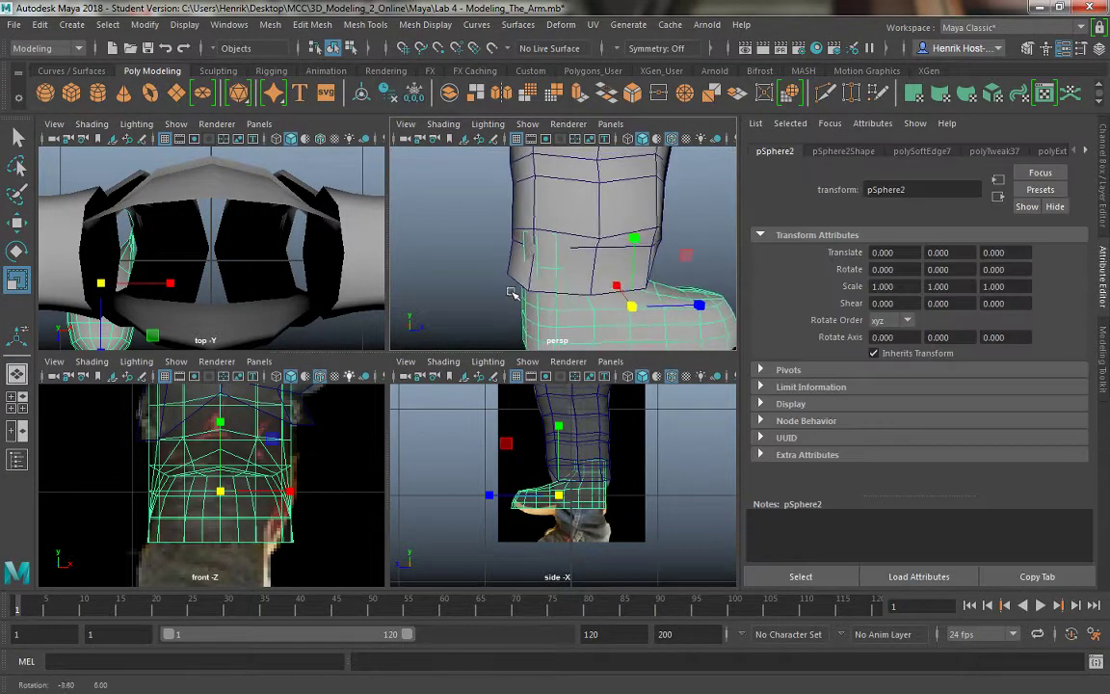
key(space)
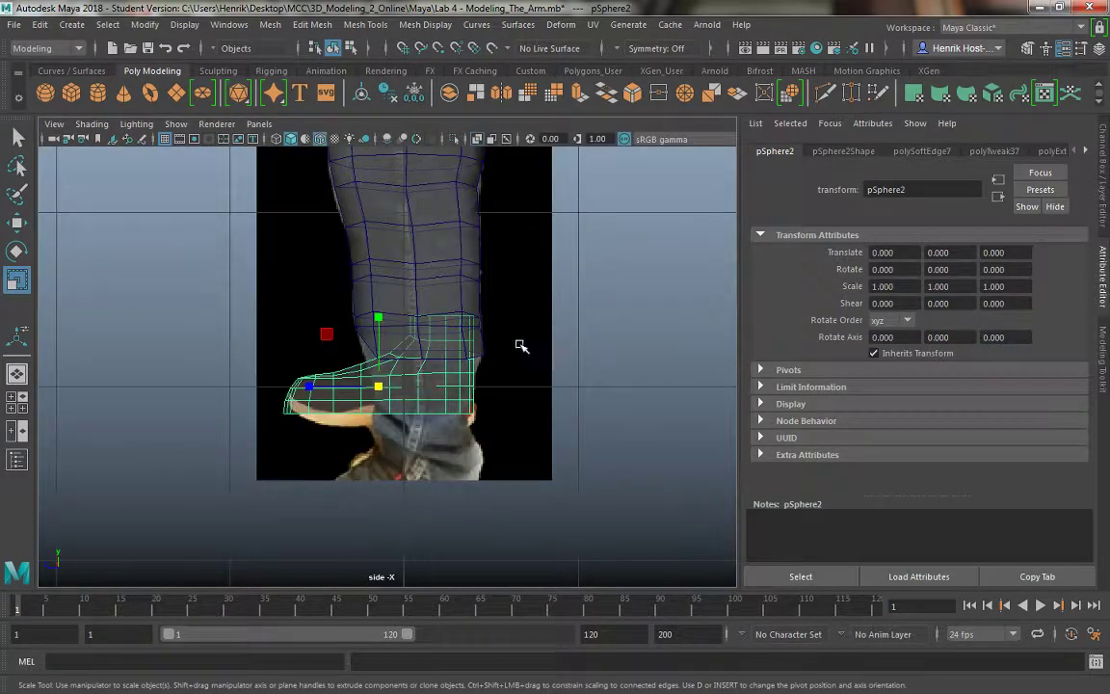
key(space)
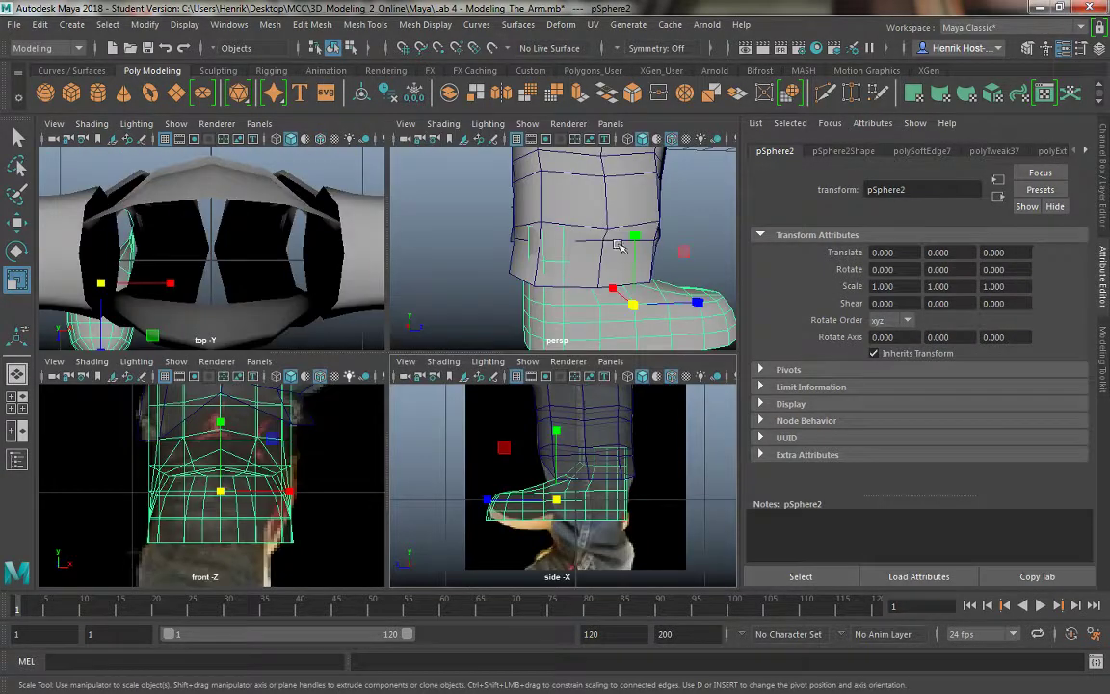
key(space)
alt+drag(595, 324, 460, 265)
click(460, 265)
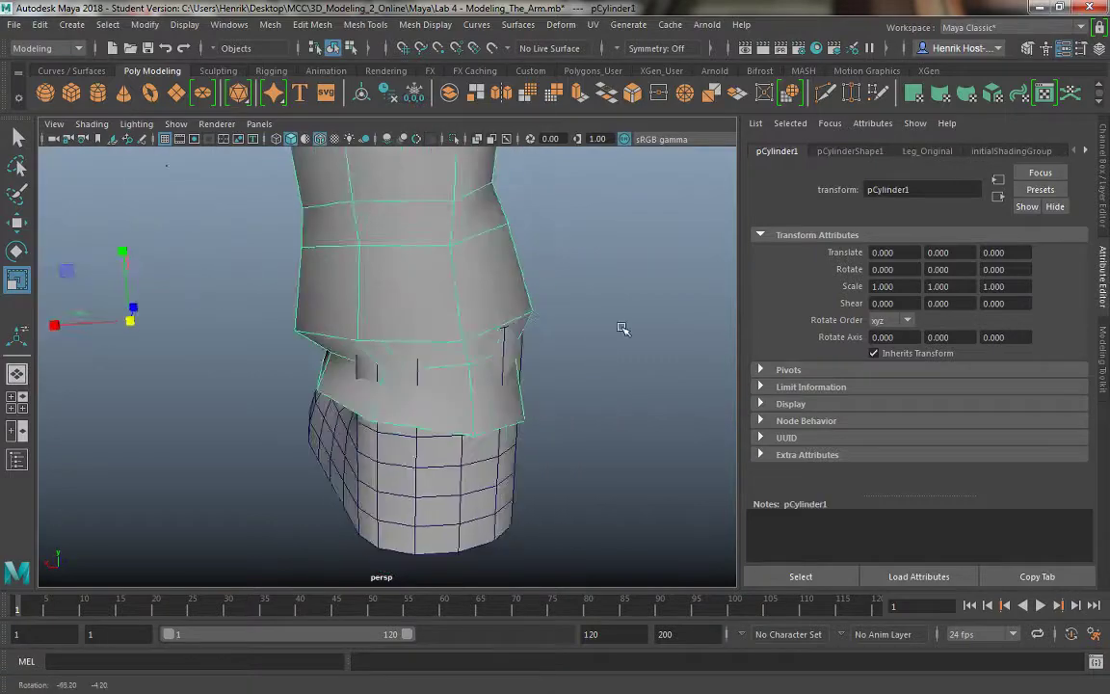
alt+drag(622, 329, 482, 331)
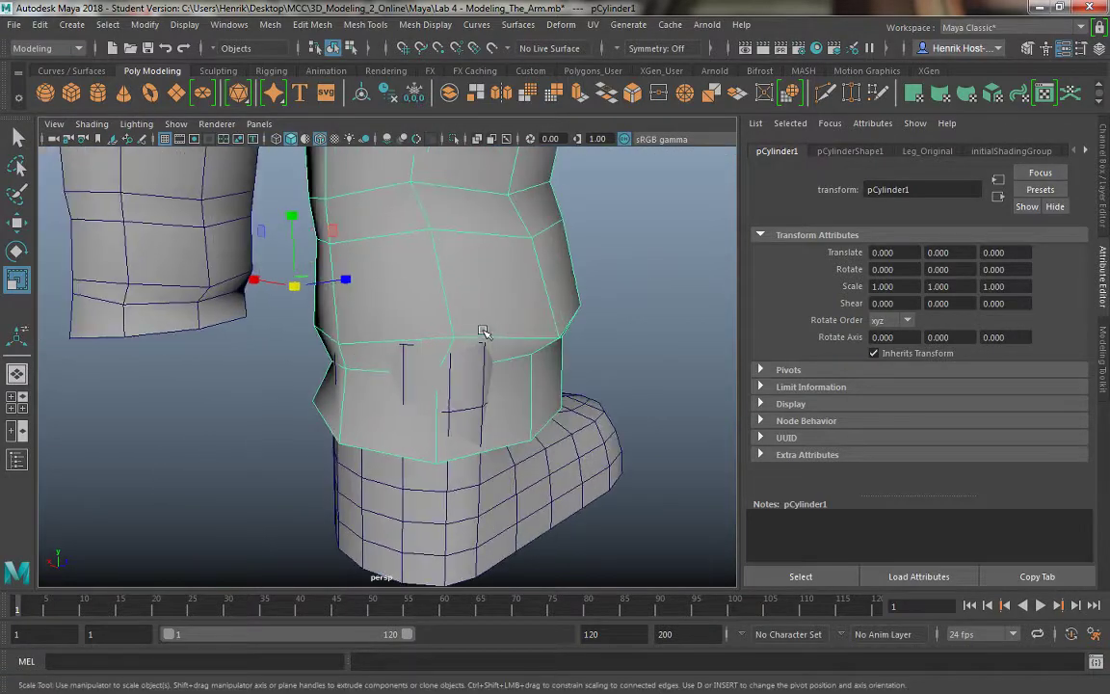
alt+drag(425, 384, 434, 465)
click(434, 465)
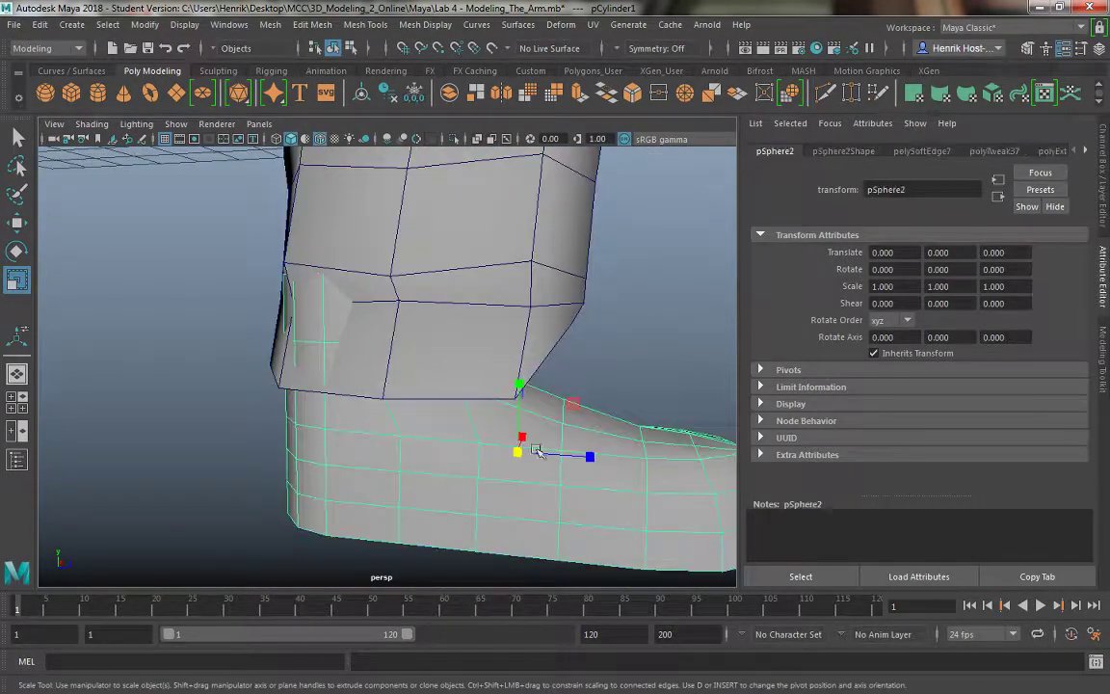
Try to shift the shoe slightly forward toward the toe in the side view, and undo the move.
key(w)
key(space)
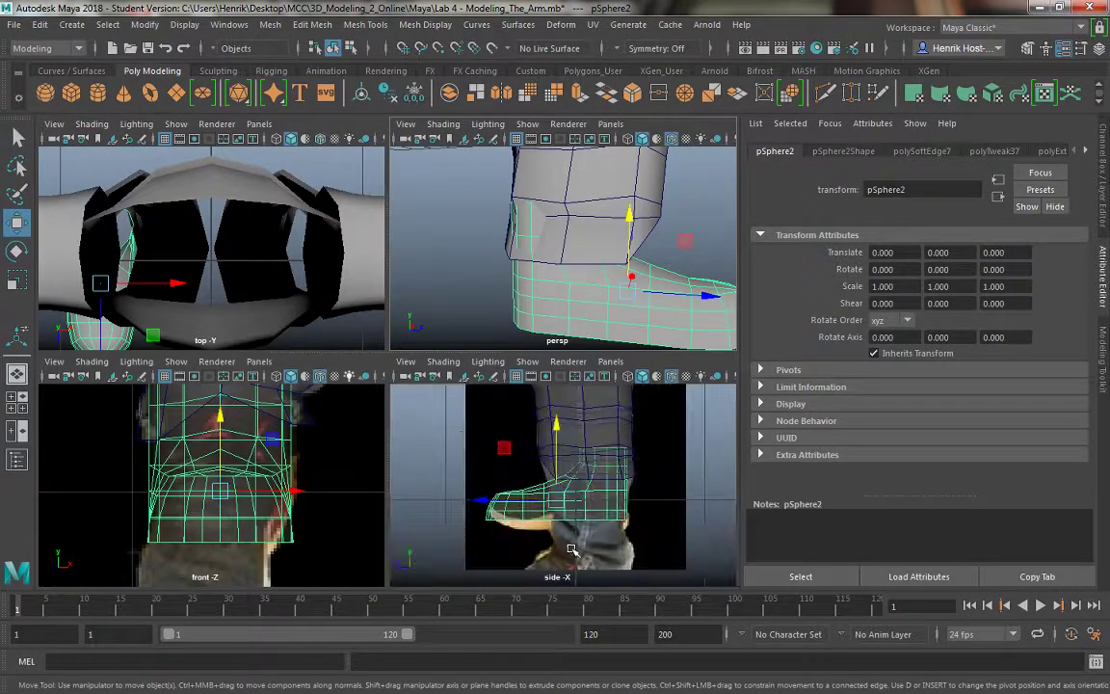
drag(483, 501, 478, 502)
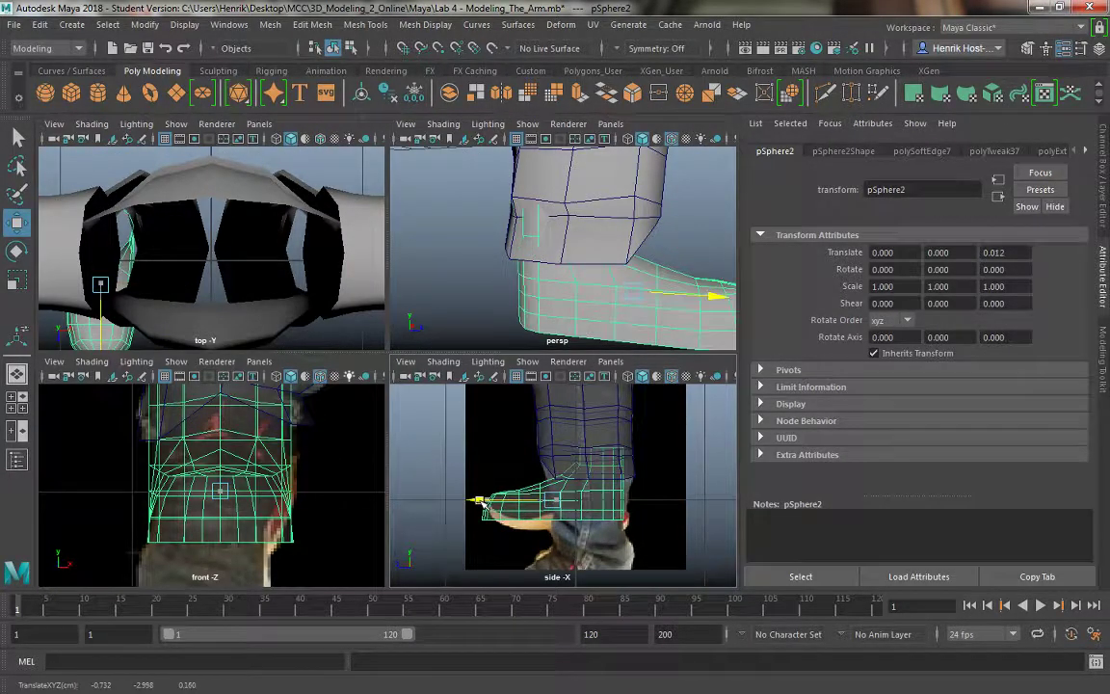
key(ctrl+z)
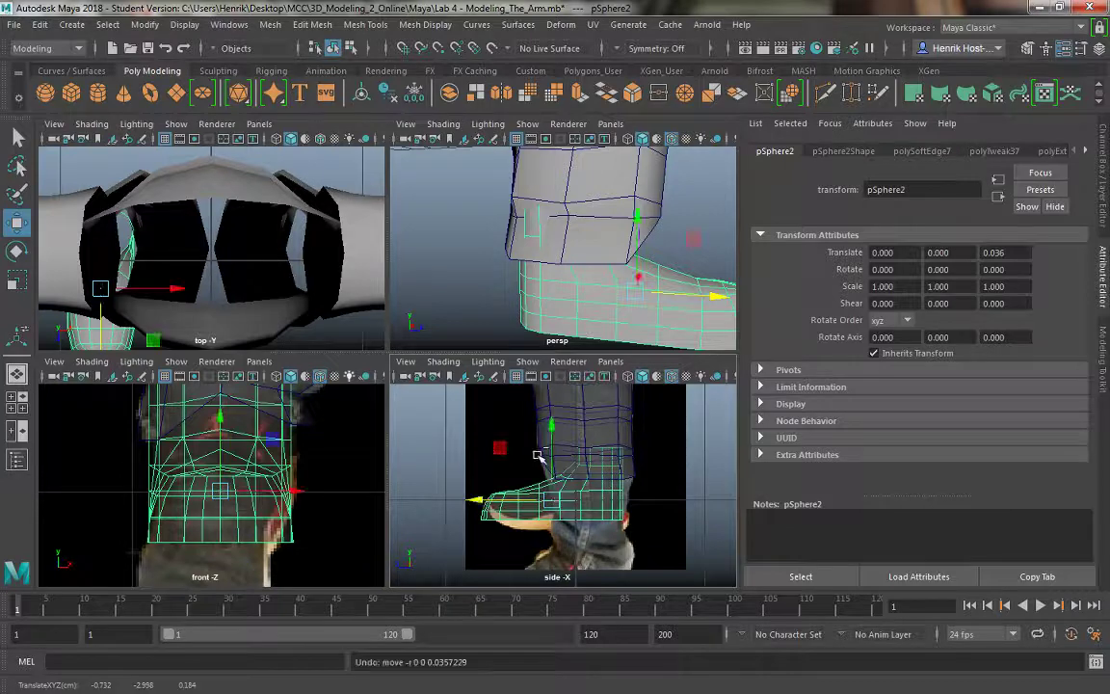
Examine the legs and the places where the shoe's collar pokes through the trouser cuff from several sides.
alt+drag(501, 316, 573, 306)
key(space)
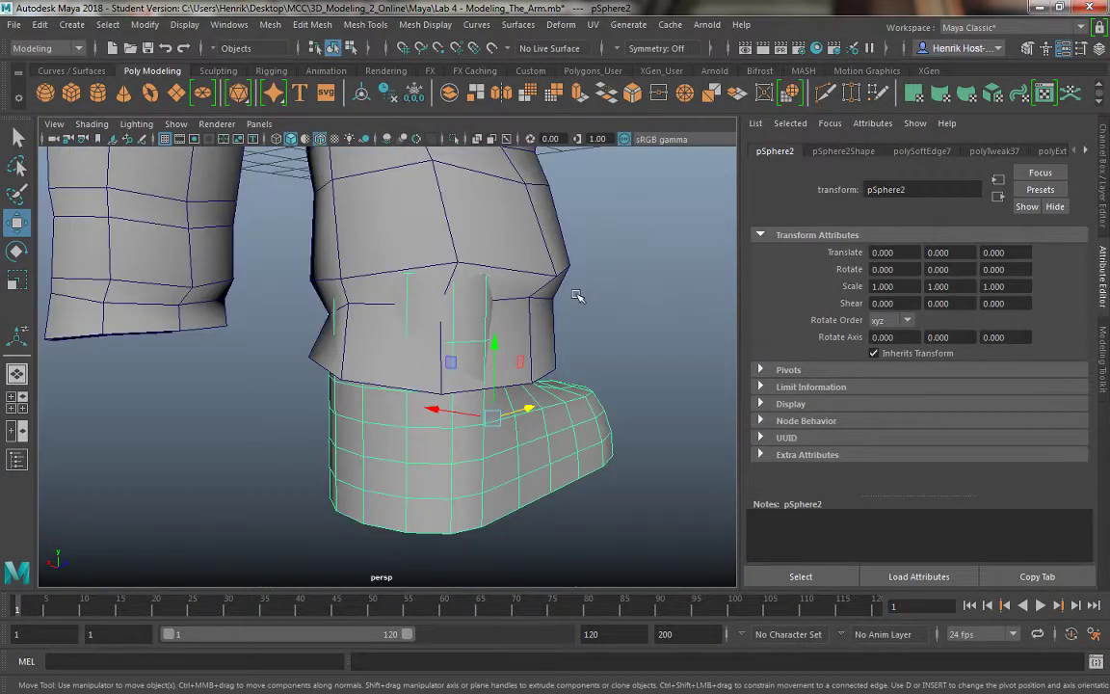
alt+drag(409, 377, 305, 251)
scroll(384, 433, down, 5)
alt+middle_drag(385, 437, 369, 471)
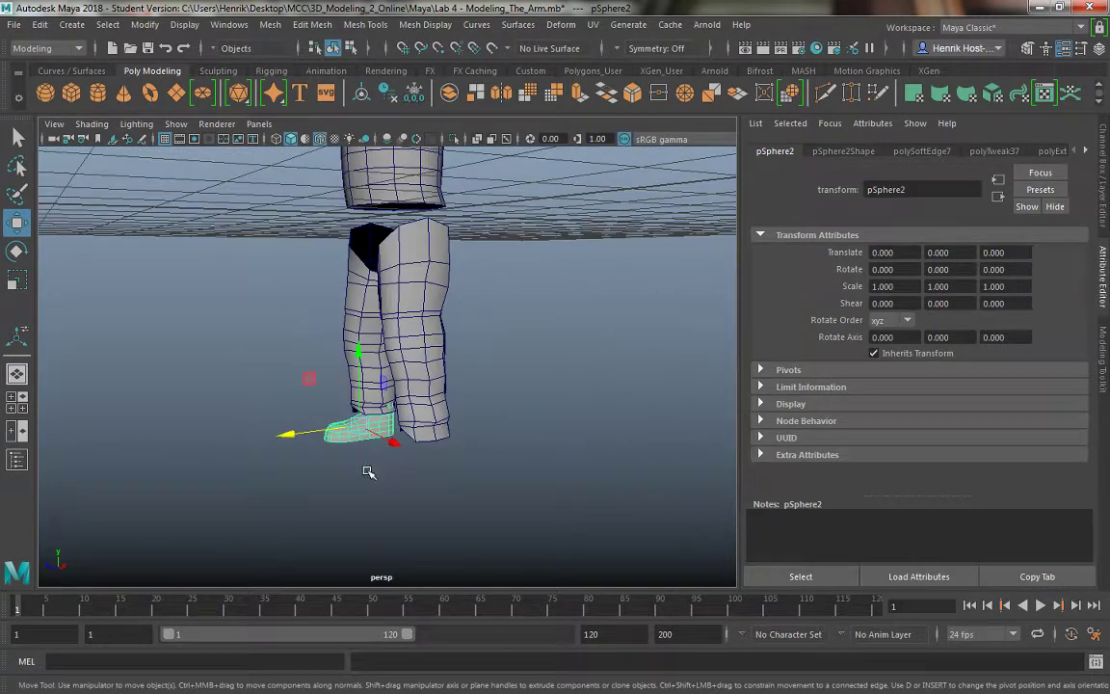
click(369, 471)
alt+drag(369, 471, 349, 396)
scroll(497, 481, up, 5)
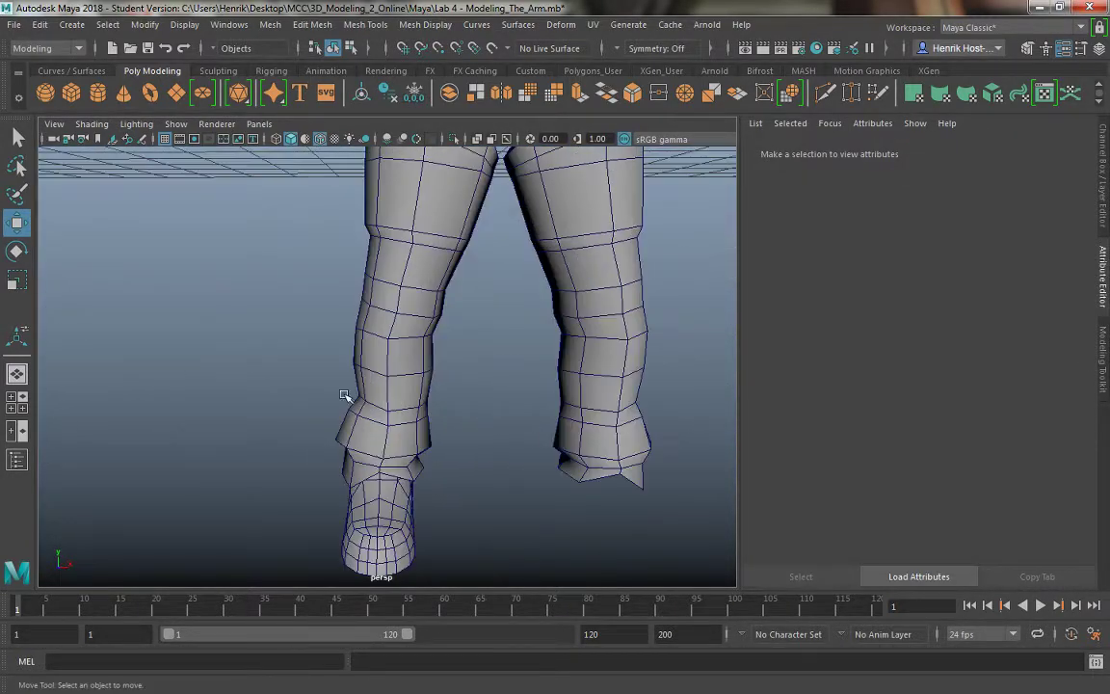
scroll(369, 491, up, 5)
alt+drag(369, 493, 507, 485)
alt+middle_drag(508, 486, 551, 354)
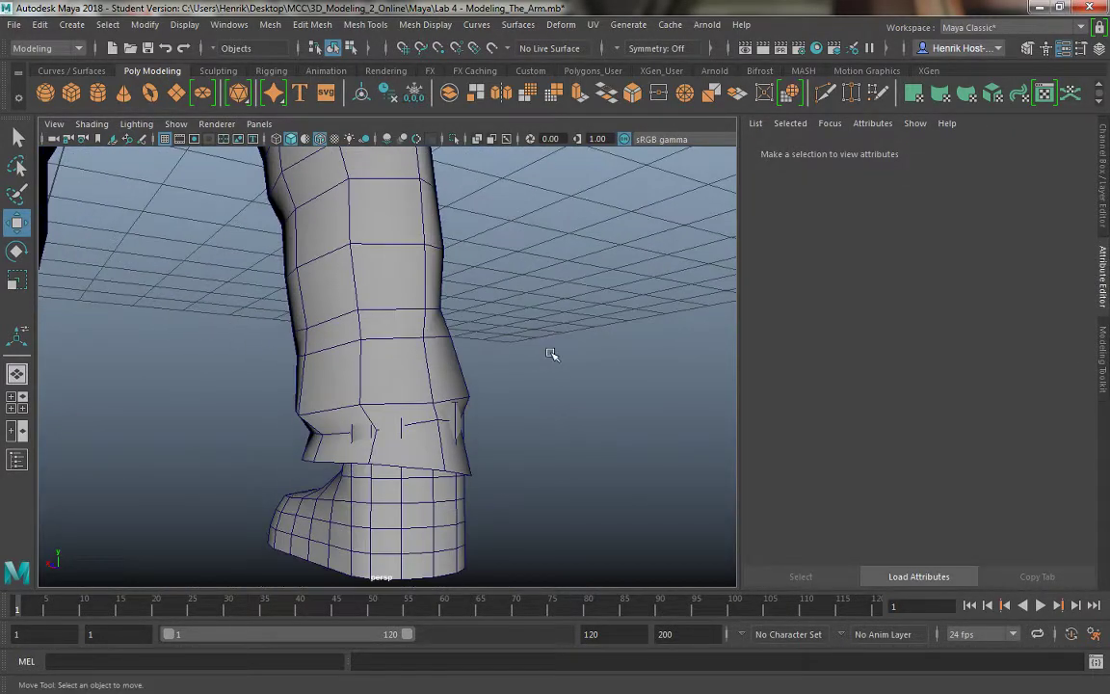
click(412, 517)
alt+drag(540, 473, 555, 429)
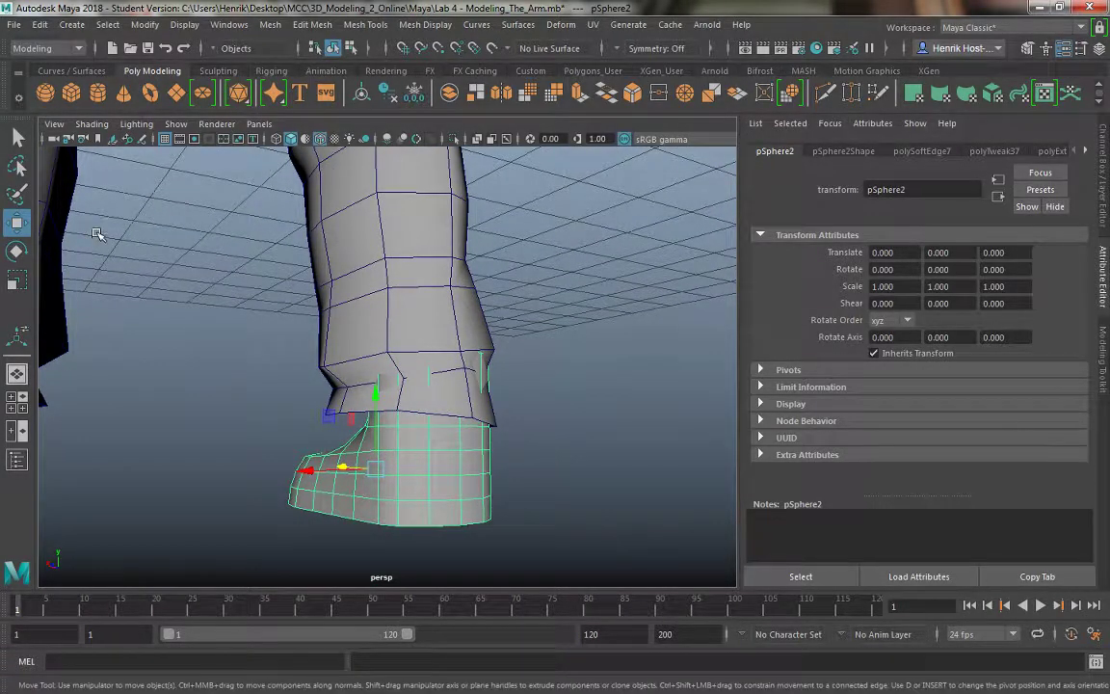
alt+drag(119, 333, 195, 409)
alt+drag(332, 436, 404, 443)
click(587, 465)
alt+drag(587, 465, 462, 438)
click(456, 473)
alt+right_drag(476, 297, 507, 361)
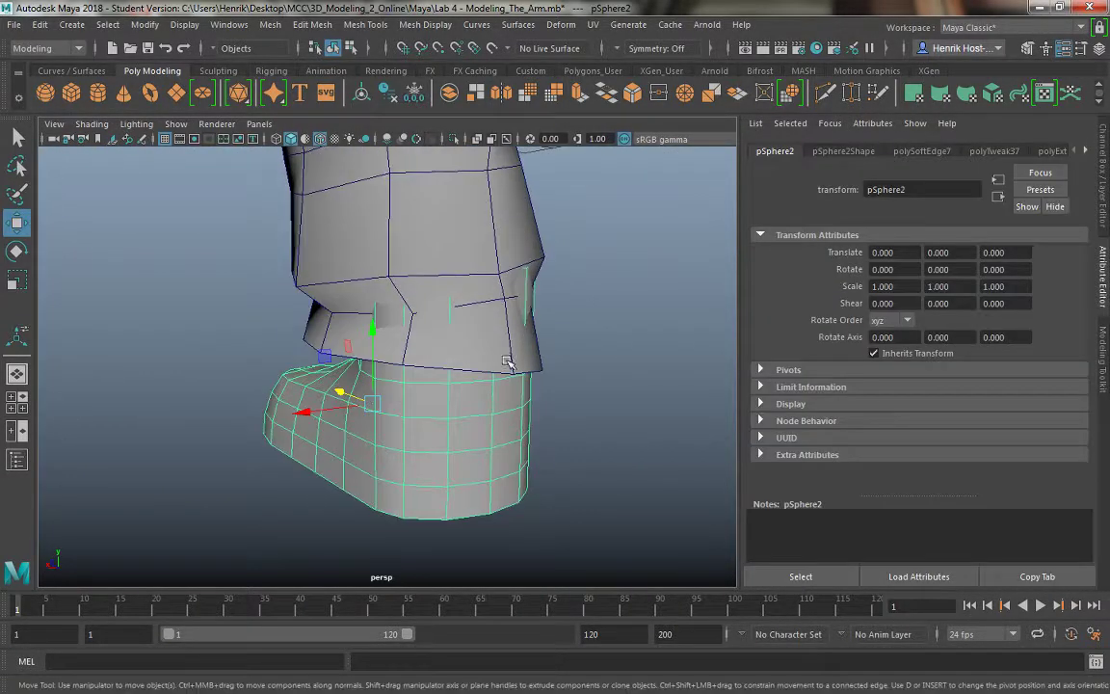
Isolate the shoe and select a side vertex on the edge loop just below the collar's top rim.
key(ctrl+1)
right_click(439, 332)
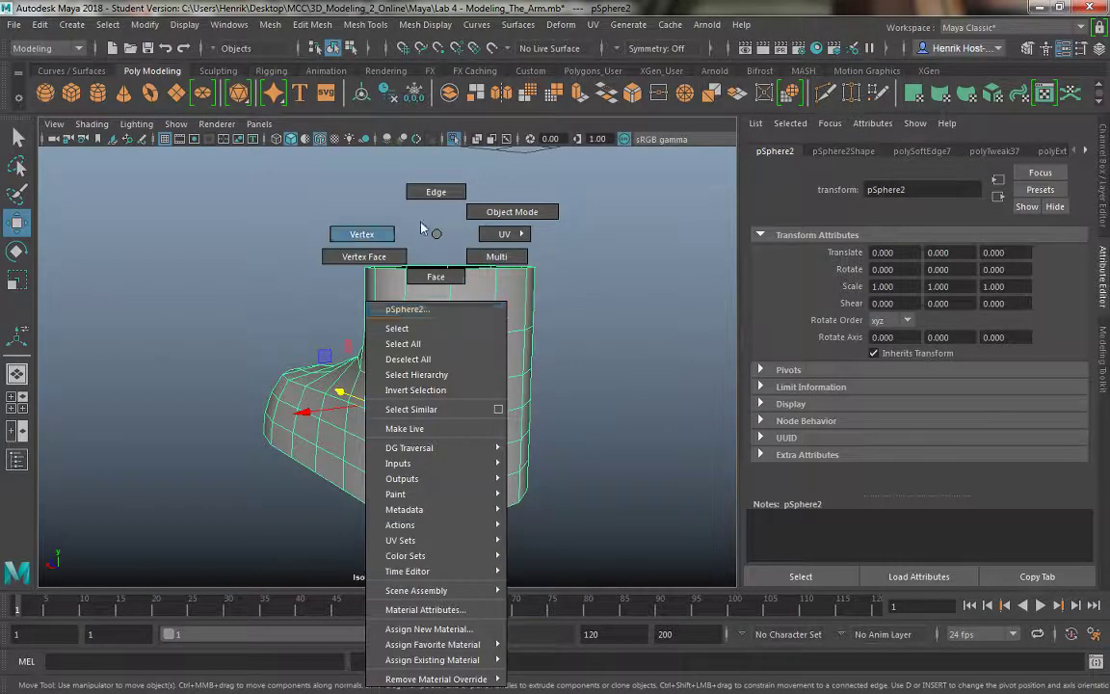
click(361, 234)
click(373, 332)
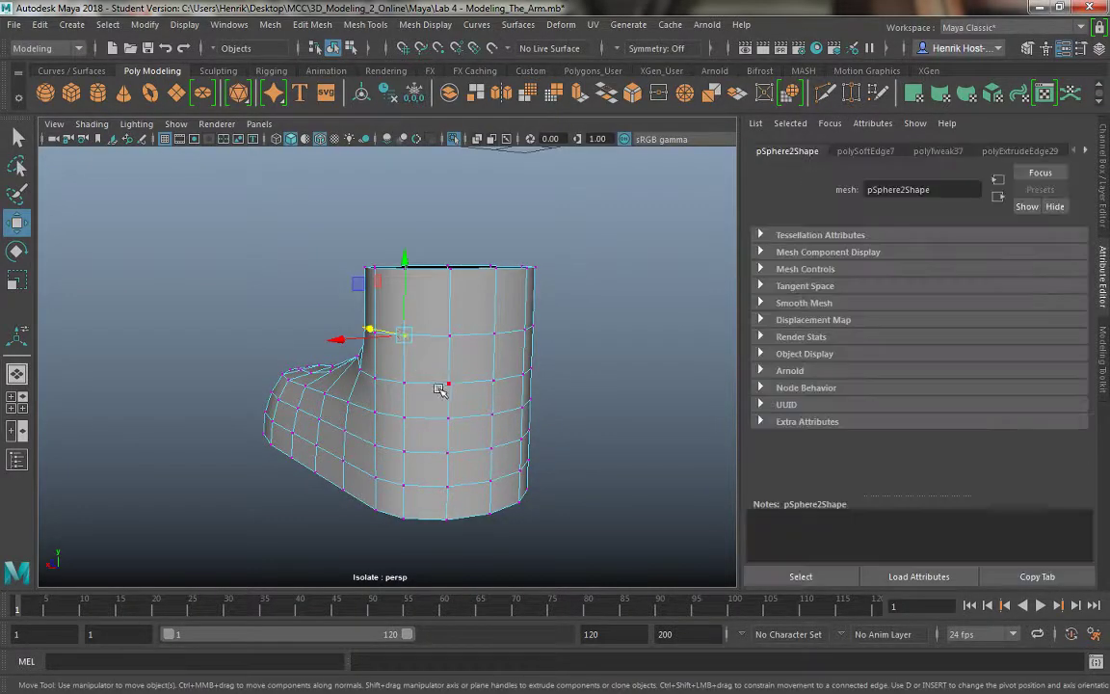
alt+drag(442, 387, 326, 417)
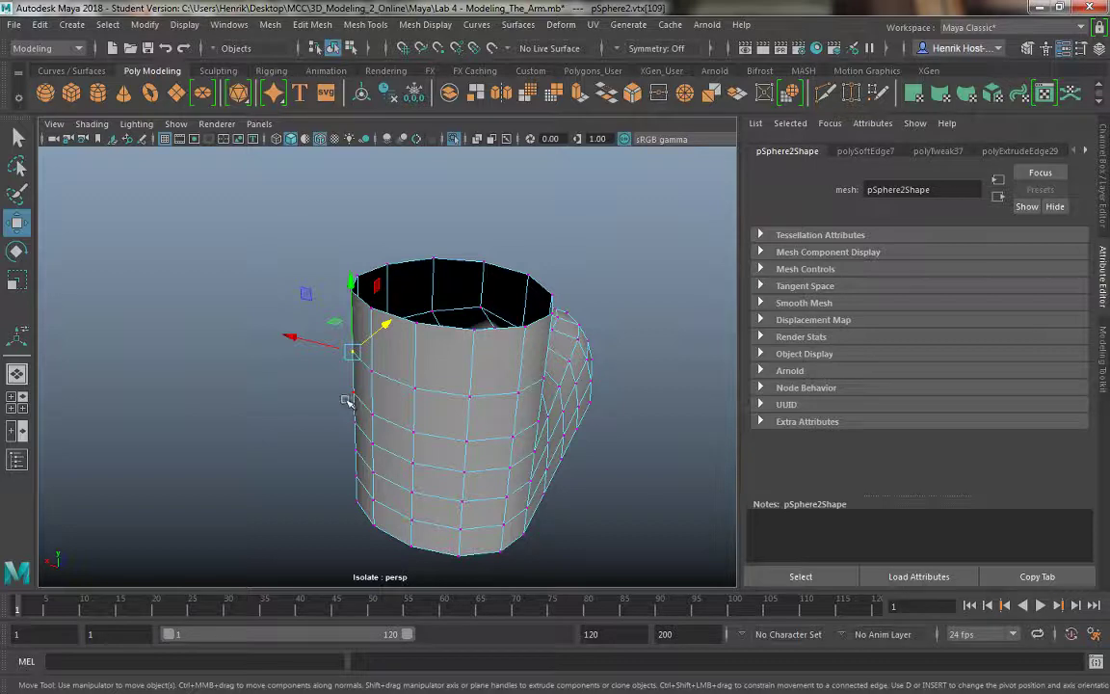
Enable soft selection and reduce its falloff radius so it covers only the collar area around the selected vertex.
key(b)
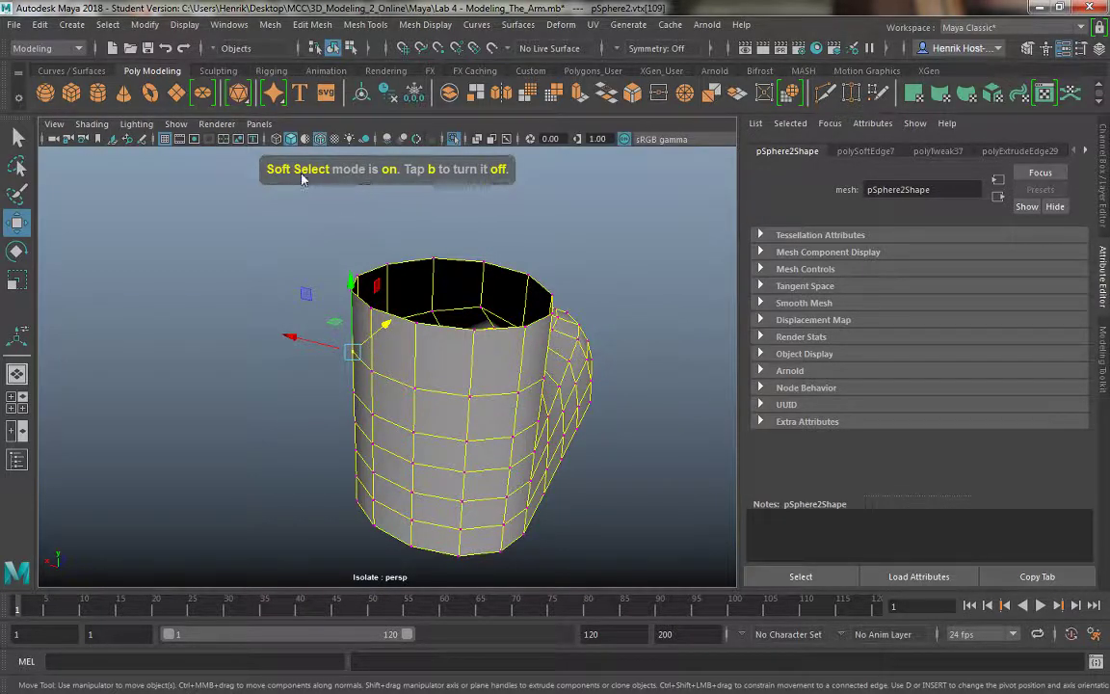
key(b)
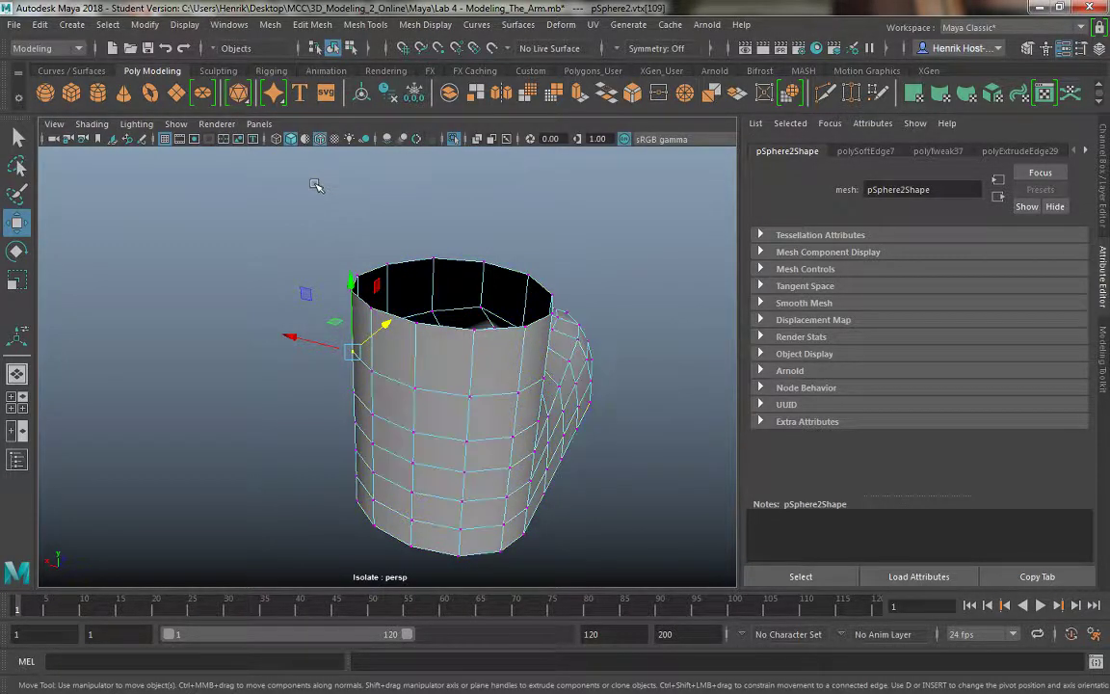
key(b)
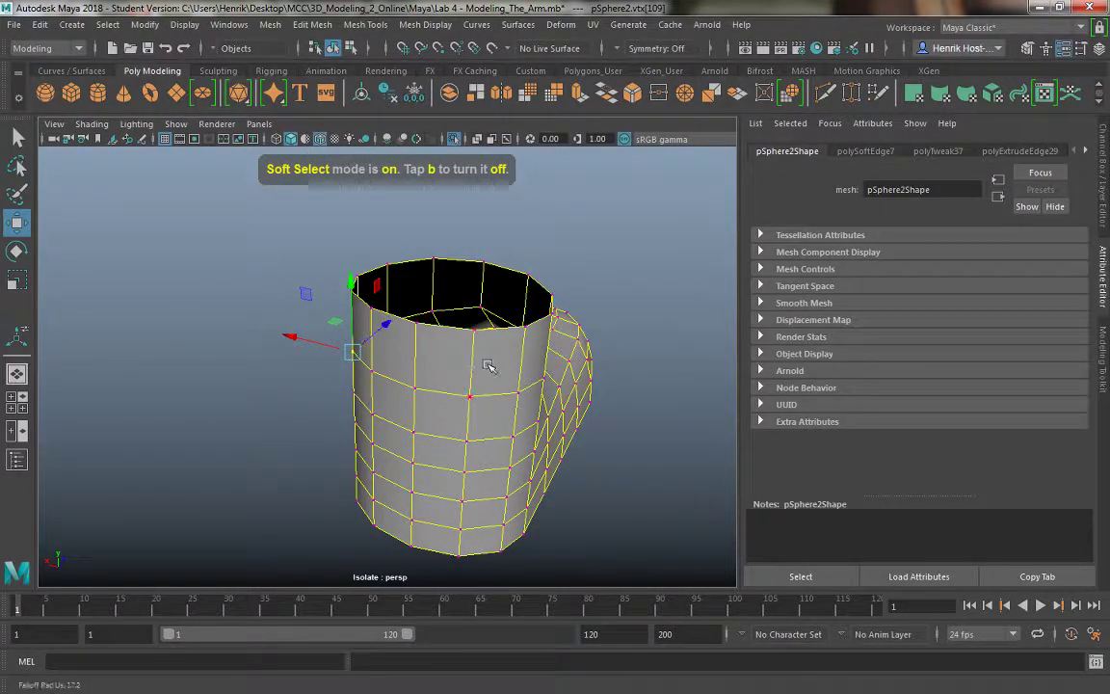
drag(491, 369, 338, 365)
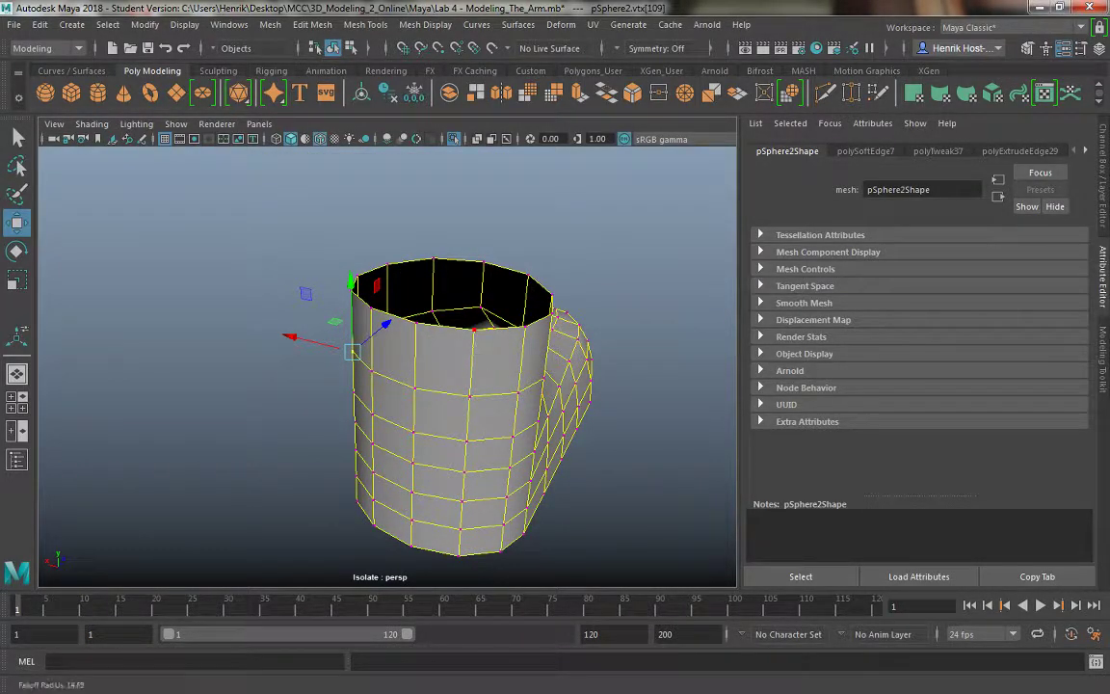
drag(531, 376, 194, 342)
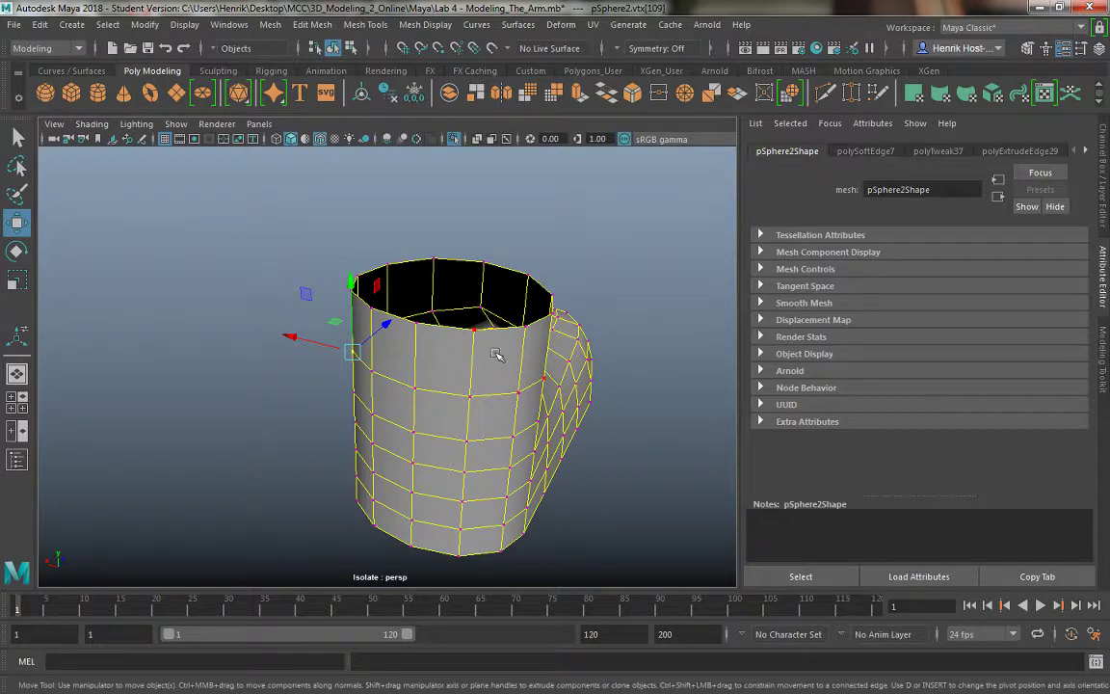
drag(499, 355, 243, 342)
drag(612, 376, 169, 356)
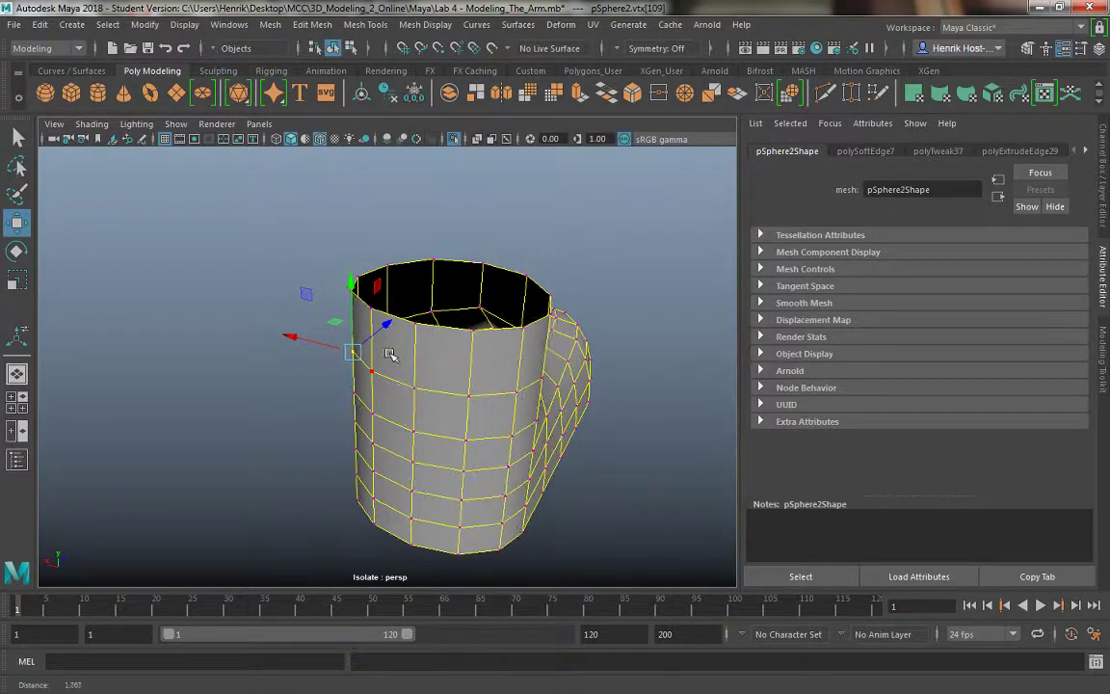
scroll(385, 361, down, 10)
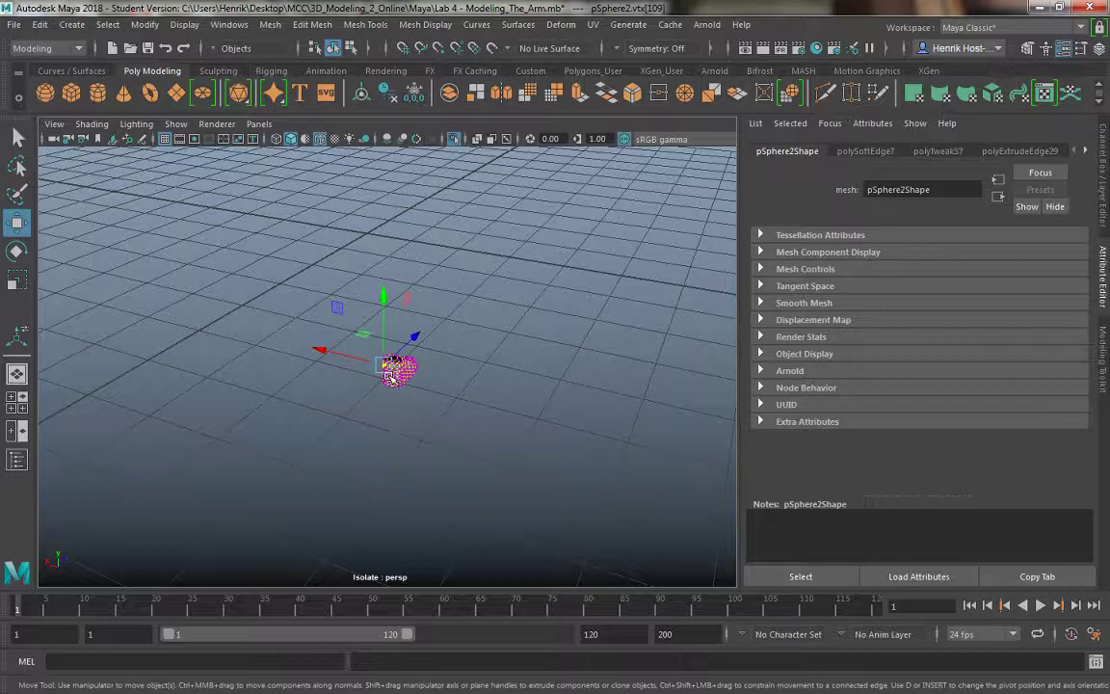
drag(388, 377, 8, 335)
scroll(238, 363, up, 6)
Pull the vertices along the back and side of the edge loop below the collar's rim inward with soft selection.
mouse_move(281, 365)
alt+mouse_down()
mouse_move(396, 366)
mouse_move(441, 421)
mouse_move(440, 387)
mouse_move(414, 381)
mouse_move(235, 372)
mouse_move(273, 377)
alt+mouse_up()
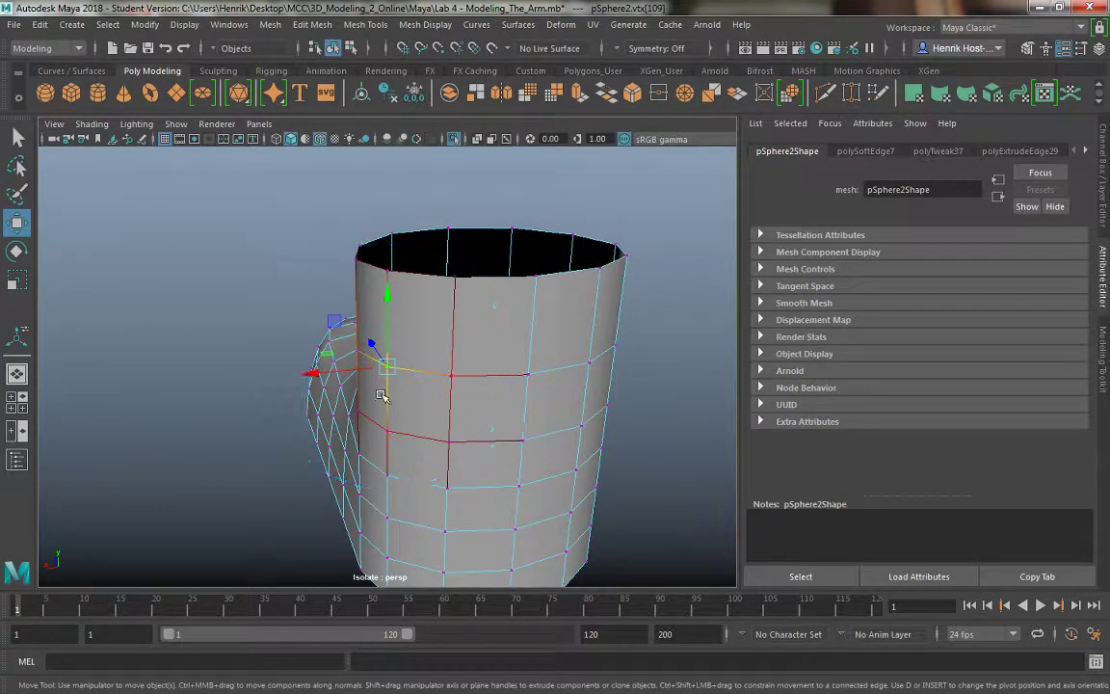
alt+drag(345, 357, 337, 411)
drag(314, 359, 517, 408)
click(597, 272)
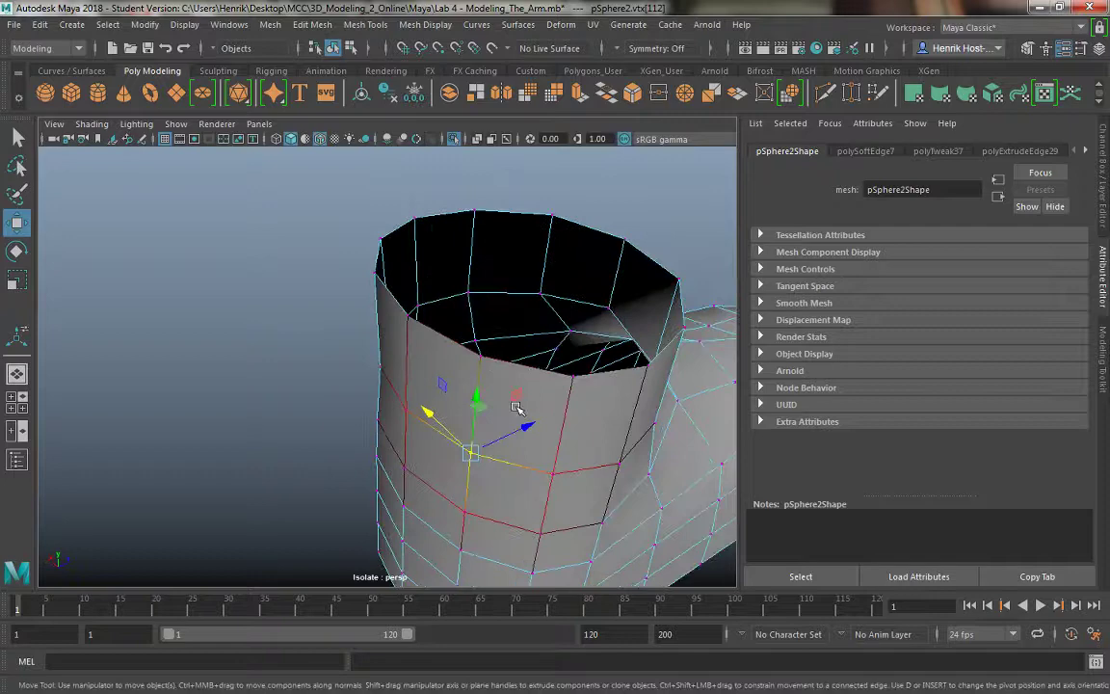
click(567, 484)
alt+drag(568, 484, 559, 460)
middle_drag(528, 416, 514, 409)
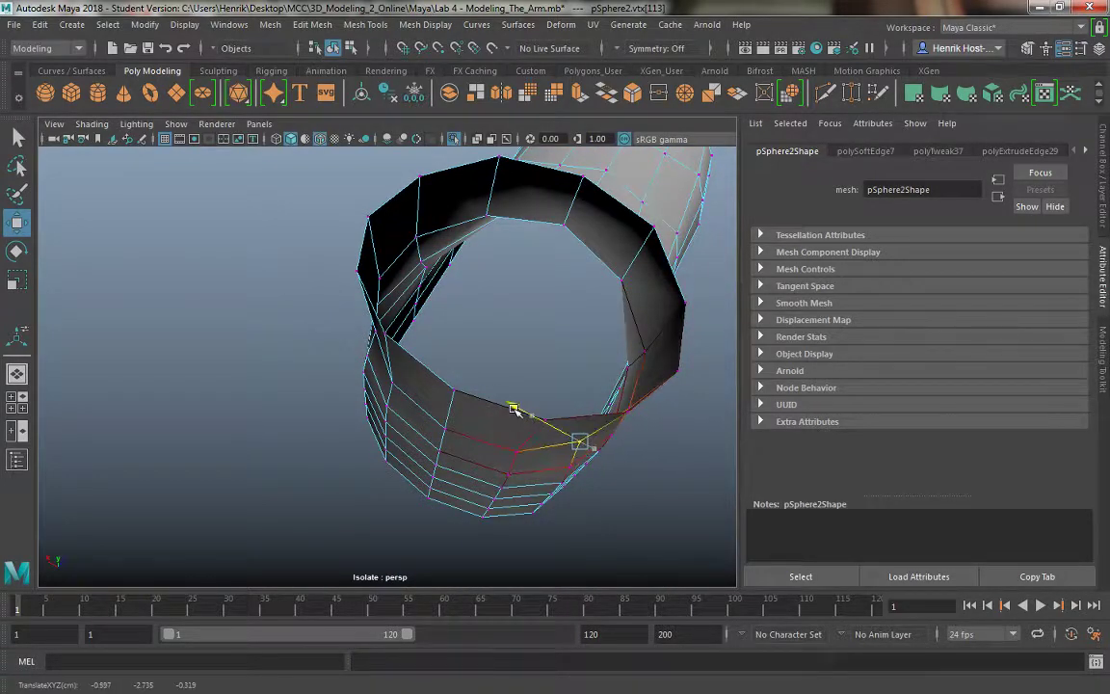
Move the remaining vertices on the opposite side of the loop below the rim inward to narrow the ankle evenly.
alt+drag(508, 416, 340, 420)
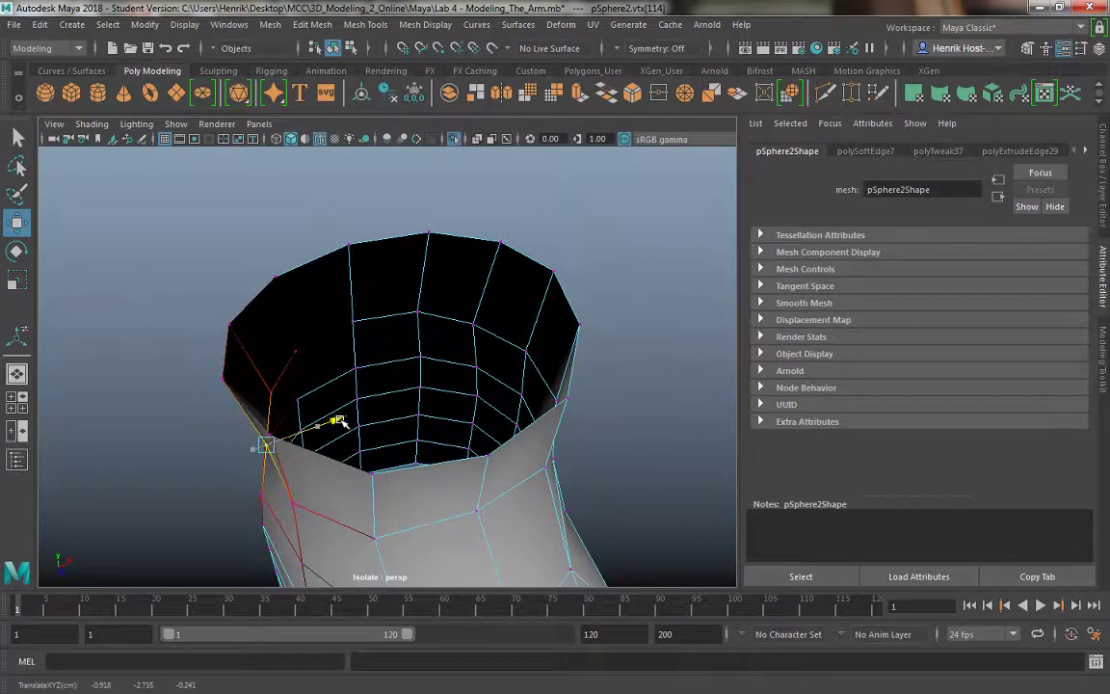
alt+drag(476, 337, 405, 323)
click(463, 391)
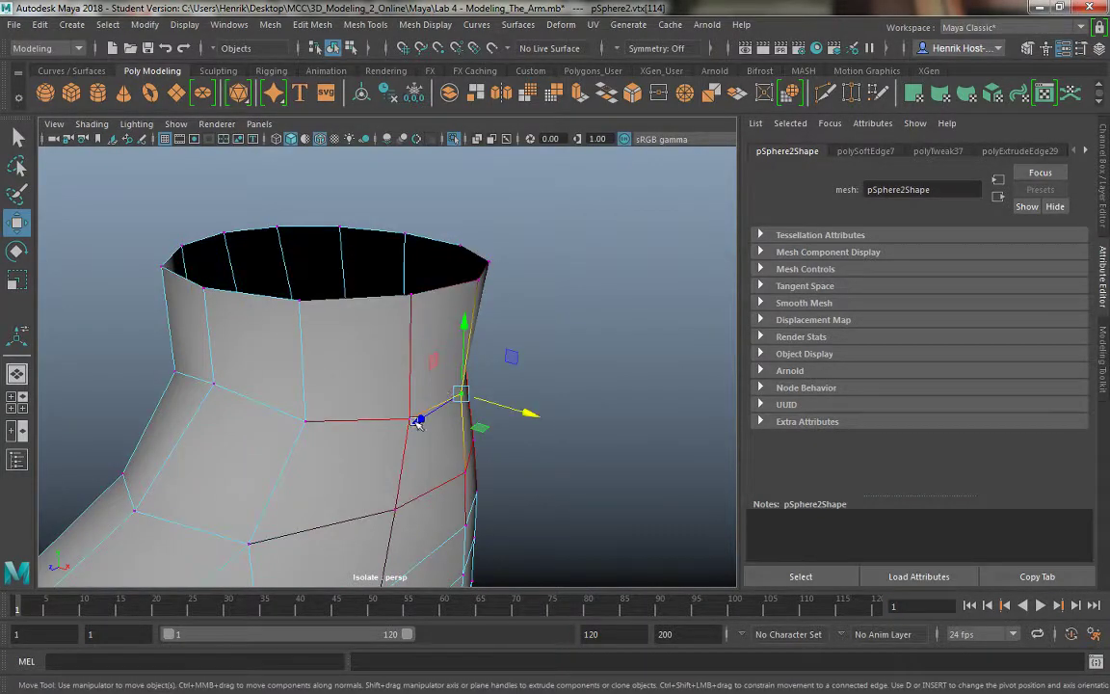
alt+drag(420, 422, 445, 451)
drag(558, 446, 543, 385)
Scale the collar's top rim vertices slightly inward and return to selecting the shoe as a whole object.
drag(372, 239, 597, 274)
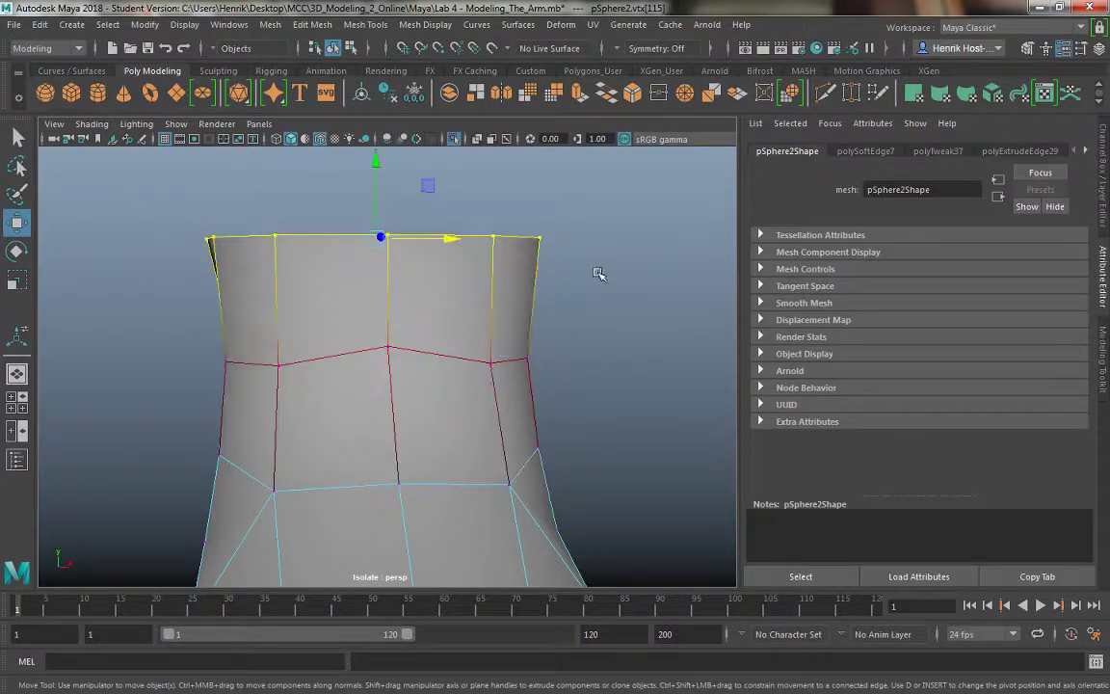
key(r)
alt+drag(384, 254, 424, 289)
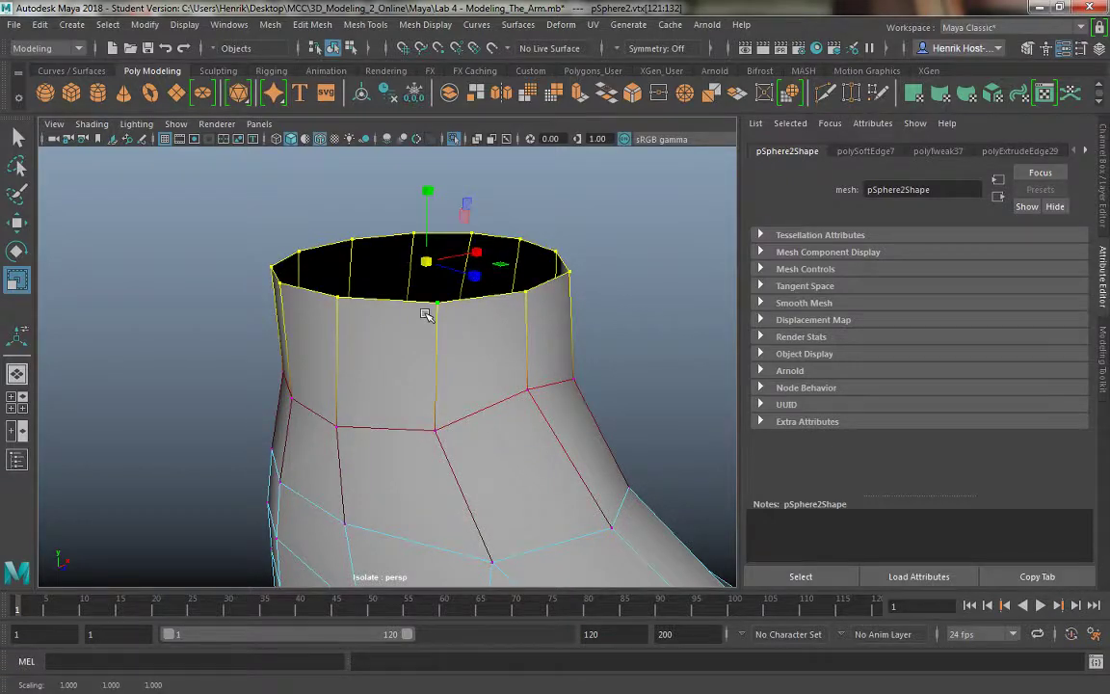
right_drag(424, 235, 525, 215)
click(626, 376)
alt+right_drag(626, 376, 500, 387)
alt+drag(500, 388, 436, 408)
click(416, 410)
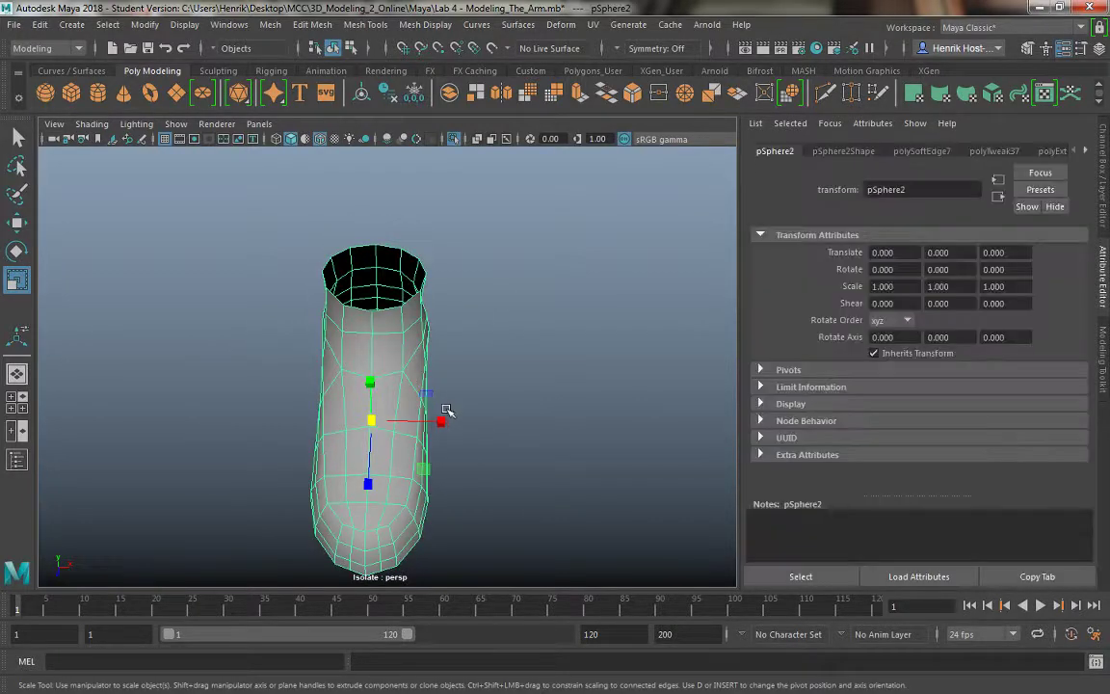
right_drag(414, 239, 339, 236)
alt+drag(505, 446, 399, 466)
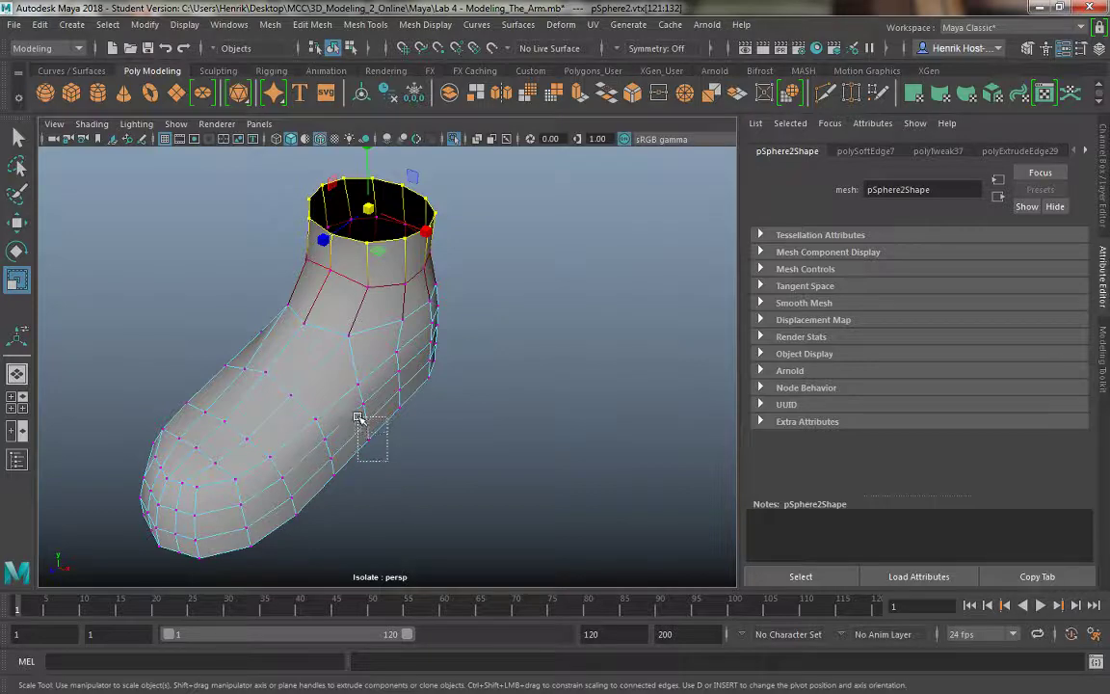
drag(359, 418, 328, 380)
alt+drag(385, 494, 502, 455)
drag(412, 427, 414, 429)
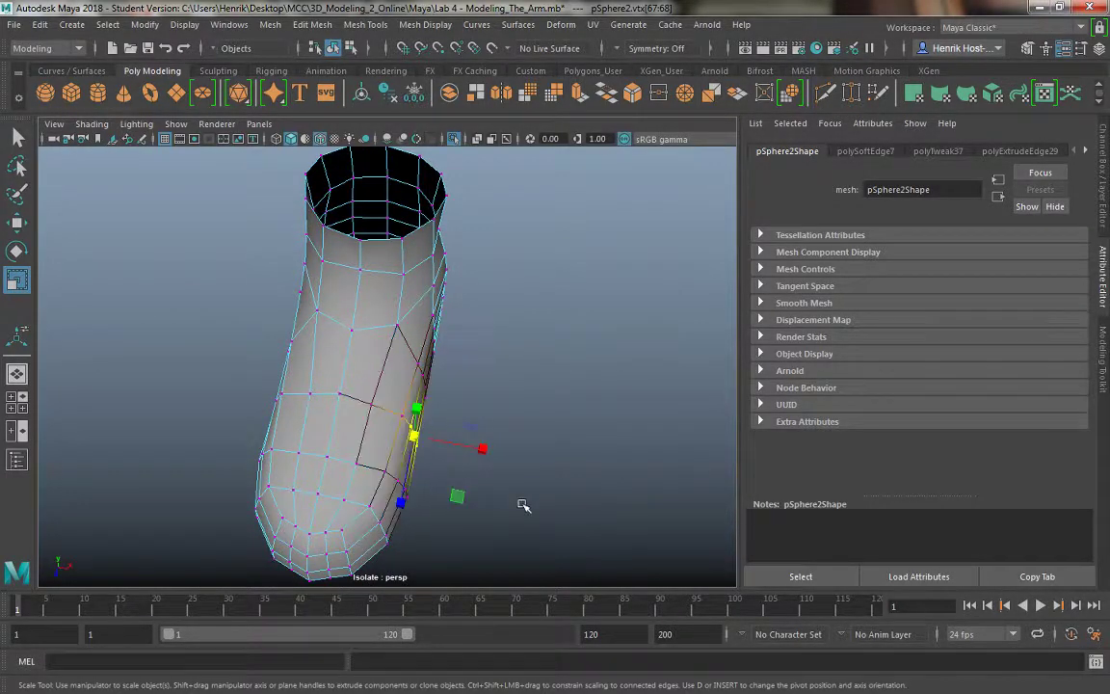
alt+drag(523, 508, 478, 489)
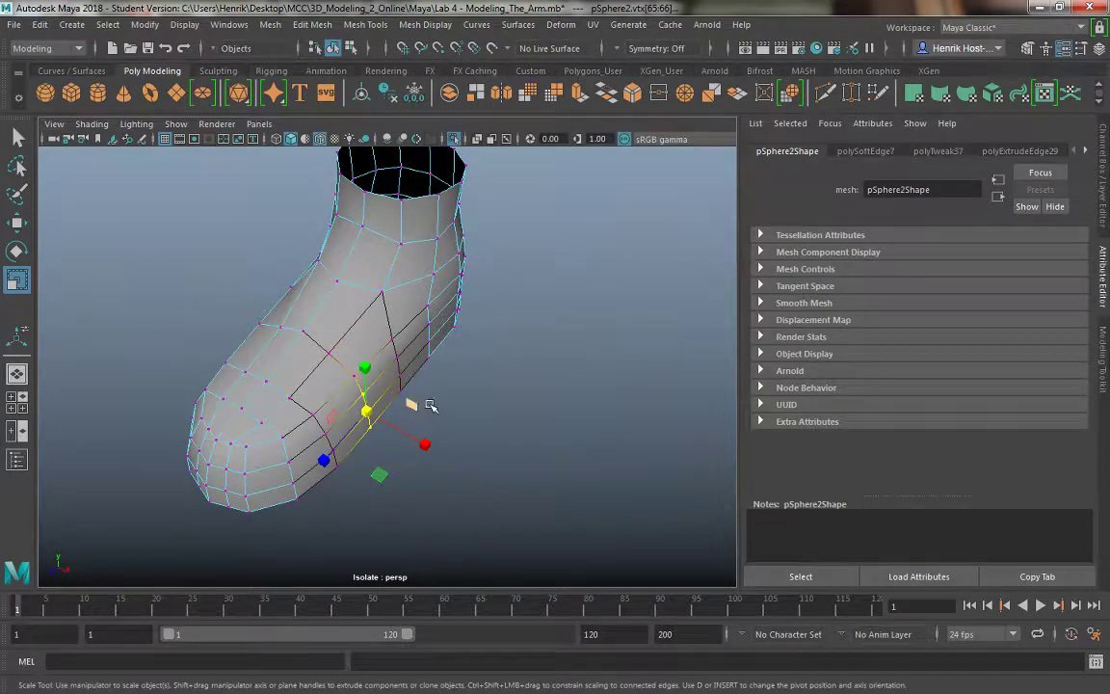
key(b)
drag(377, 413, 413, 436)
key(q)
alt+drag(323, 294, 355, 339)
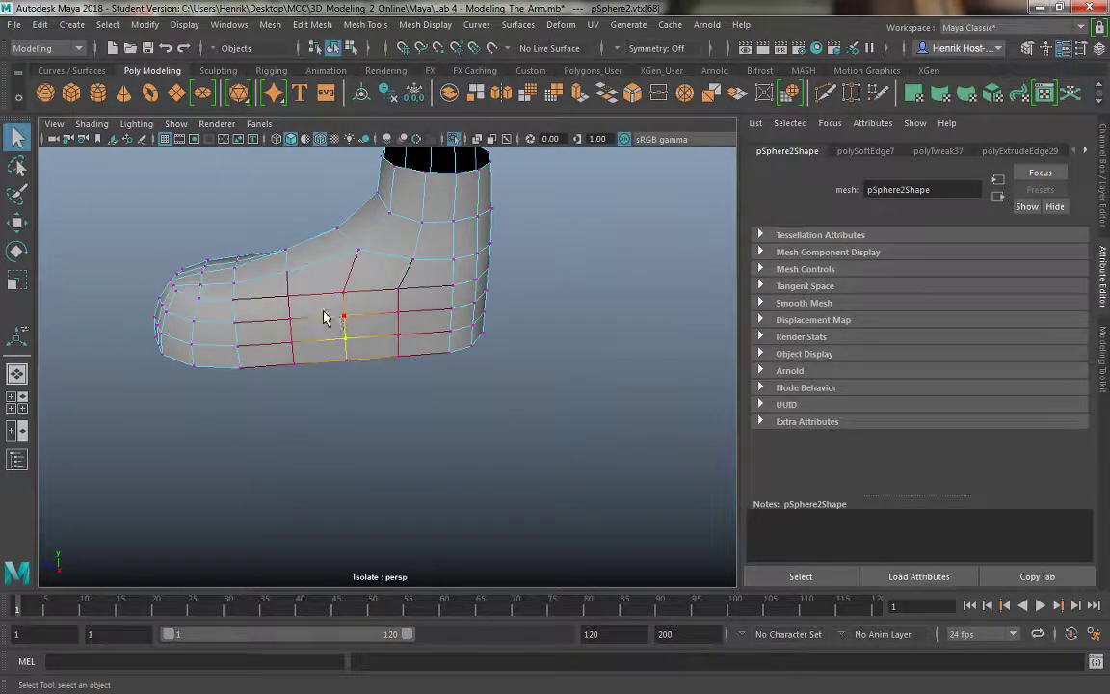
Insert an extra edge loop around the shoe's mid-foot with the Multi-Cut tool.
right_drag(354, 260, 371, 255)
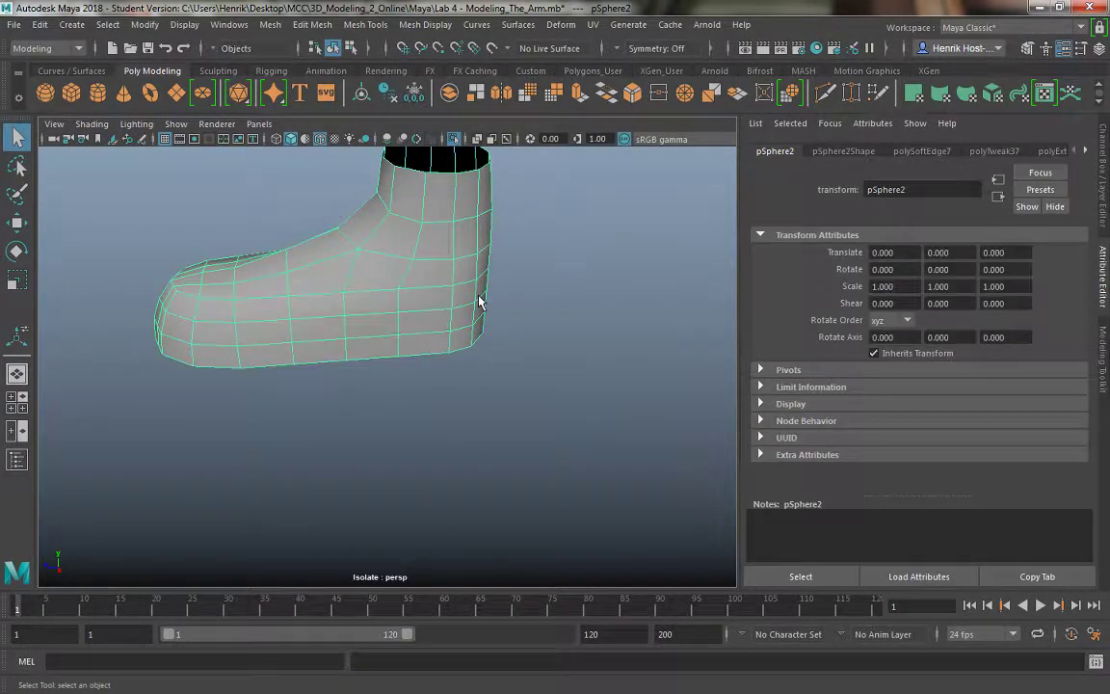
click(829, 92)
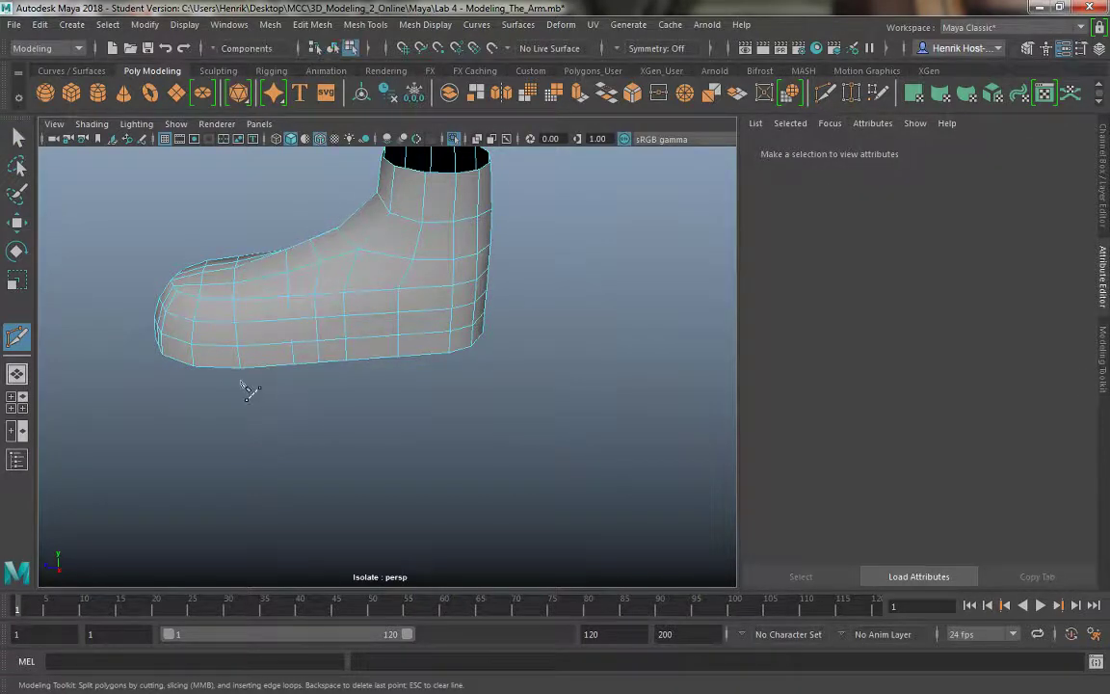
alt+drag(212, 366, 349, 403)
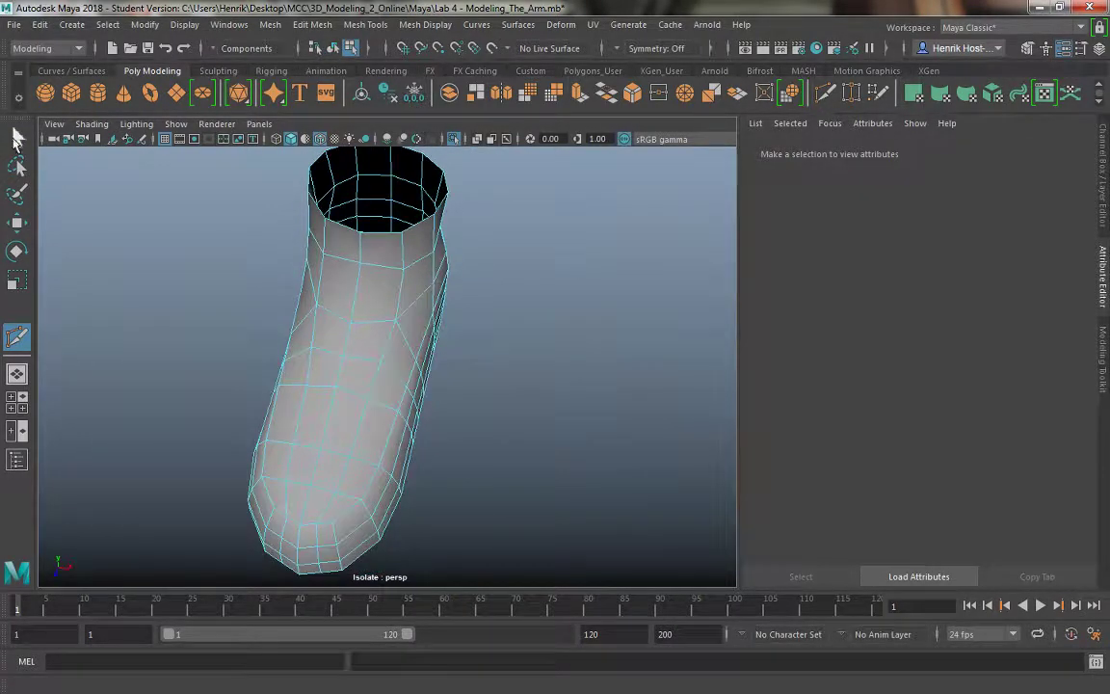
click(16, 136)
Select the new loop's side vertices at mid-foot and move them inward with a small soft-selection falloff to form the arch.
alt+drag(421, 379, 333, 399)
right_drag(324, 235, 255, 234)
drag(325, 401, 310, 339)
alt+drag(310, 339, 306, 368)
key(b)
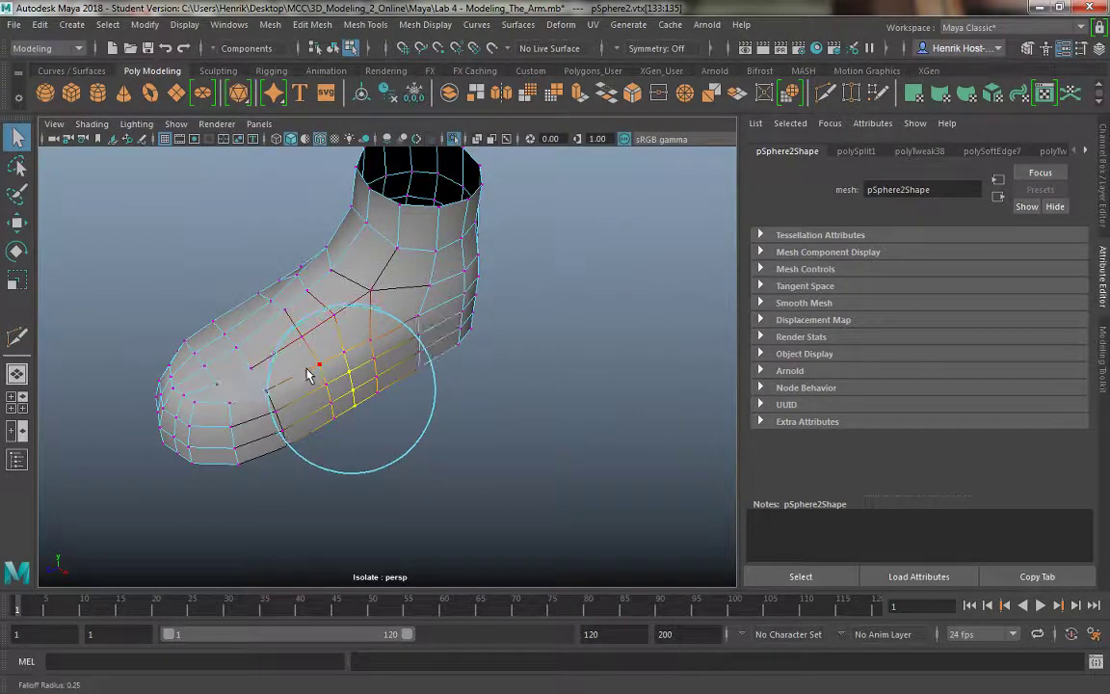
key(w)
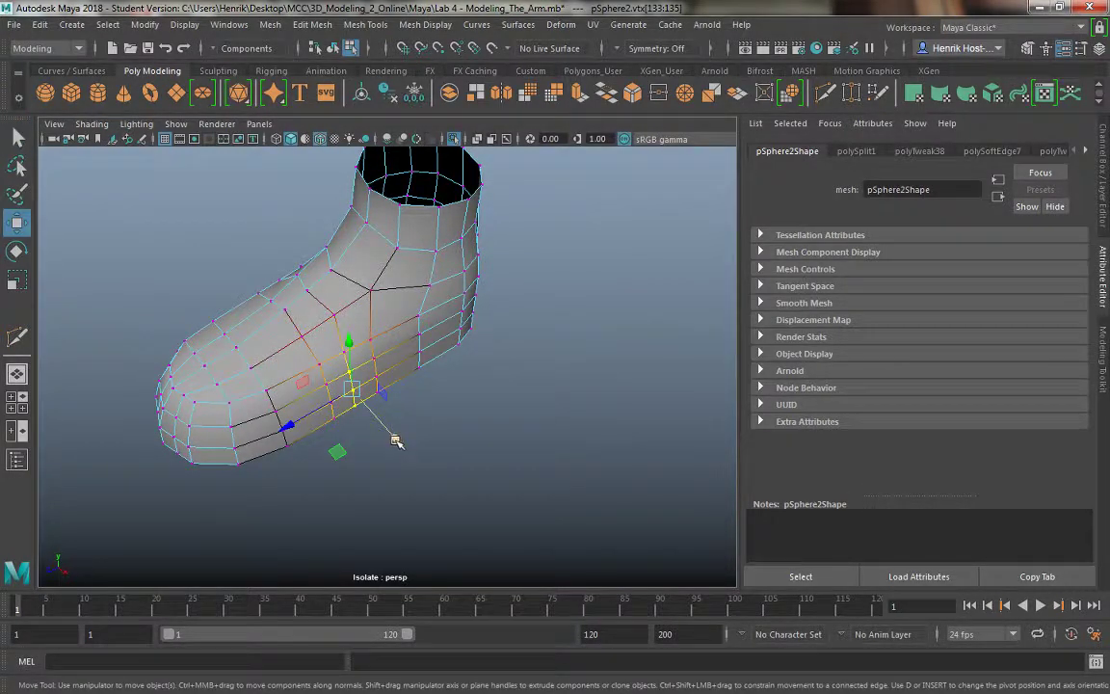
middle_drag(395, 440, 474, 445)
drag(474, 445, 472, 441)
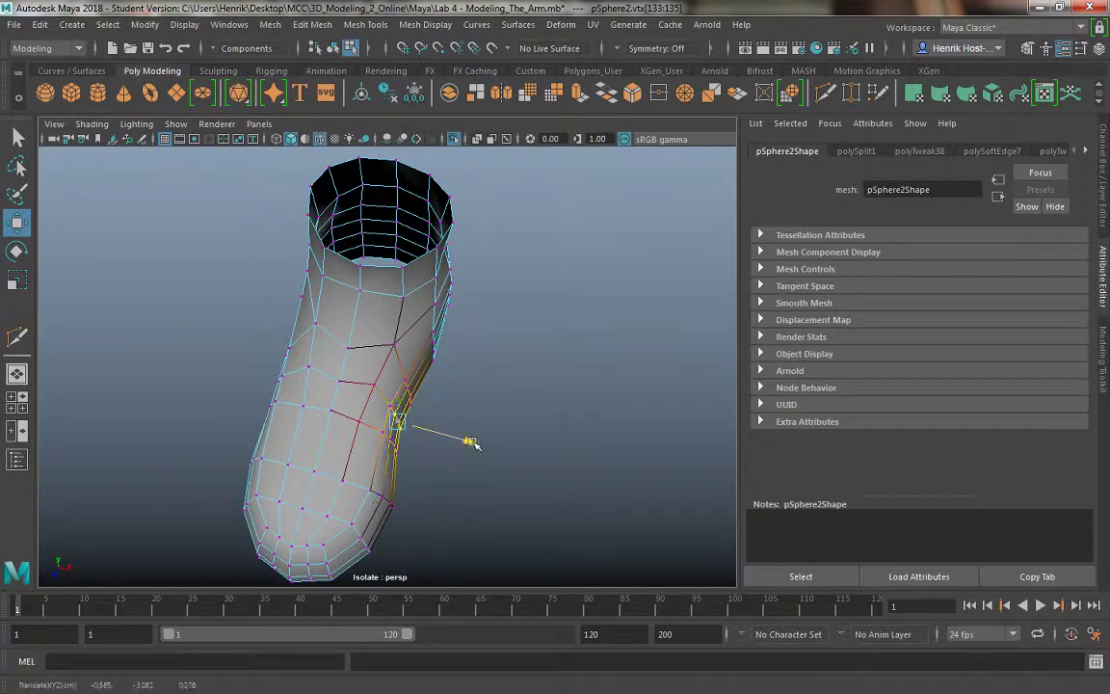
Move the mid-foot vertices on the side opposite the arch slightly outward with soft selection.
alt+middle_drag(471, 445, 503, 374)
alt+drag(503, 374, 507, 424)
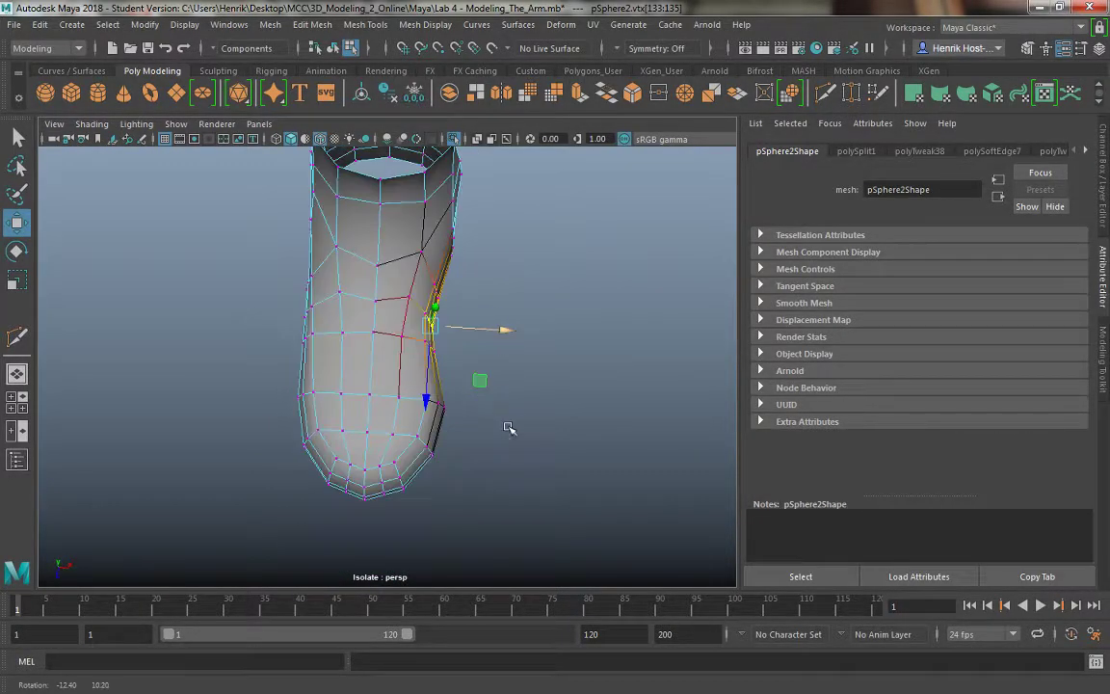
drag(314, 405, 316, 405)
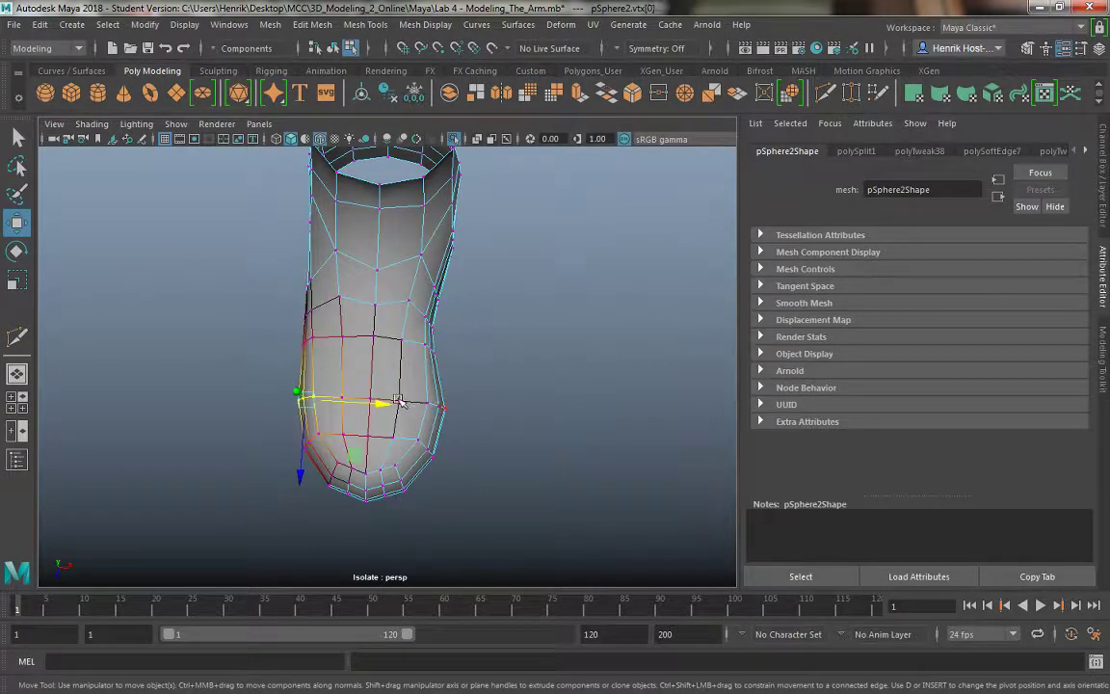
drag(315, 320, 316, 323)
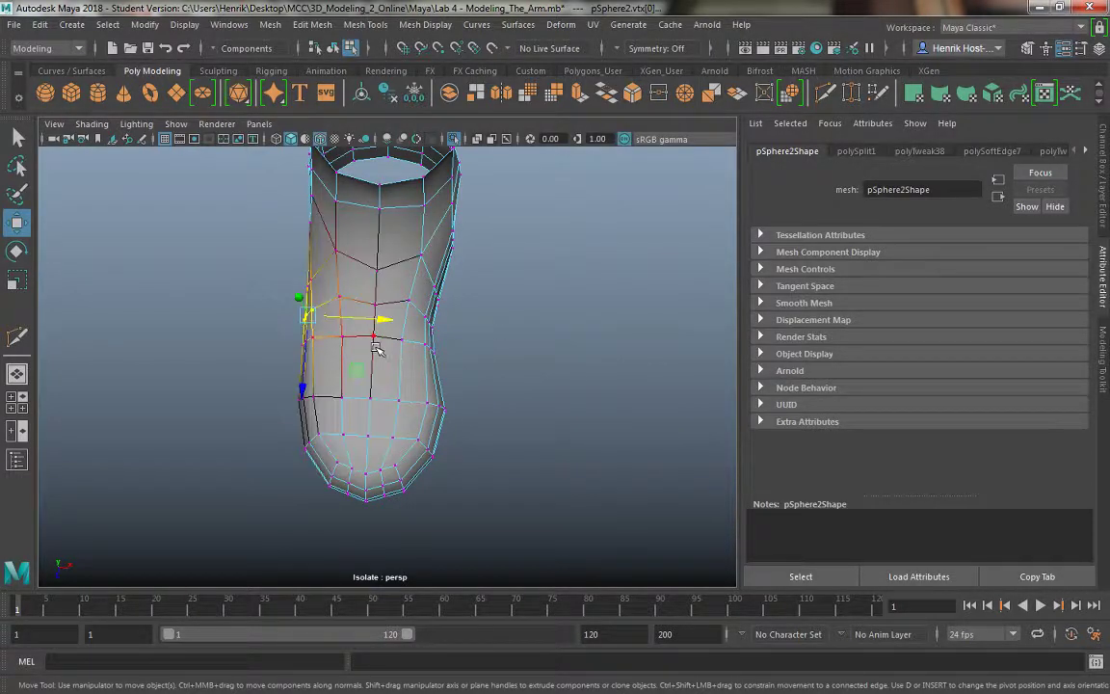
drag(385, 323, 378, 320)
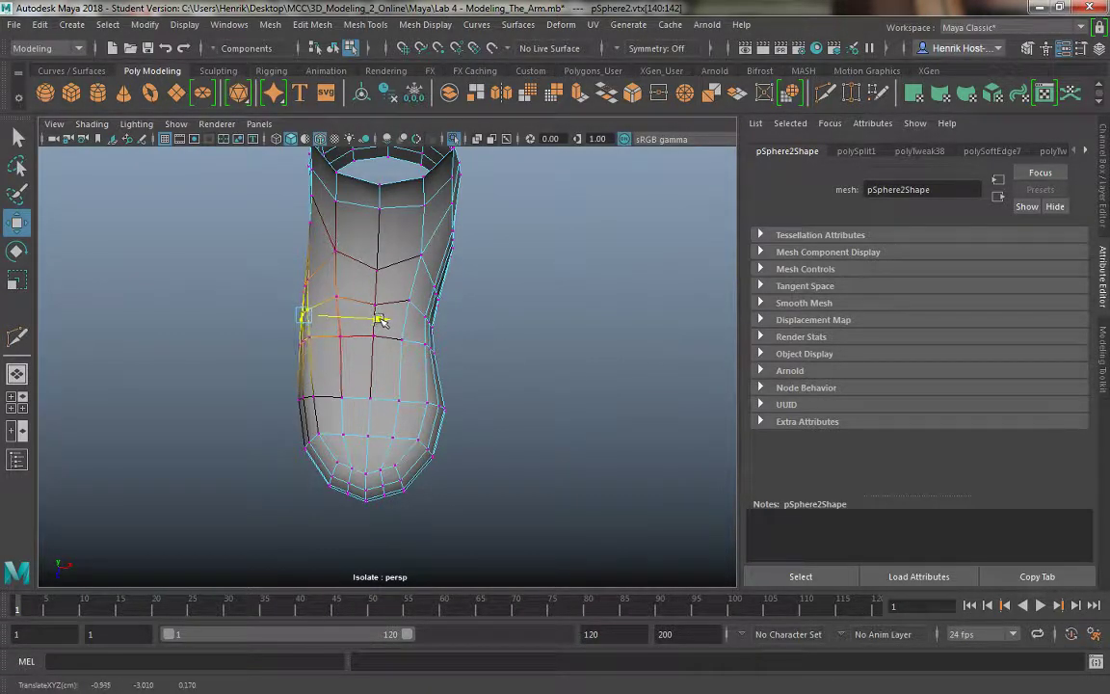
Adjust the width at the ball of the foot by shifting its side vertices on both sides of the shoe.
drag(262, 404, 310, 374)
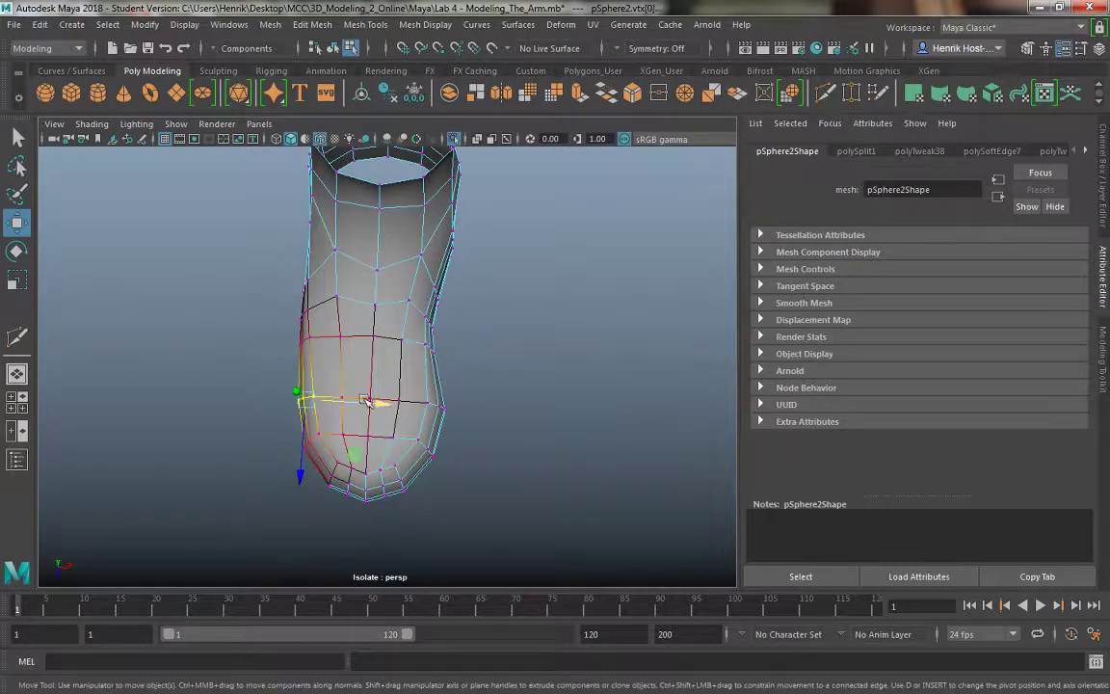
drag(479, 434, 423, 387)
drag(505, 411, 390, 370)
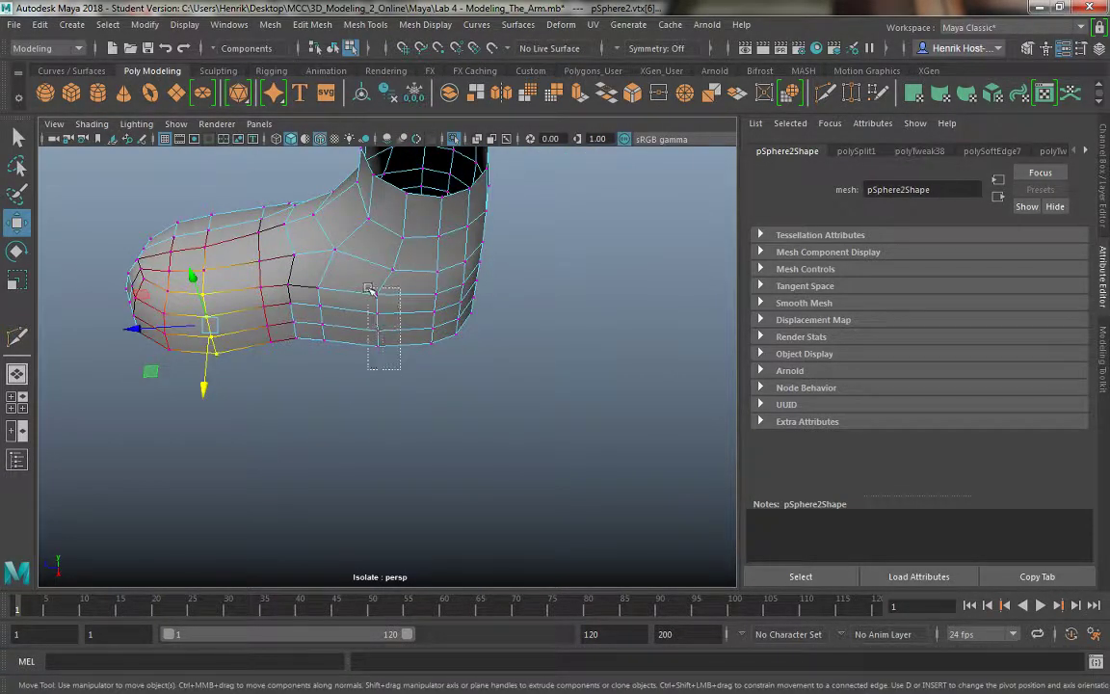
Shape the arch side's rear by moving the vertices in front of the heel and the lower heel vertices sideways.
alt+drag(369, 289, 428, 435)
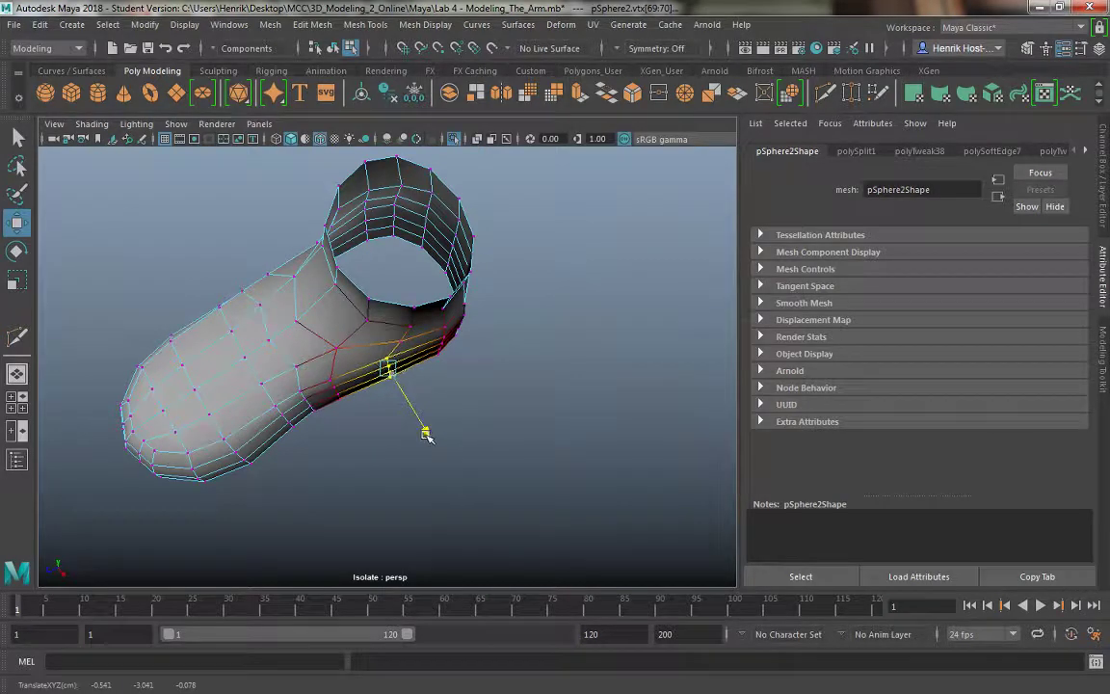
alt+drag(465, 387, 434, 412)
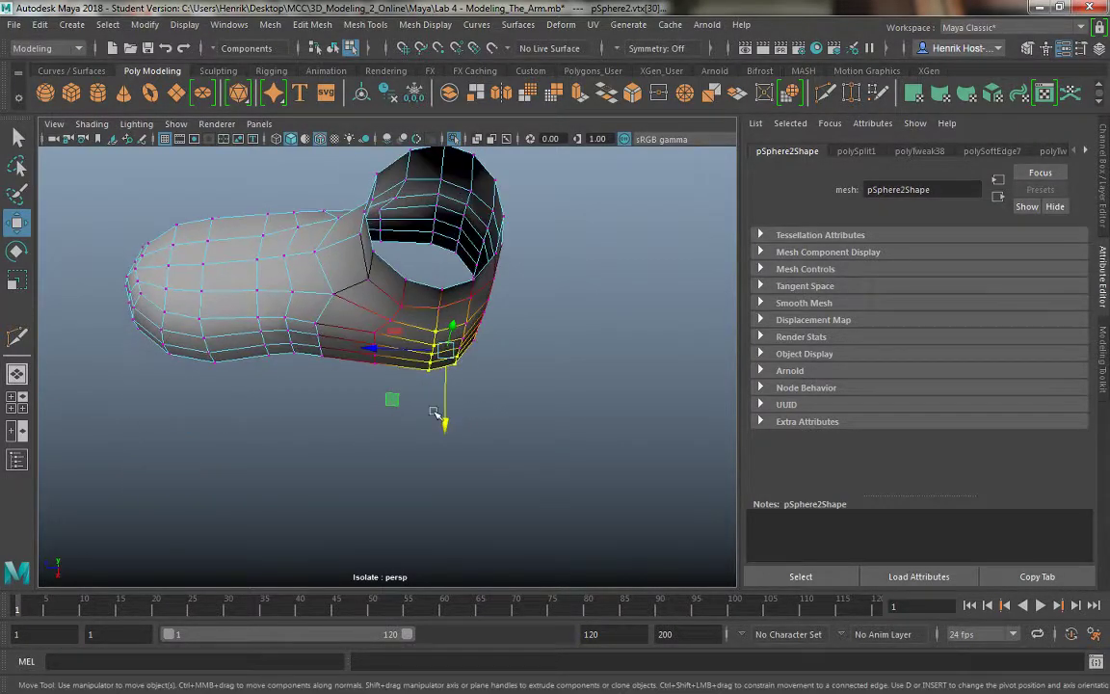
drag(428, 351, 431, 442)
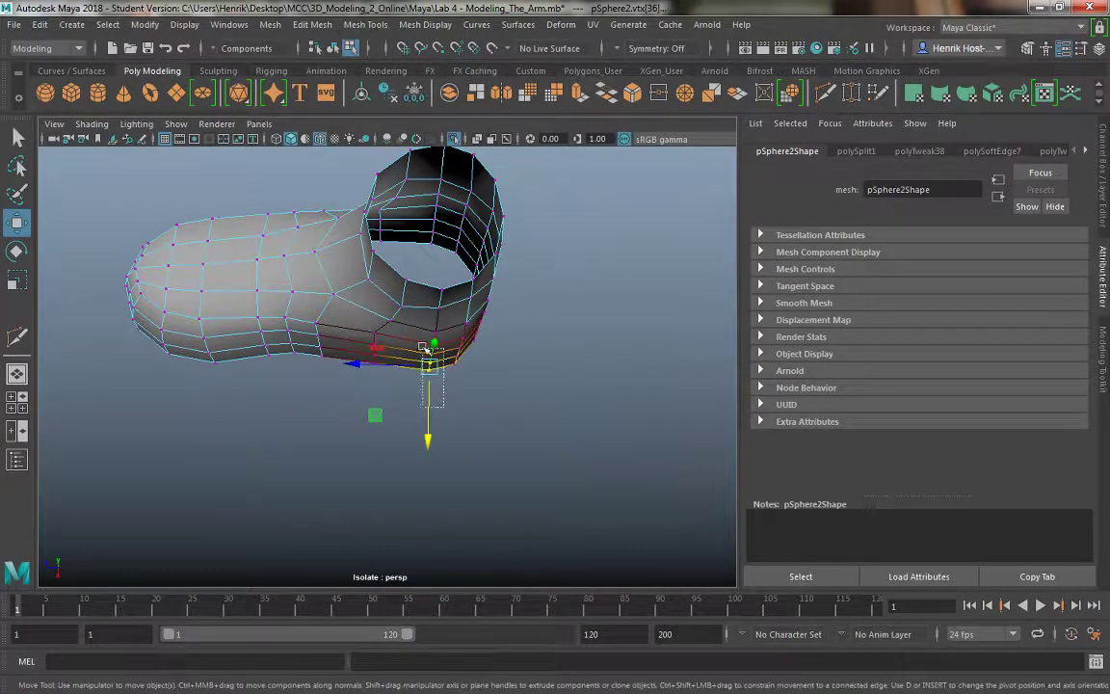
drag(426, 363, 421, 348)
drag(432, 431, 285, 244)
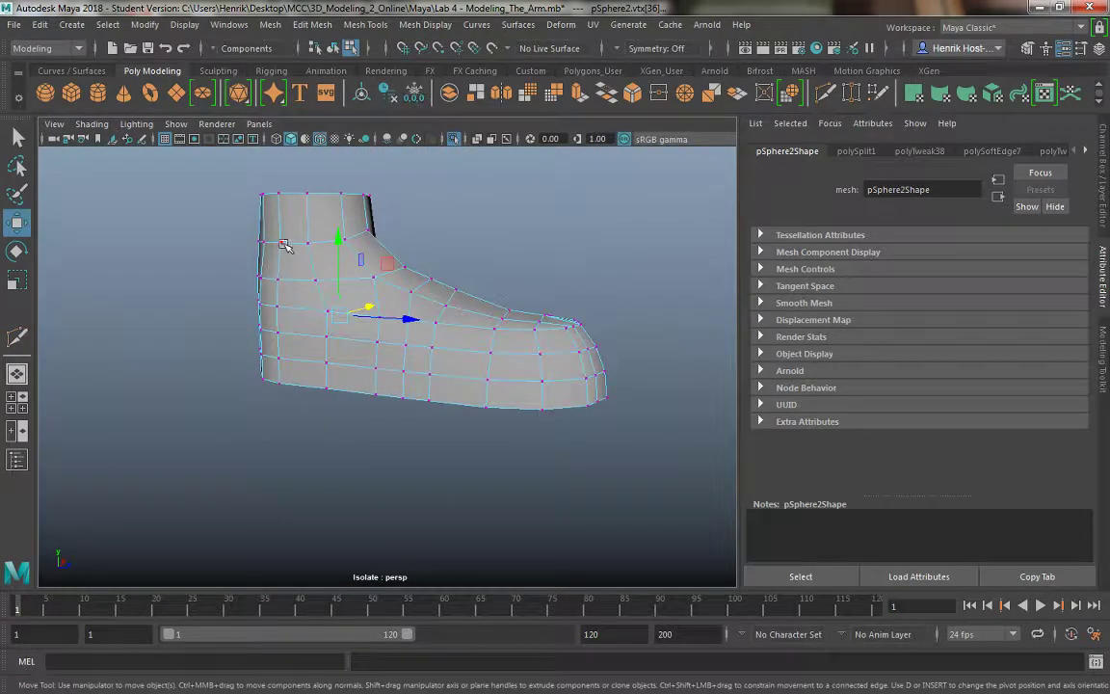
Return the shoe to object mode and turn off isolation to show the whole character again.
alt+drag(328, 298, 223, 241)
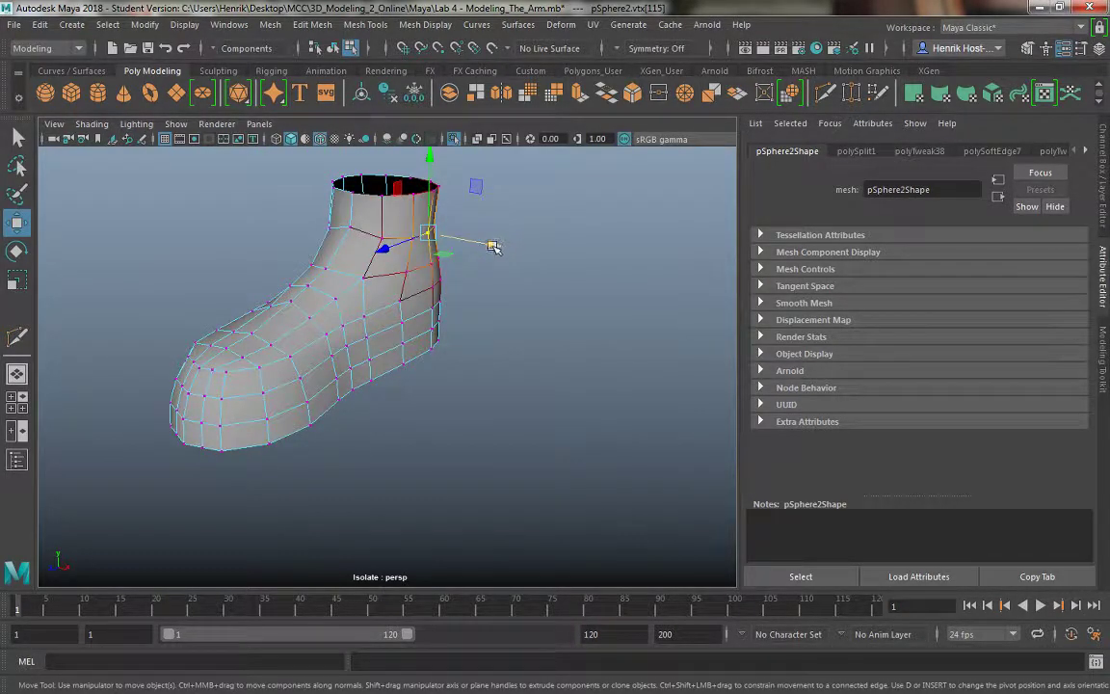
alt+drag(494, 247, 298, 208)
right_drag(295, 205, 370, 180)
click(463, 385)
alt+drag(463, 384, 413, 460)
key(ctrl+1)
click(409, 338)
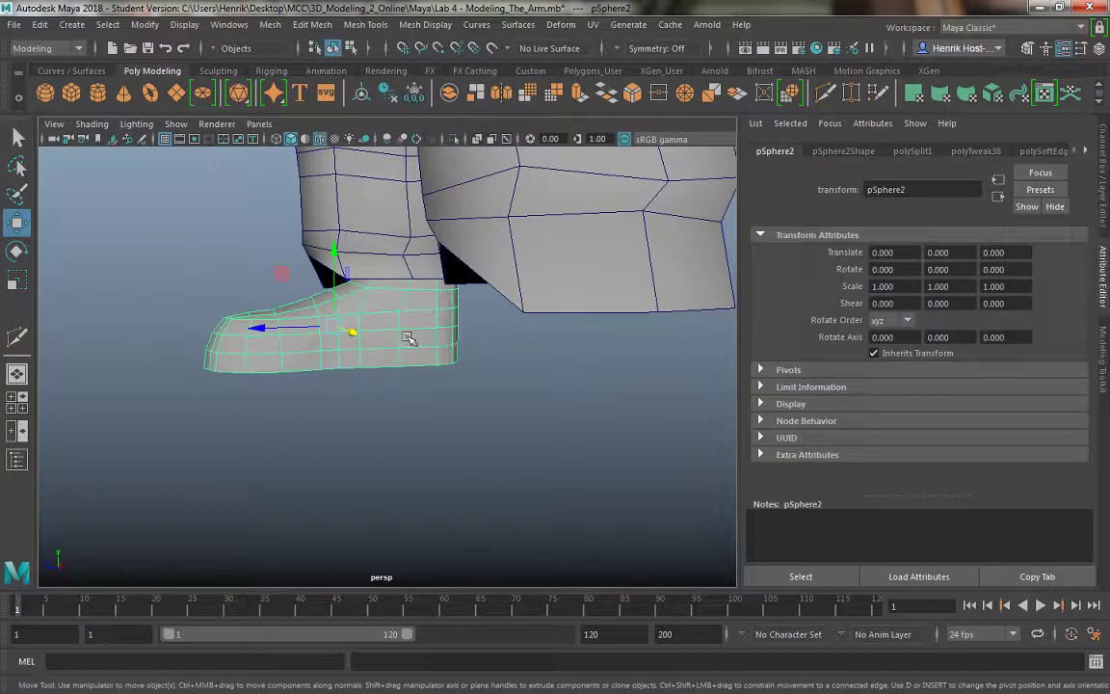
Move the whole shoe slightly forward, to a Z translation of 0.019, to line it up with the trouser leg.
drag(265, 325, 262, 326)
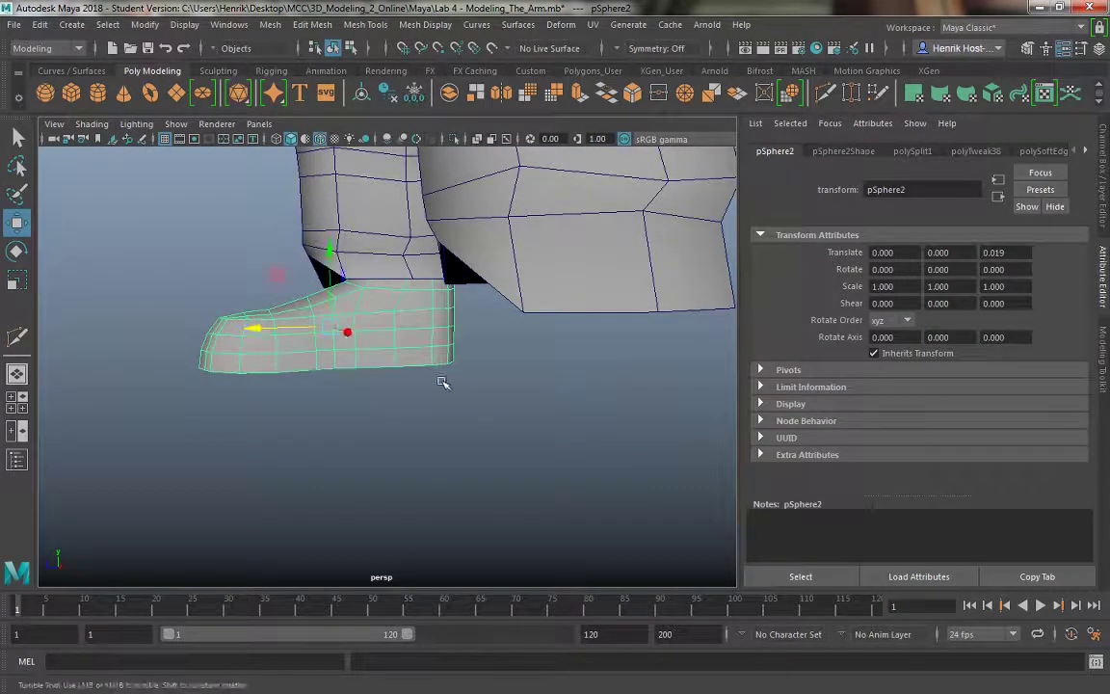
alt+drag(442, 383, 528, 401)
click(531, 371)
alt+drag(533, 339, 404, 364)
click(351, 352)
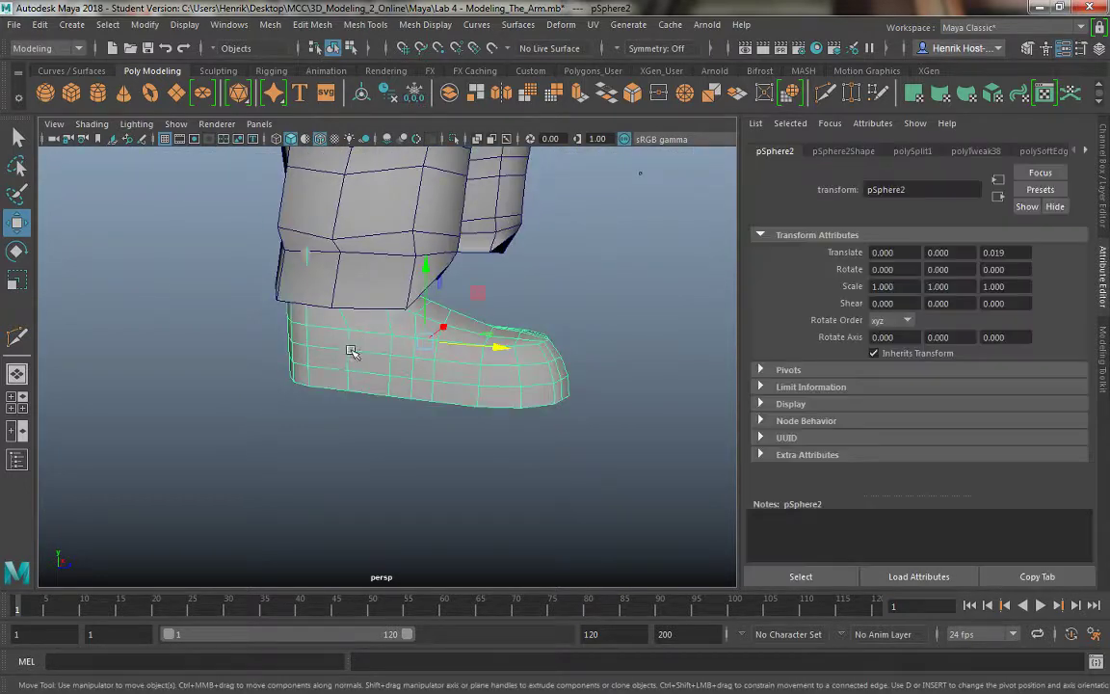
Examine the shoe's shape and its fit under the trouser leg from the side, front and arch side.
right_drag(347, 231, 320, 282)
click(314, 269)
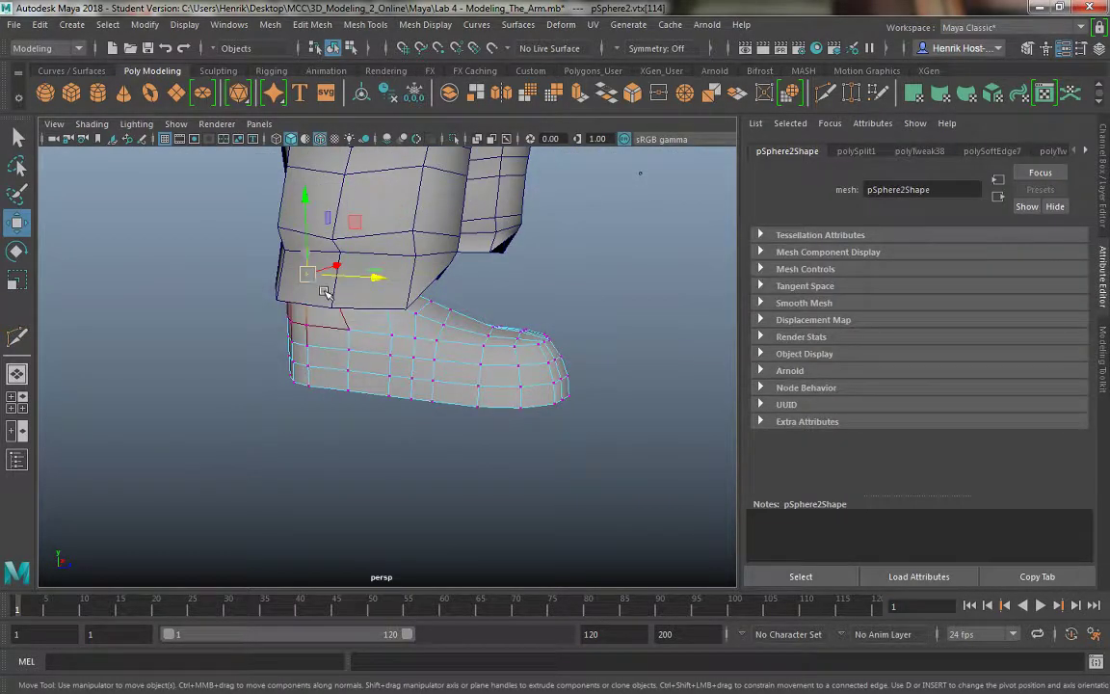
alt+drag(318, 280, 347, 268)
alt+drag(288, 331, 414, 308)
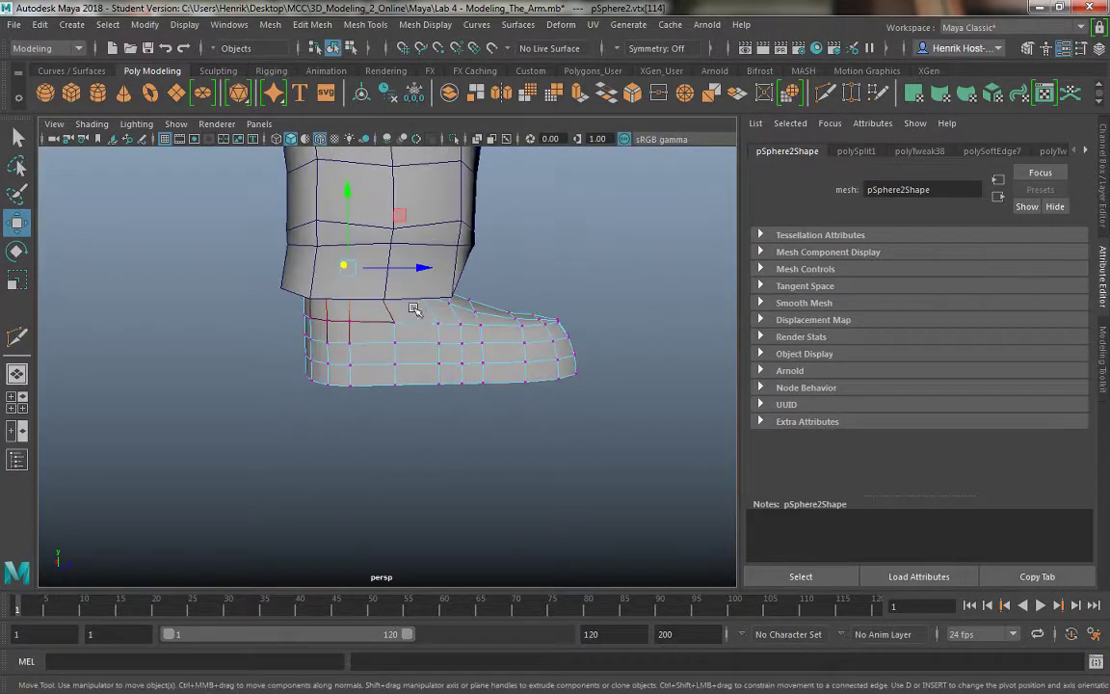
right_drag(445, 304, 486, 213)
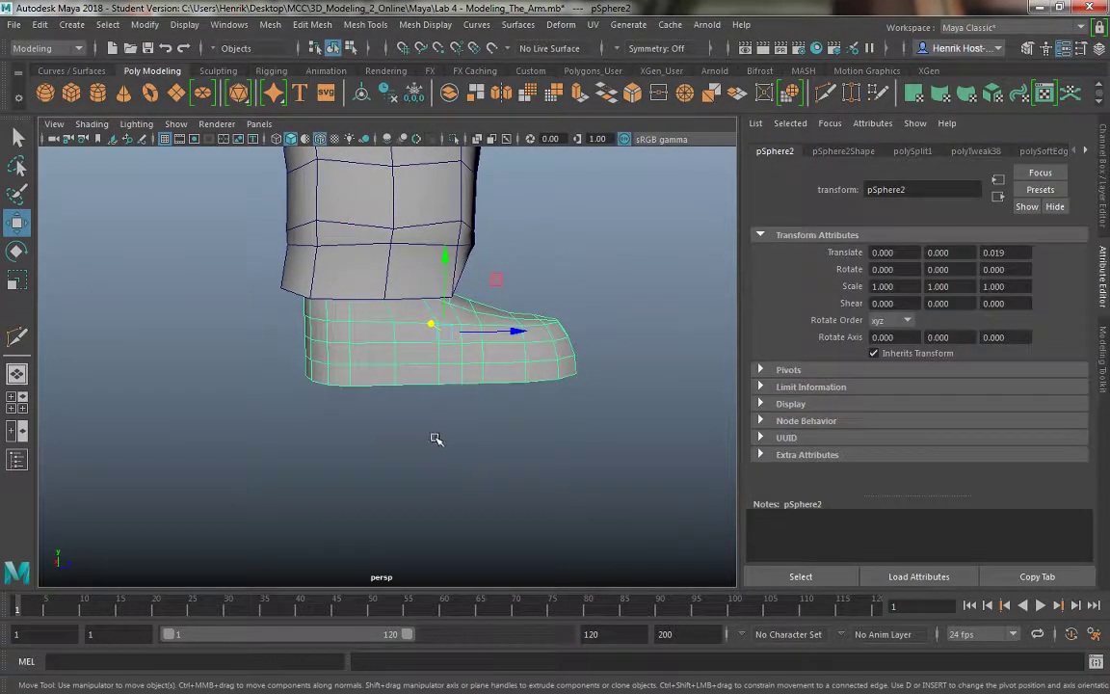
click(348, 417)
alt+drag(347, 417, 456, 401)
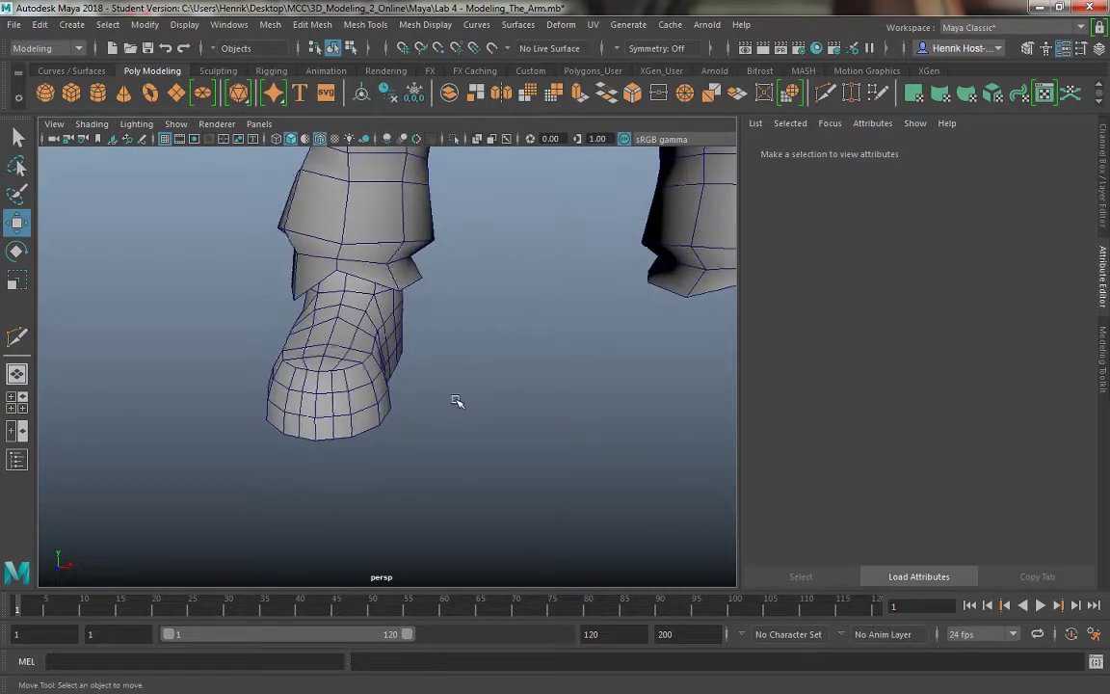
alt+drag(367, 378, 432, 399)
alt+drag(343, 299, 410, 325)
click(410, 325)
alt+drag(384, 399, 287, 367)
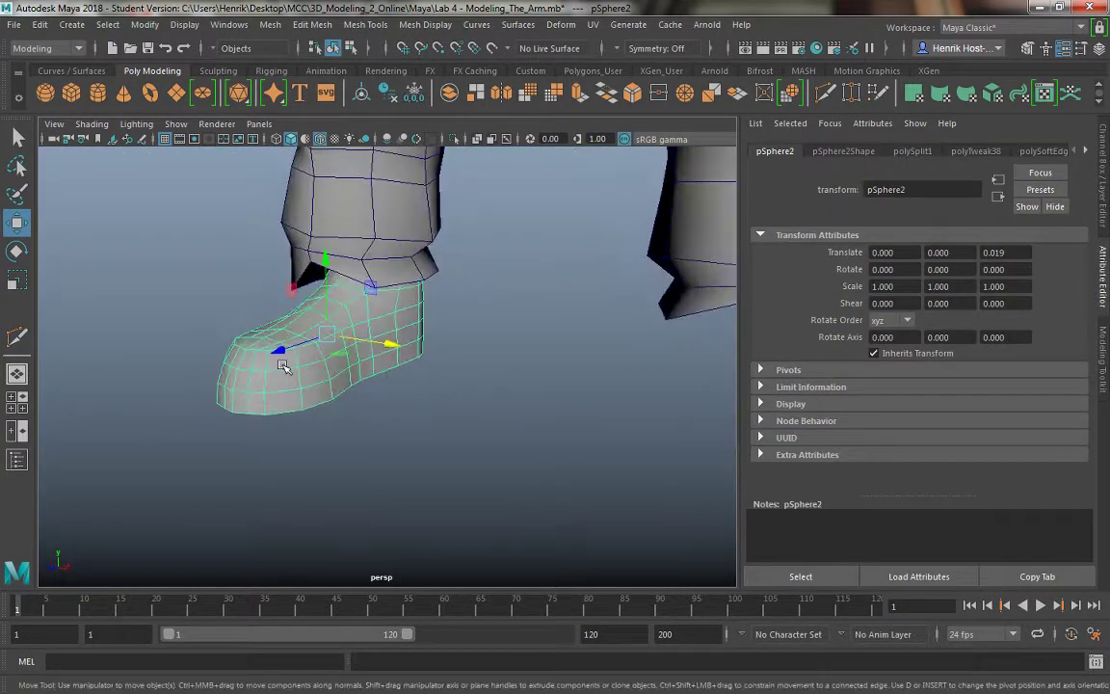
alt+drag(359, 383, 383, 439)
right_click(352, 347)
right_drag(352, 347, 420, 211)
click(424, 412)
Select the open border edge loop around the bottom of the shoe with soft selection off.
click(361, 361)
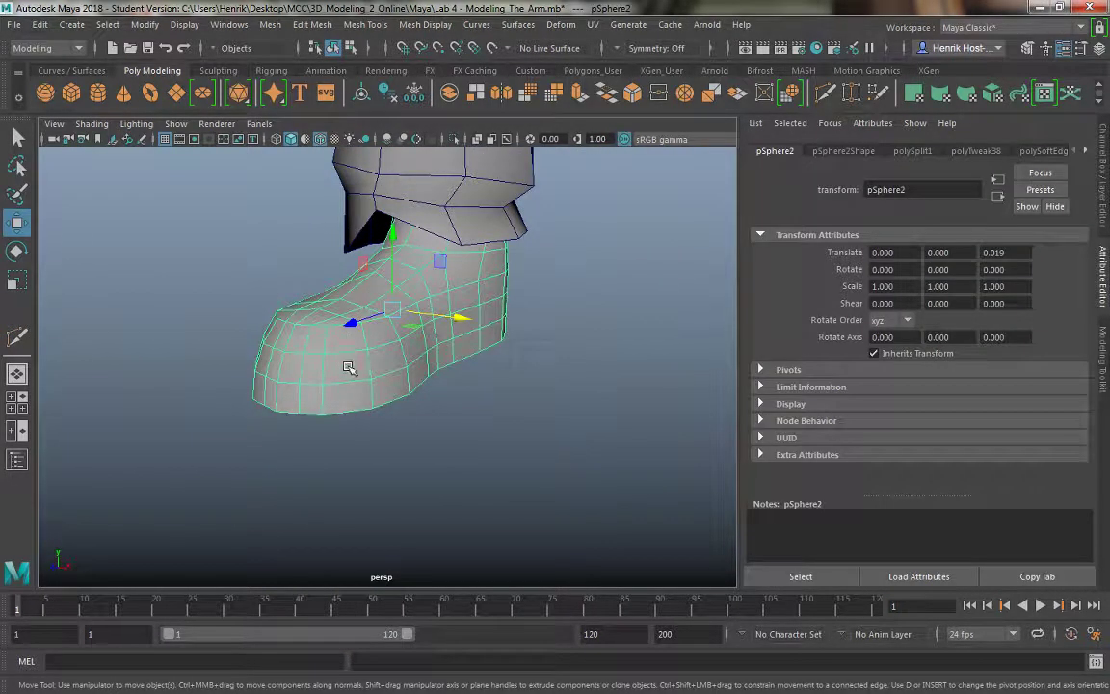
right_drag(349, 374, 346, 193)
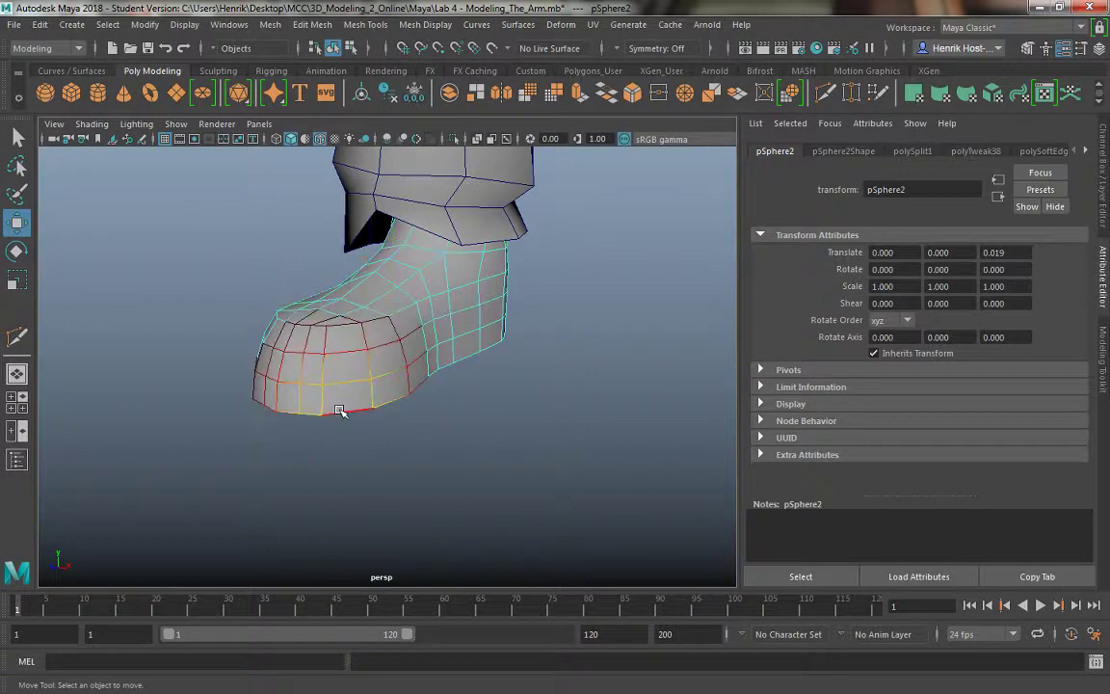
click(342, 412)
double_click(342, 412)
key(b)
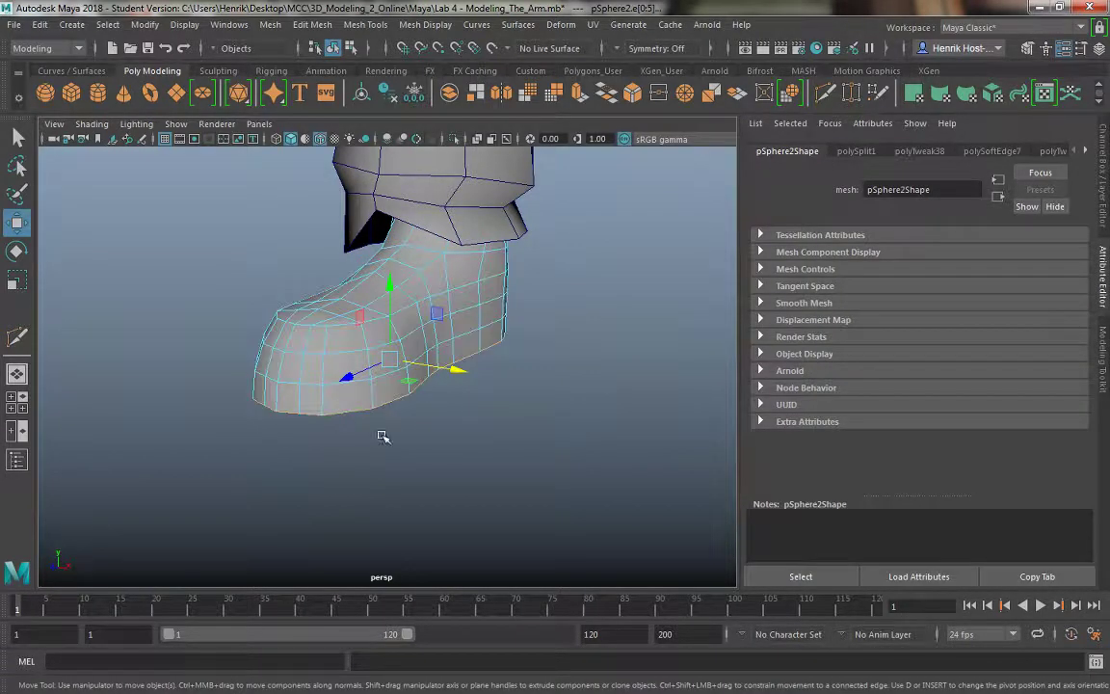
alt+drag(398, 405, 325, 199)
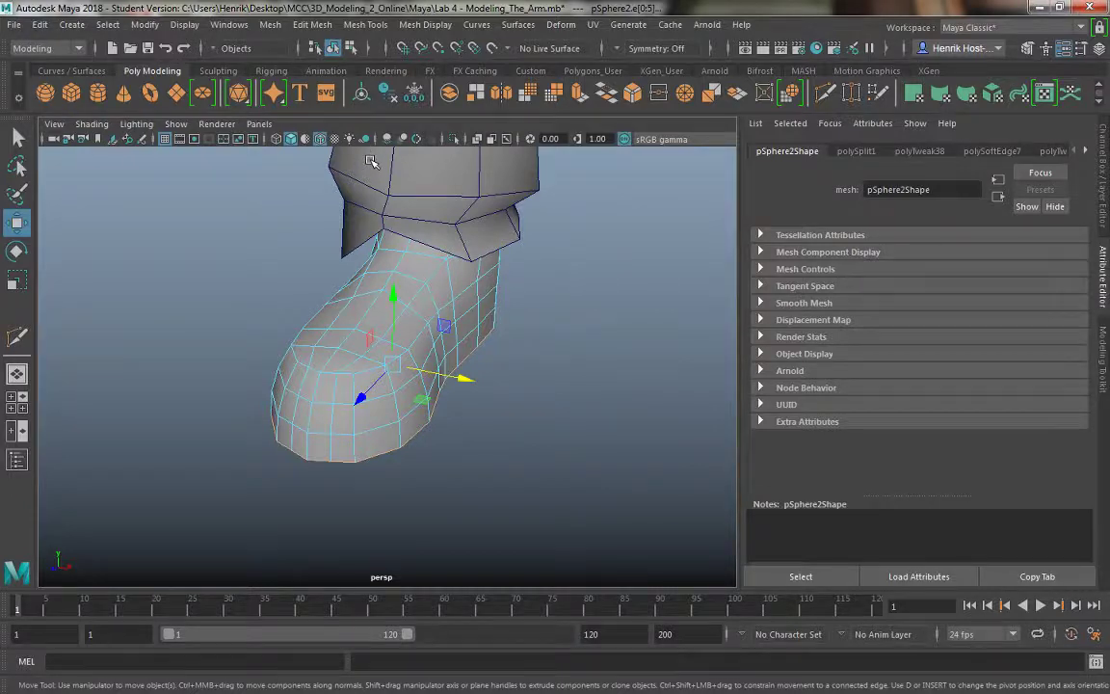
Extrude the bottom border edges and scale them outward to form a narrow sole rim around the shoe.
key(ctrl+e)
key(r)
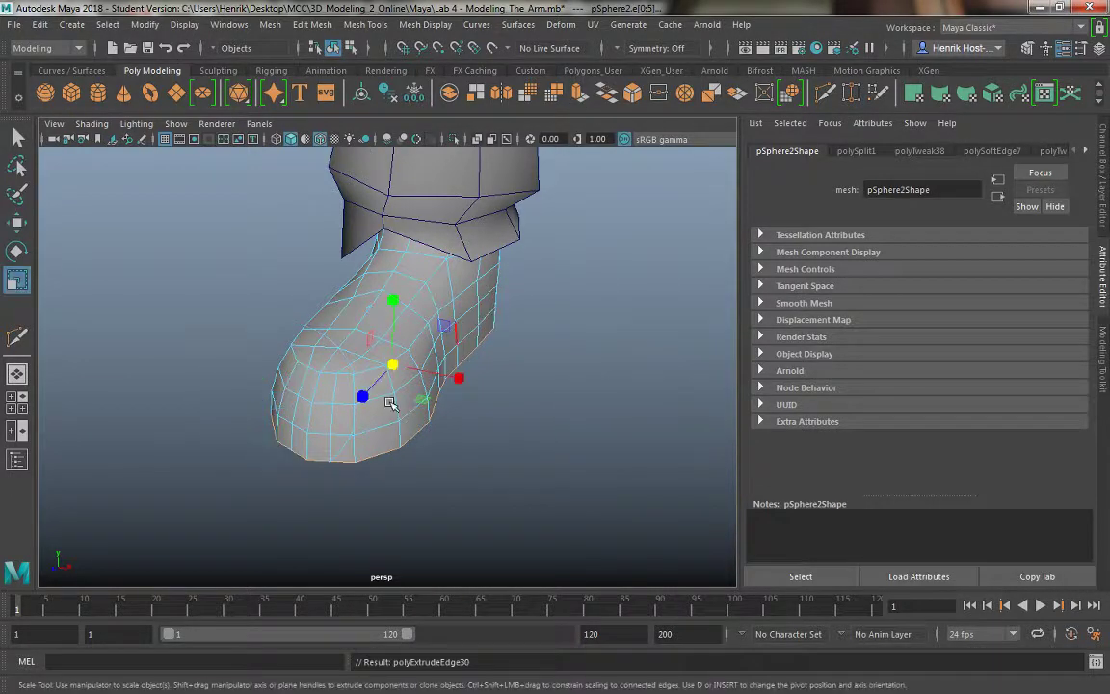
drag(392, 364, 411, 379)
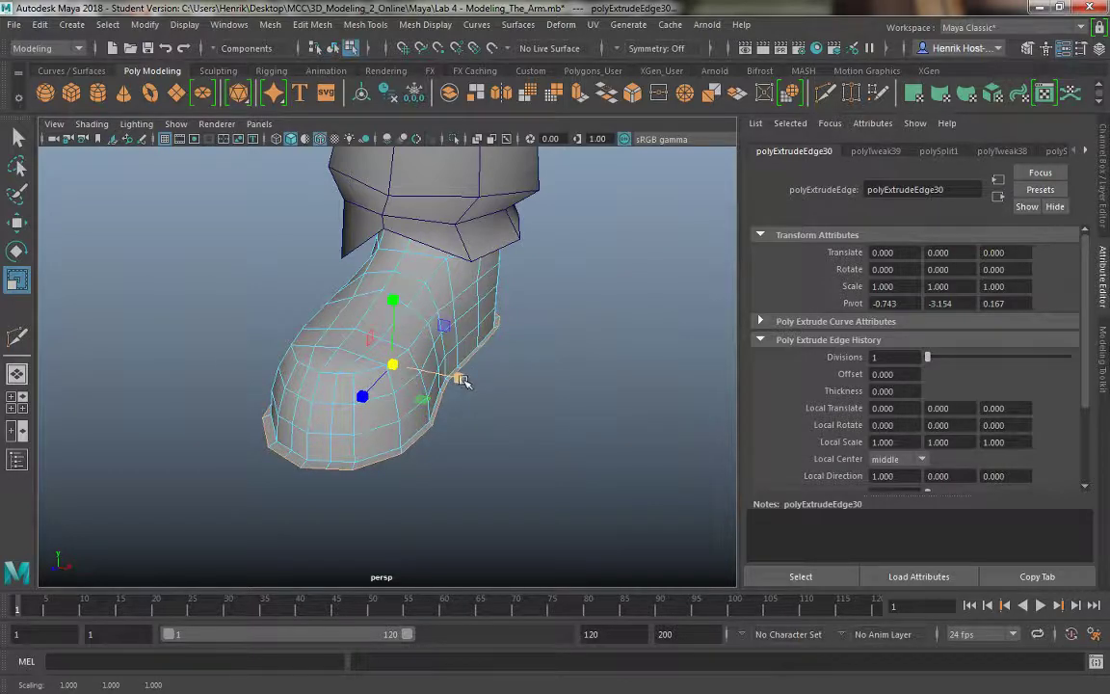
click(460, 379)
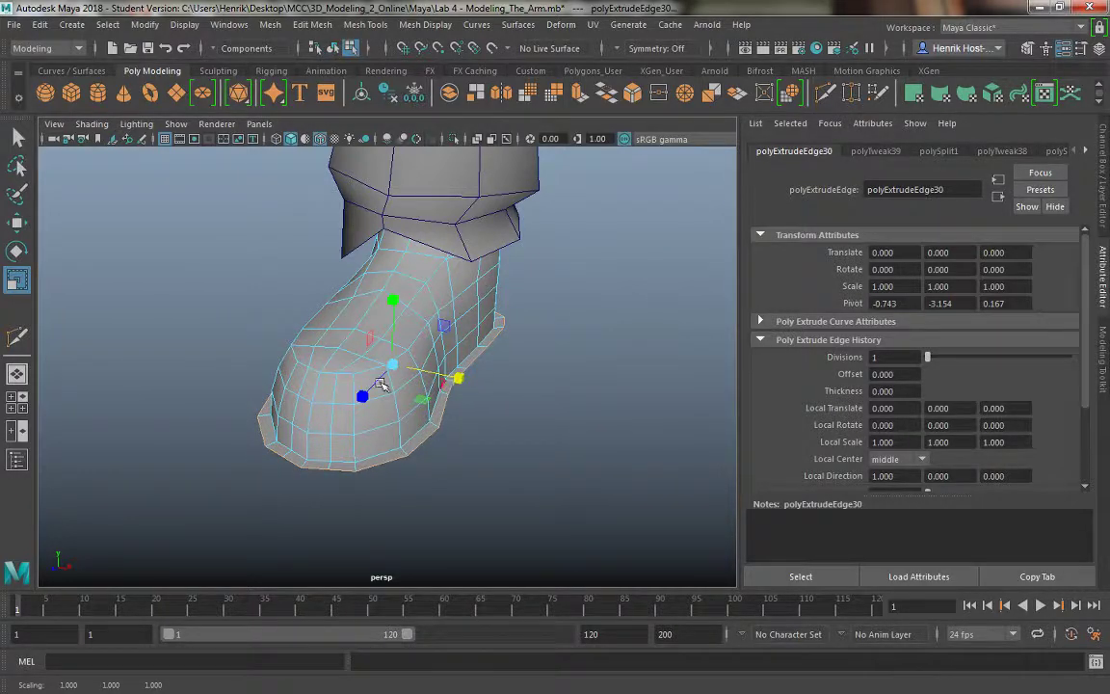
alt+drag(382, 384, 402, 358)
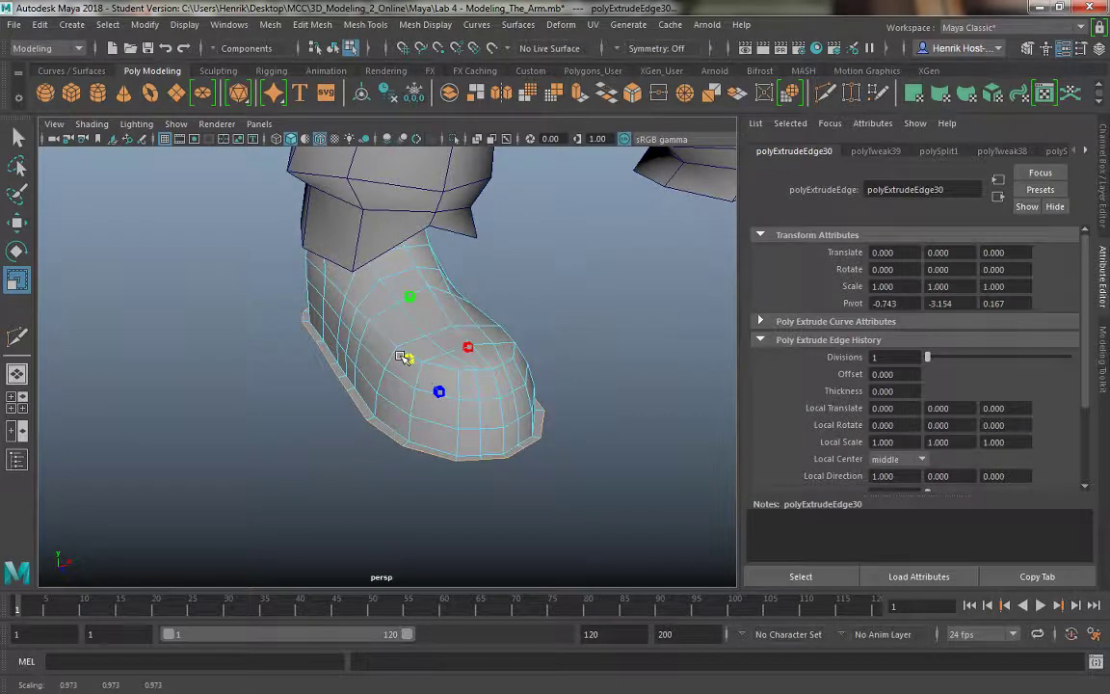
alt+drag(330, 378, 473, 438)
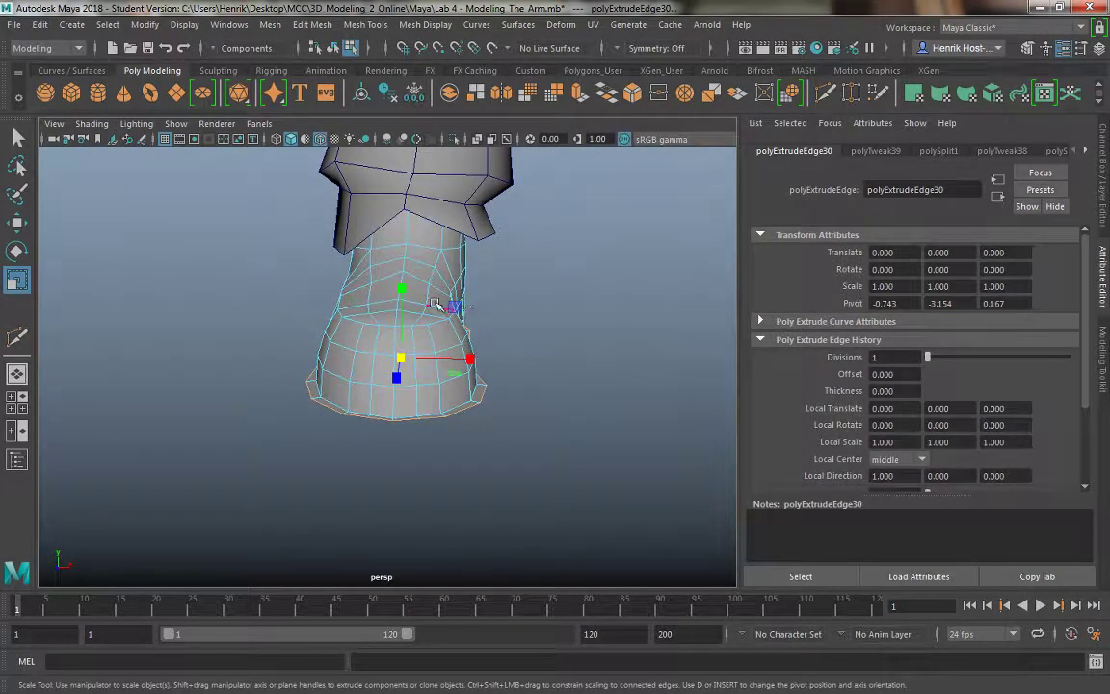
Extrude the rim edges again, moving them down for the sole's thickness, and fill the open underside.
key(w)
drag(403, 280, 385, 301)
key(ctrl+e)
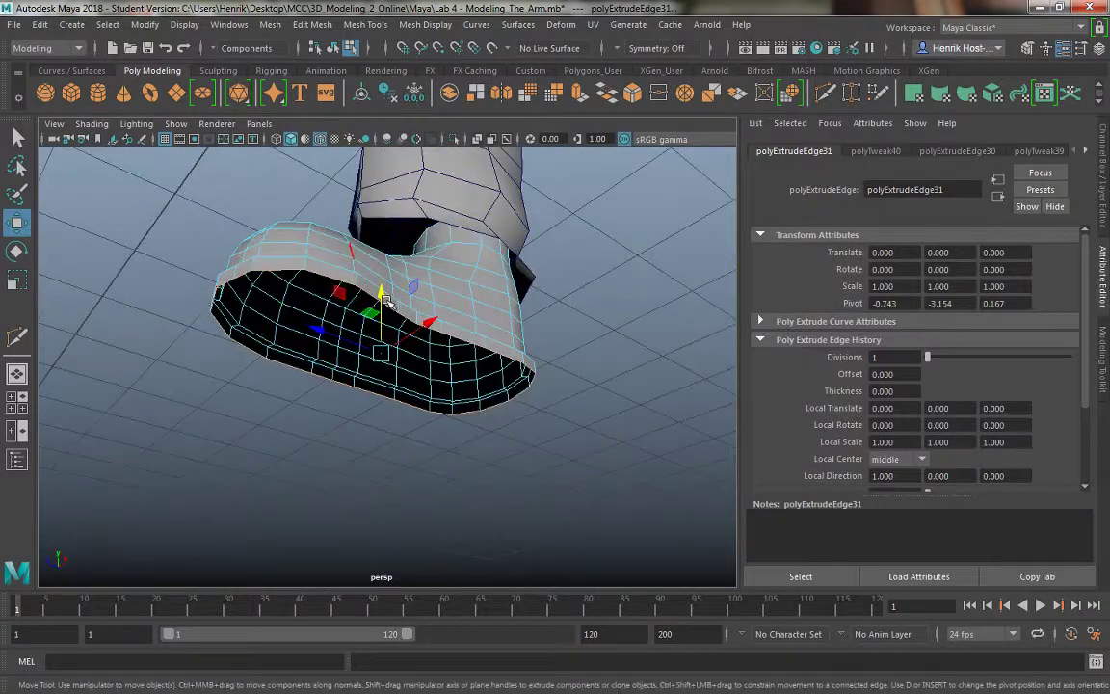
shift+right_click(289, 270)
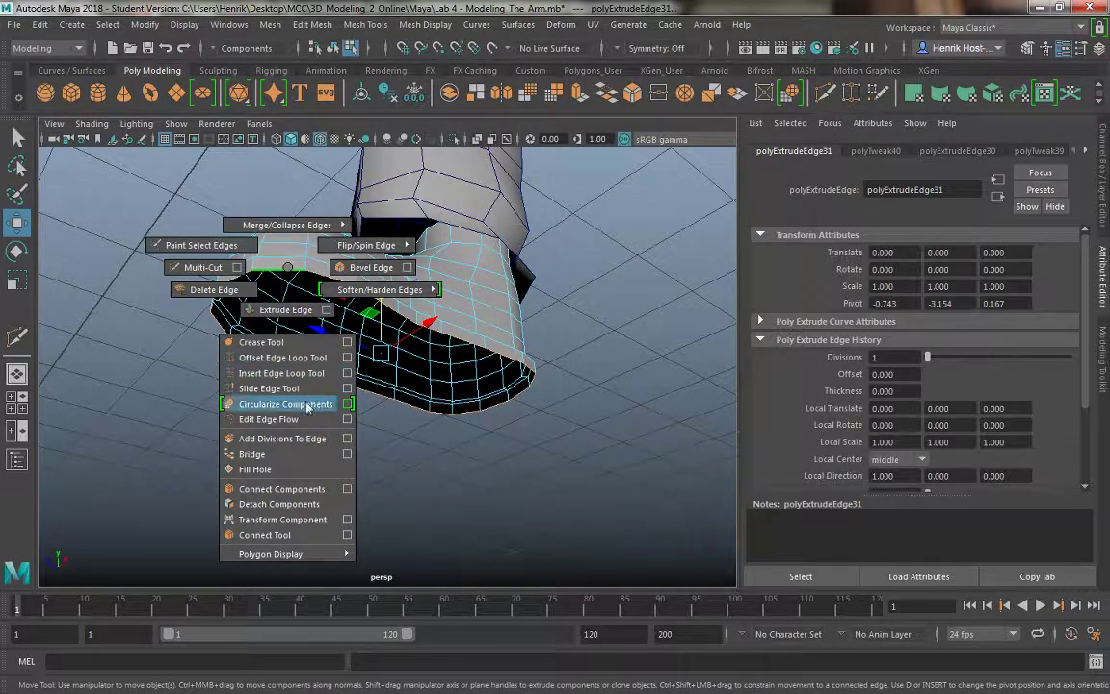
click(295, 476)
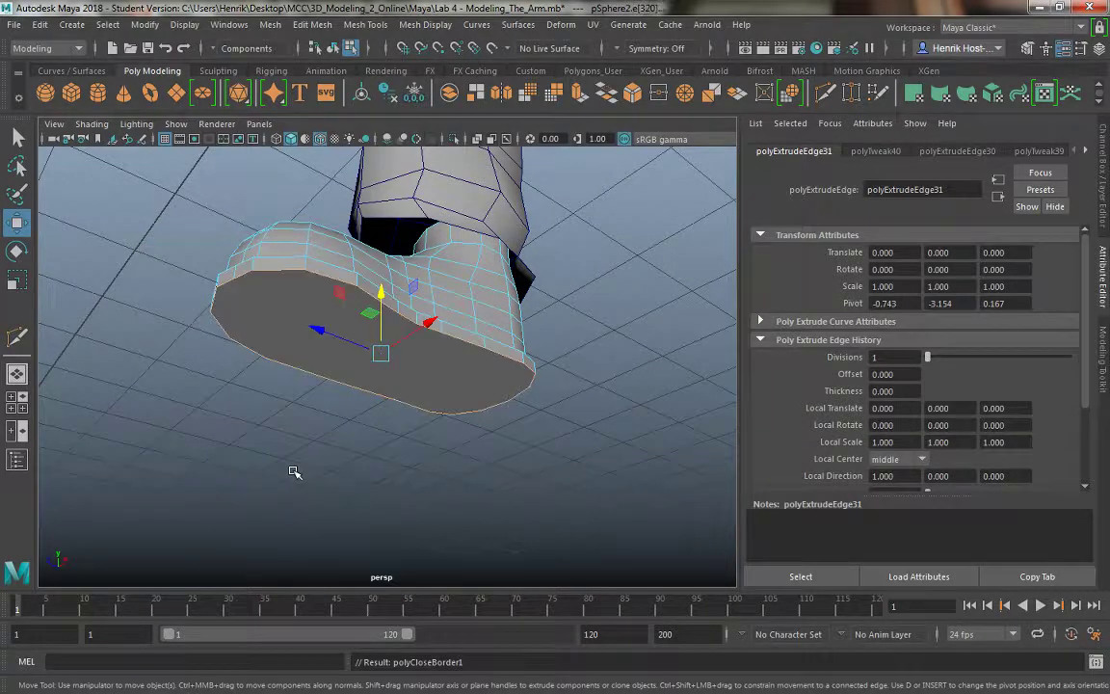
Cut an edge lengthwise down the middle of the sole's underside from toe to heel with Multi-Cut.
alt+drag(308, 473, 436, 160)
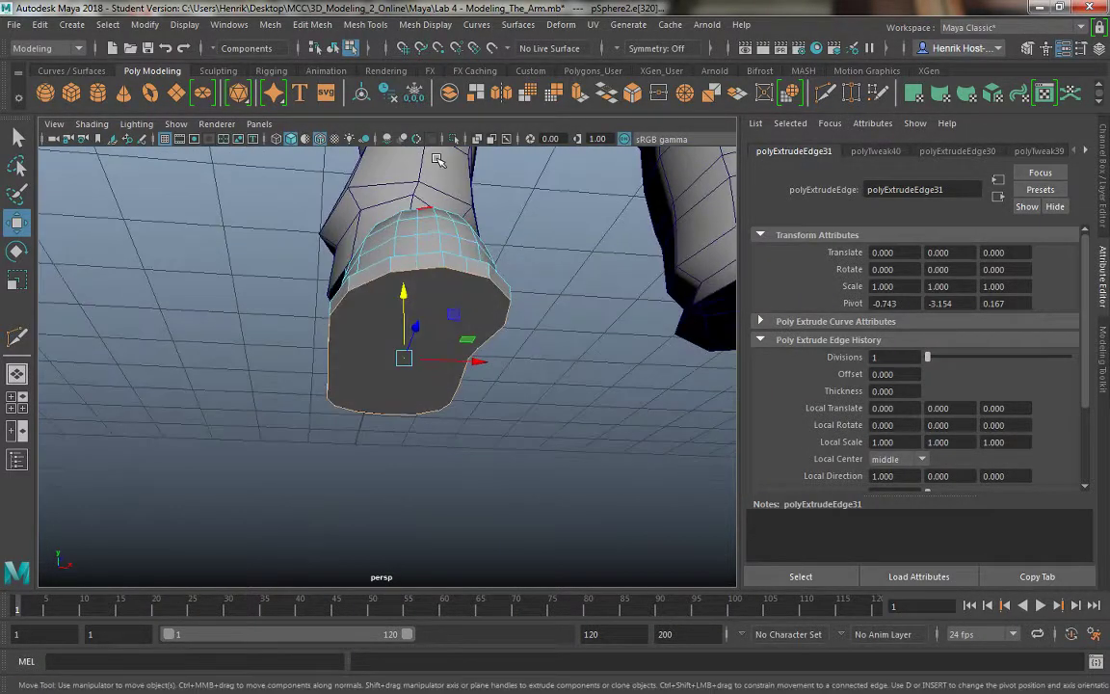
click(824, 93)
click(489, 278)
key(BackSpace)
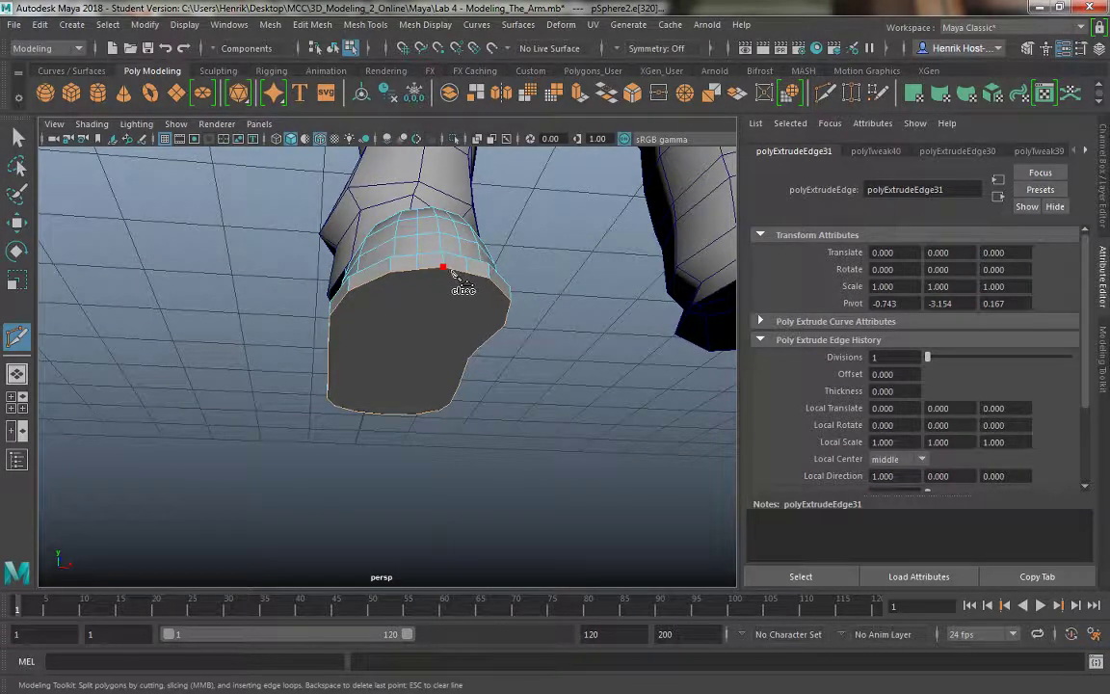
click(460, 275)
alt+drag(389, 408, 380, 241)
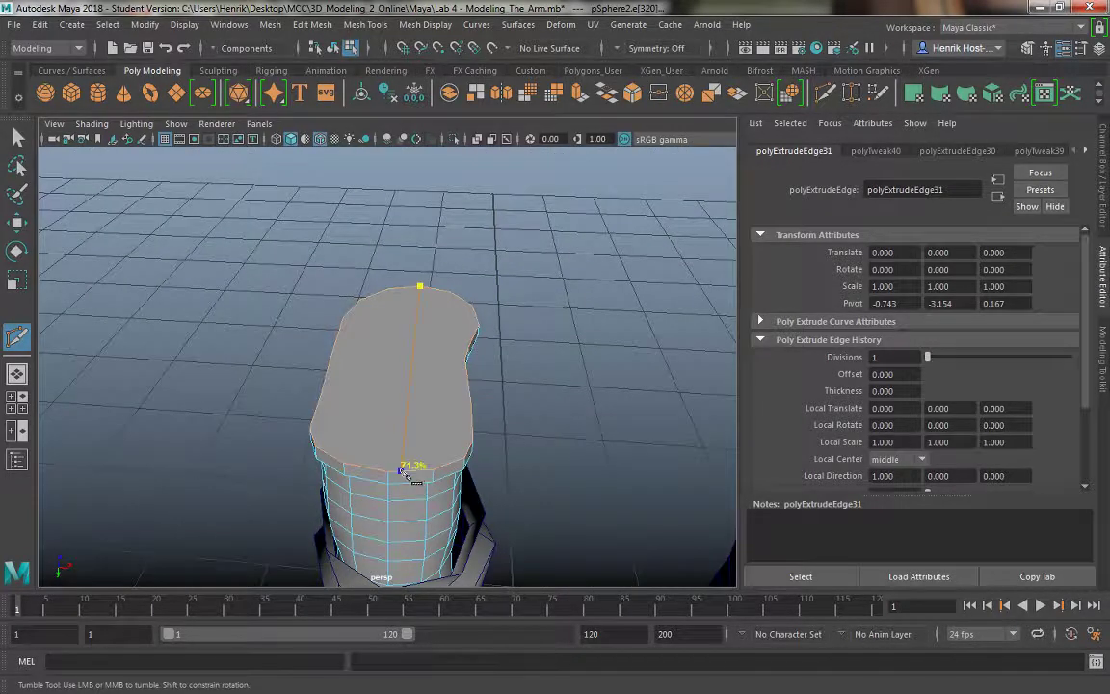
right_click(295, 474)
Cut two edges across the front of the sole, connecting opposite border vertices at the toes and ball.
alt+drag(396, 345, 190, 335)
alt+drag(568, 390, 421, 408)
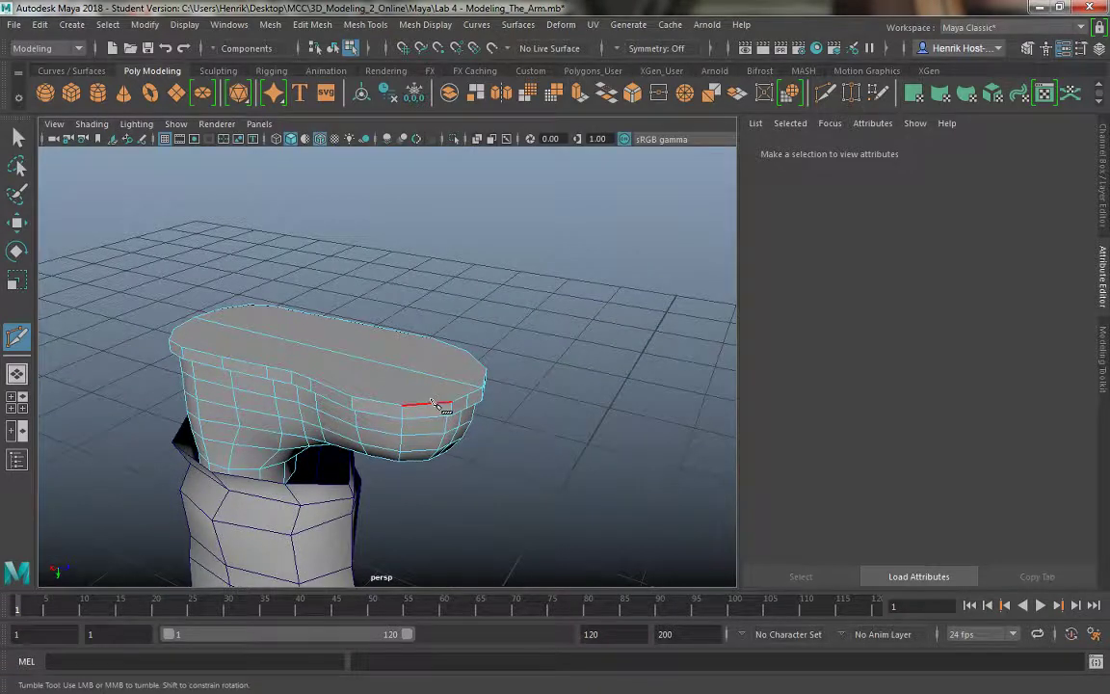
click(402, 405)
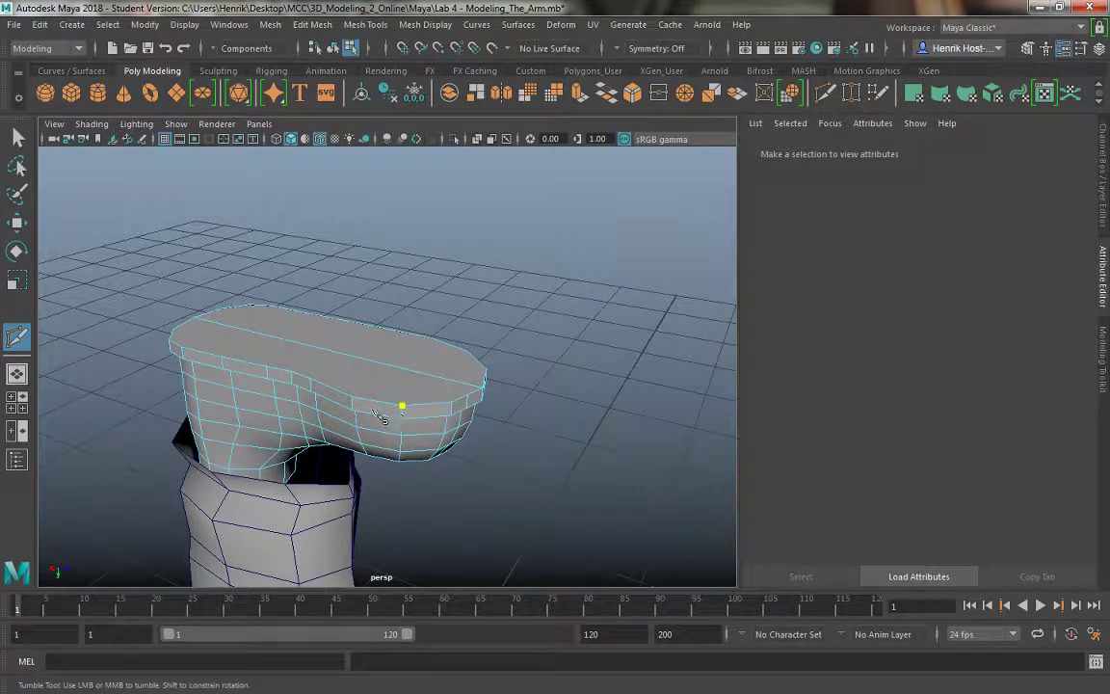
right_click(396, 325)
drag(388, 397, 313, 388)
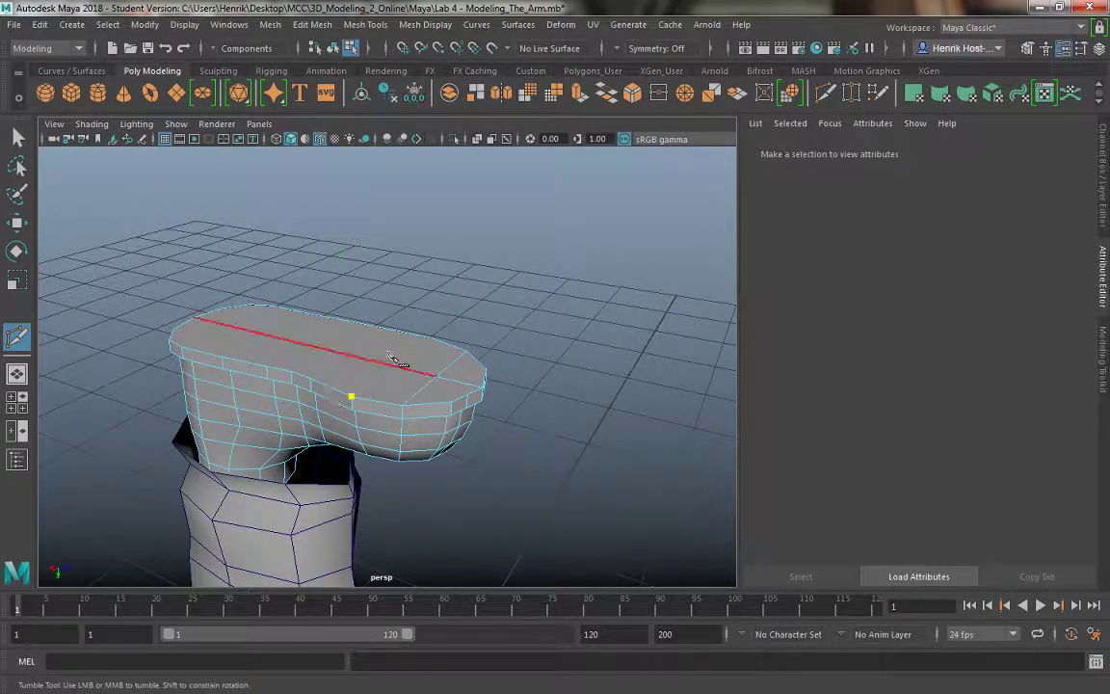
right_click(323, 324)
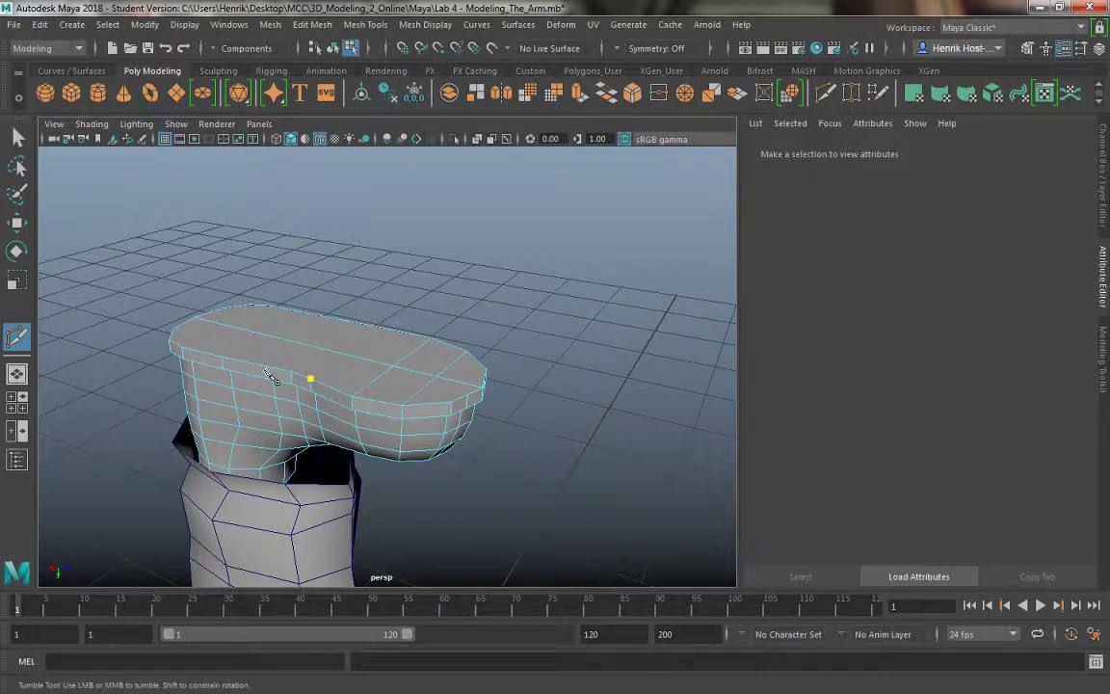
Cut edges across the sole through the arch, joining matching border vertices on both sides.
click(387, 329)
click(291, 372)
right_click(298, 318)
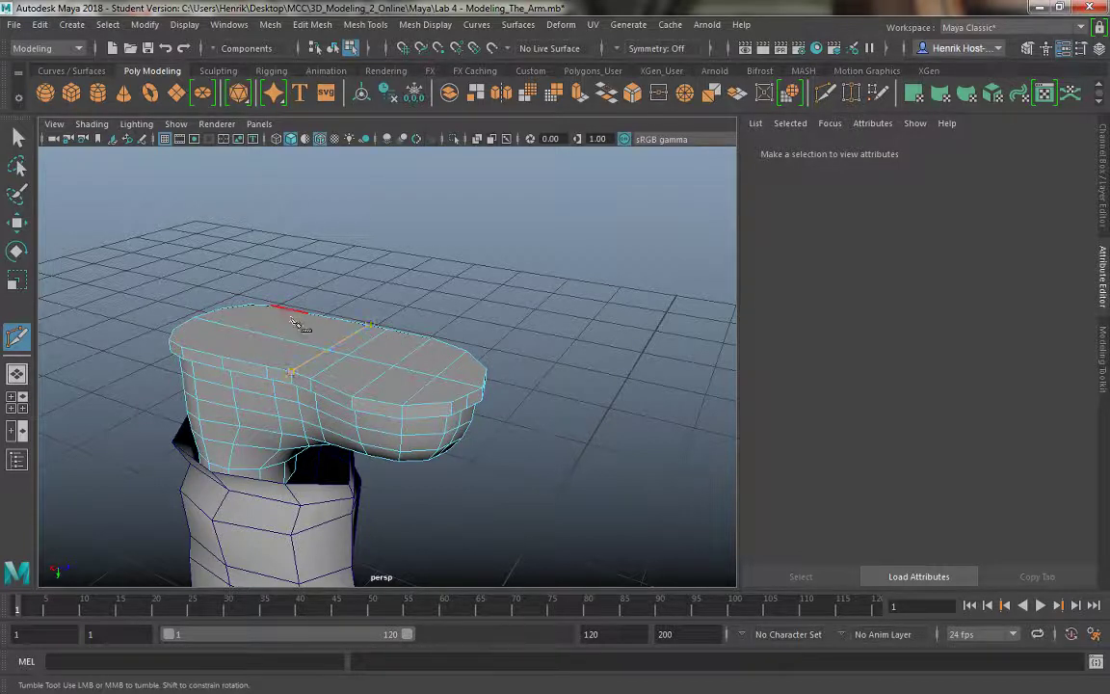
click(267, 367)
right_click(281, 324)
Cut an edge across the sole at the front of the heel between opposite border vertices.
click(225, 360)
drag(248, 363, 219, 357)
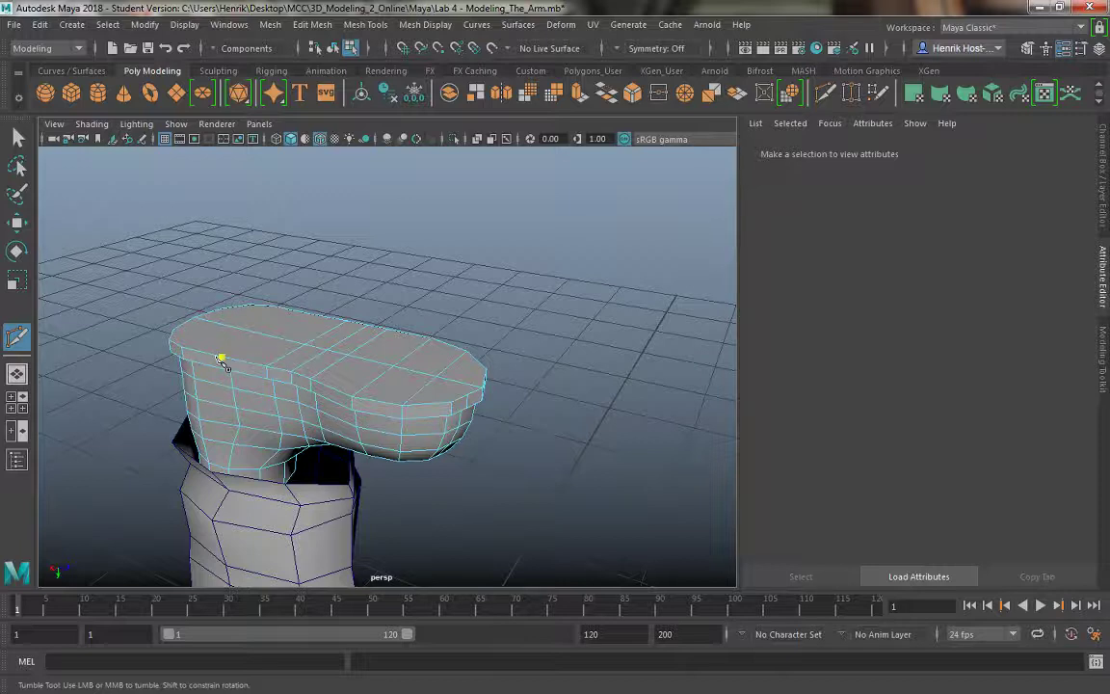
click(306, 313)
alt+drag(306, 313, 384, 317)
scroll(354, 386, up, 3)
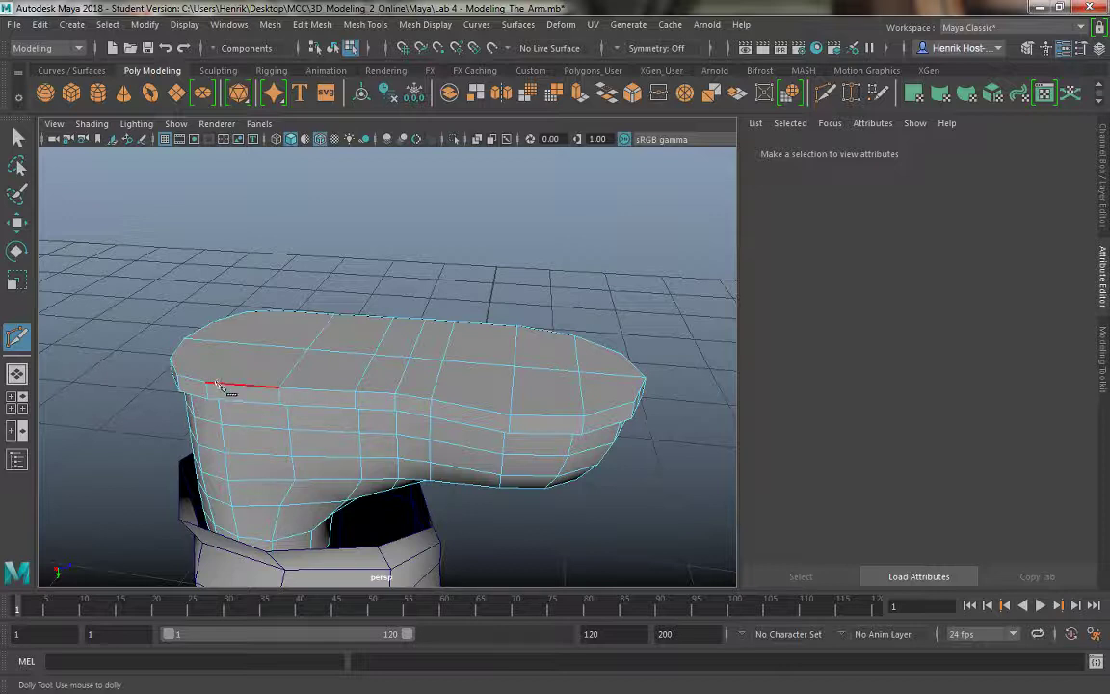
Cut the remaining edges across the rear of the heel between opposite border vertices and leave Multi-Cut.
alt+middle_drag(216, 377, 249, 382)
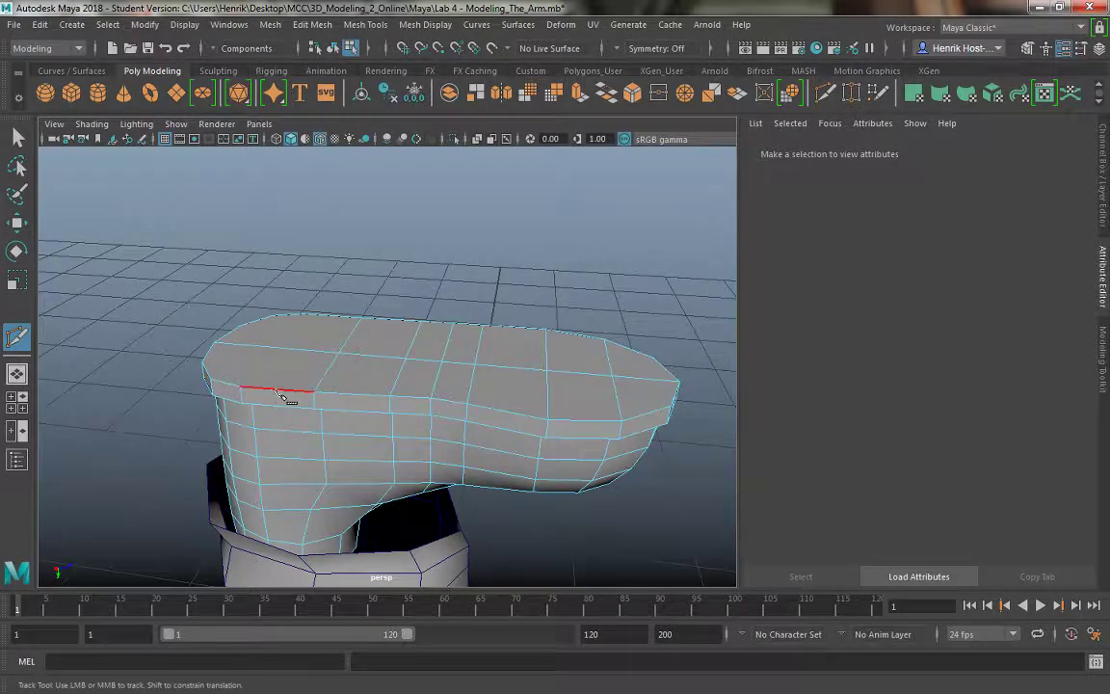
drag(282, 391, 77, 381)
click(303, 314)
alt+drag(257, 397, 274, 424)
click(257, 425)
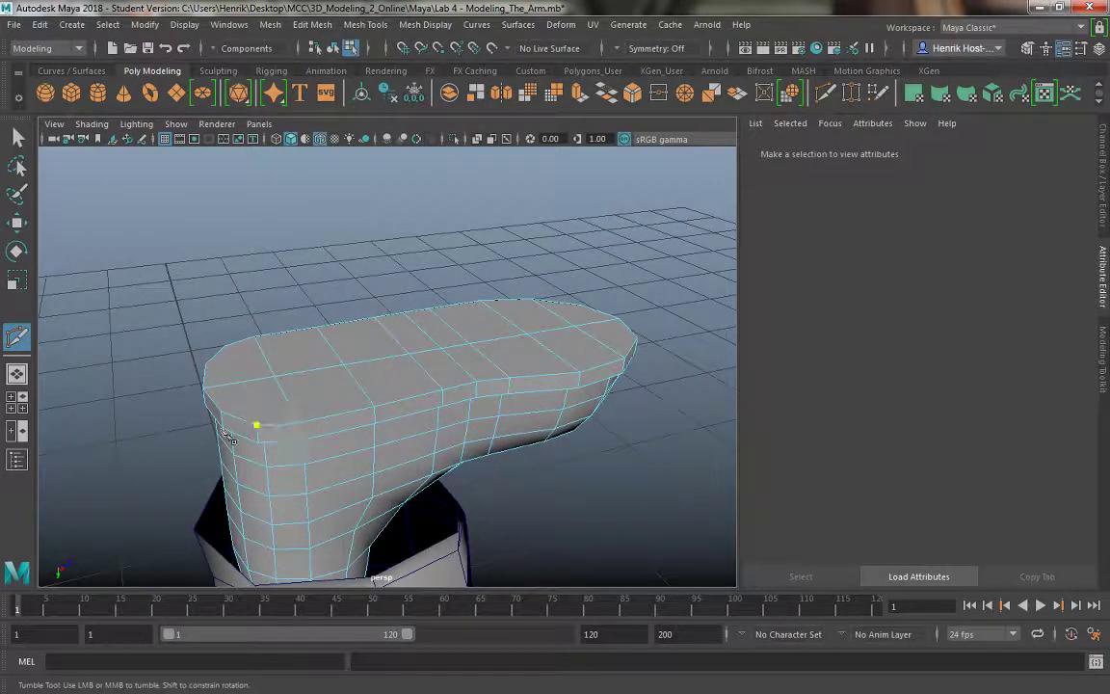
click(227, 347)
alt+drag(302, 332, 241, 267)
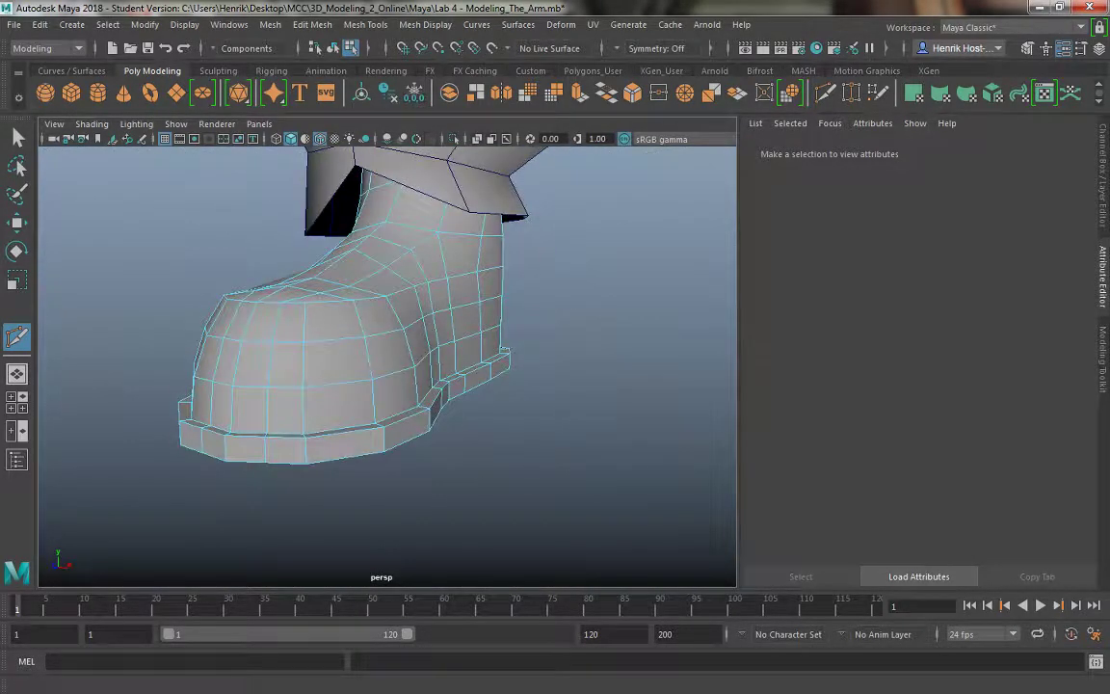
key(q)
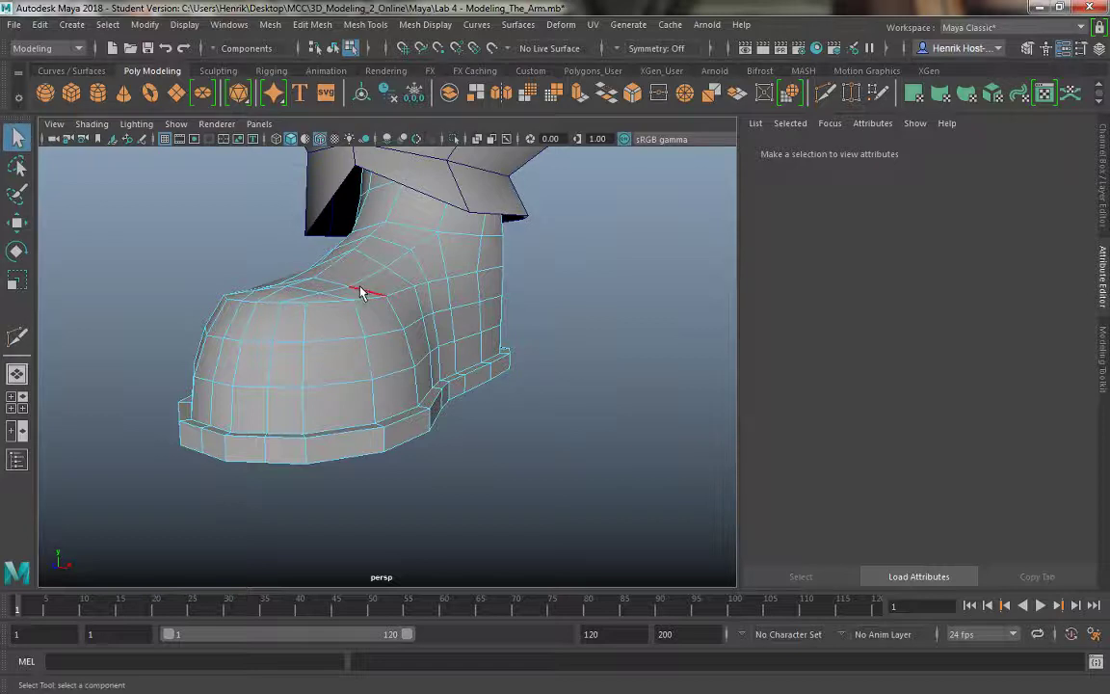
Bevel the edge loops around the sole with a fraction of 0.2 and 2 segments, and return to object mode.
click(344, 431)
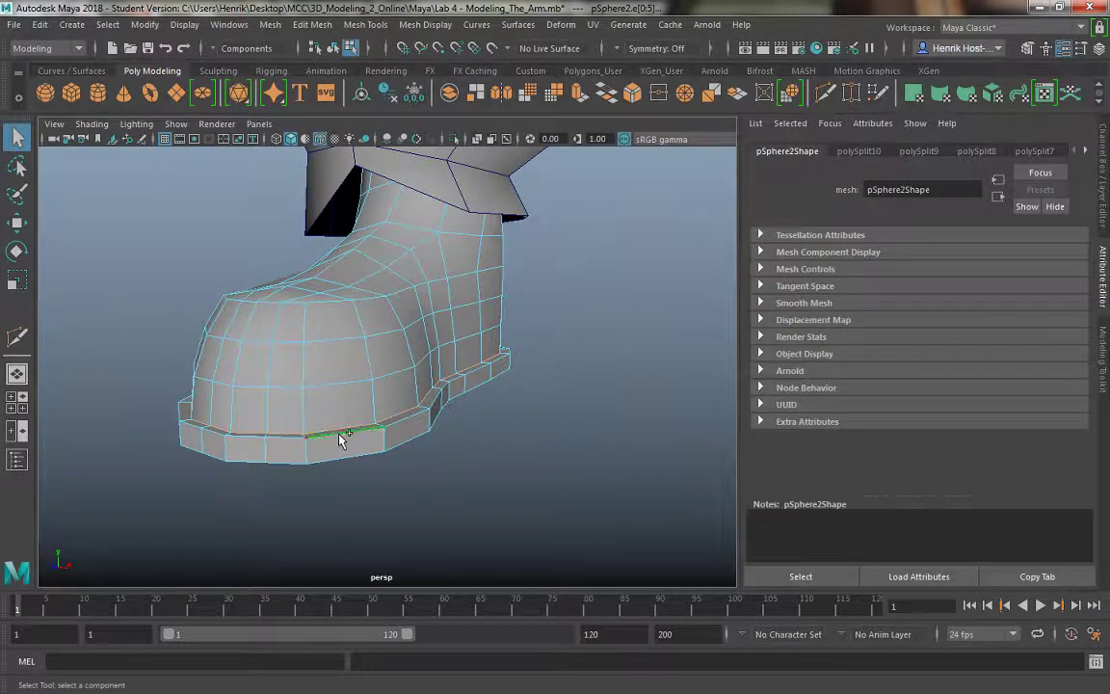
alt+drag(307, 452, 337, 427)
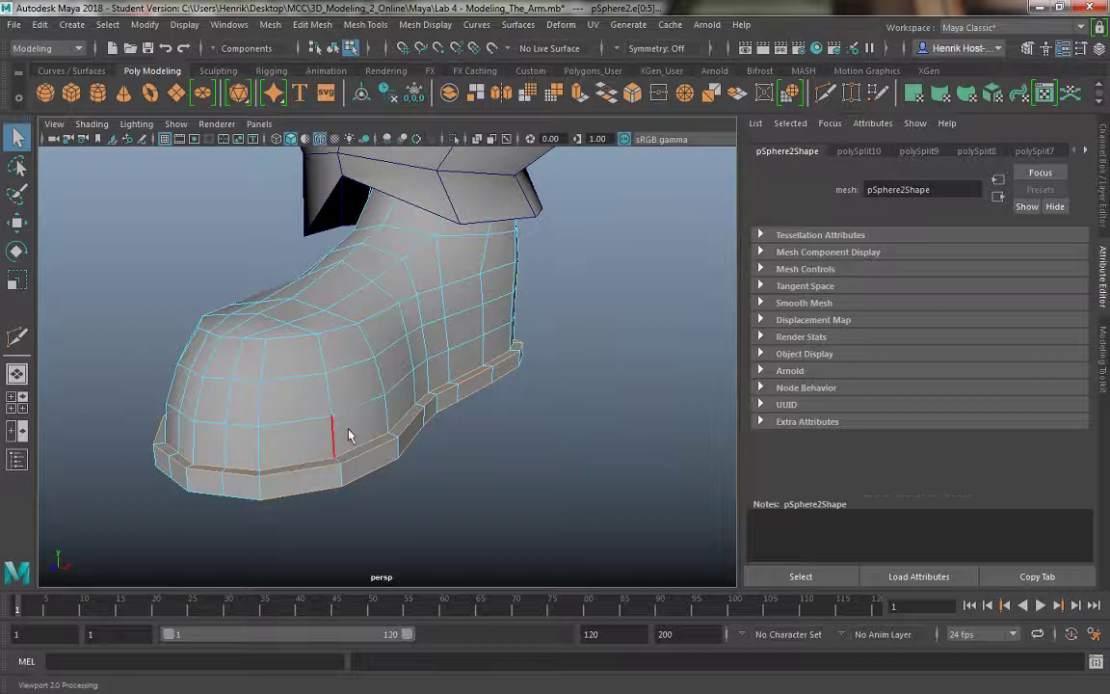
shift+right_click(379, 391)
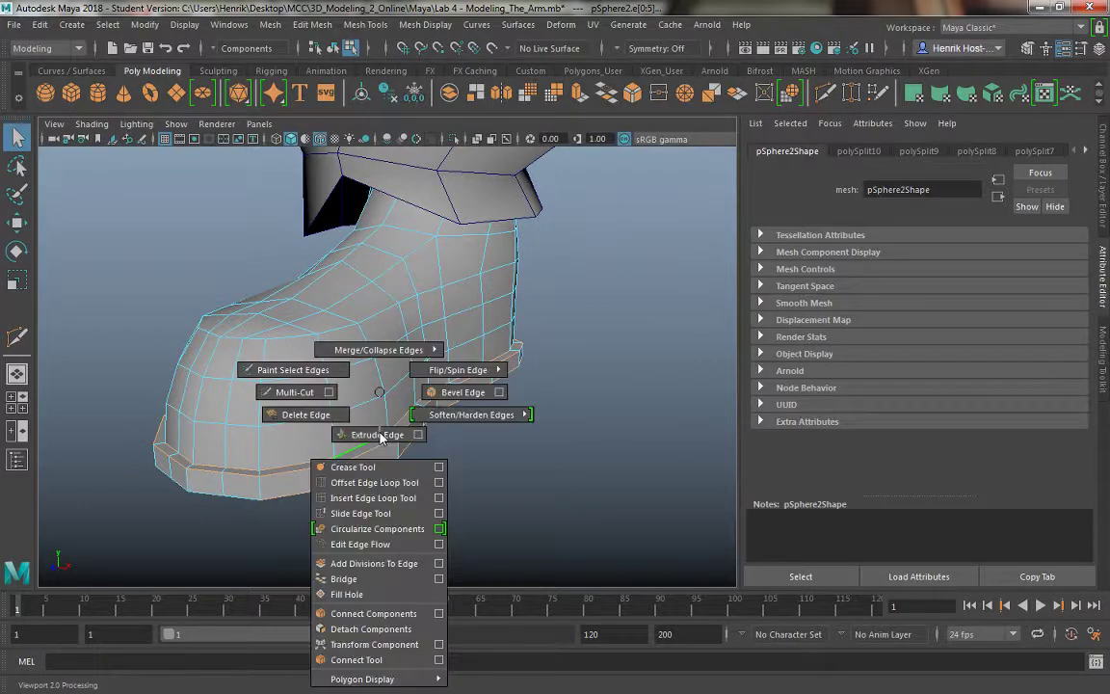
click(448, 395)
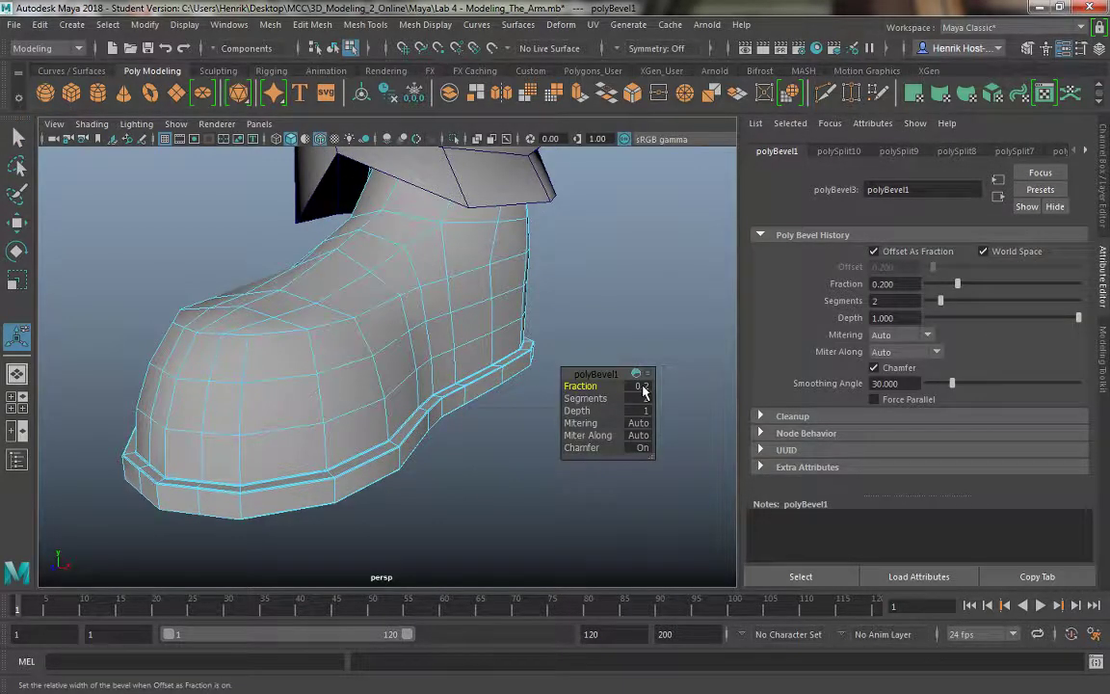
alt+drag(388, 361, 529, 470)
scroll(529, 470, up, 5)
alt+right_drag(375, 397, 396, 440)
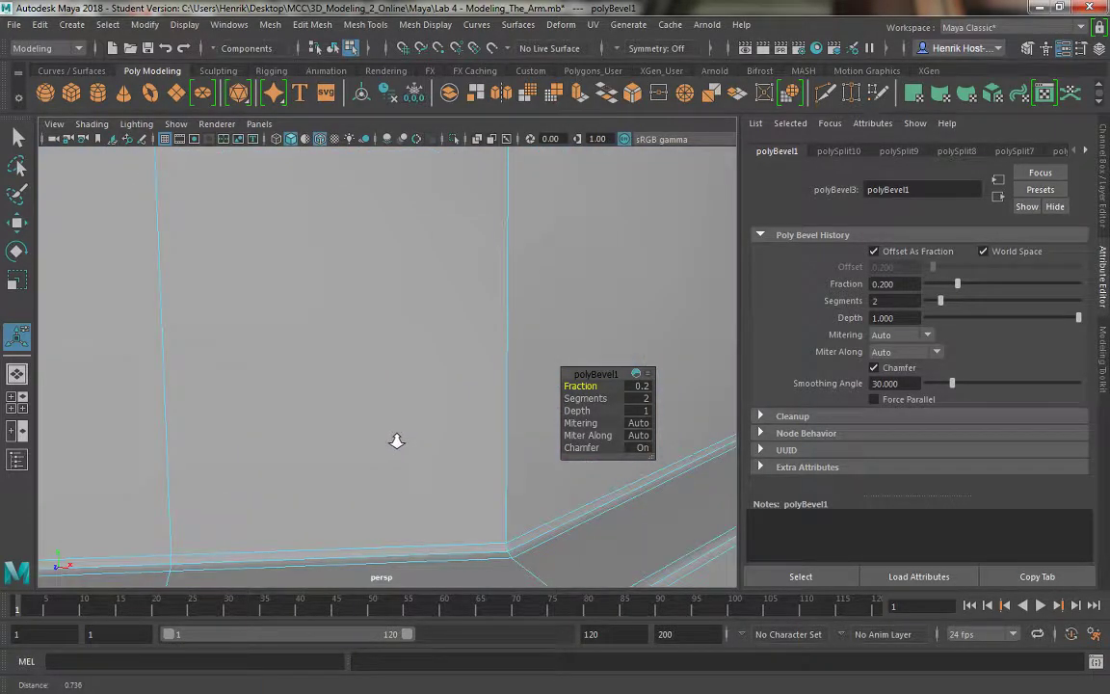
alt+drag(397, 440, 394, 447)
alt+middle_drag(394, 447, 398, 427)
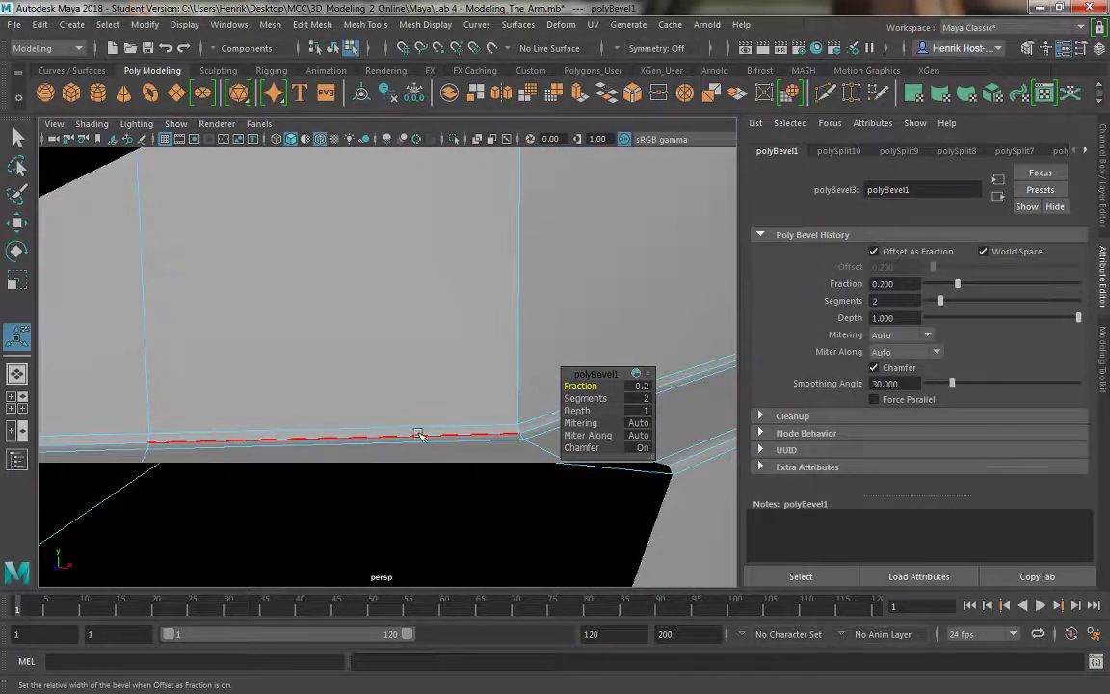
scroll(385, 382, down, 6)
right_drag(386, 234, 462, 212)
key(q)
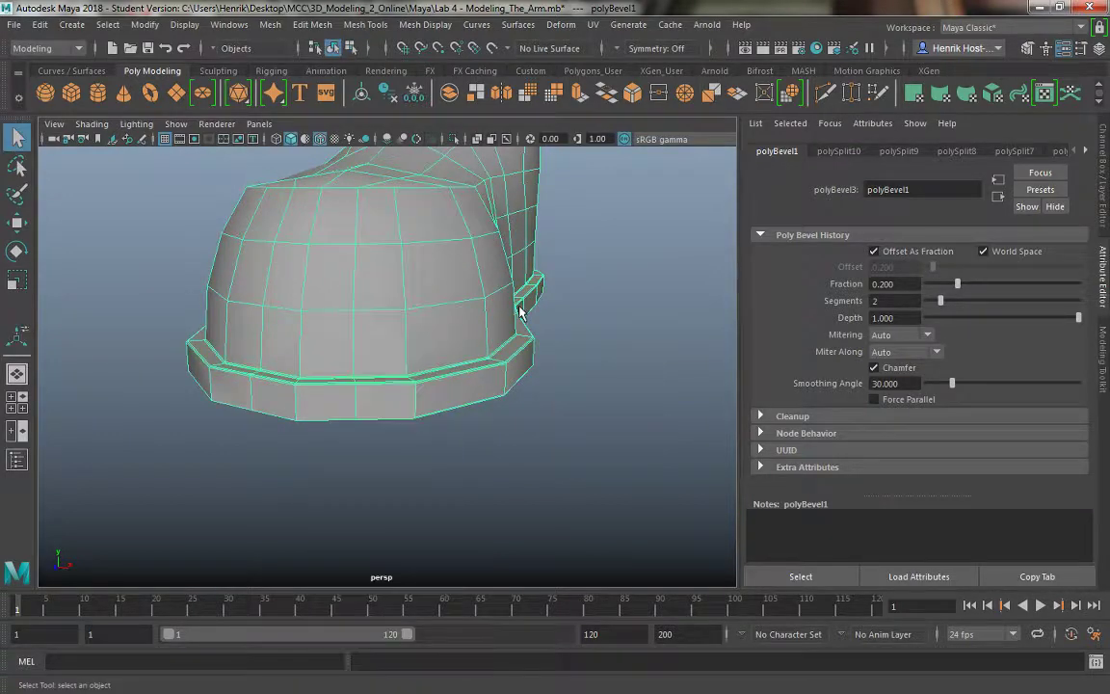
Preview the bevelled shoe smoothed and examine the front and underside of the sole.
click(597, 339)
alt+drag(600, 339, 457, 307)
click(457, 308)
alt+drag(511, 374, 503, 339)
key(3)
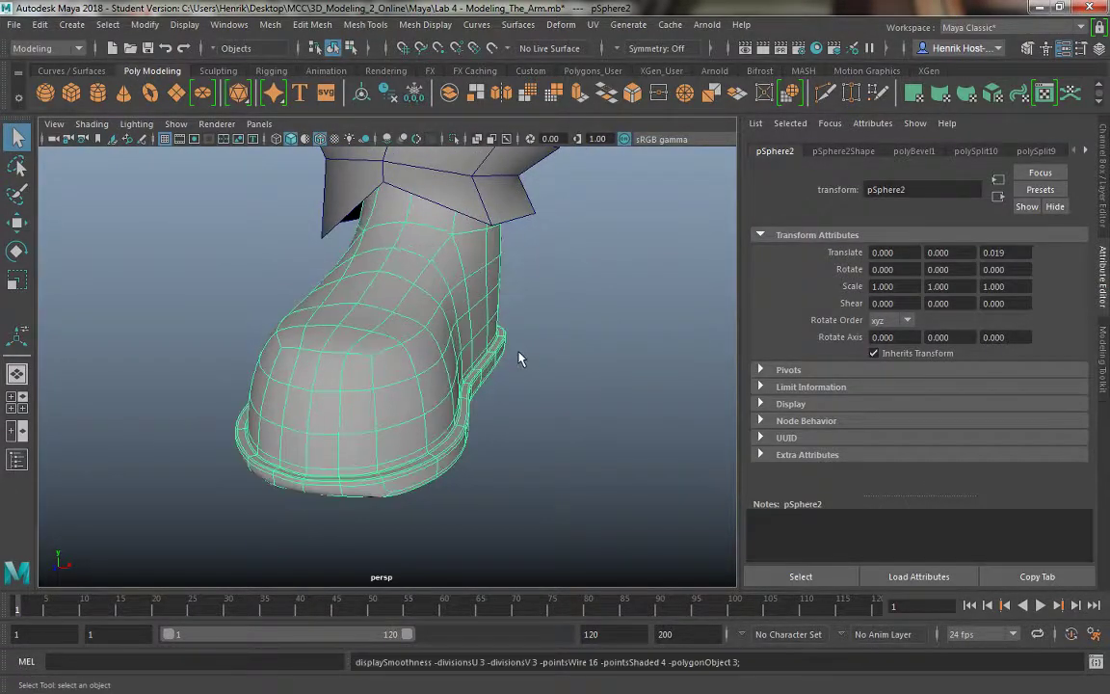
alt+drag(496, 392, 369, 310)
key(ctrl+z)
alt+drag(439, 299, 436, 315)
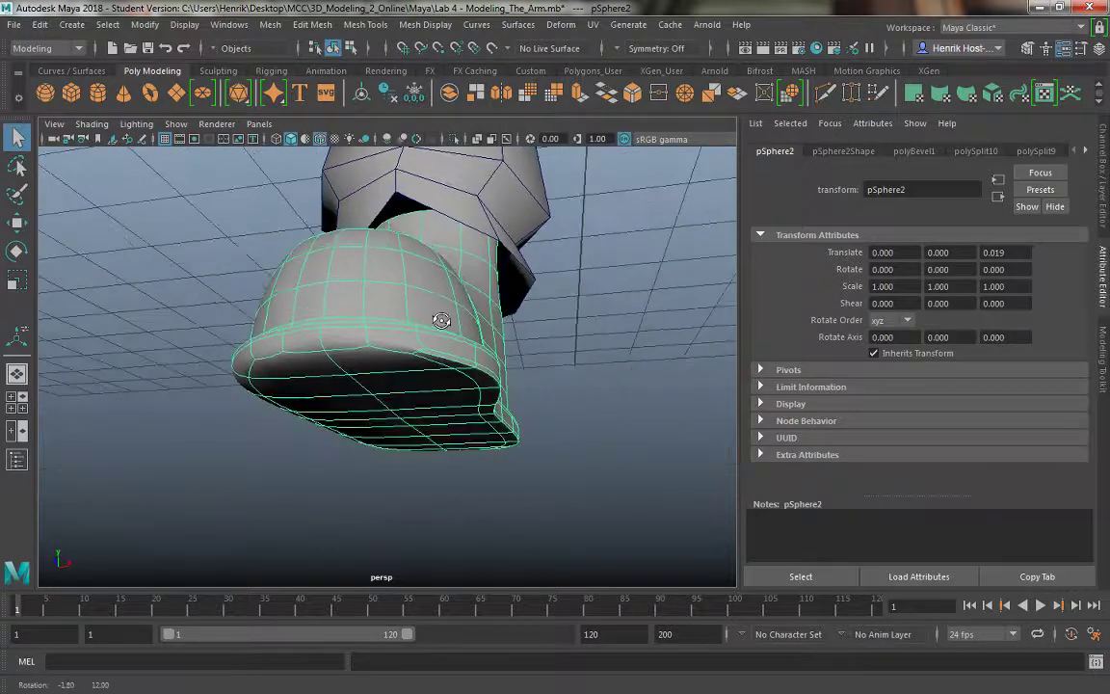
Undo the smooth preview, the switch to object mode and the bevel on the sole.
key(ctrl+z)
key(ctrl+z)
key(ctrl+z)
key(ctrl+z)
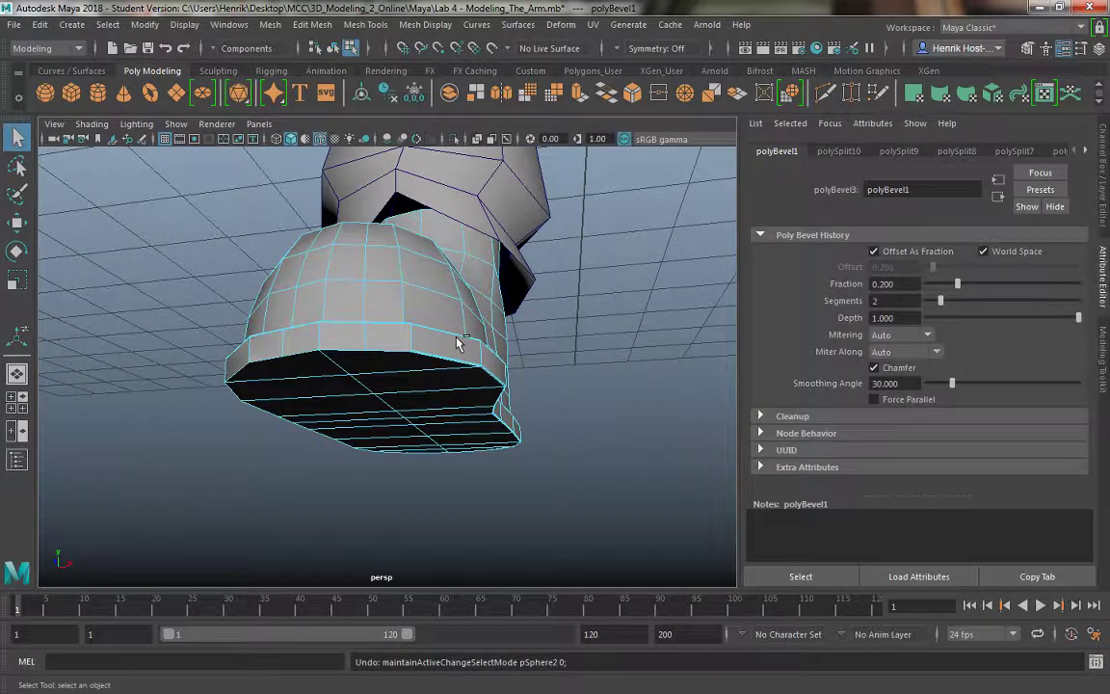
key(ctrl+z)
Cut one more edge across the front of the sole's underside between opposite border vertices at the toe tip.
alt+drag(408, 322, 390, 271)
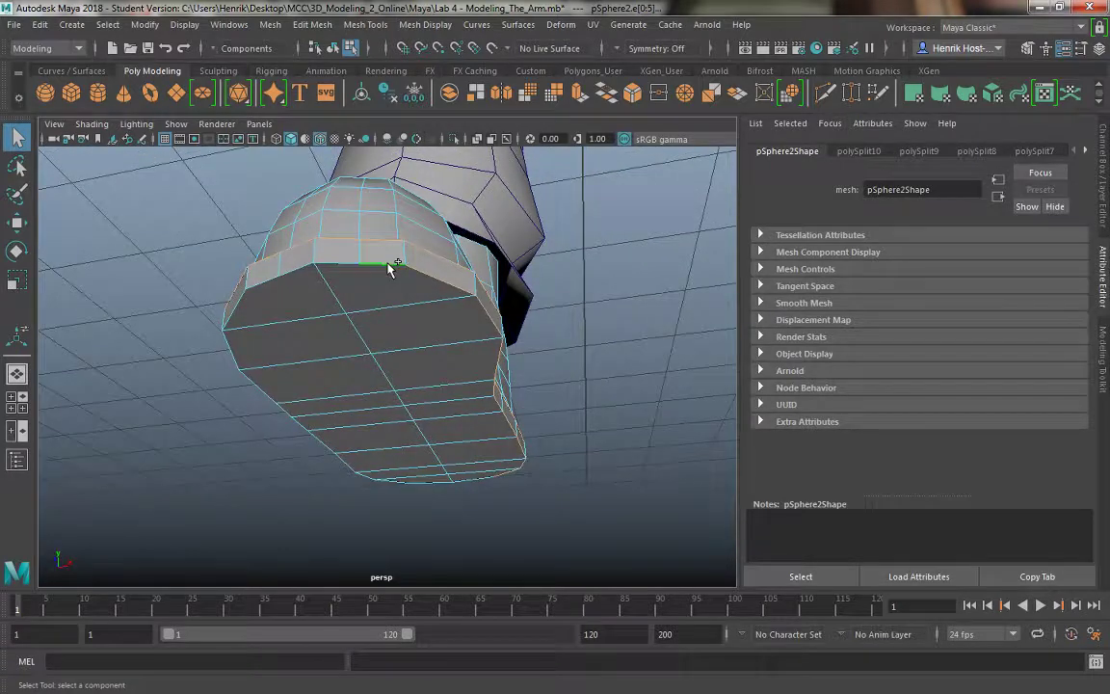
alt+right_drag(326, 248, 351, 322)
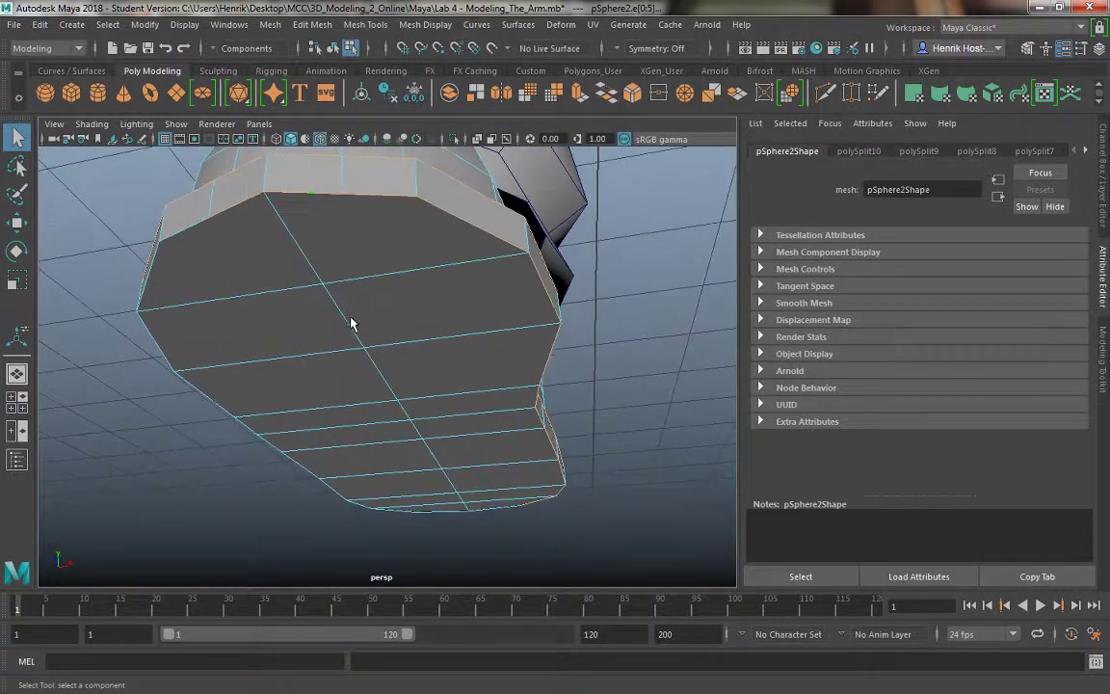
alt+drag(352, 322, 329, 359)
alt+right_drag(330, 358, 349, 363)
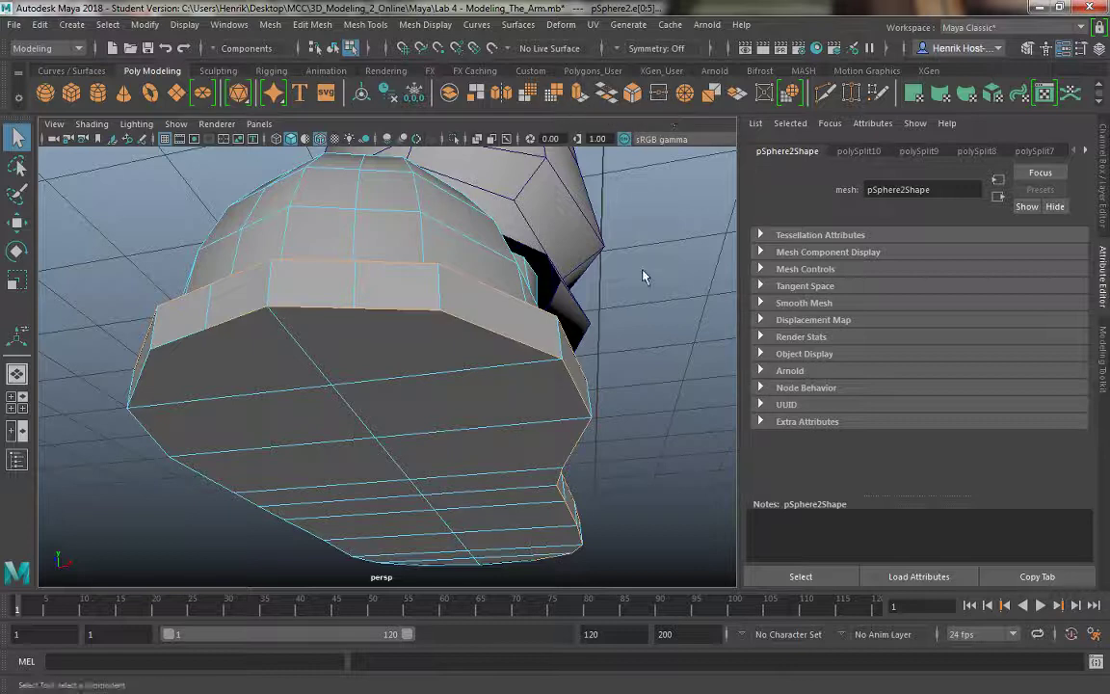
click(825, 93)
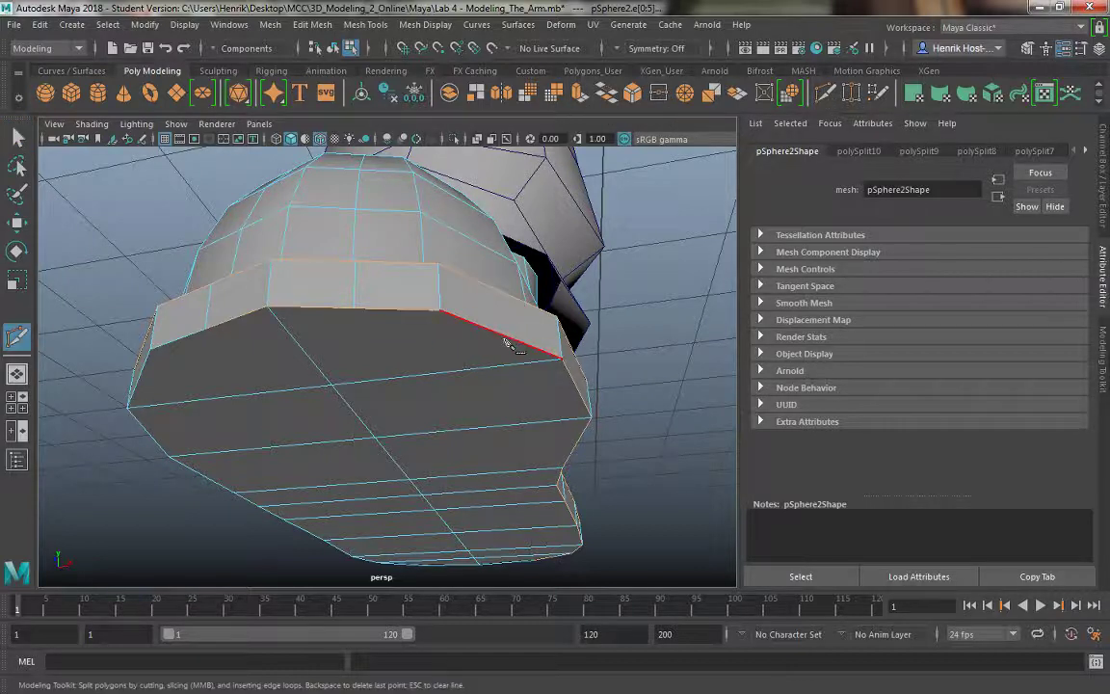
click(446, 314)
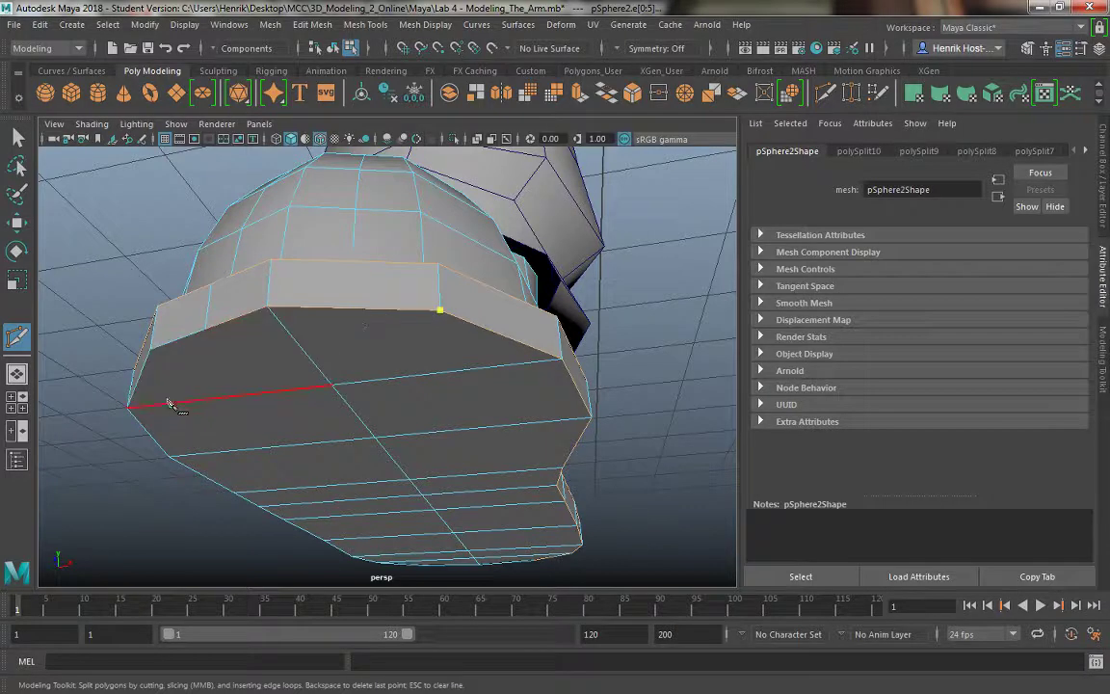
click(150, 349)
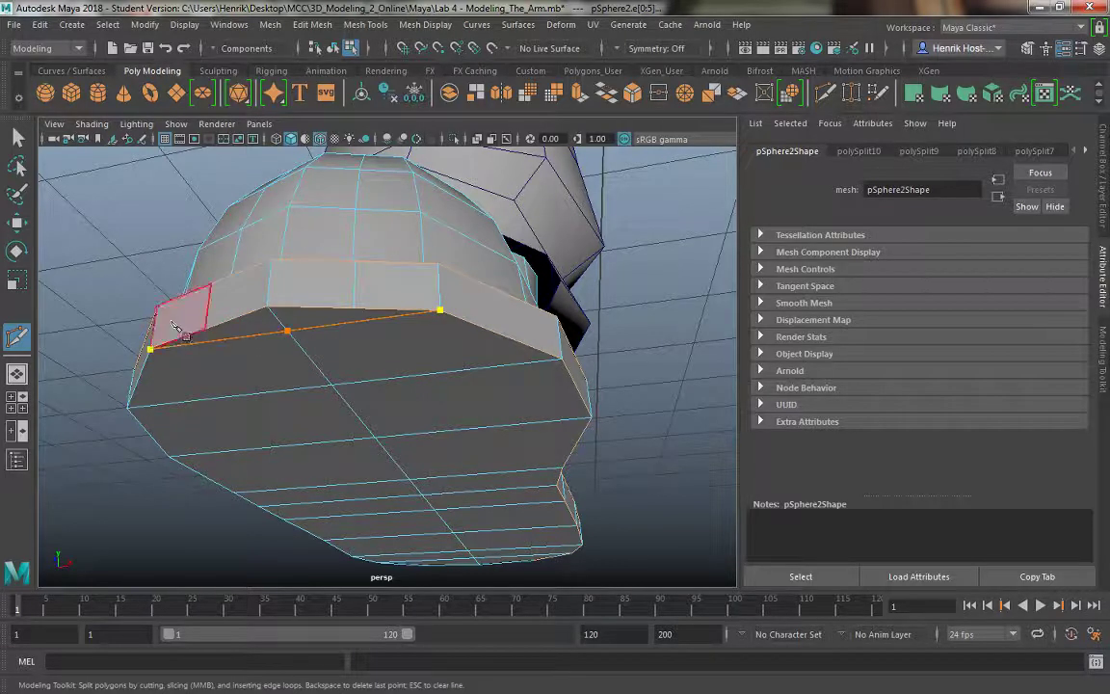
key(Return)
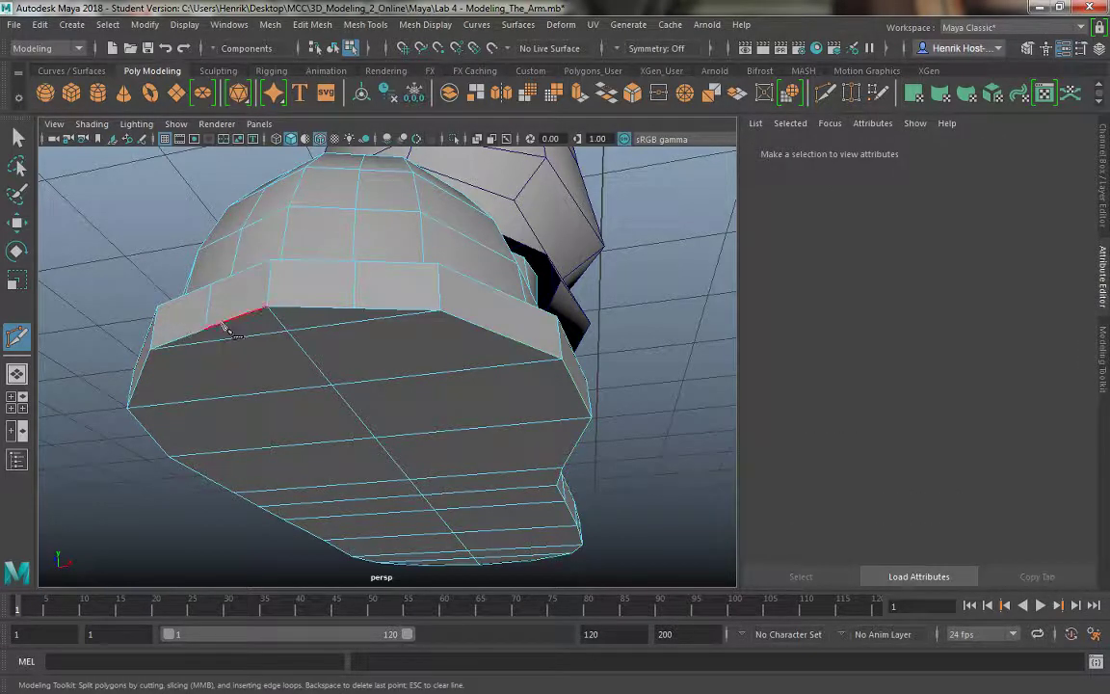
click(18, 138)
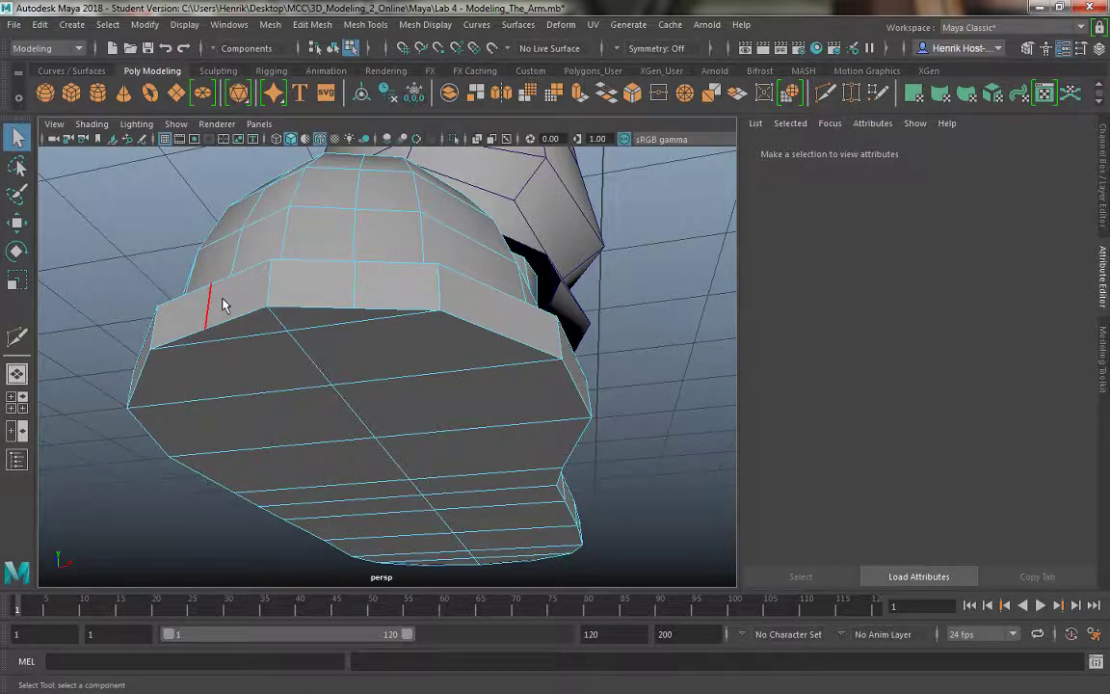
Pull the intermediate vertical edges at the front of the sole slightly forward, and select the matching vertical edges on the toe cap.
right_drag(221, 305, 221, 238)
click(212, 303)
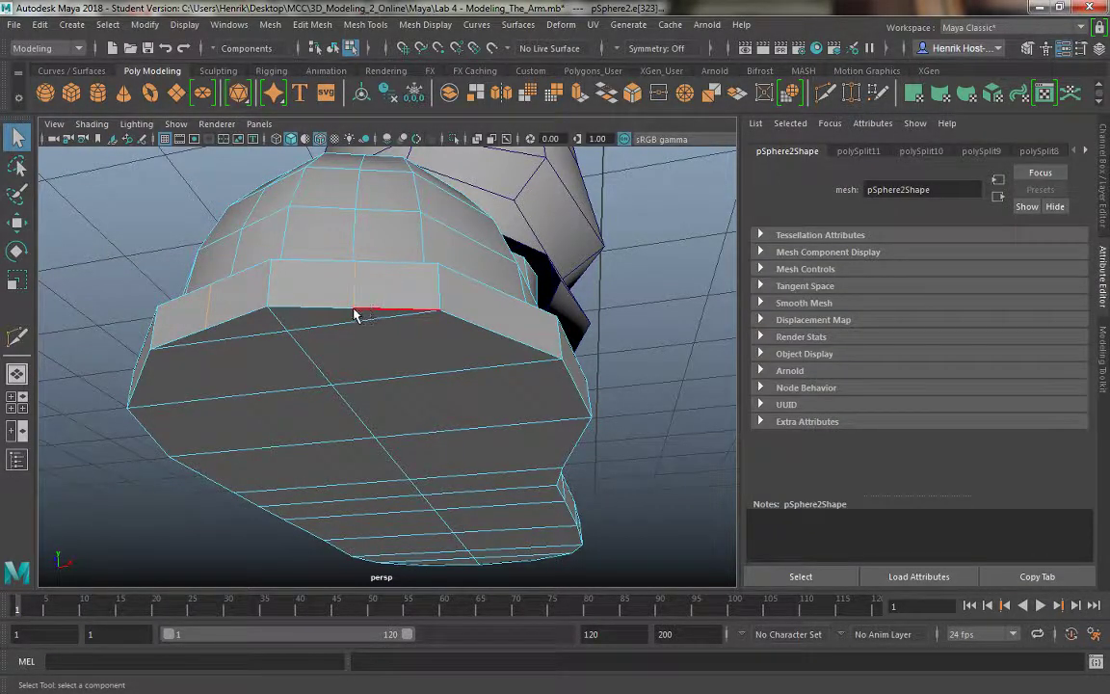
key(w)
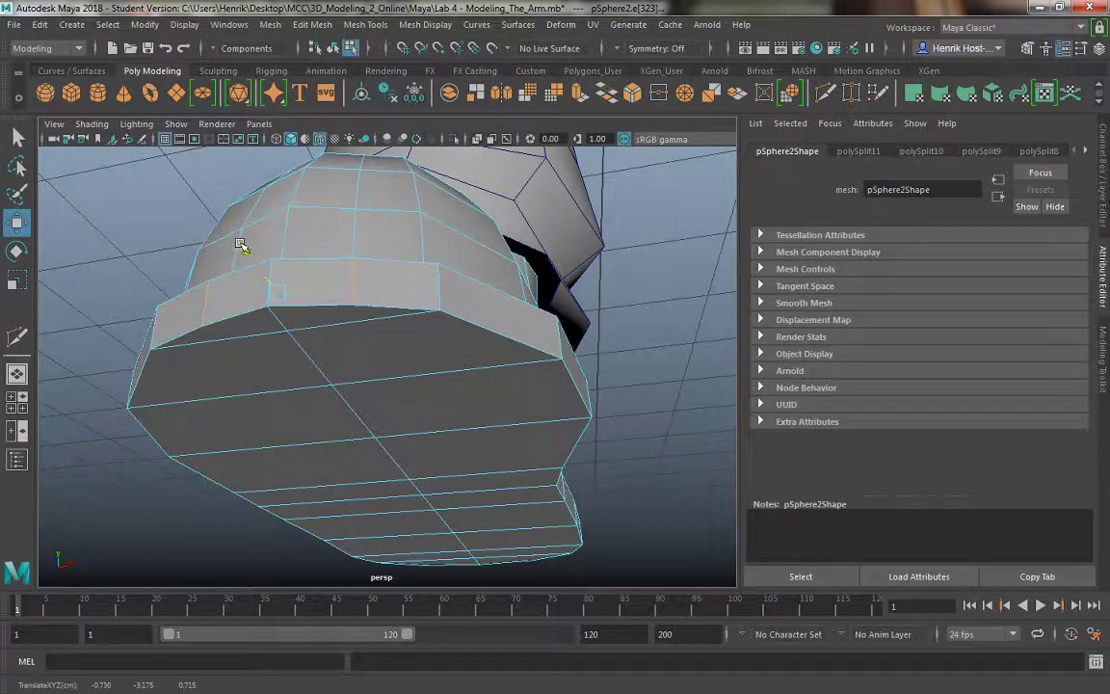
drag(241, 243, 310, 291)
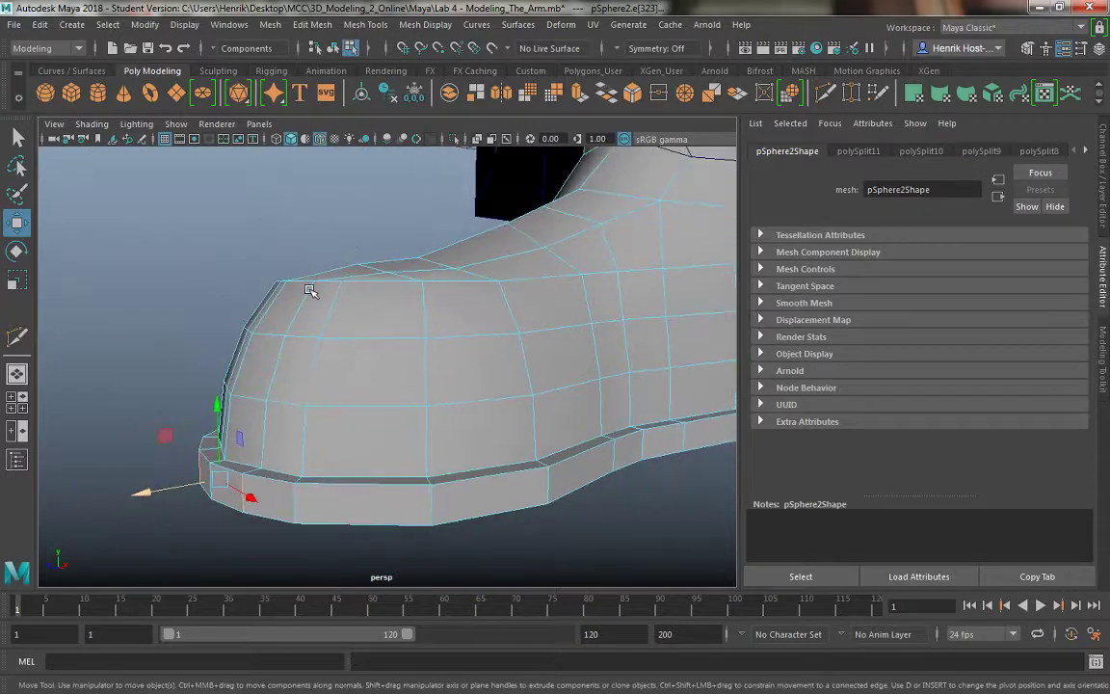
key(ctrl+z)
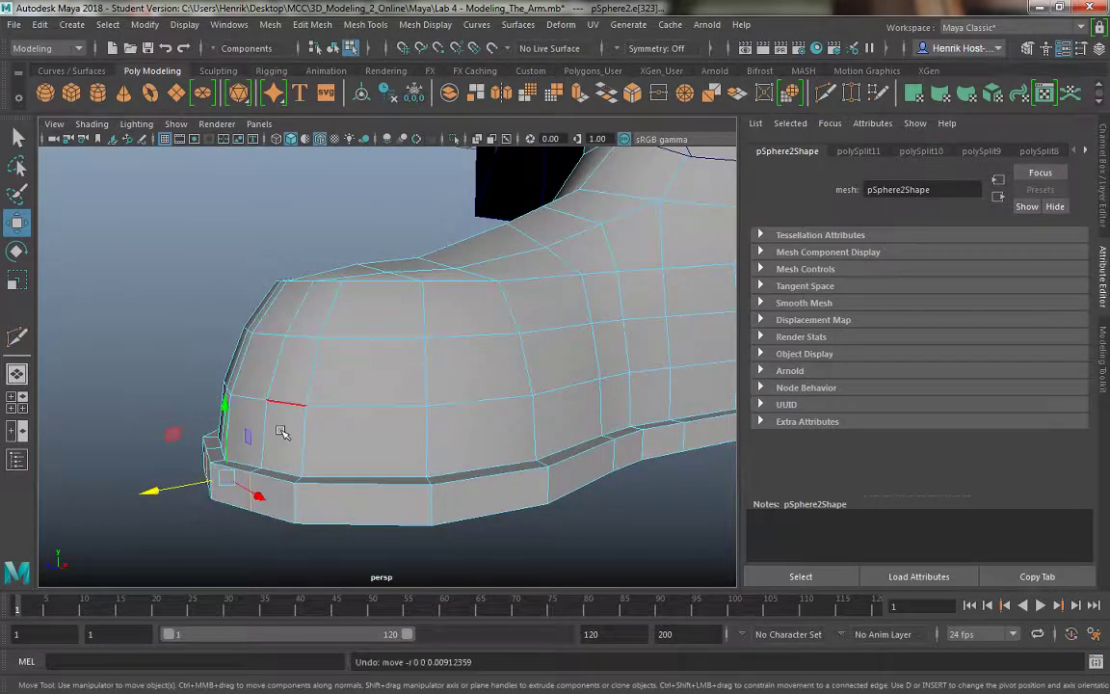
click(277, 347)
click(297, 309)
click(279, 404)
alt+drag(265, 426, 387, 396)
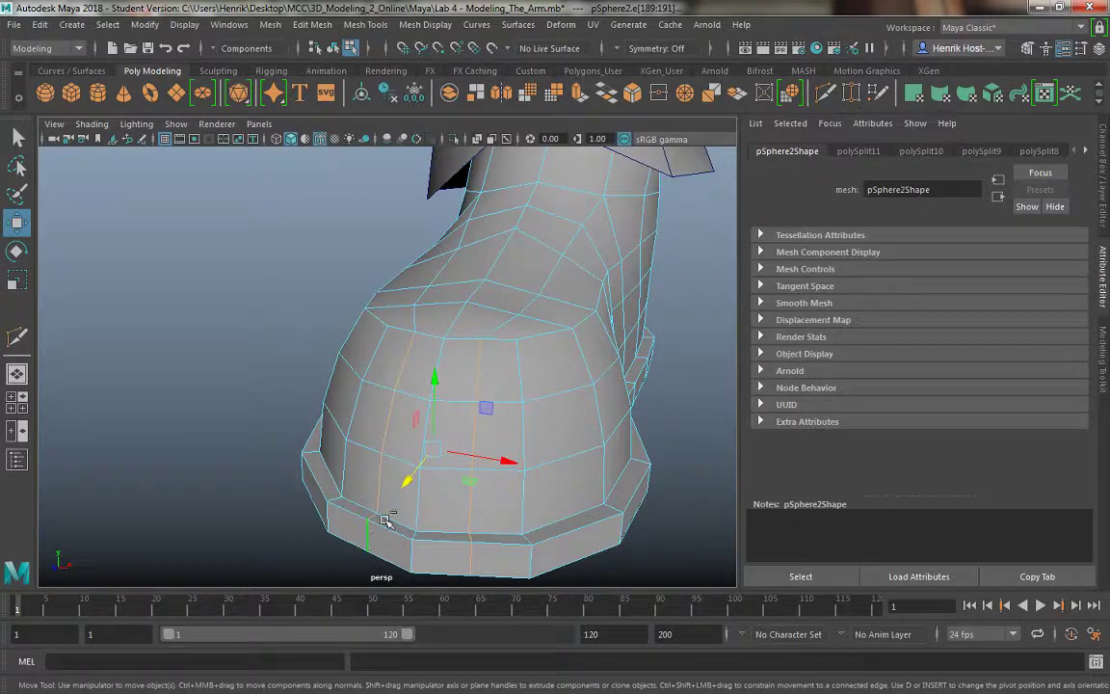
alt+drag(384, 514, 404, 370)
right_drag(405, 370, 380, 183)
Select the edge loops around the sole and bevel them with a fraction of 0.2 and 2 segments.
click(397, 461)
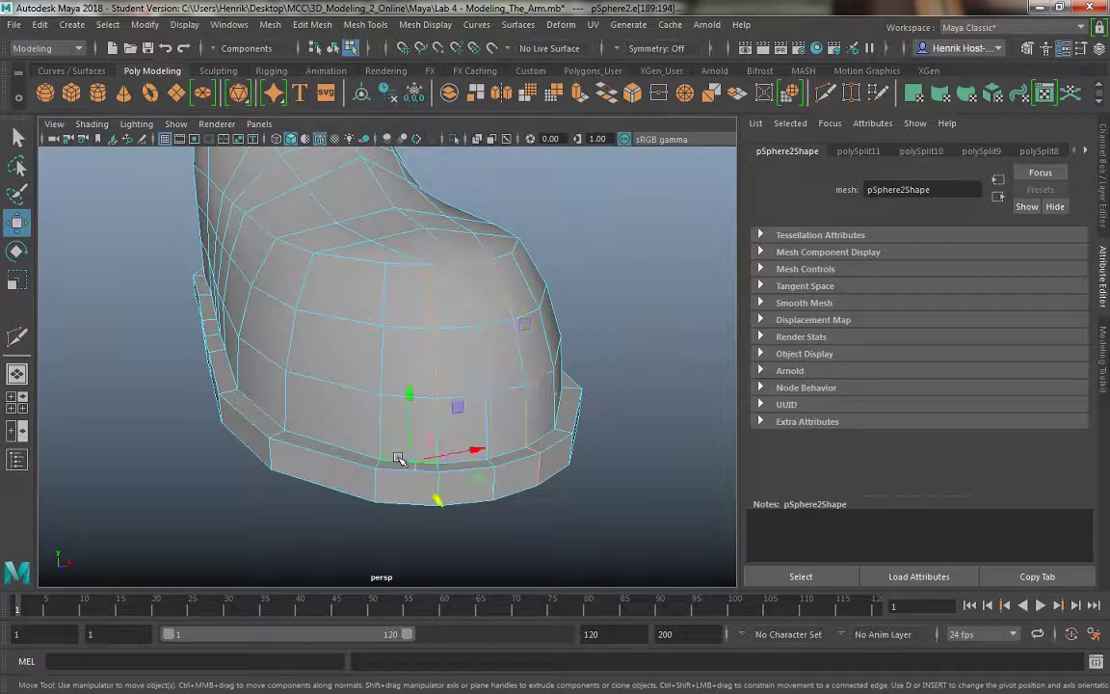
double_click(399, 464)
double_click(409, 500)
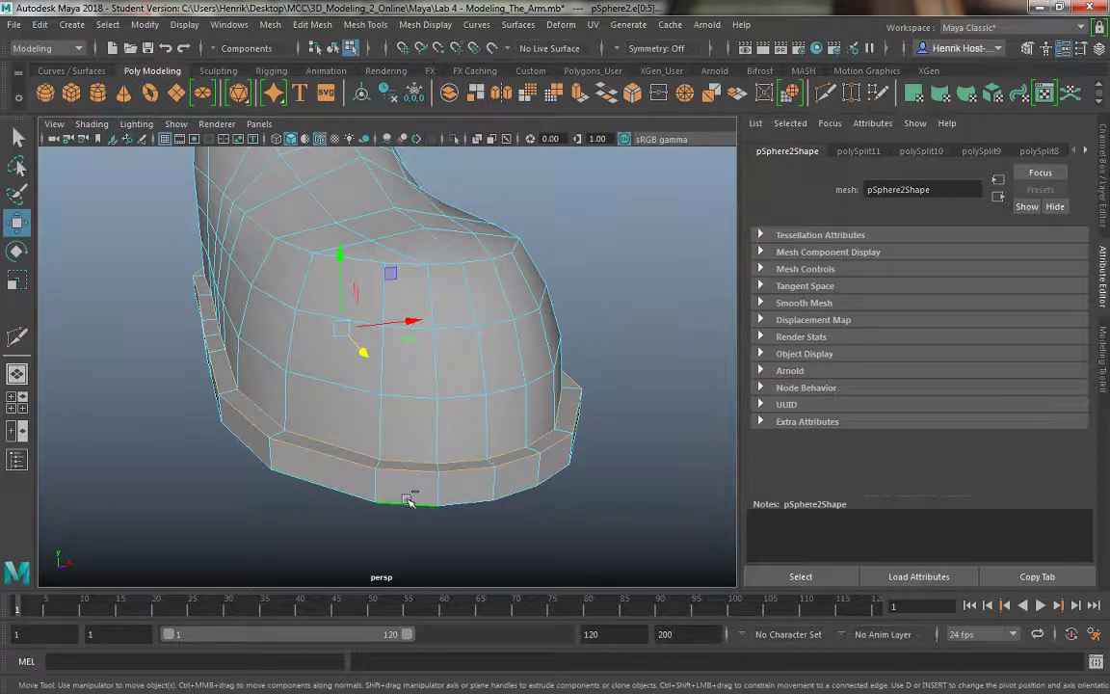
alt+drag(377, 536, 308, 441)
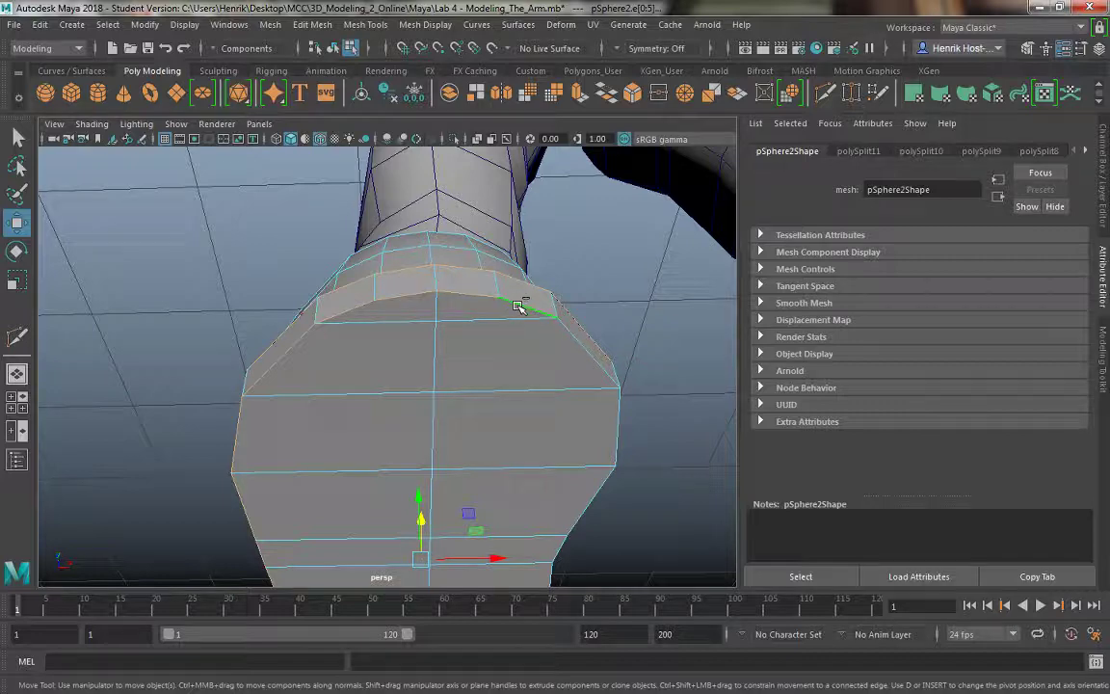
mouse_move(518, 307)
alt+mouse_down()
mouse_move(520, 454)
mouse_move(528, 378)
mouse_move(417, 371)
mouse_move(387, 431)
mouse_move(448, 500)
mouse_move(379, 399)
mouse_move(477, 413)
mouse_move(463, 388)
mouse_move(777, 374)
mouse_move(582, 367)
mouse_move(528, 286)
alt+mouse_up()
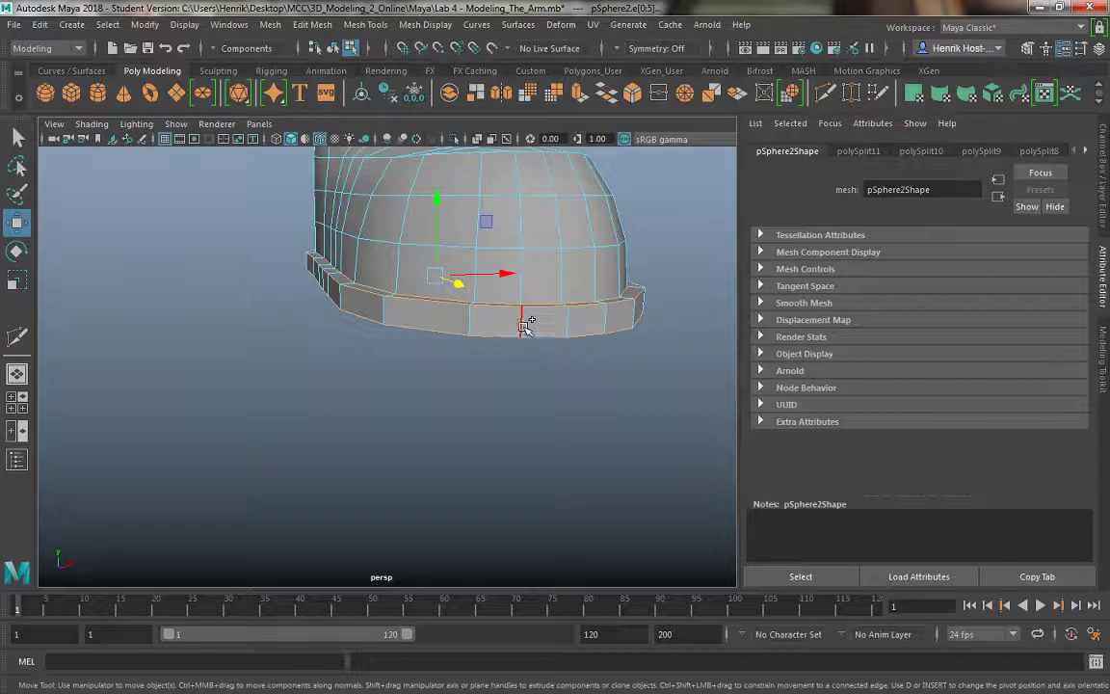
shift+right_drag(526, 326, 585, 335)
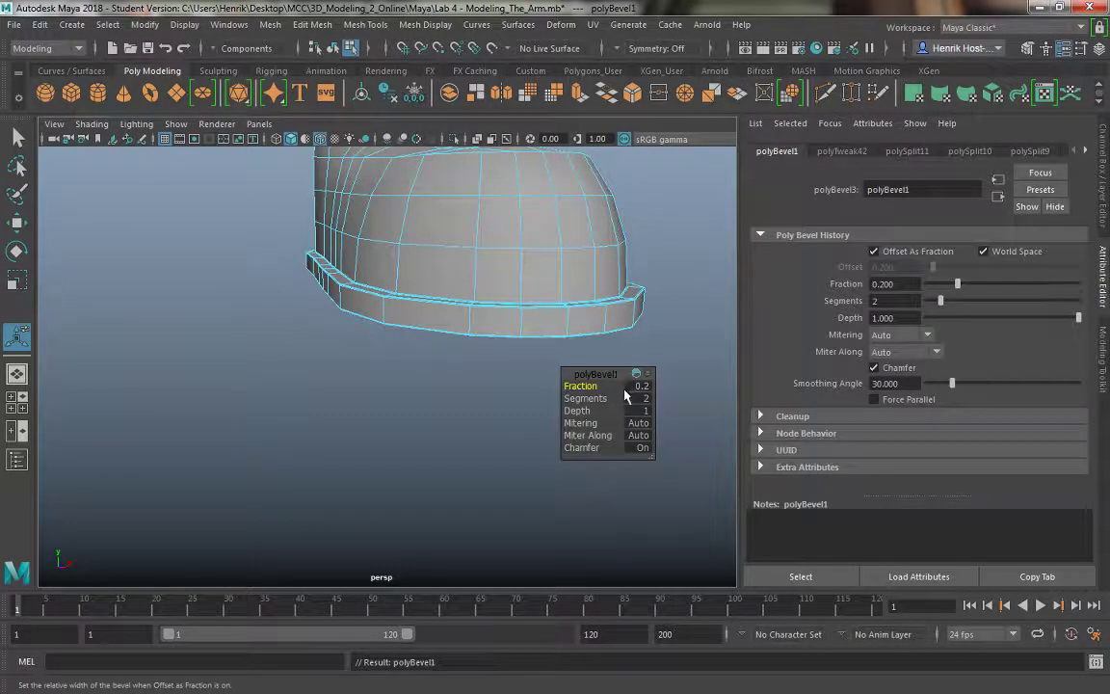
Return to object mode and examine the bevelled sole from the side, underneath and front.
alt+drag(511, 378, 417, 375)
alt+right_drag(418, 377, 451, 471)
alt+drag(451, 471, 576, 480)
right_drag(407, 376, 463, 216)
alt+drag(416, 366, 396, 395)
right_drag(357, 234, 407, 211)
alt+right_drag(434, 317, 334, 332)
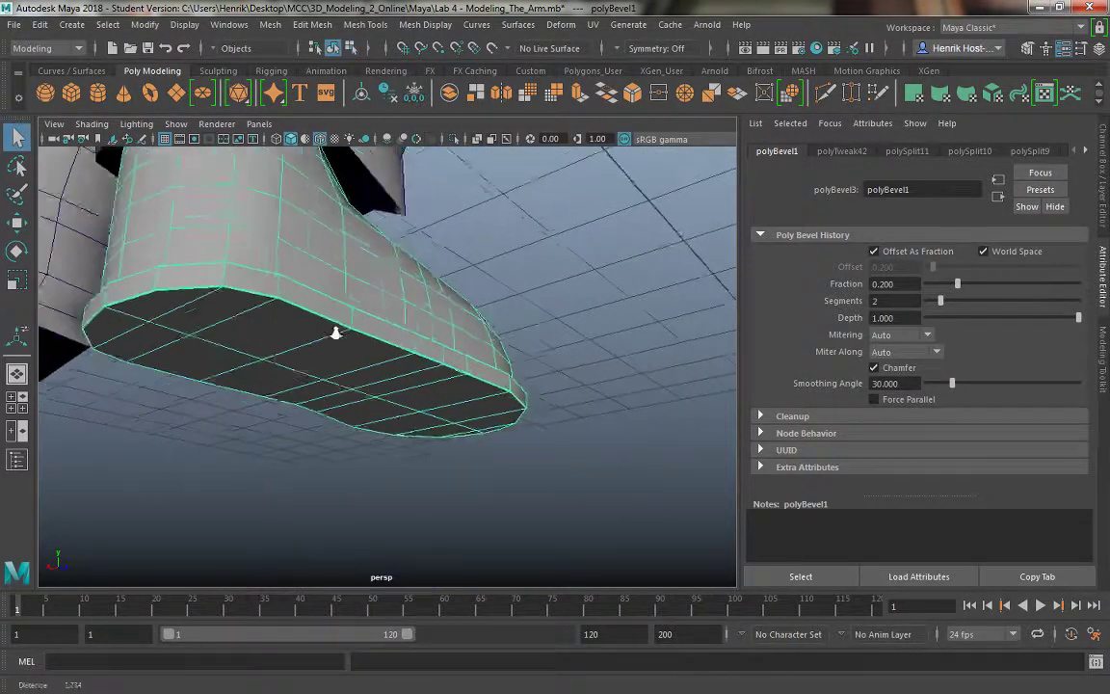
alt+drag(335, 332, 166, 438)
click(606, 347)
alt+drag(536, 398, 390, 352)
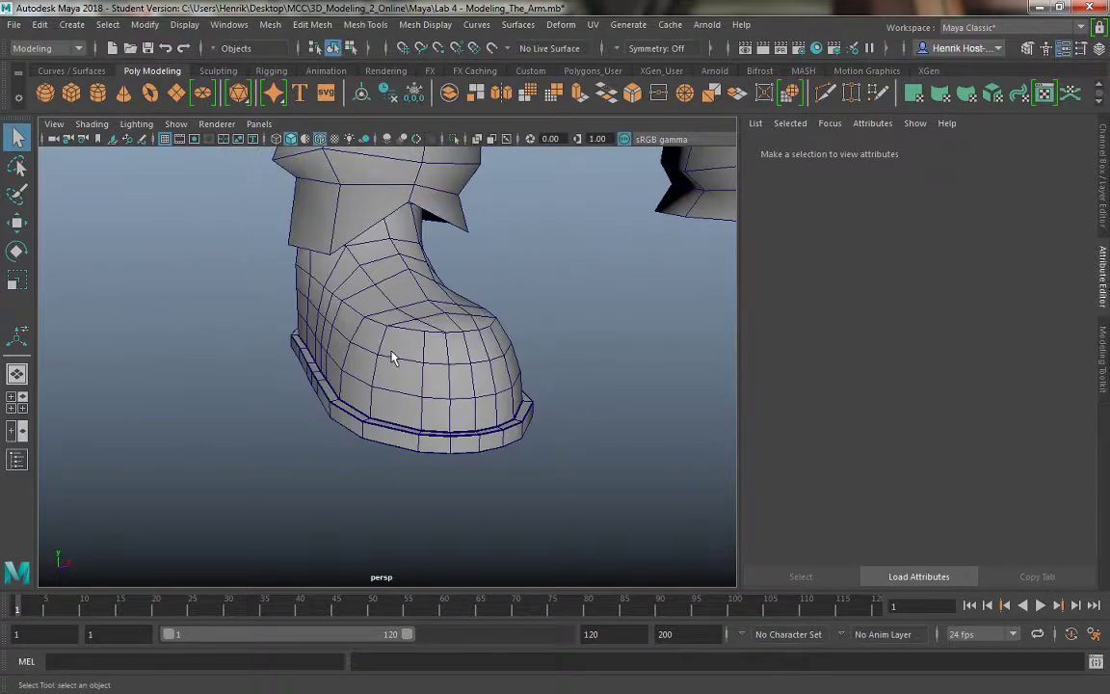
Soften the edges of the whole shoe mesh and deselect it.
click(386, 322)
shift+right_drag(387, 322, 514, 295)
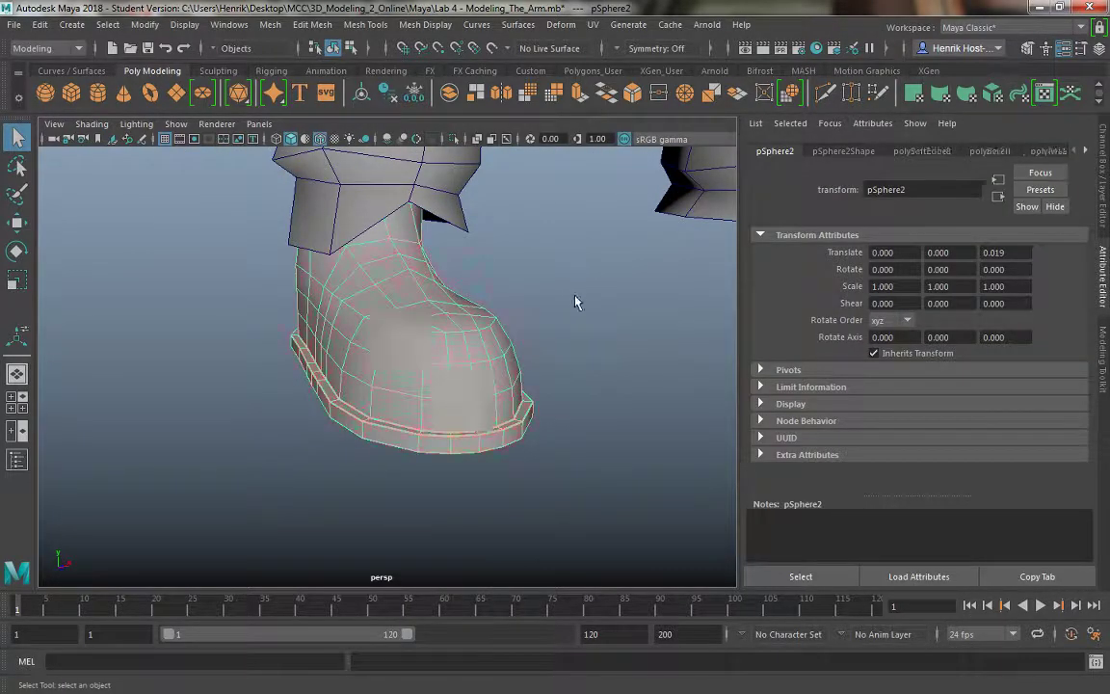
click(576, 302)
Display the shoe in smooth preview, deselect it and review its shape together with both trouser legs.
alt+drag(574, 314, 465, 386)
click(467, 418)
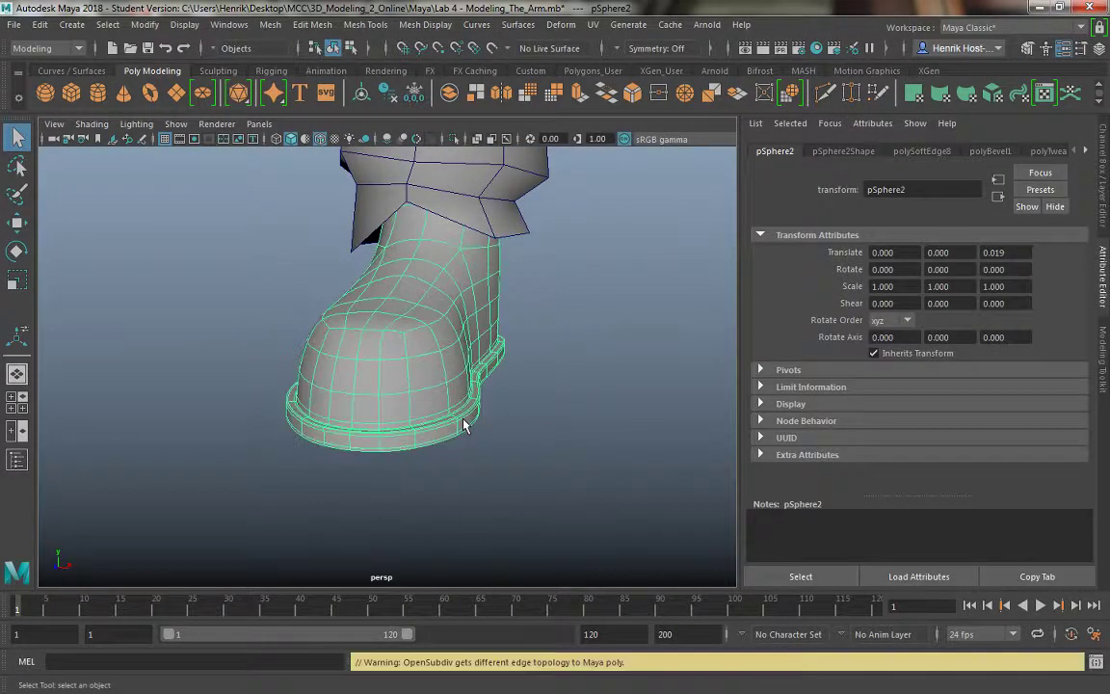
click(512, 421)
alt+drag(513, 421, 350, 357)
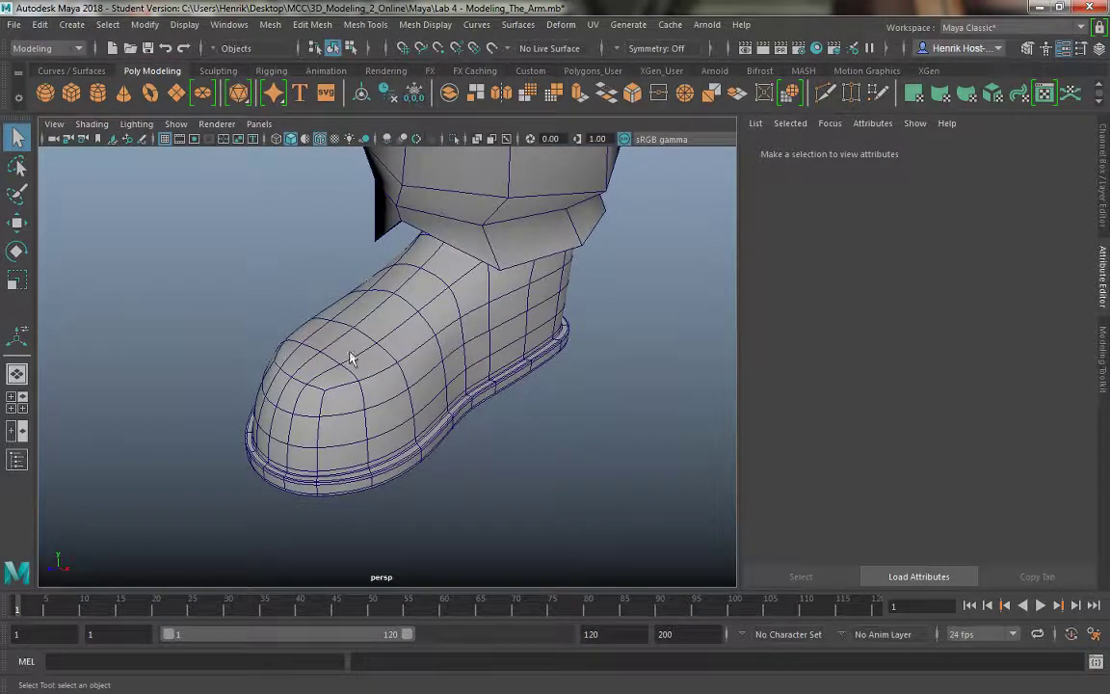
alt+drag(355, 460, 443, 497)
alt+drag(321, 474, 362, 485)
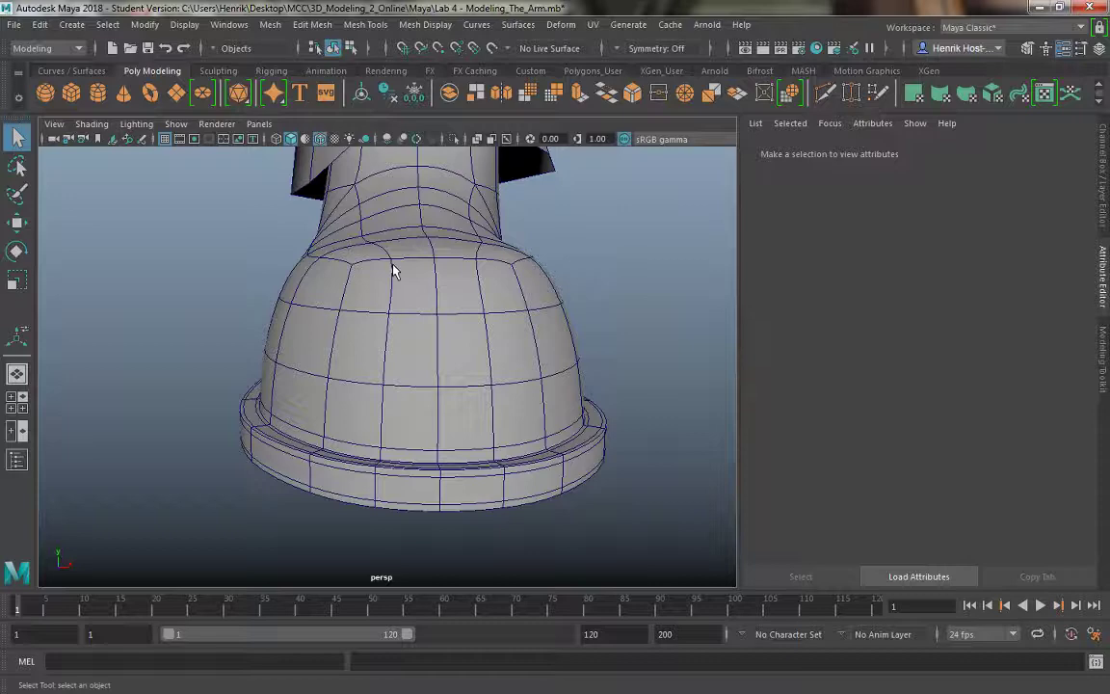
alt+drag(292, 312, 497, 422)
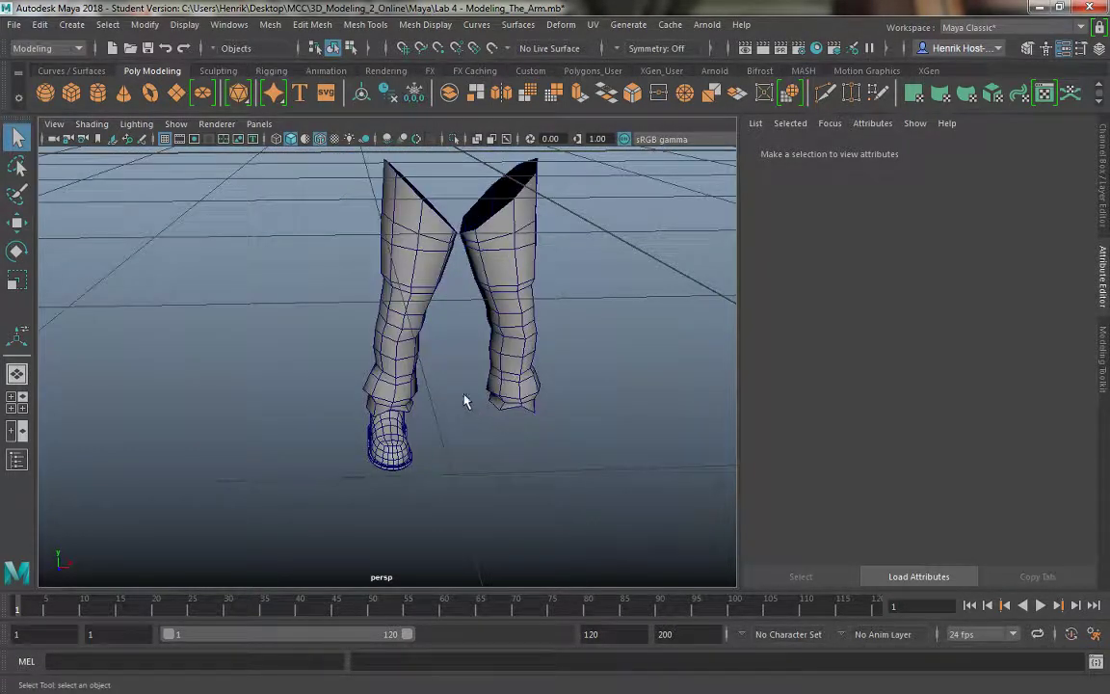
Select the shoe below the trouser leg and freeze its transformations.
alt+drag(418, 402, 505, 399)
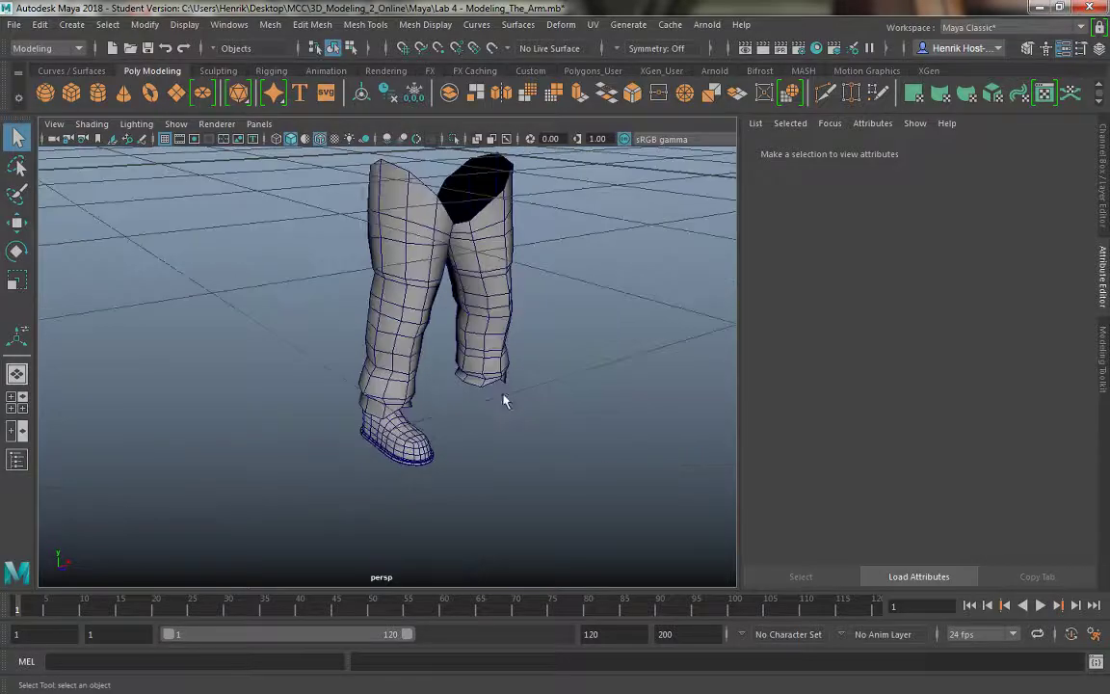
alt+middle_drag(501, 338, 497, 410)
alt+right_drag(496, 409, 395, 395)
alt+drag(414, 400, 290, 386)
alt+middle_drag(424, 386, 420, 457)
alt+drag(420, 457, 377, 440)
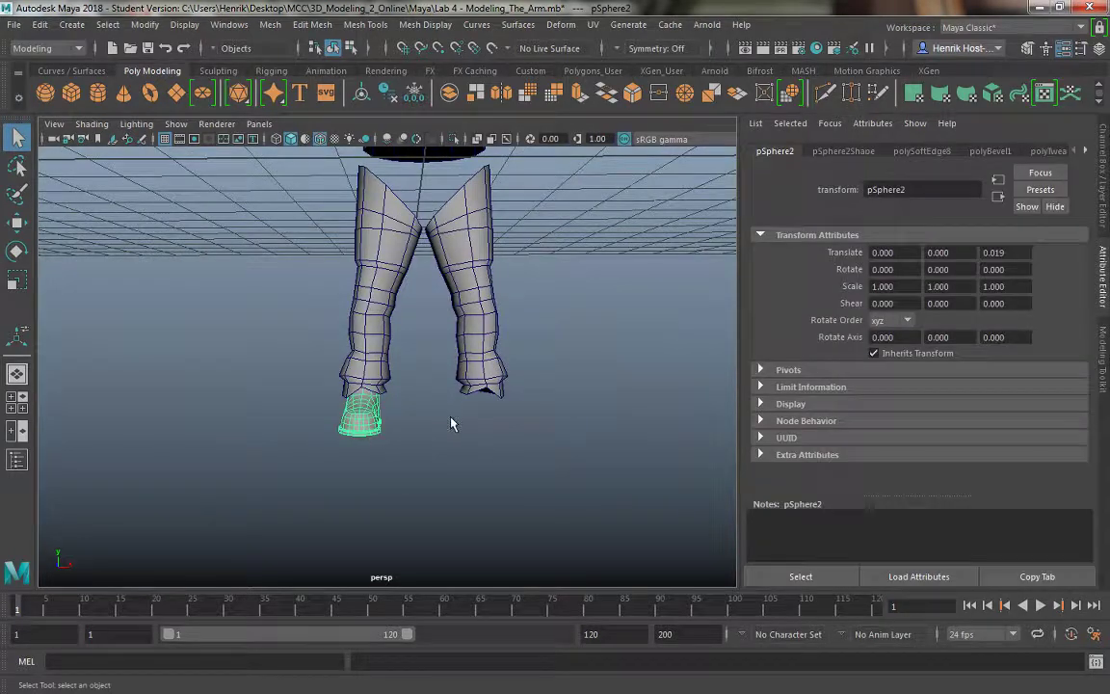
click(145, 24)
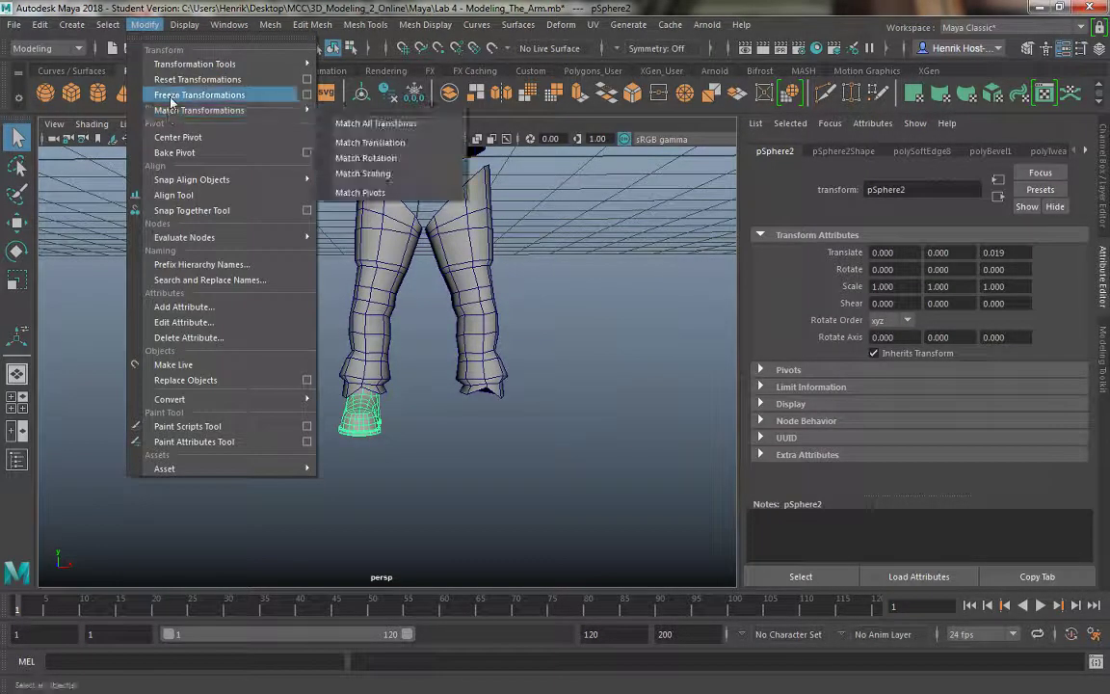
click(198, 92)
In the front view, move the shoe's pivot horizontally onto the grid's centre line between the two legs.
alt+right_drag(230, 224, 372, 402)
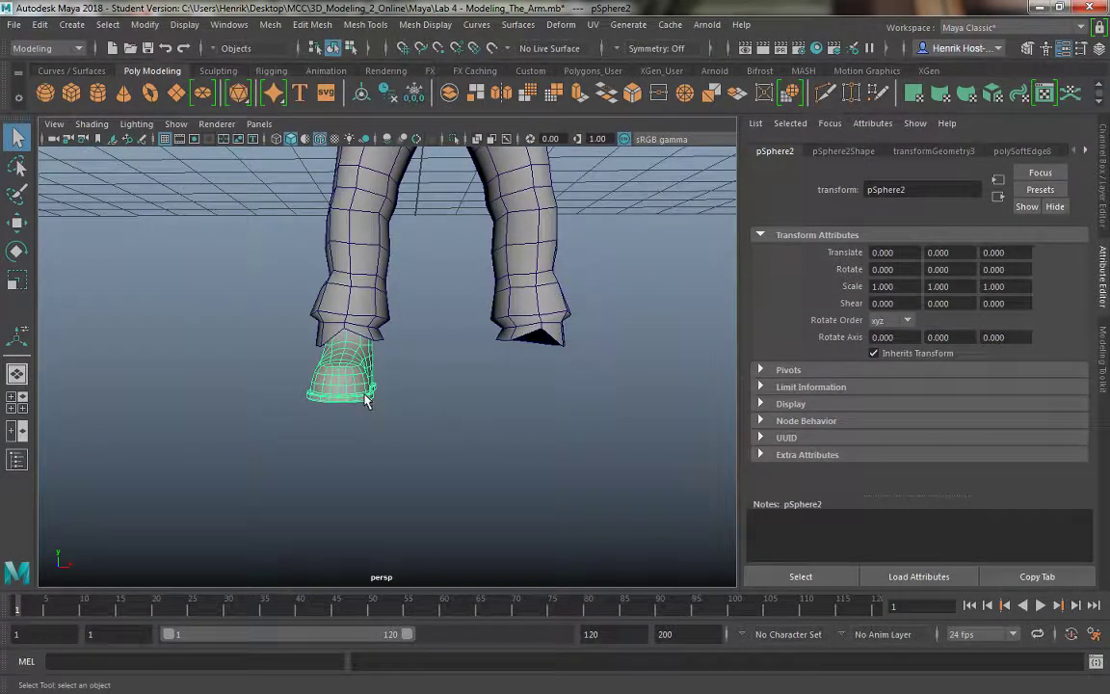
key(w)
key(space)
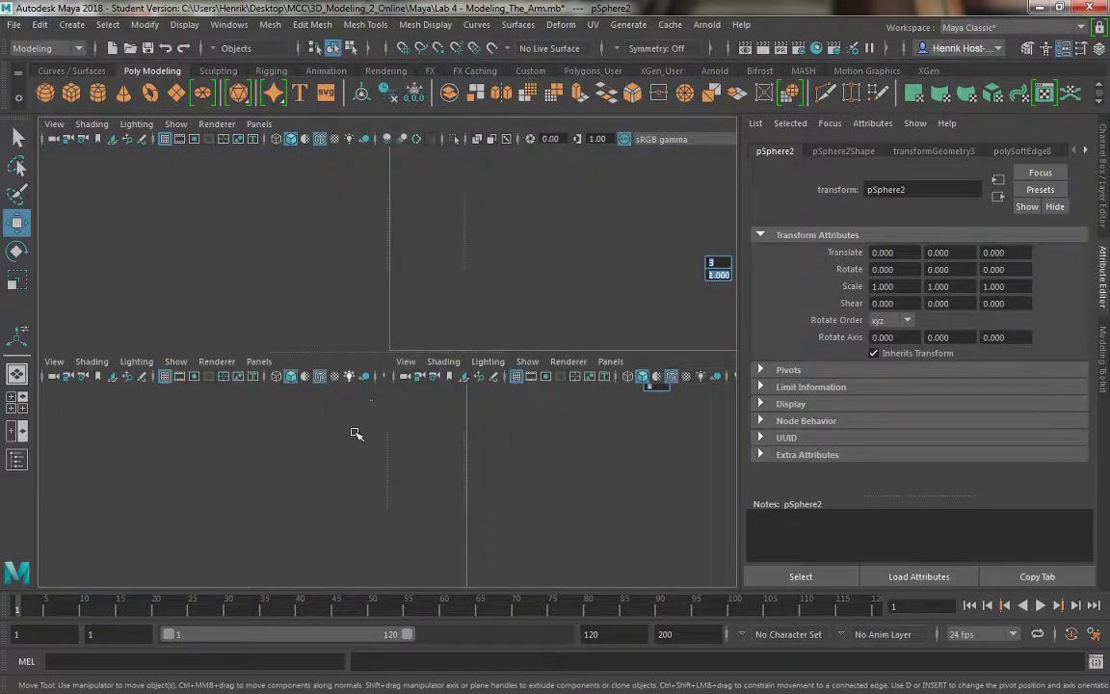
key(space)
scroll(493, 508, down, 5)
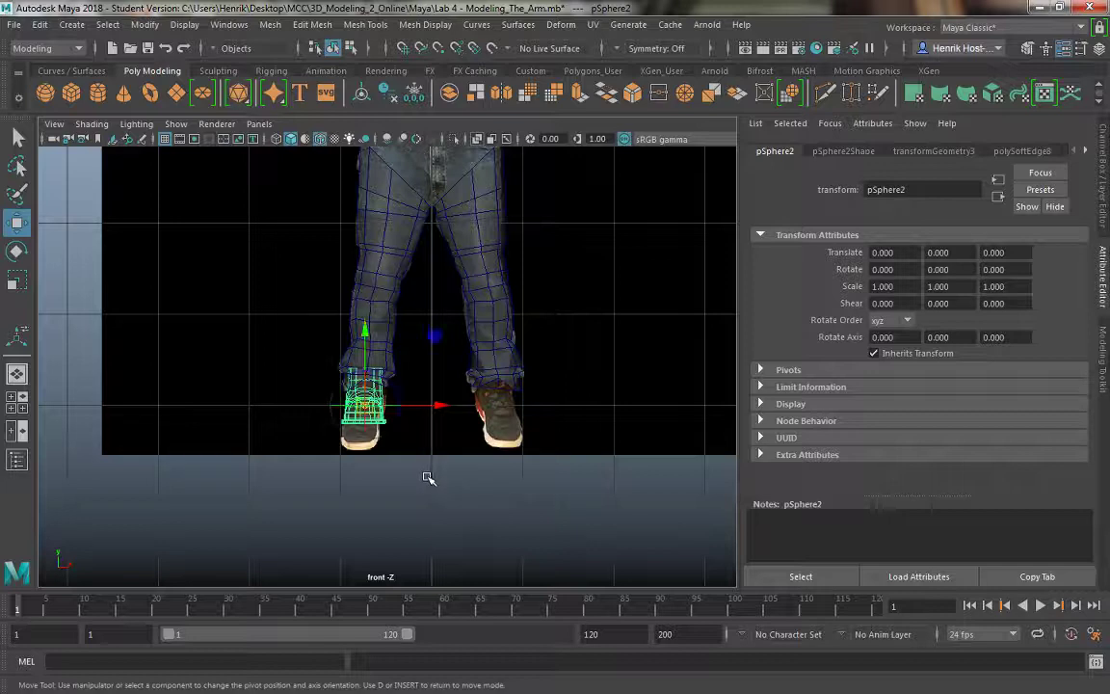
key(d)
drag(440, 407, 476, 410)
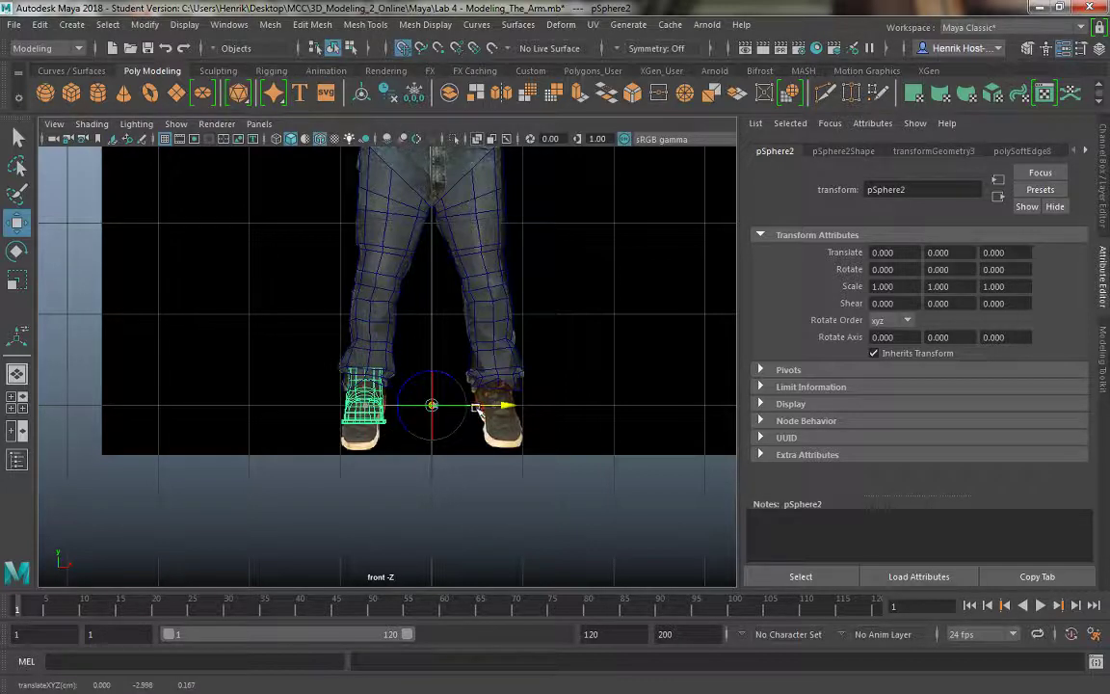
Duplicate the shoe and mirror the copy to the other leg by setting its Scale X to -1.
key(d)
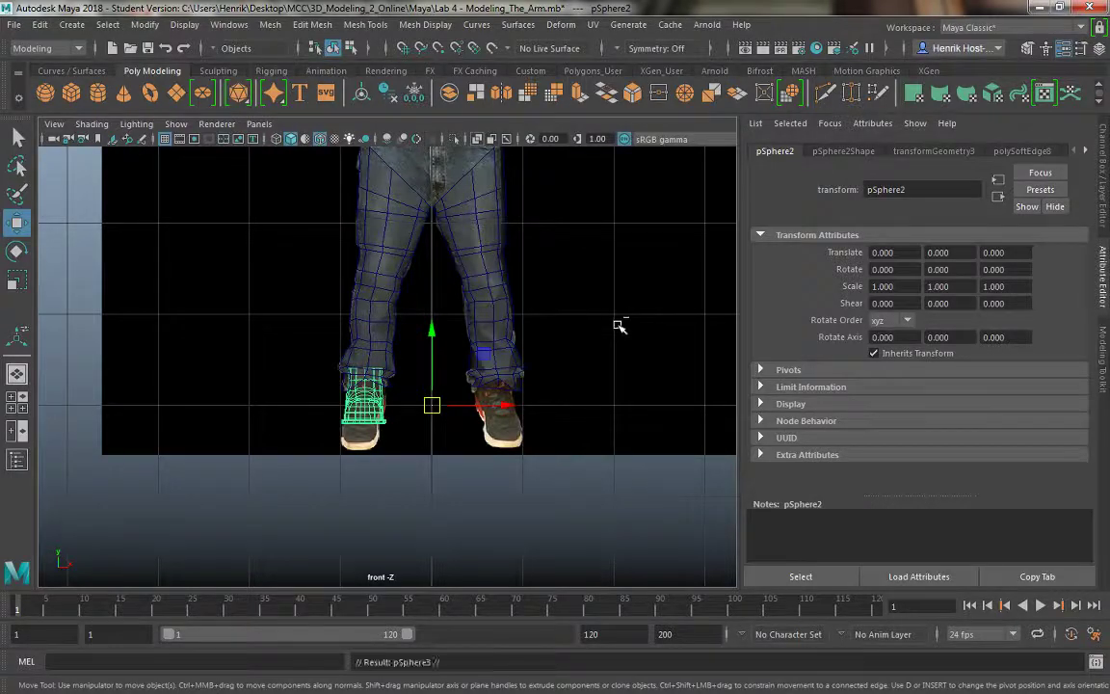
click(1105, 181)
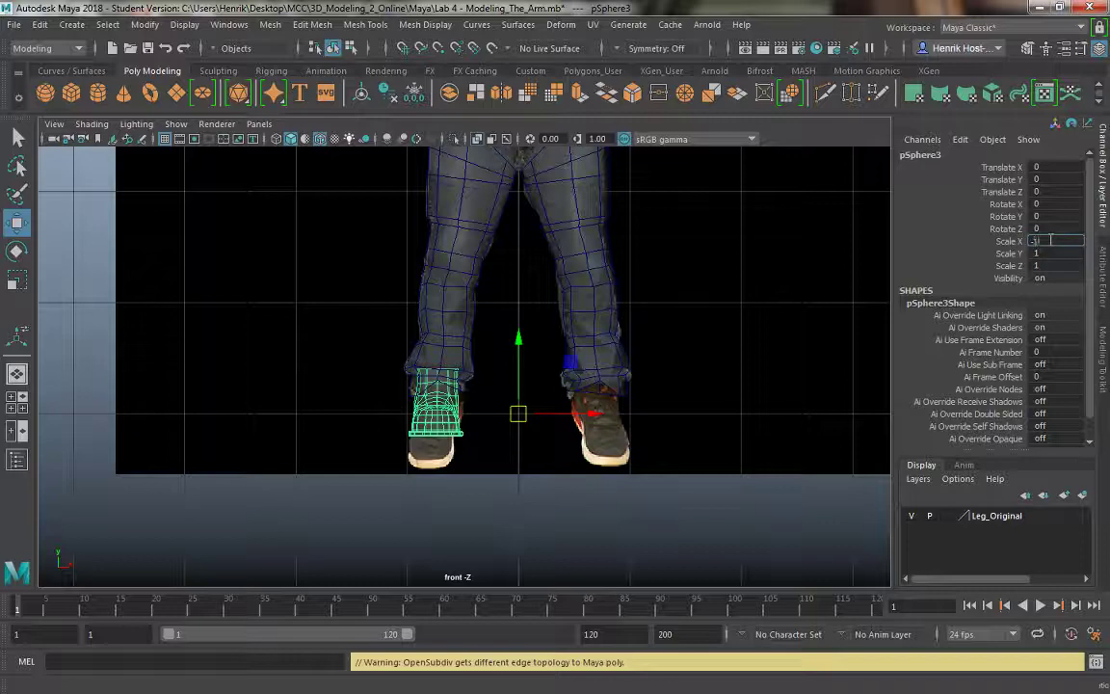
key(Return)
click(783, 325)
Return to the perspective view, clear the selection and examine both shoes together with the whole character from several angles.
key(space)
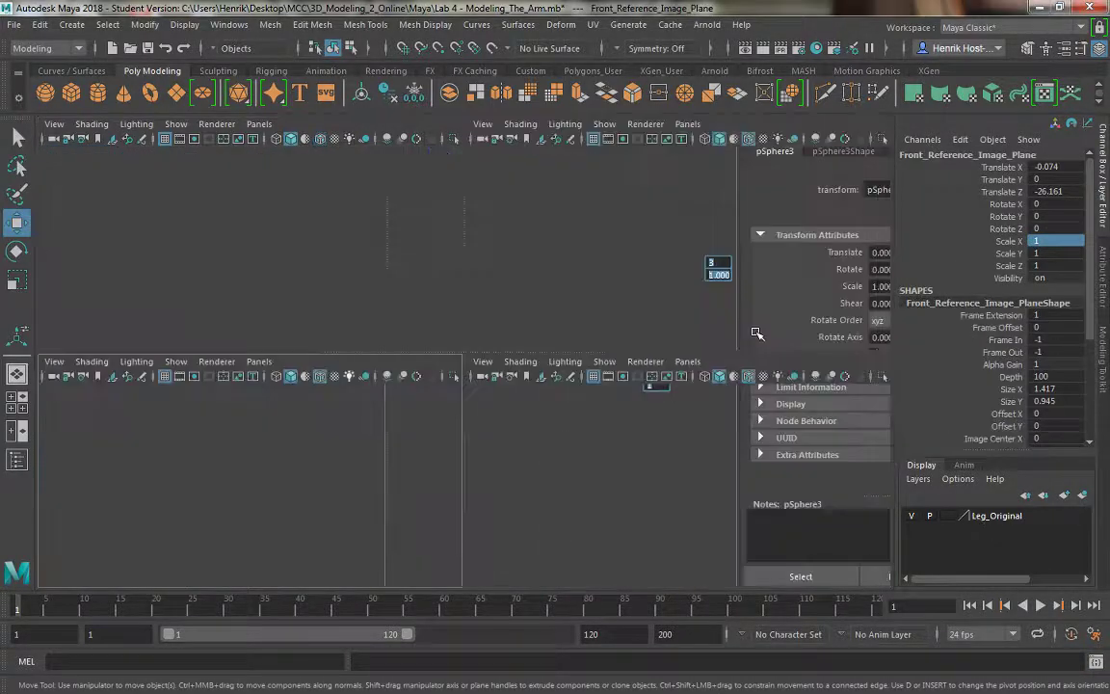
key(space)
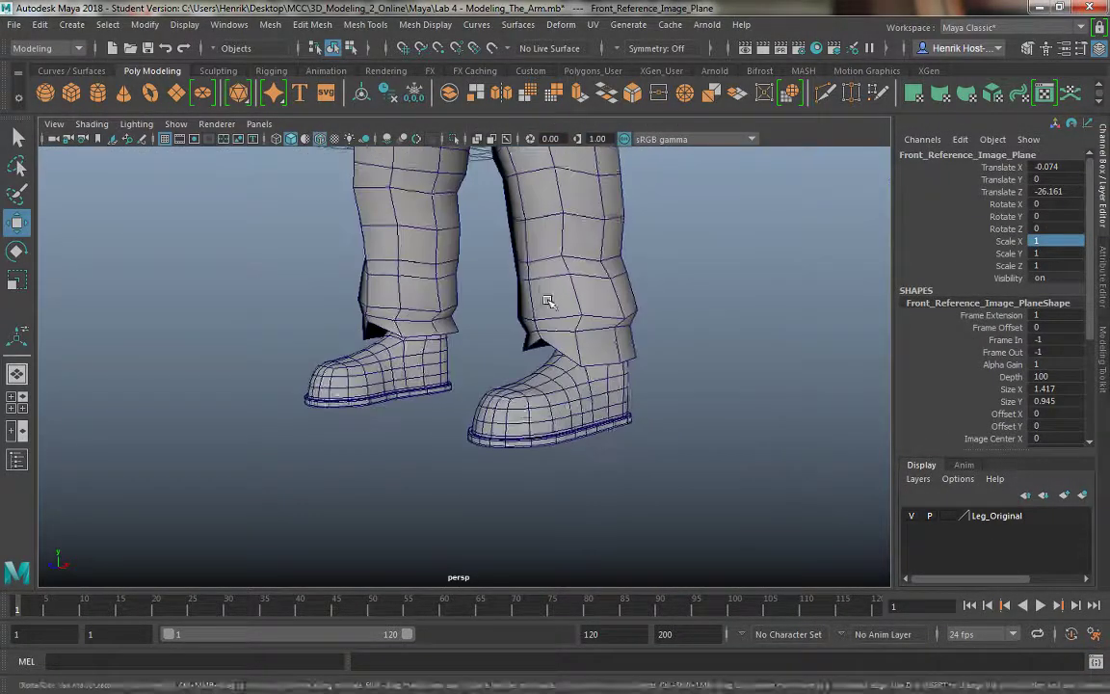
scroll(617, 322, down, 1)
click(661, 337)
alt+drag(659, 340, 512, 408)
alt+right_drag(513, 409, 540, 381)
alt+drag(540, 380, 435, 519)
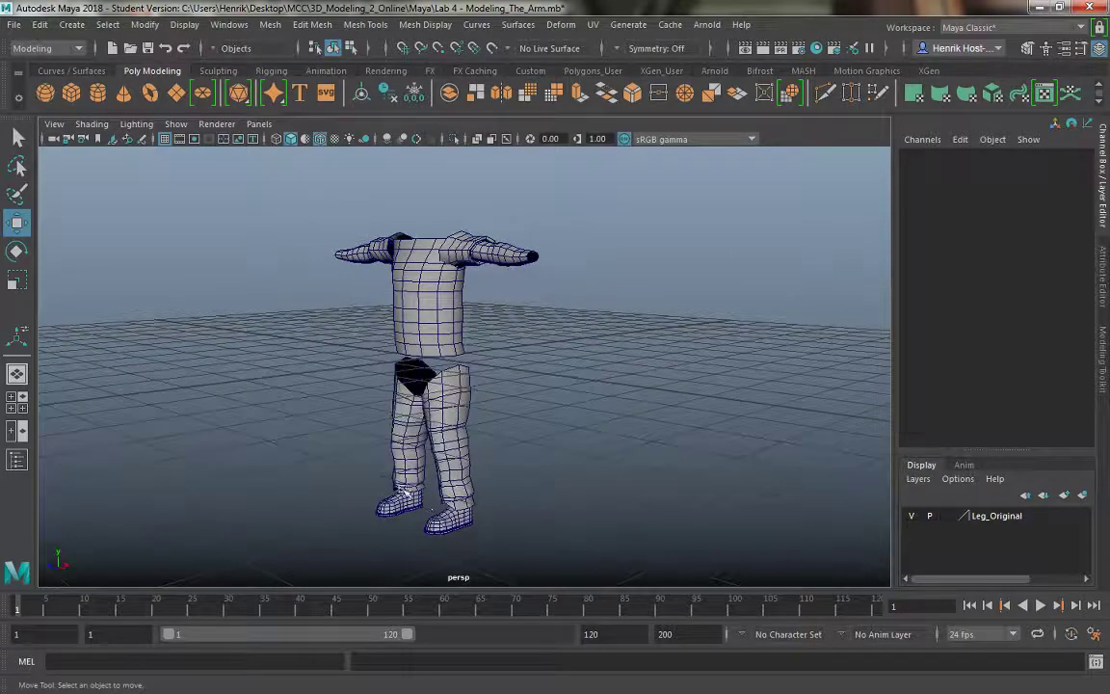
alt+drag(408, 367, 557, 374)
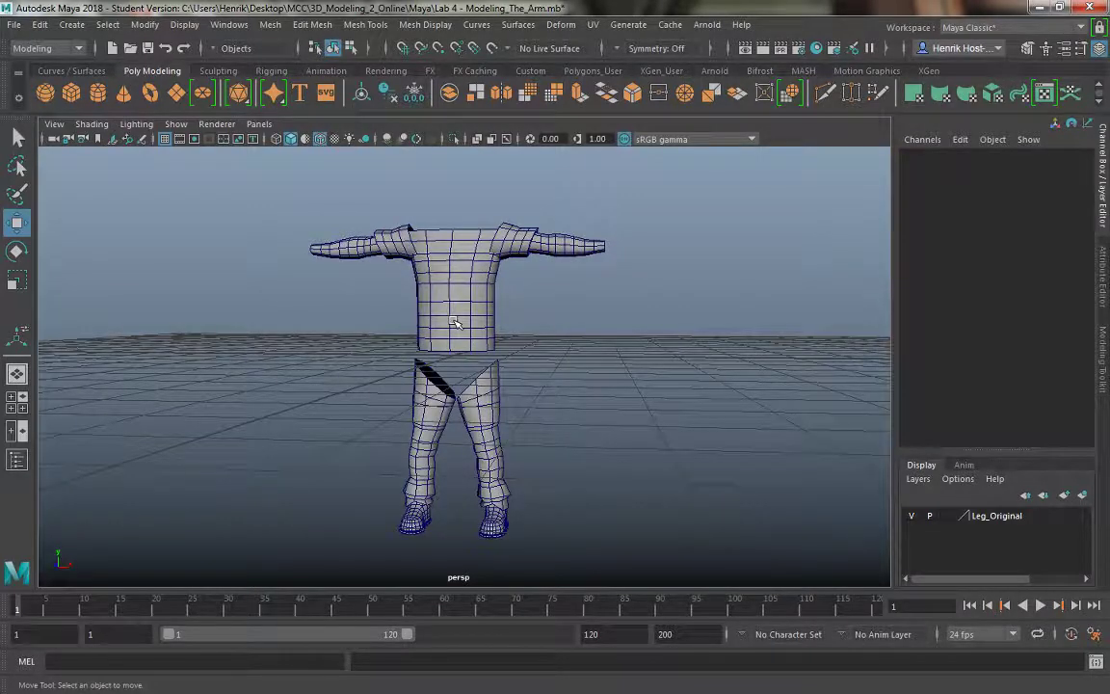